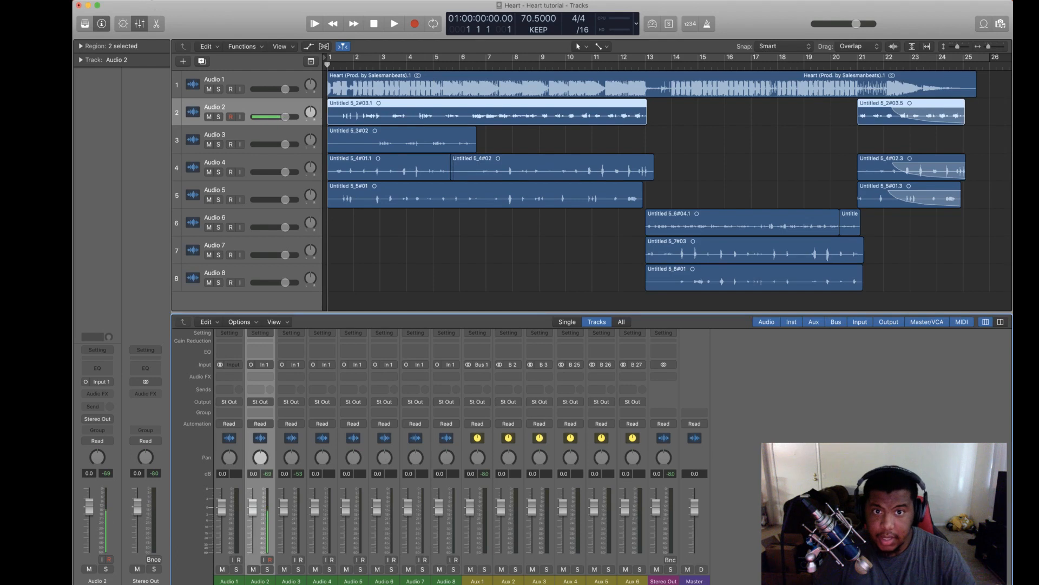
{"action": "left_click", "coordinate": [148, 0]}
{"action": "mouse_move", "coordinate": [196, 119]}
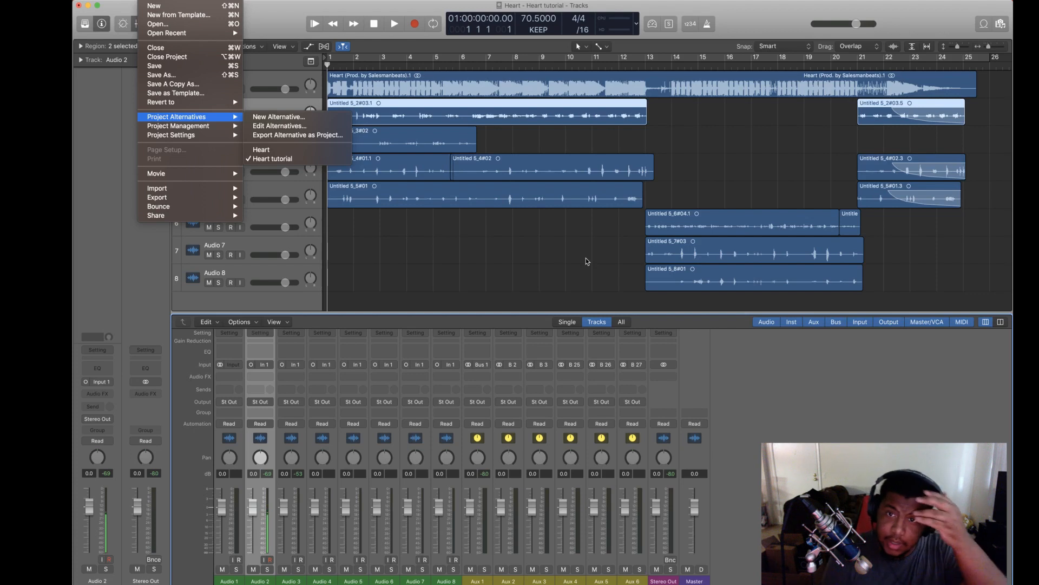
{"action": "left_click", "coordinate": [558, 249]}
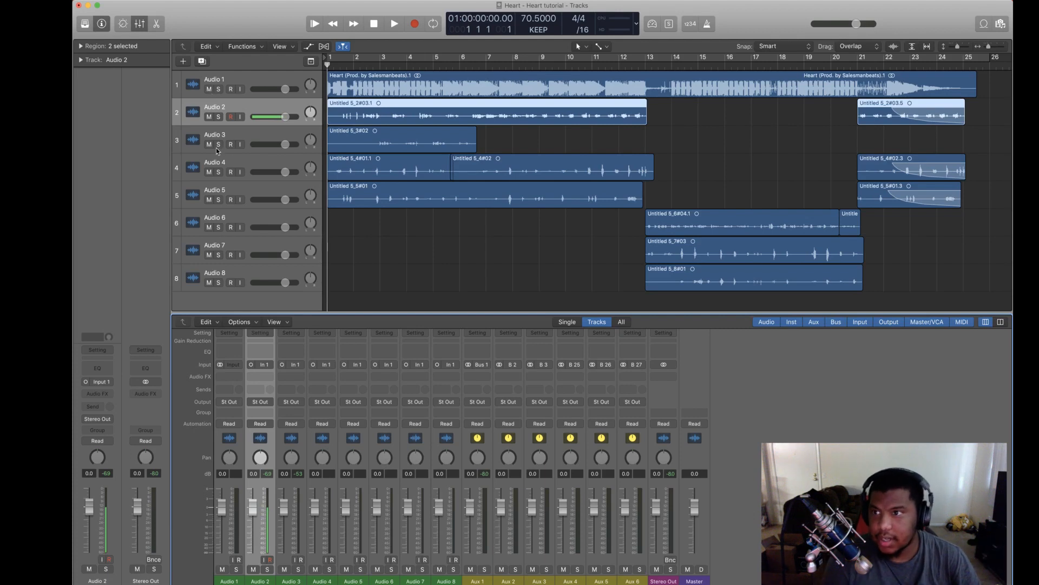
Step: Mute the tracks Audio 3 through Audio 8 as well as the beat on Audio 1
{"action": "left_click_drag", "start_coordinate": [210, 145], "coordinate": [209, 282]}
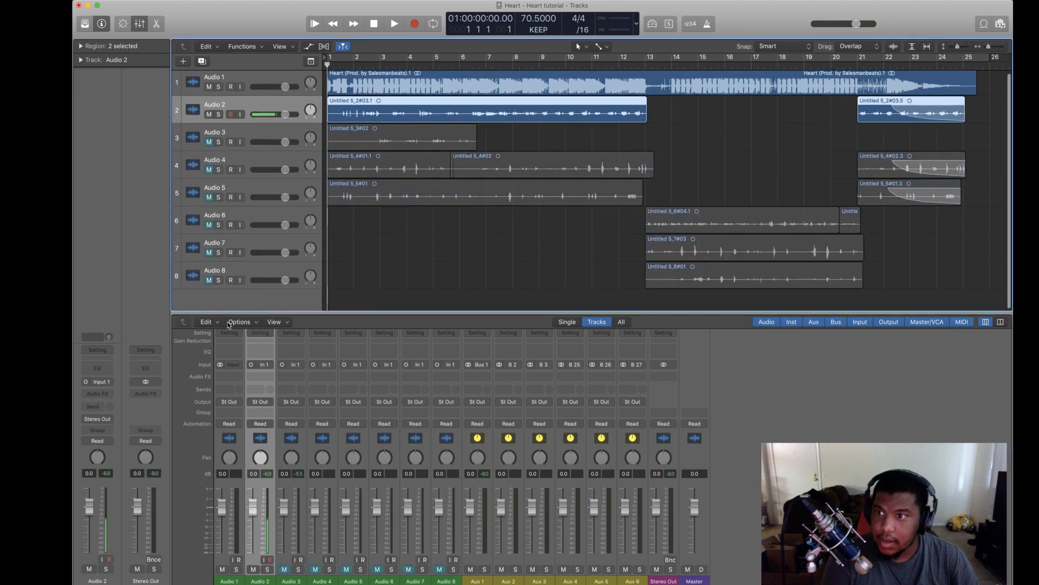
{"action": "left_click", "coordinate": [210, 85]}
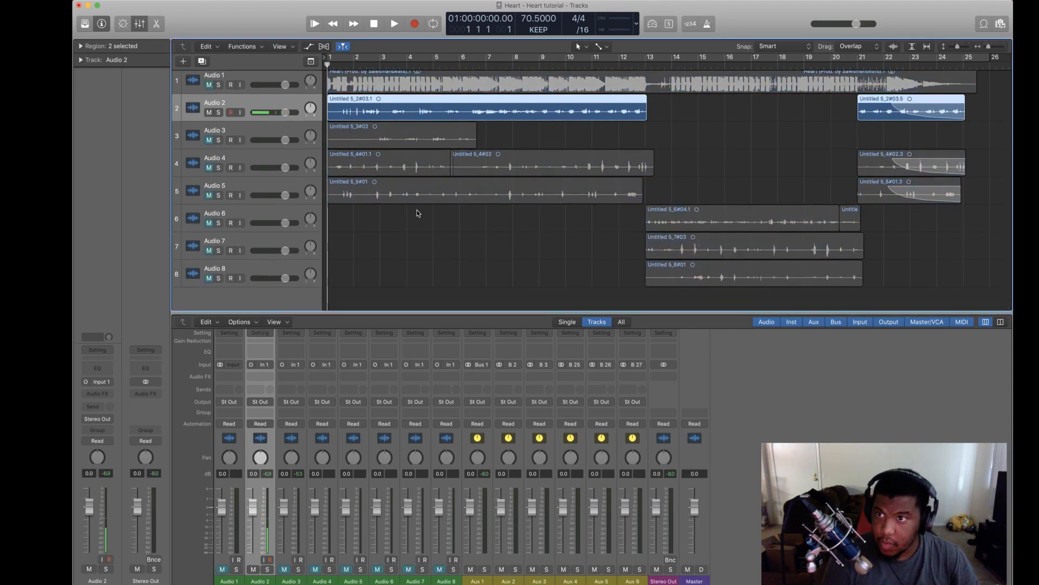
{"action": "scroll", "coordinate": [412, 261], "scroll_direction": "up", "scroll_amount": 1}
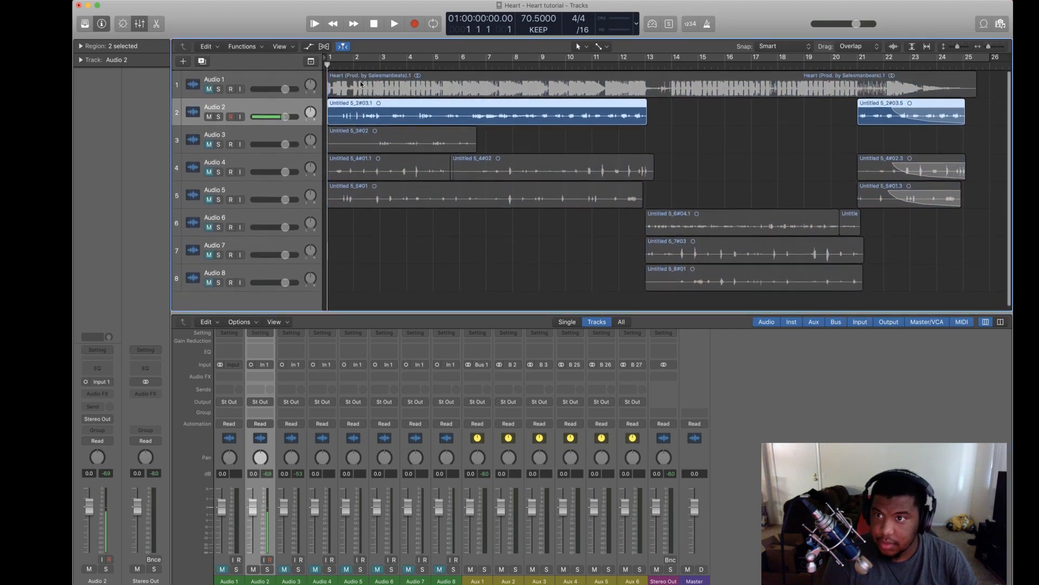
{"action": "left_click", "coordinate": [341, 64]}
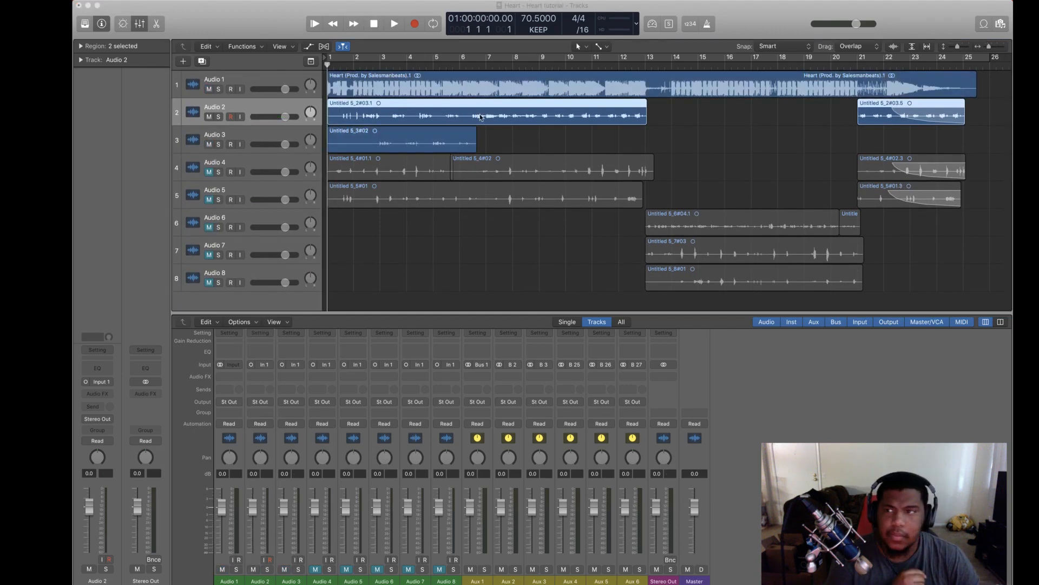
Step: Mute the beat on Audio 1 and play back only the Audio 2 and Audio 3 vocals
{"action": "left_click", "coordinate": [208, 90]}
{"action": "left_click", "coordinate": [394, 23]}
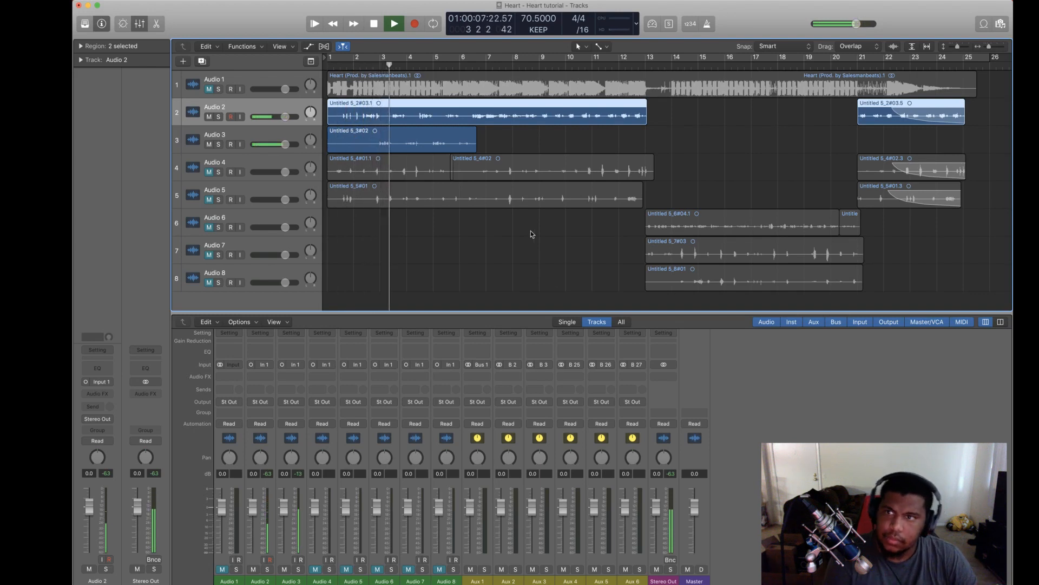
{"action": "left_click", "coordinate": [374, 24]}
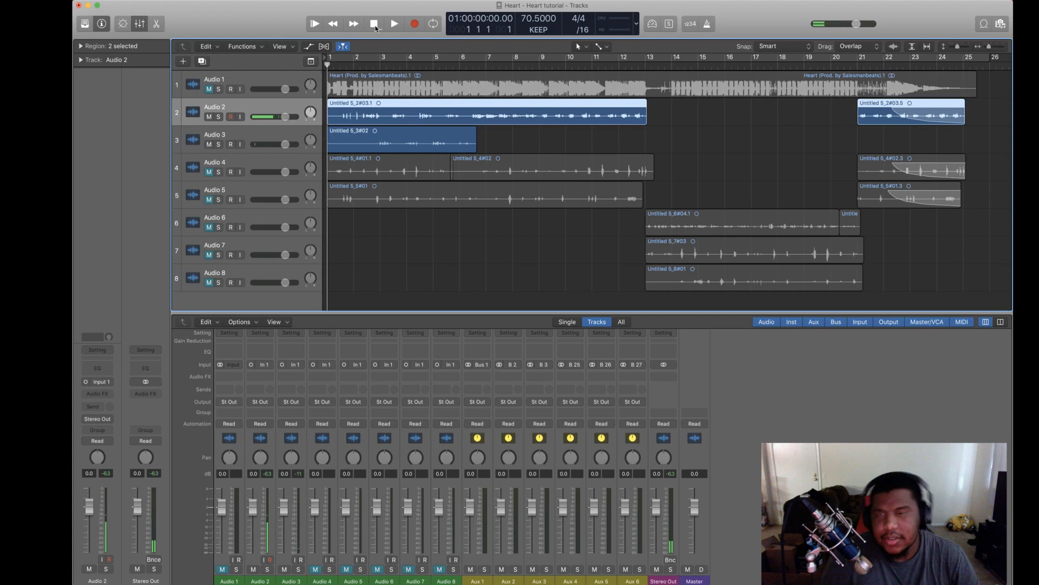
Step: Unmute Audio 1, play the beat together with the vocals, and return the playhead to the start
{"action": "left_click", "coordinate": [209, 89]}
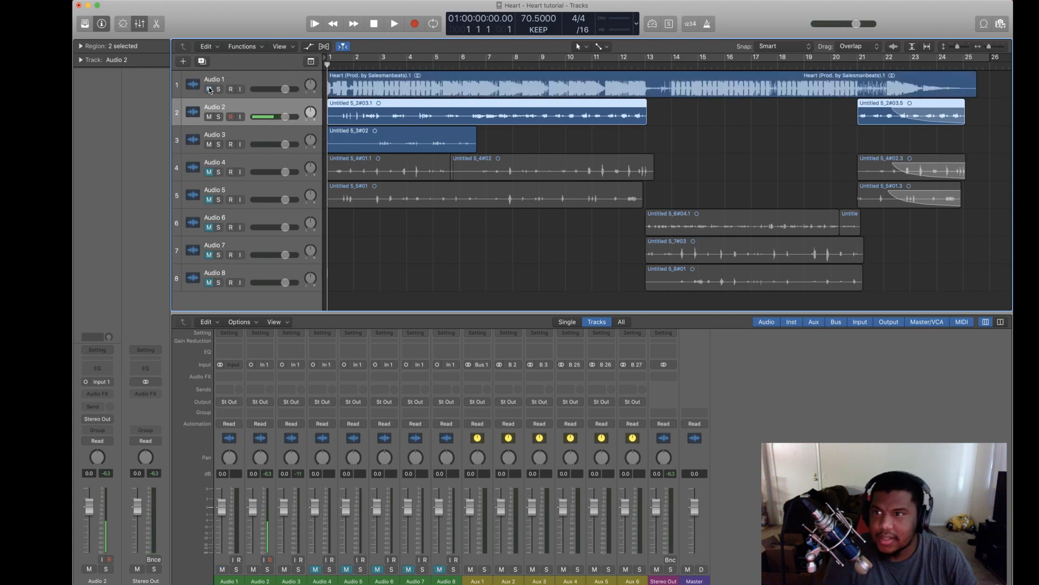
{"action": "left_click", "coordinate": [394, 24]}
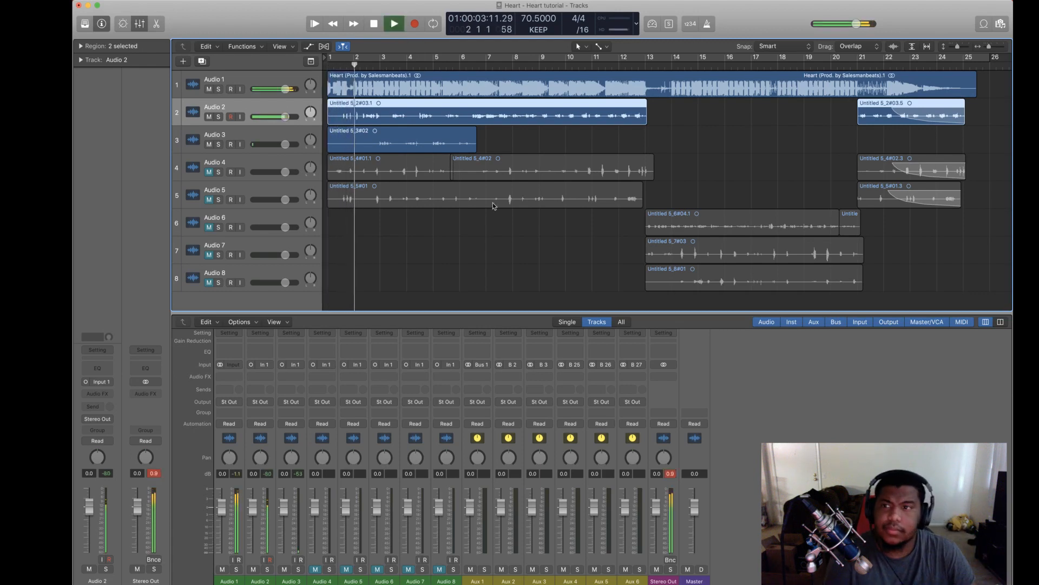
{"action": "left_click", "coordinate": [377, 26]}
{"action": "left_click", "coordinate": [378, 27]}
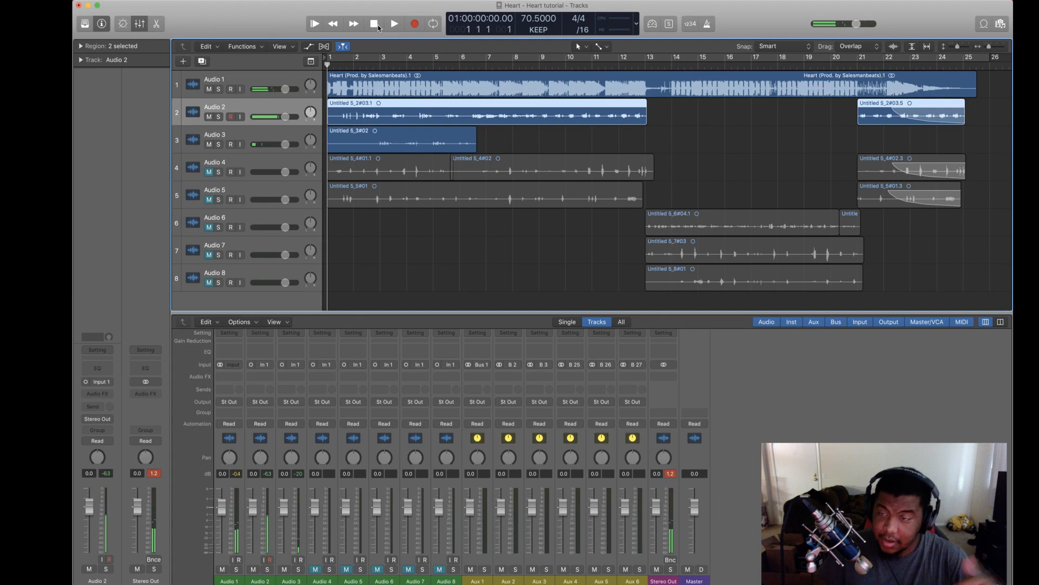
{"action": "left_click", "coordinate": [378, 26]}
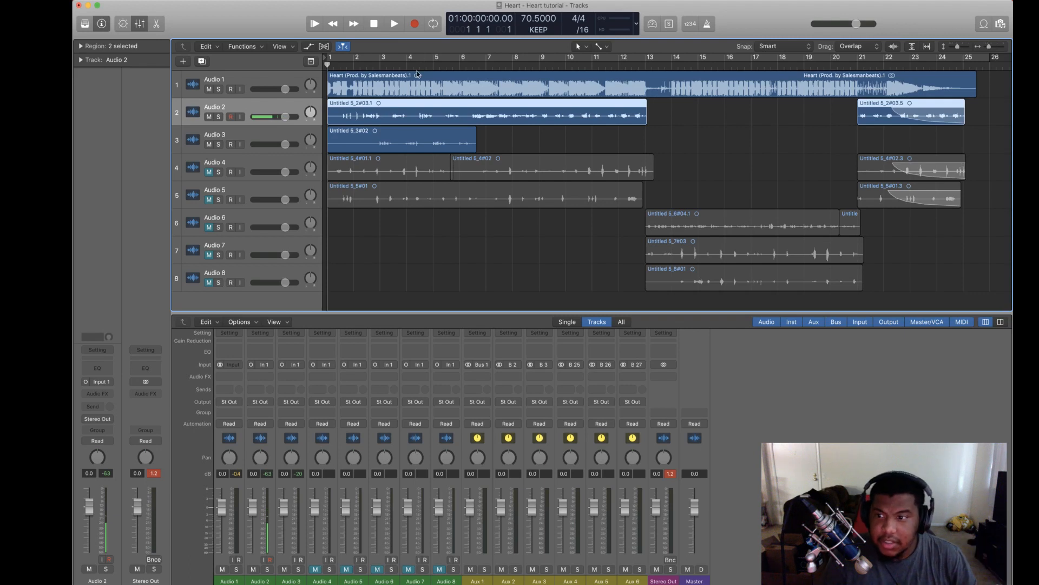
Step: Route the output of Audio 2 to Bus 1 (Aux 1)
{"action": "left_click", "coordinate": [263, 401]}
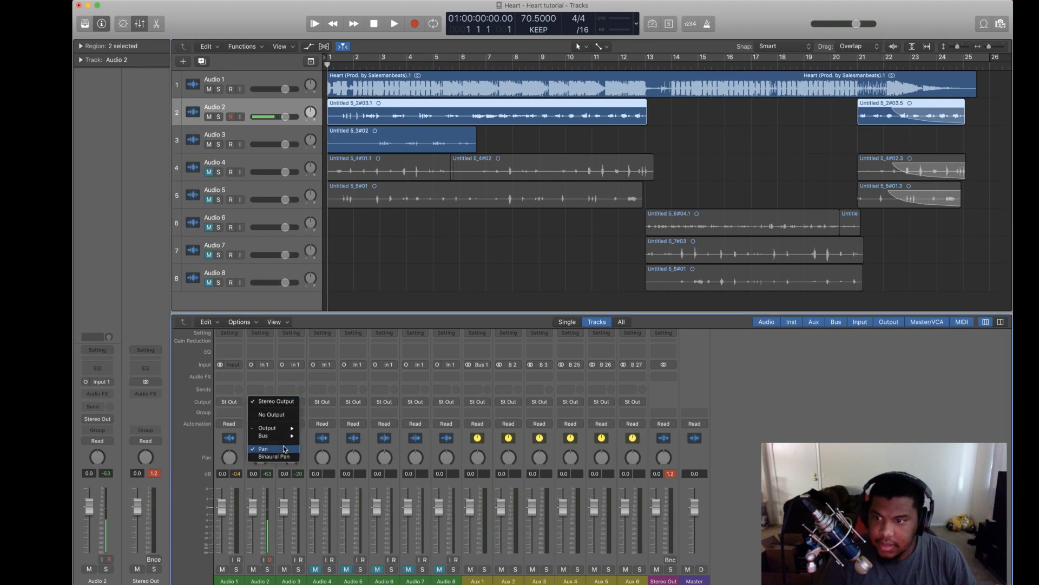
{"action": "mouse_move", "coordinate": [284, 436]}
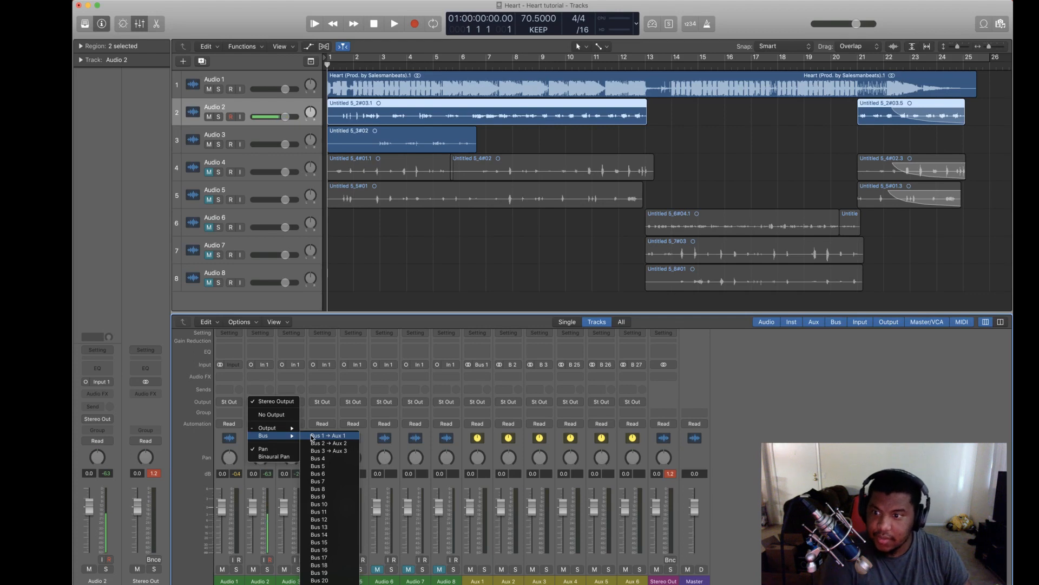
{"action": "left_click", "coordinate": [312, 436]}
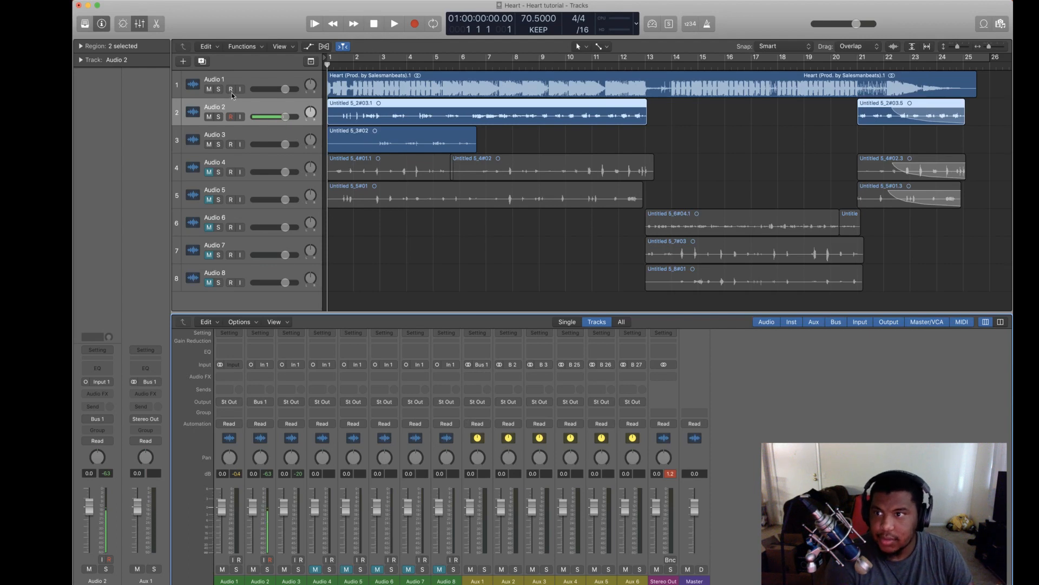
Step: Play the beat with Audio 2 and Audio 3 muted and lower Audio 1's volume to -5.3 dB
{"action": "left_click", "coordinate": [210, 88]}
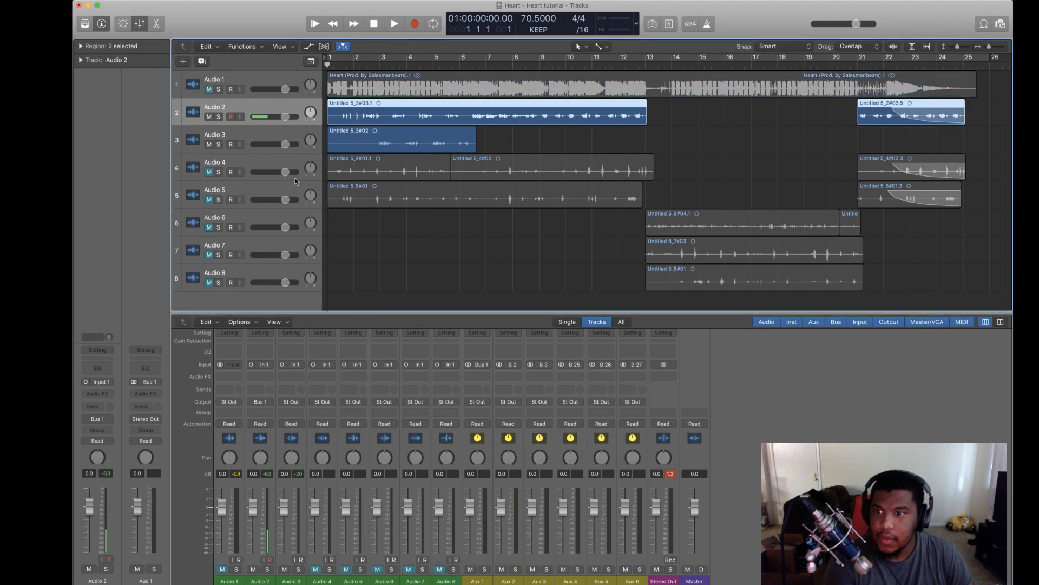
{"action": "left_click", "coordinate": [209, 88]}
{"action": "left_click_drag", "start_coordinate": [285, 89], "coordinate": [275, 89]}
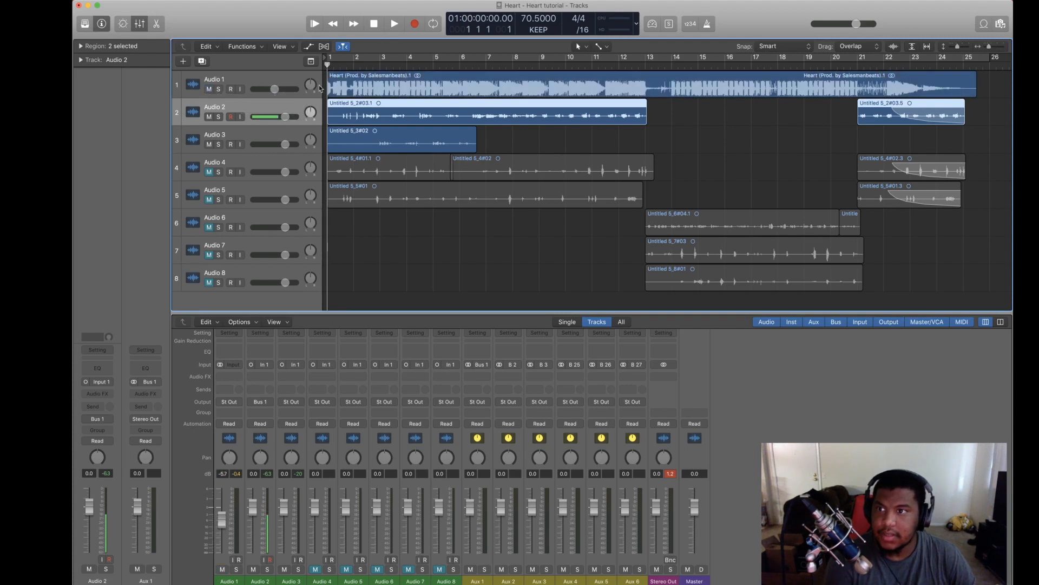
{"action": "left_click_drag", "start_coordinate": [208, 116], "coordinate": [209, 144]}
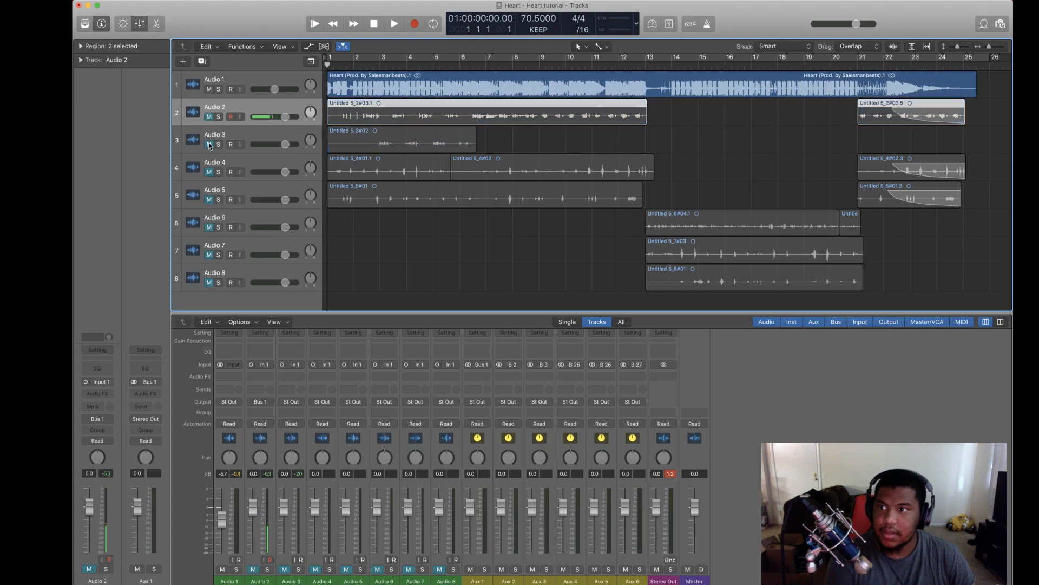
{"action": "left_click", "coordinate": [394, 24]}
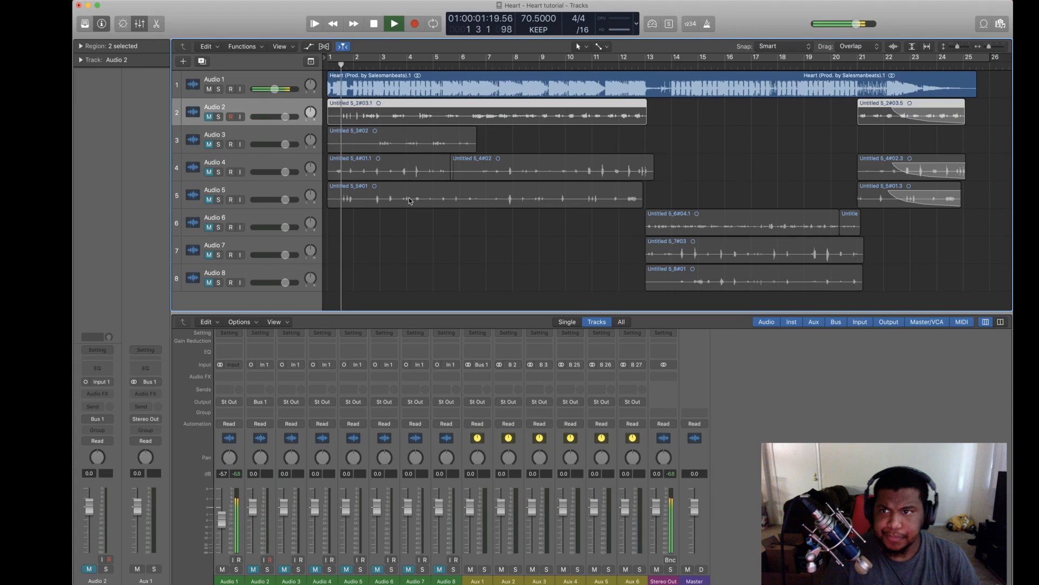
{"action": "left_click_drag", "start_coordinate": [277, 95], "coordinate": [278, 95]}
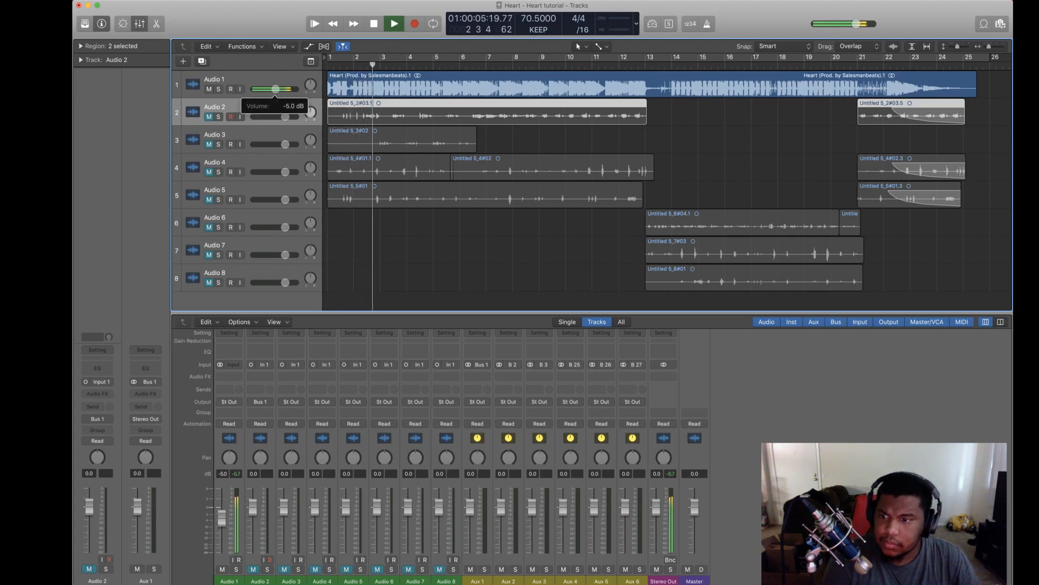
{"action": "left_click_drag", "start_coordinate": [276, 91], "coordinate": [275, 90]}
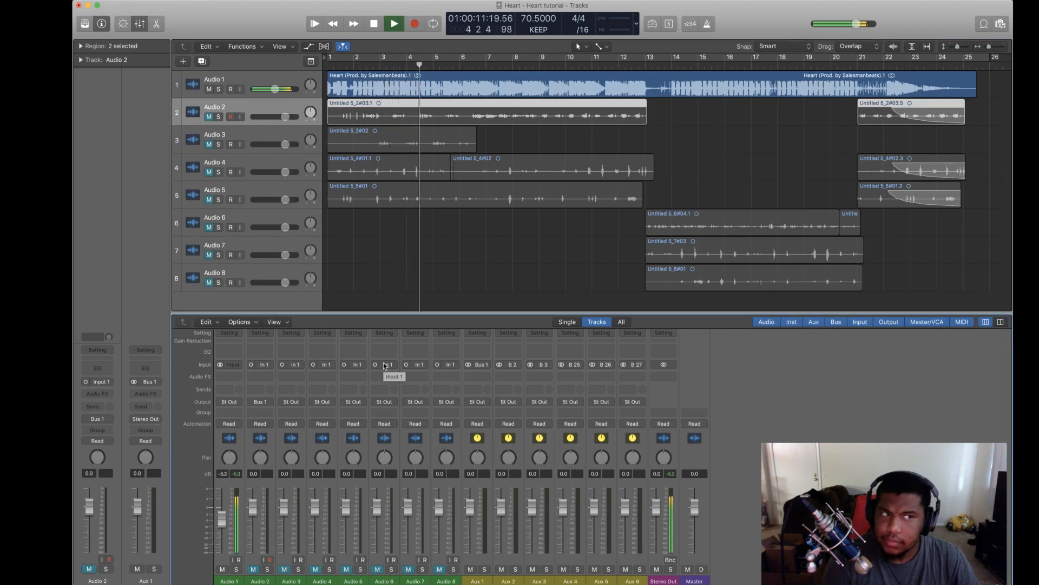
{"action": "double_click", "coordinate": [373, 24]}
Step: Unmute Audio 2 and Audio 3 and play the vocals over the lowered beat, returning to the start
{"action": "left_click_drag", "start_coordinate": [210, 120], "coordinate": [209, 144]}
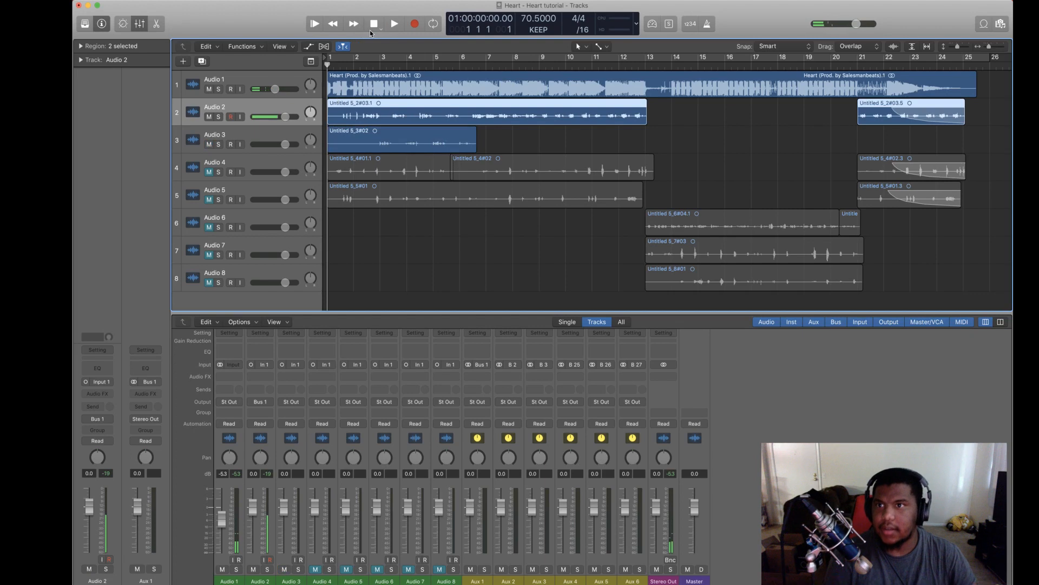
{"action": "left_click", "coordinate": [398, 28]}
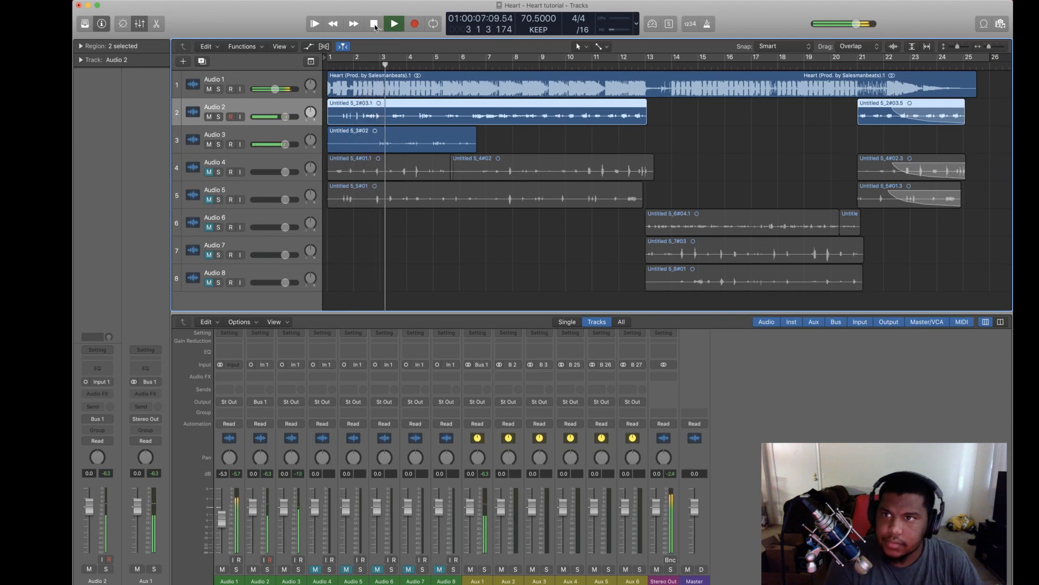
{"action": "left_click", "coordinate": [374, 24]}
{"action": "left_click", "coordinate": [374, 24]}
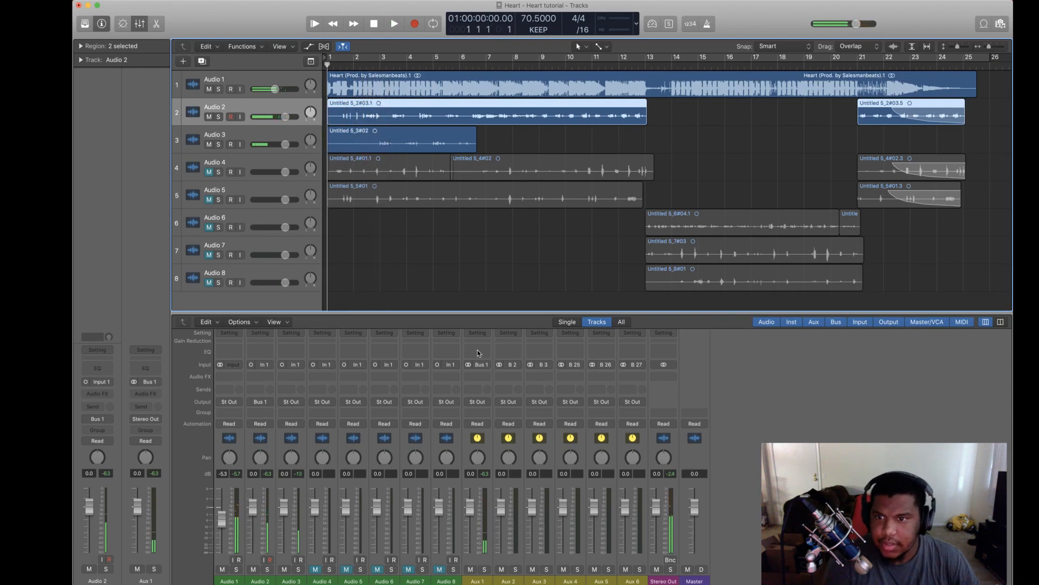
Step: Mute Audio 1 and add a Channel EQ to Aux 1, placing its window clear of the upper tracks
{"action": "left_click", "coordinate": [209, 89]}
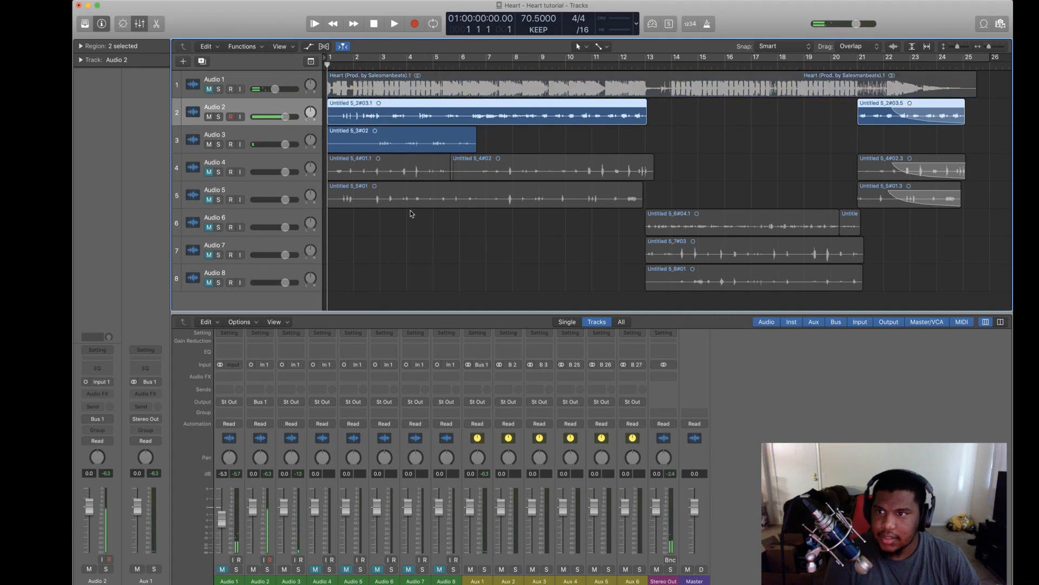
{"action": "left_click", "coordinate": [477, 352]}
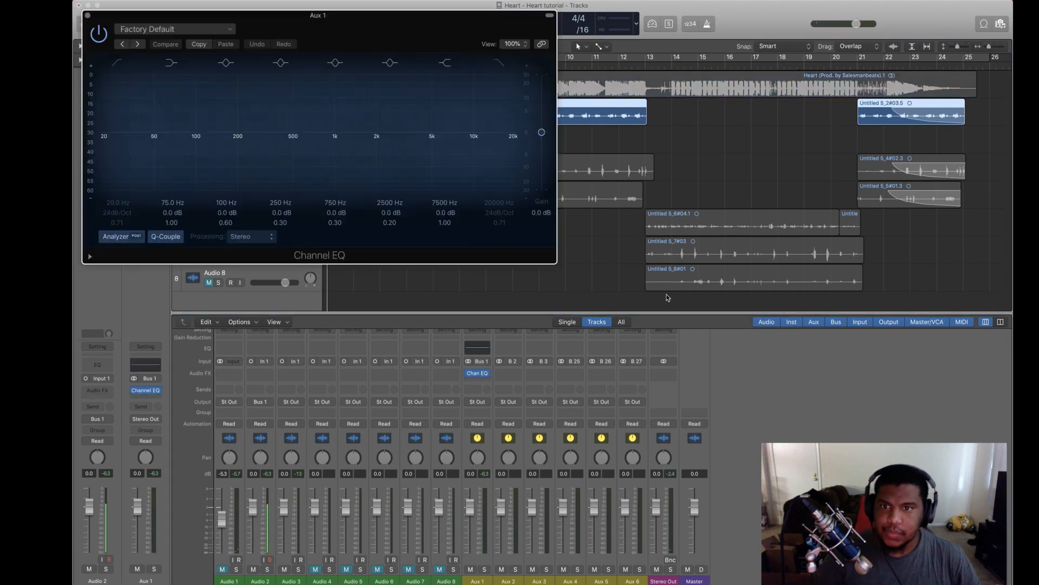
{"action": "left_click_drag", "start_coordinate": [319, 41], "coordinate": [624, 215]}
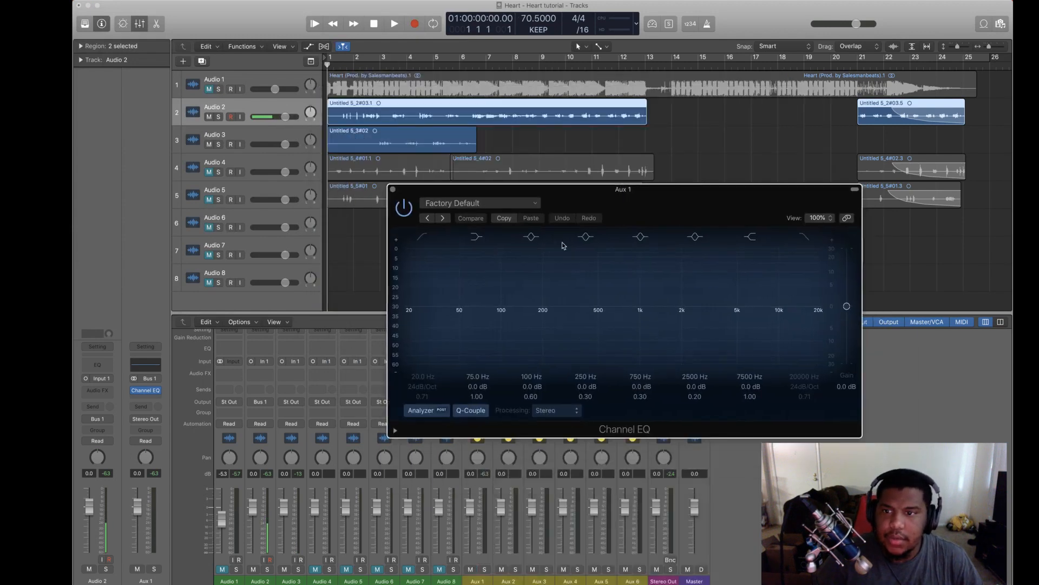
Step: Play the vocals and examine their frequency spectrum in the Aux 1 Channel EQ
{"action": "key", "text": "space"}
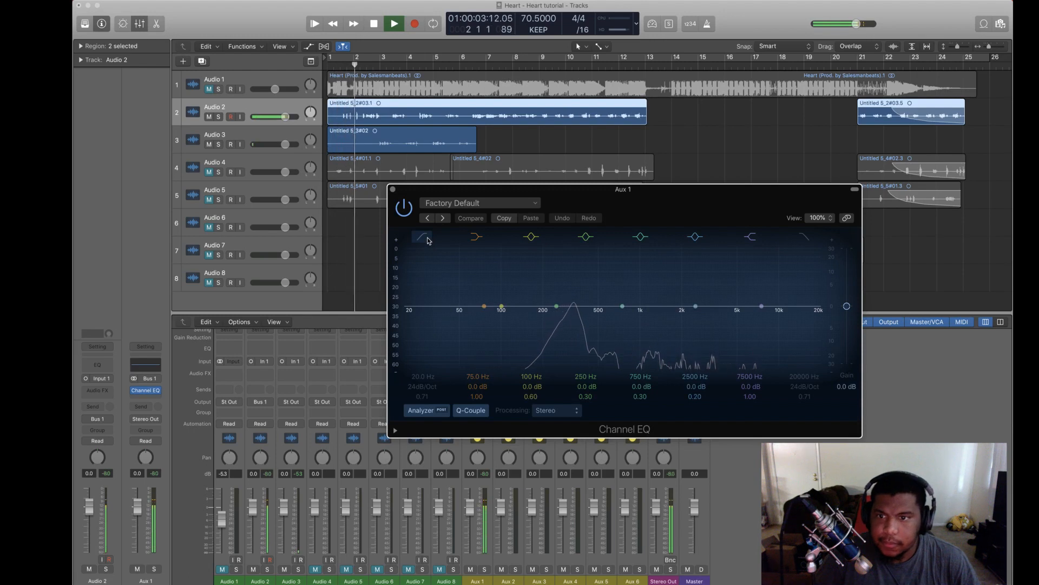
{"action": "key", "text": "space"}
{"action": "key", "text": "space"}
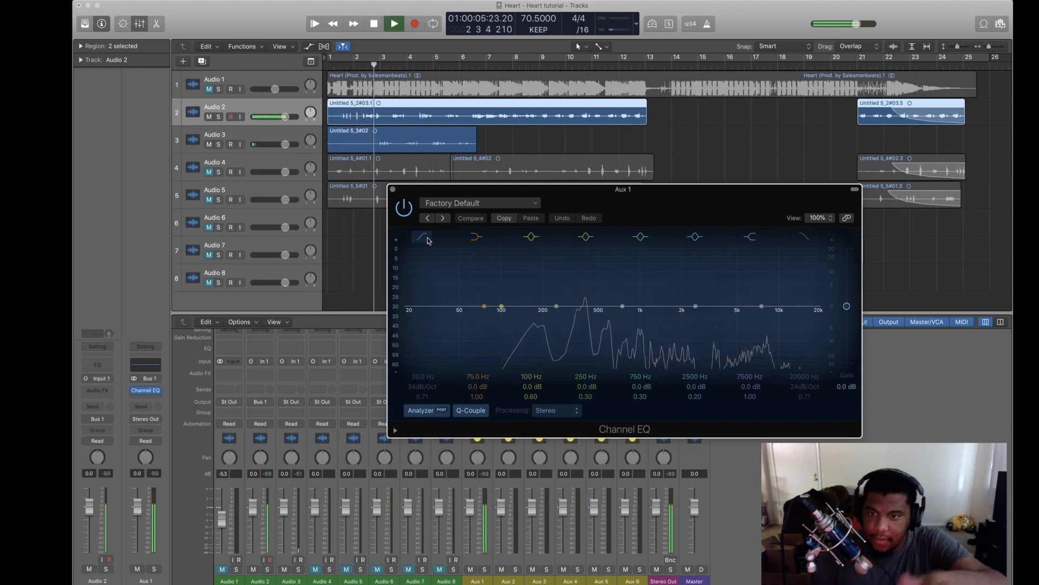
{"action": "key", "text": "space"}
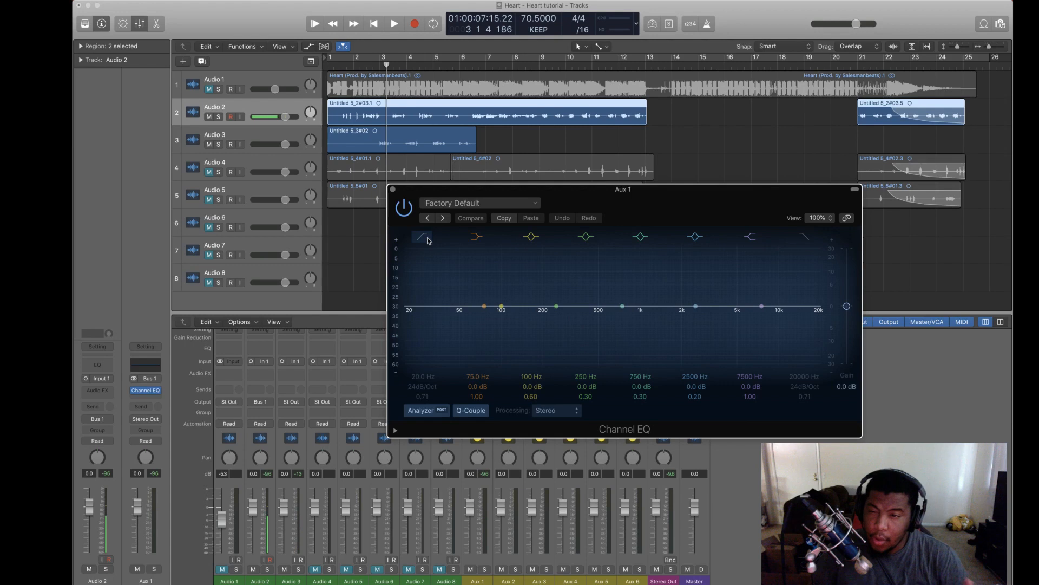
Step: Enable the Channel EQ's low cut at about 128 Hz, close the EQ window and briefly play the vocals
{"action": "left_click", "coordinate": [428, 241]}
{"action": "left_click_drag", "start_coordinate": [421, 339], "coordinate": [574, 342]}
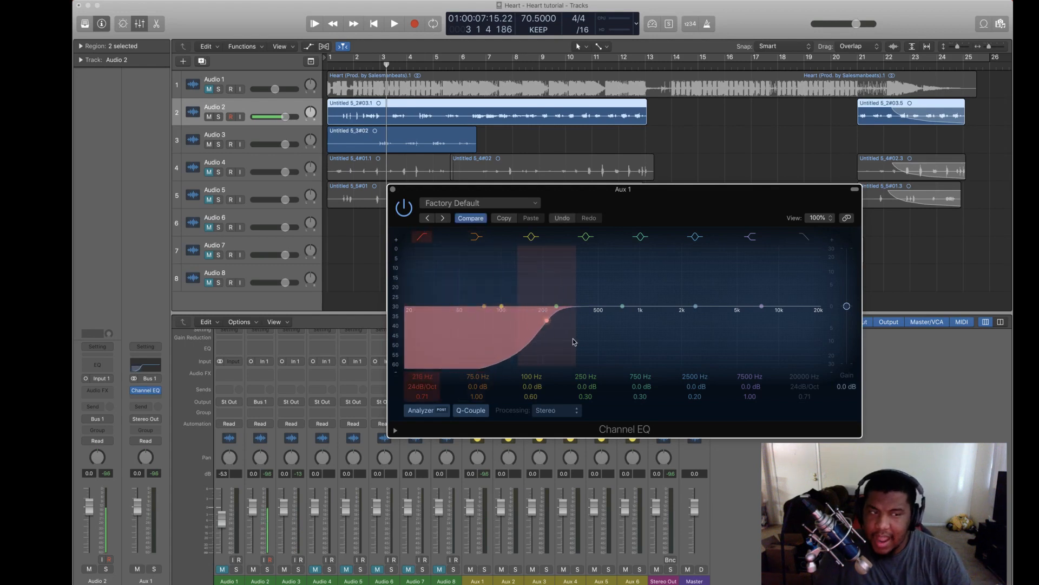
{"action": "left_click_drag", "start_coordinate": [574, 341], "coordinate": [538, 344]}
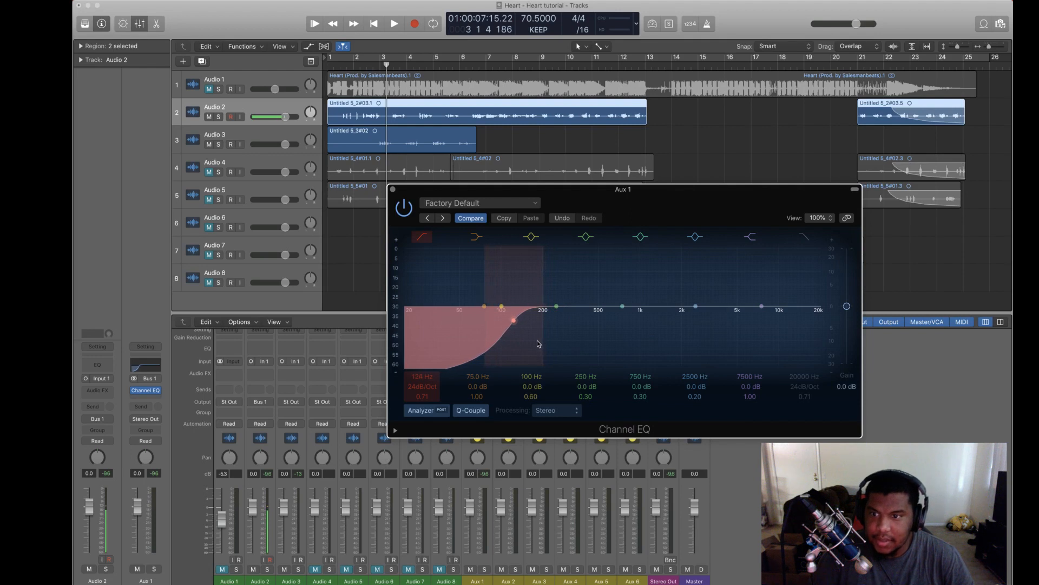
{"action": "key", "text": "space"}
{"action": "left_click", "coordinate": [393, 189]}
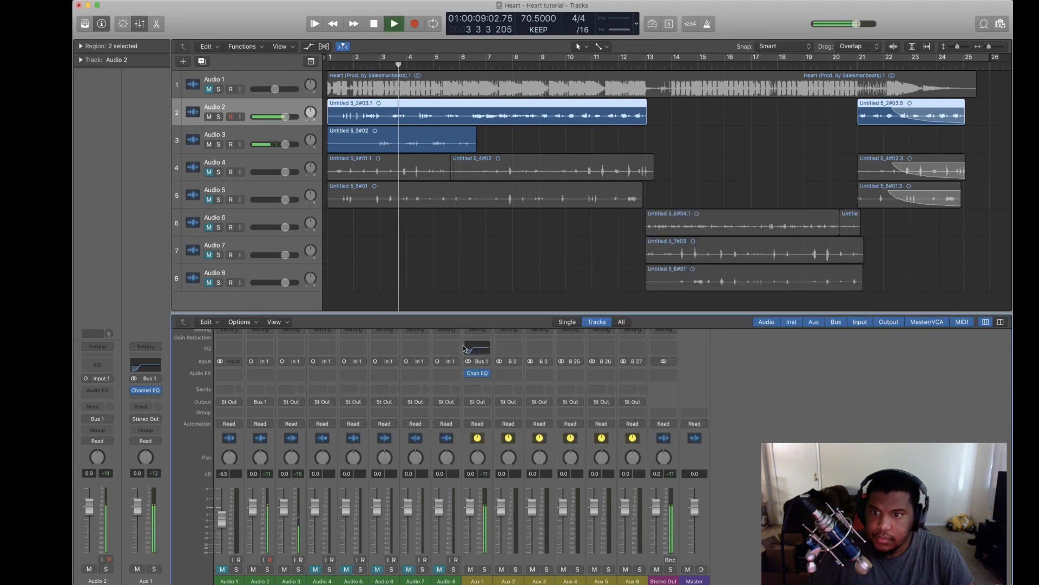
{"action": "key", "text": "space"}
Step: Route the output of Audio 3 to Bus 1
{"action": "left_click", "coordinate": [291, 402]}
{"action": "mouse_move", "coordinate": [306, 429]}
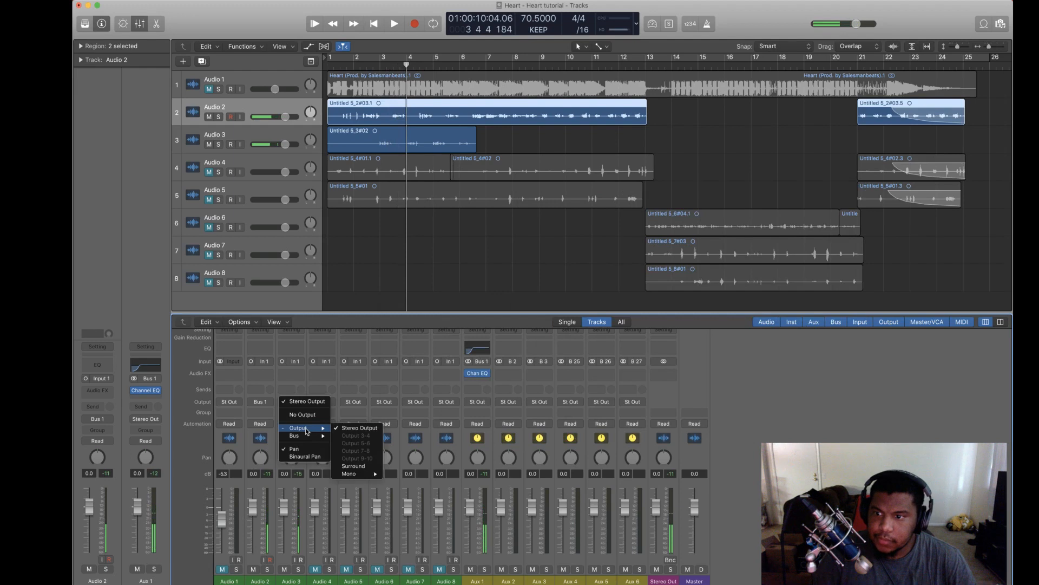
{"action": "left_click", "coordinate": [352, 435]}
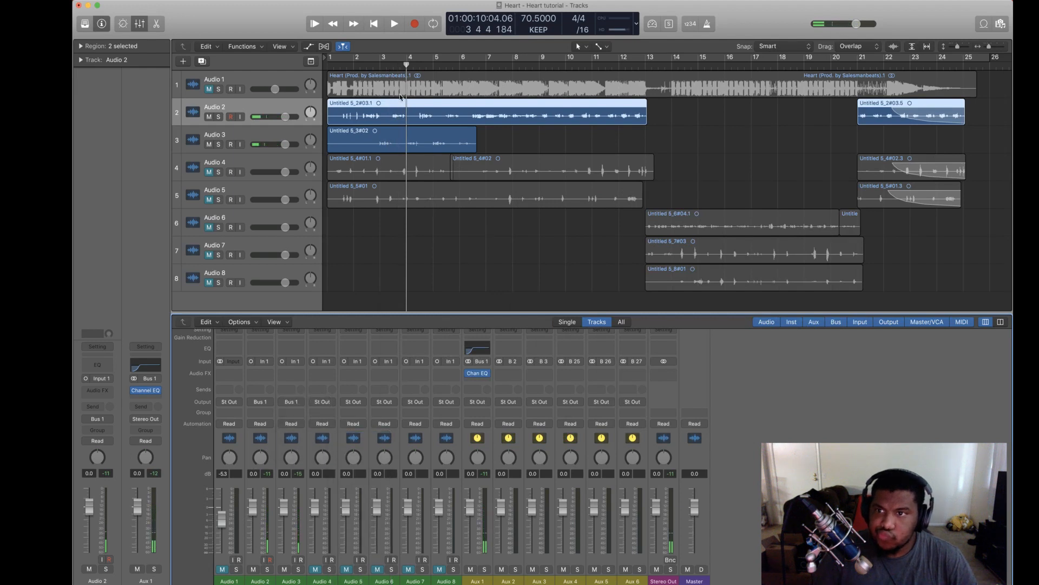
Step: Play the bussed vocals from the start of the song
{"action": "key", "text": "Return"}
{"action": "key", "text": "space"}
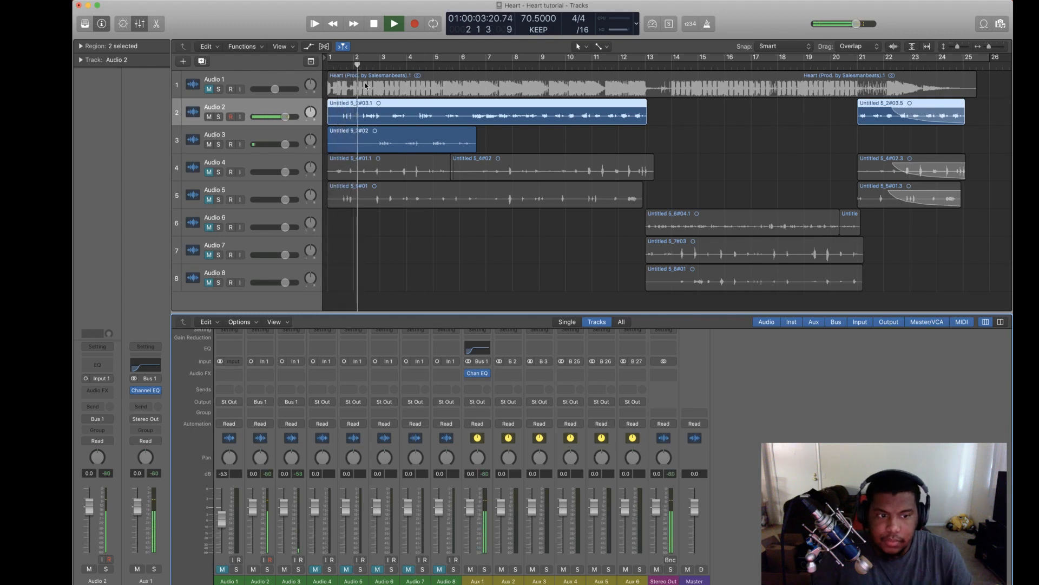
{"action": "key", "text": "space"}
Step: Insert a stereo UAD Teletronix LA-2A Silver after the Channel EQ on Aux 1 and move its window clear of the tracks
{"action": "left_click", "coordinate": [479, 380]}
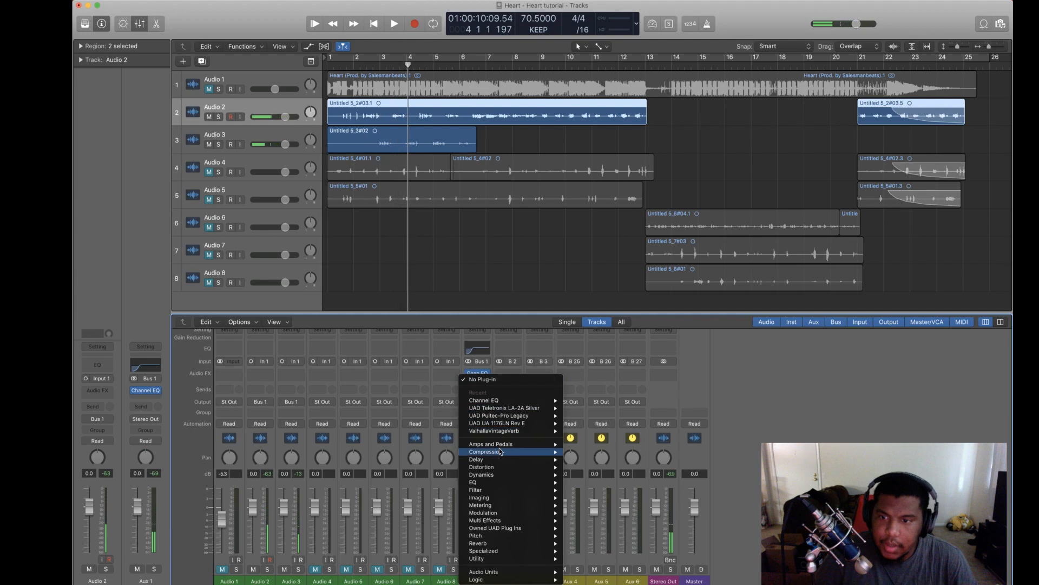
{"action": "mouse_move", "coordinate": [555, 411]}
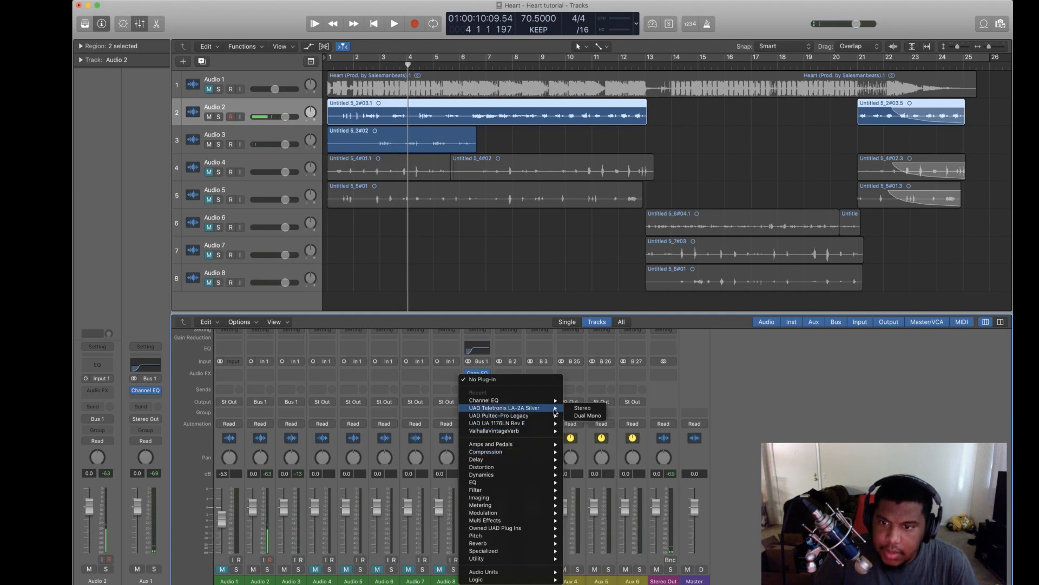
{"action": "left_click", "coordinate": [574, 409]}
{"action": "left_click_drag", "start_coordinate": [309, 32], "coordinate": [675, 386]}
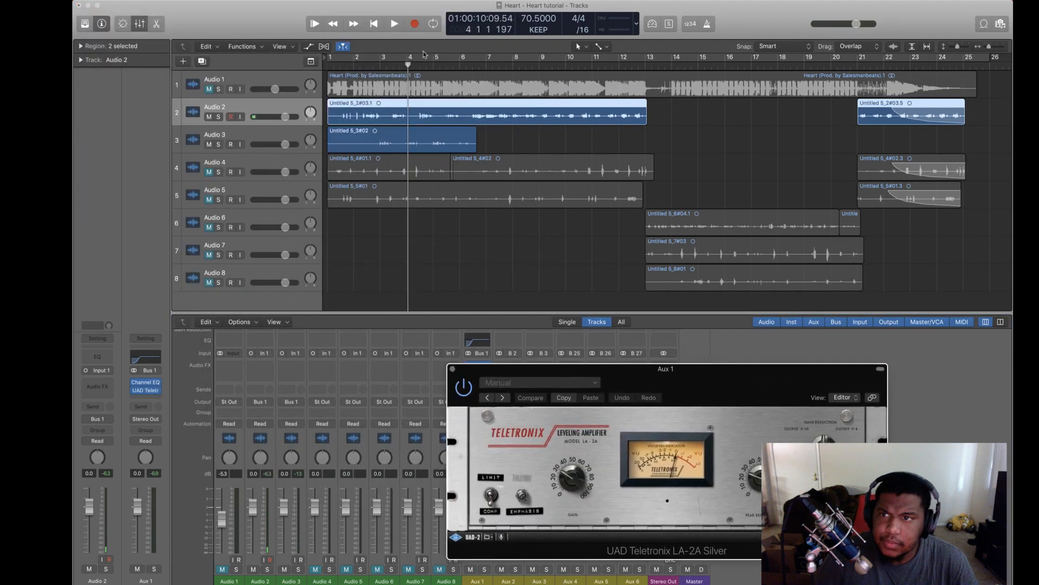
Step: Play the vocals from the start through the LA-2A and adjust its Peak Reduction knob slightly
{"action": "key", "text": "Return"}
{"action": "key", "text": "space"}
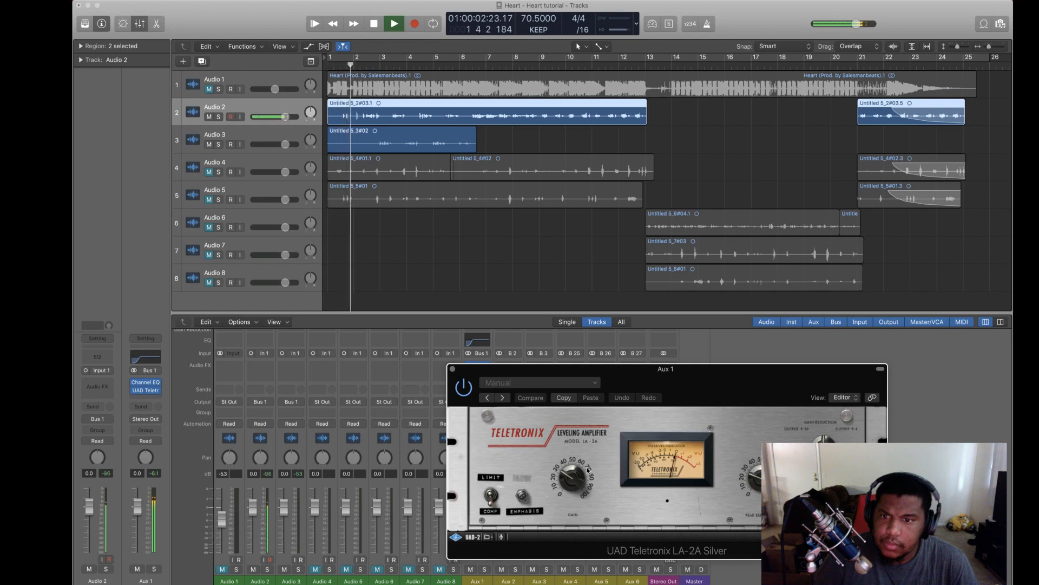
{"action": "key", "text": "space"}
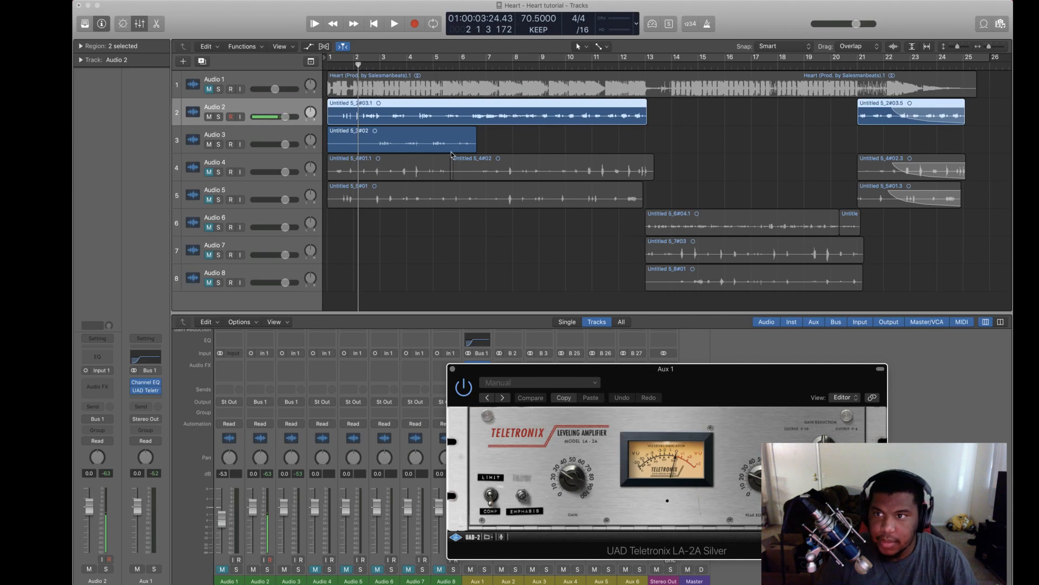
{"action": "left_click", "coordinate": [373, 24]}
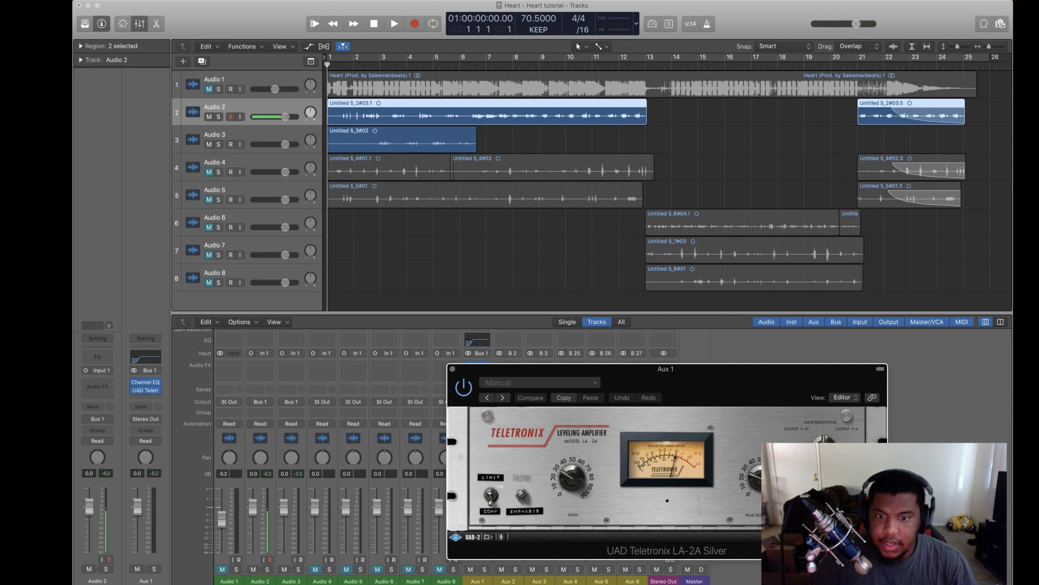
{"action": "left_click_drag", "start_coordinate": [754, 474], "coordinate": [759, 479]}
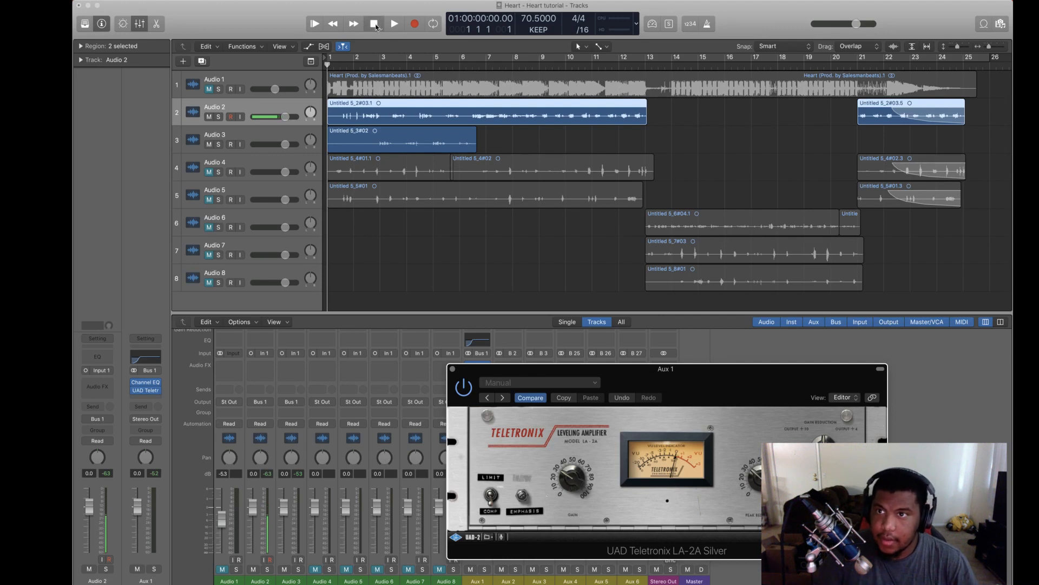
Step: Unmute Audio 1 during playback to hear the compressed vocals against the beat
{"action": "key", "text": "space"}
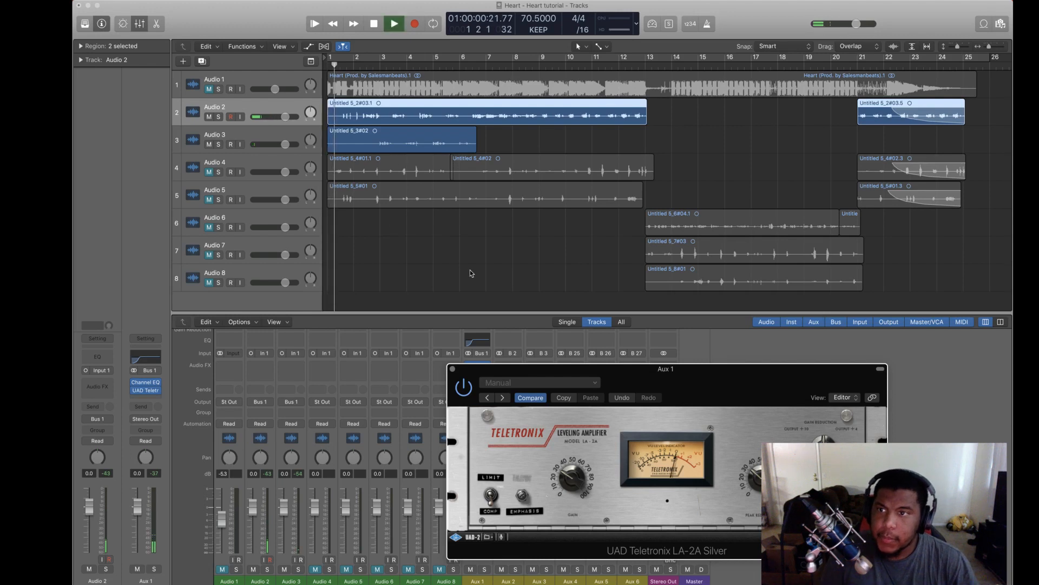
{"action": "left_click", "coordinate": [209, 89]}
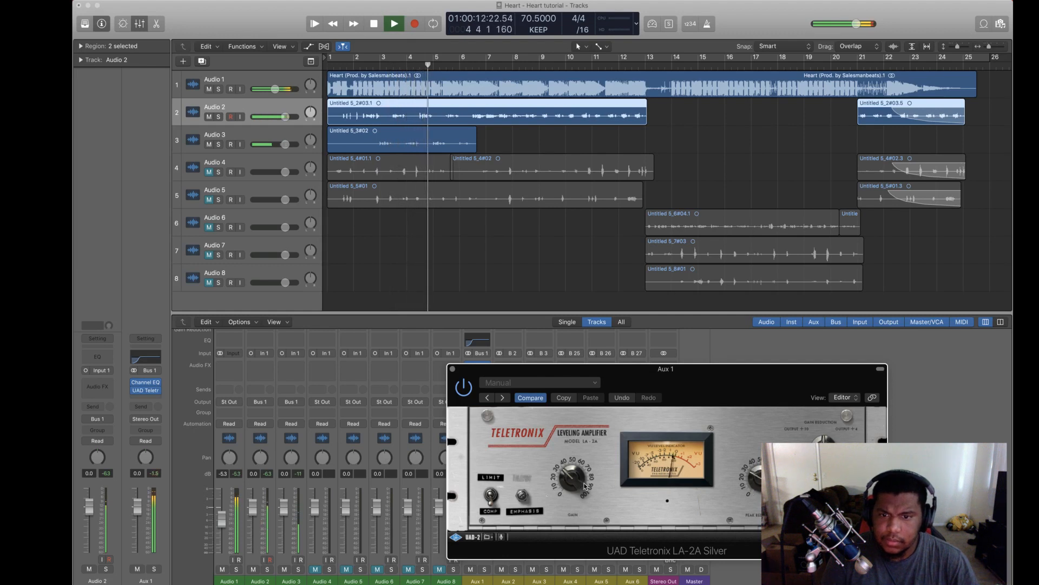
{"action": "key", "text": "space"}
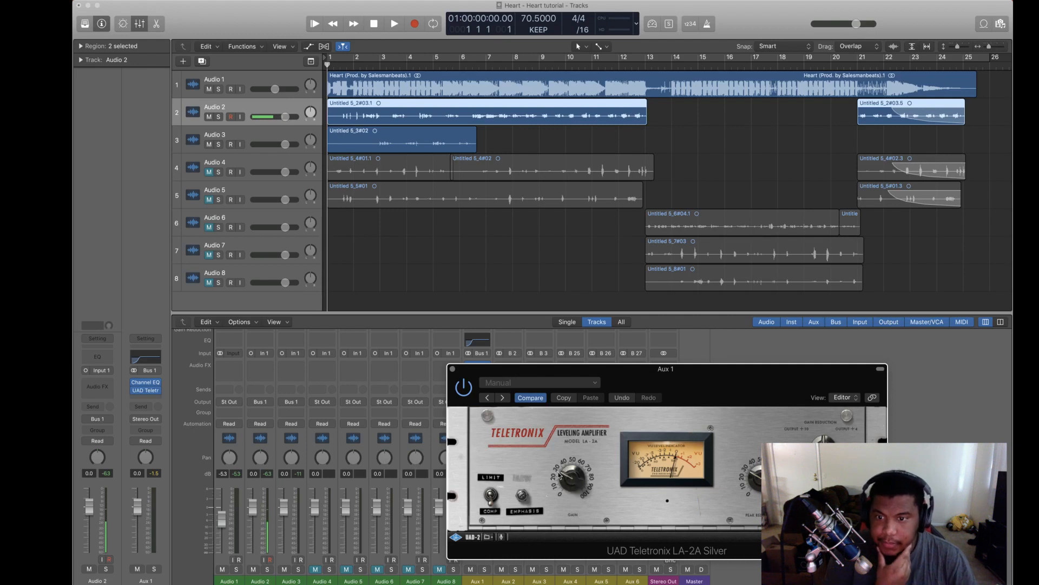
Step: Listen to the vocals with the beat, check the LA-2A once during playback, and leave its window closed
{"action": "left_click", "coordinate": [453, 368]}
{"action": "key", "text": "space"}
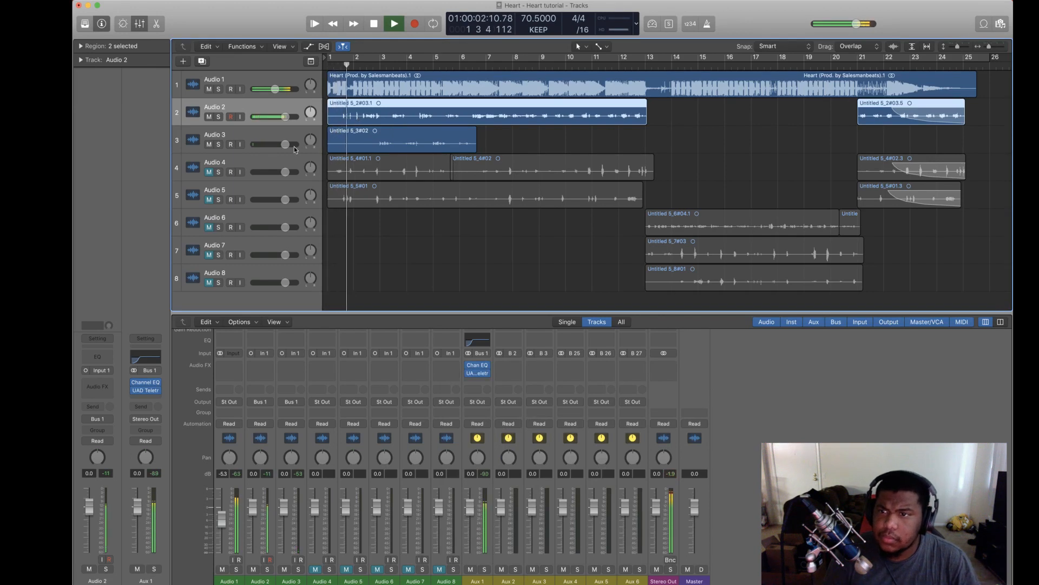
{"action": "left_click", "coordinate": [479, 373]}
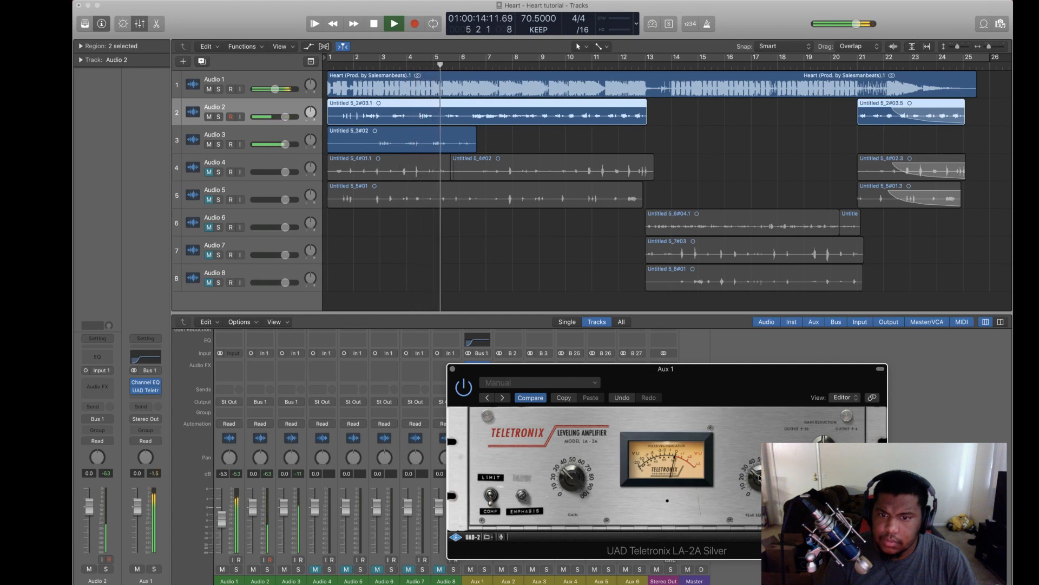
{"action": "left_click", "coordinate": [453, 368]}
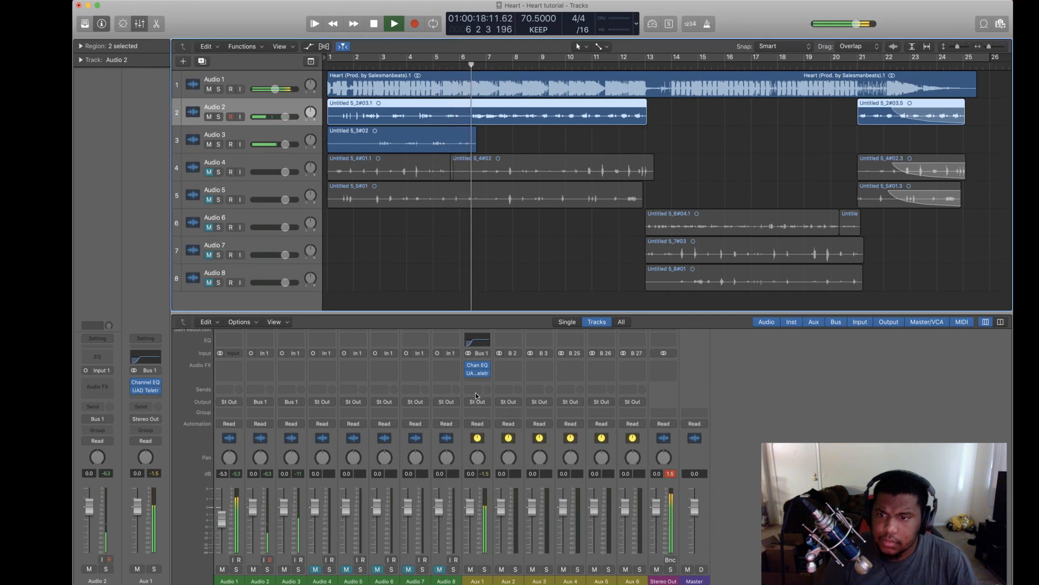
{"action": "left_click", "coordinate": [374, 24]}
Step: Insert the UAD UA 1176LN Rev E after the LA-2A on Aux 1 and place its window fully in view below the tracks
{"action": "left_click", "coordinate": [474, 381]}
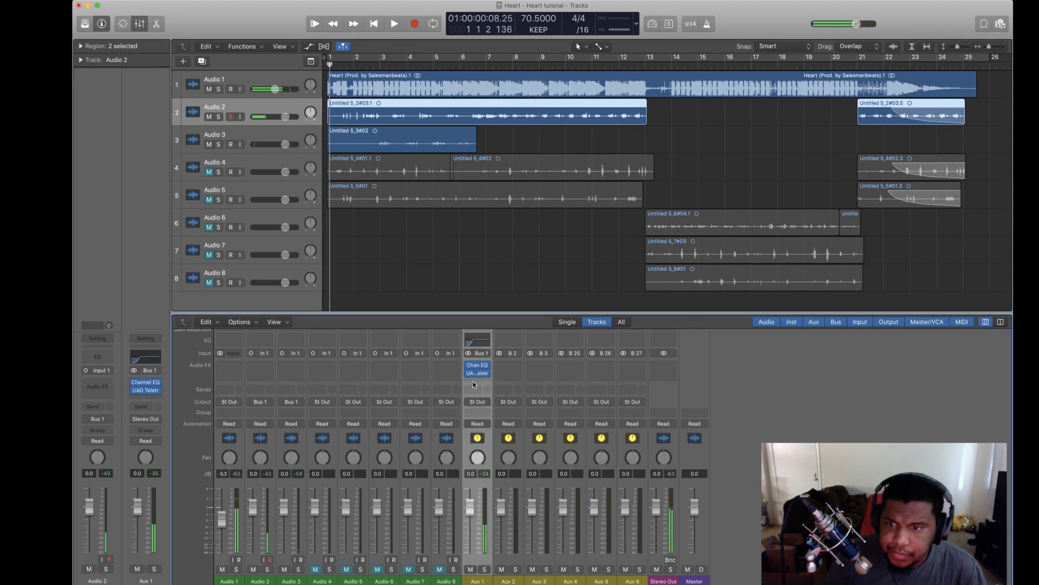
{"action": "left_click", "coordinate": [475, 380]}
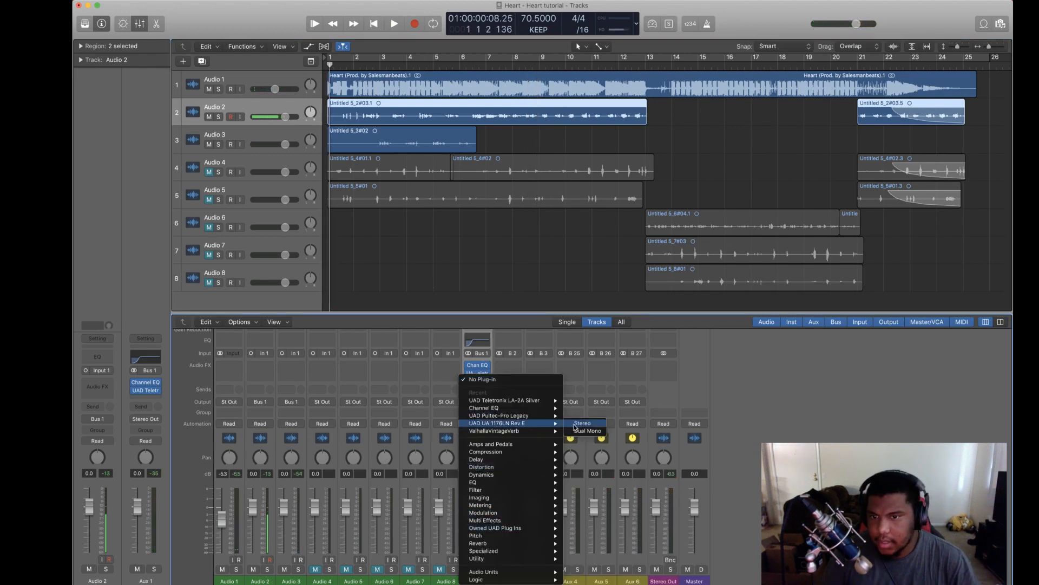
{"action": "left_click", "coordinate": [575, 428]}
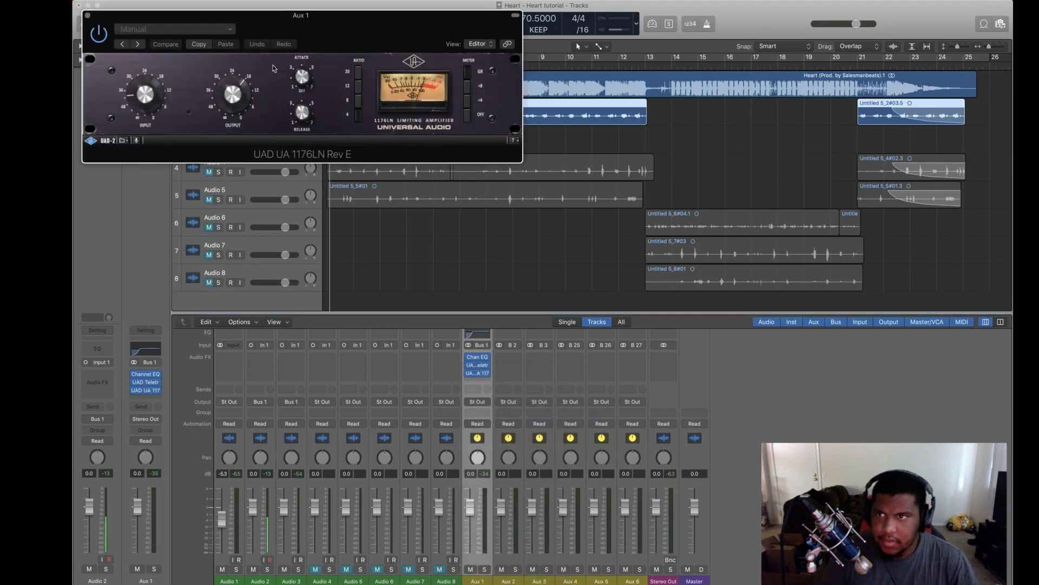
{"action": "left_click_drag", "start_coordinate": [303, 47], "coordinate": [982, 310]}
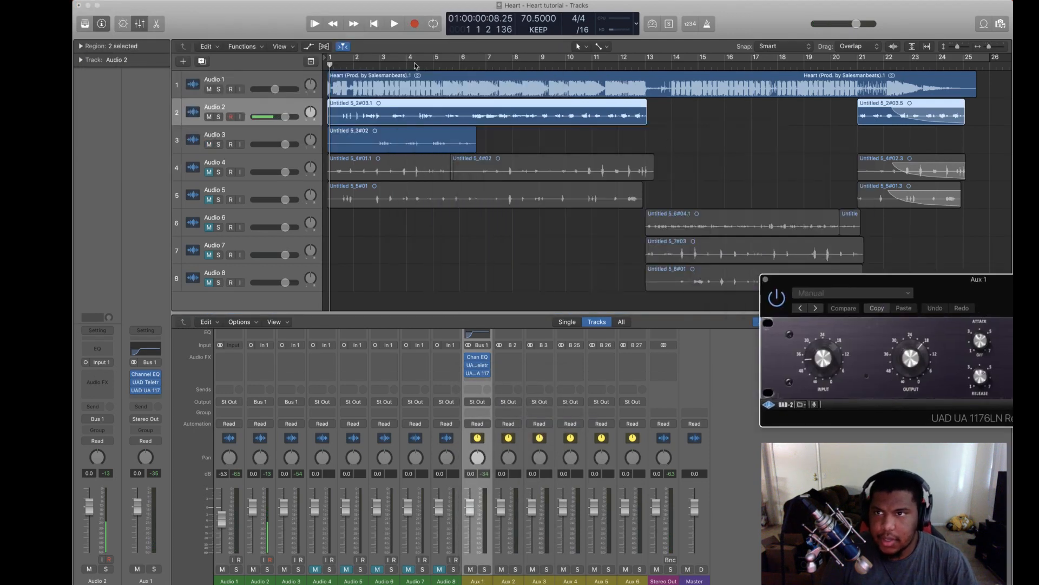
{"action": "left_click_drag", "start_coordinate": [812, 279], "coordinate": [607, 277]}
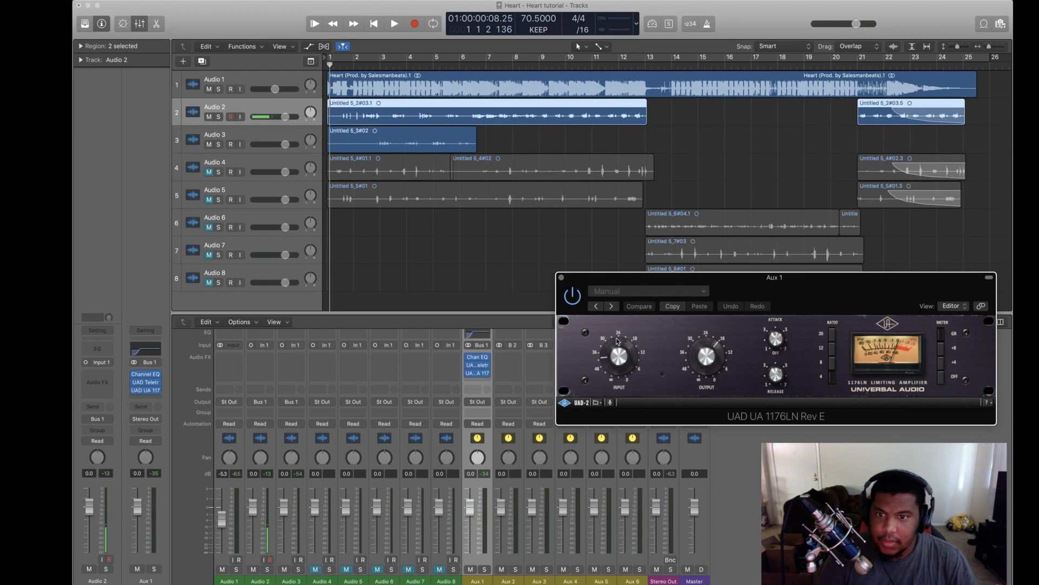
Step: Play the mix from the start and raise the 1176LN's input level slightly
{"action": "left_click", "coordinate": [374, 23]}
{"action": "left_click", "coordinate": [394, 24]}
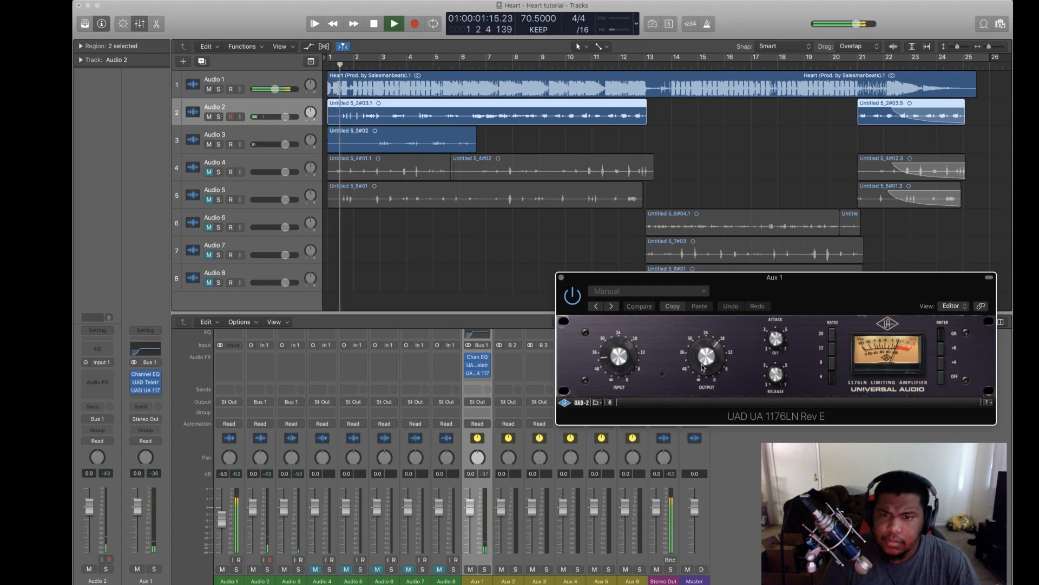
{"action": "left_click_drag", "start_coordinate": [604, 357], "coordinate": [603, 346]}
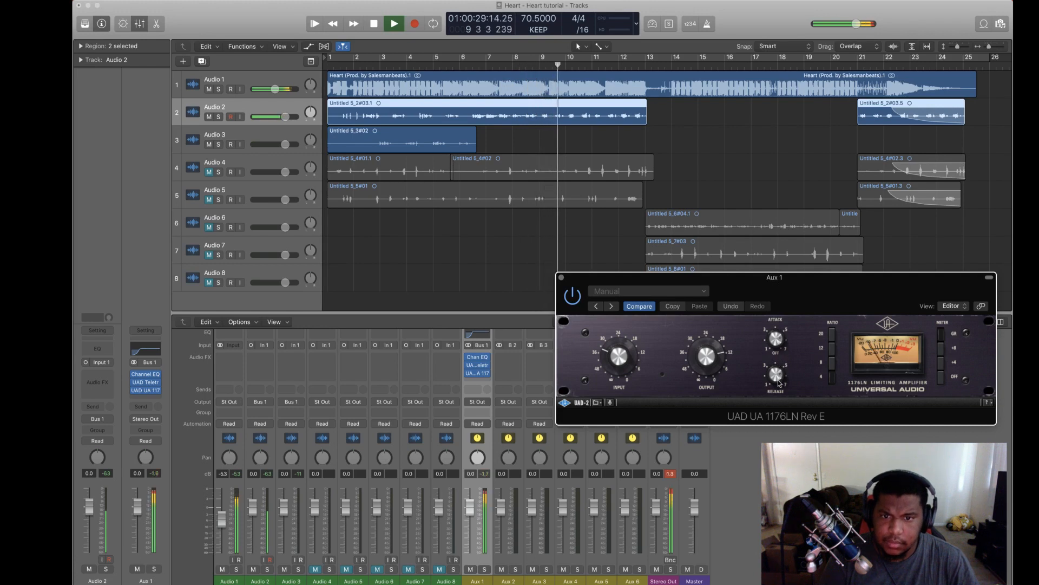
{"action": "left_click", "coordinate": [374, 23]}
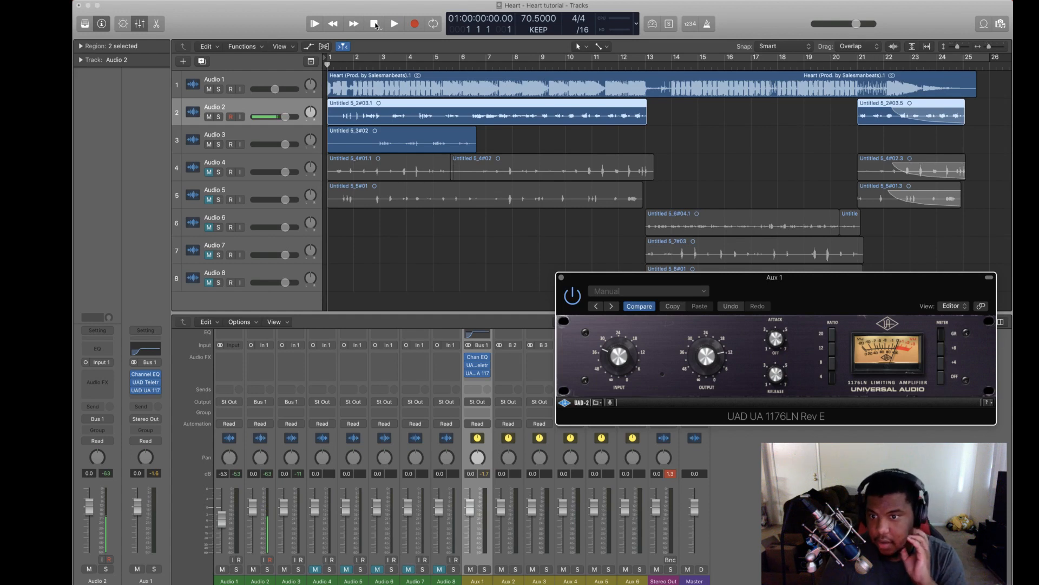
Step: Replay the mix from the start while fine-tuning the 1176LN's output and input levels
{"action": "left_click", "coordinate": [394, 24]}
{"action": "left_click", "coordinate": [410, 111]}
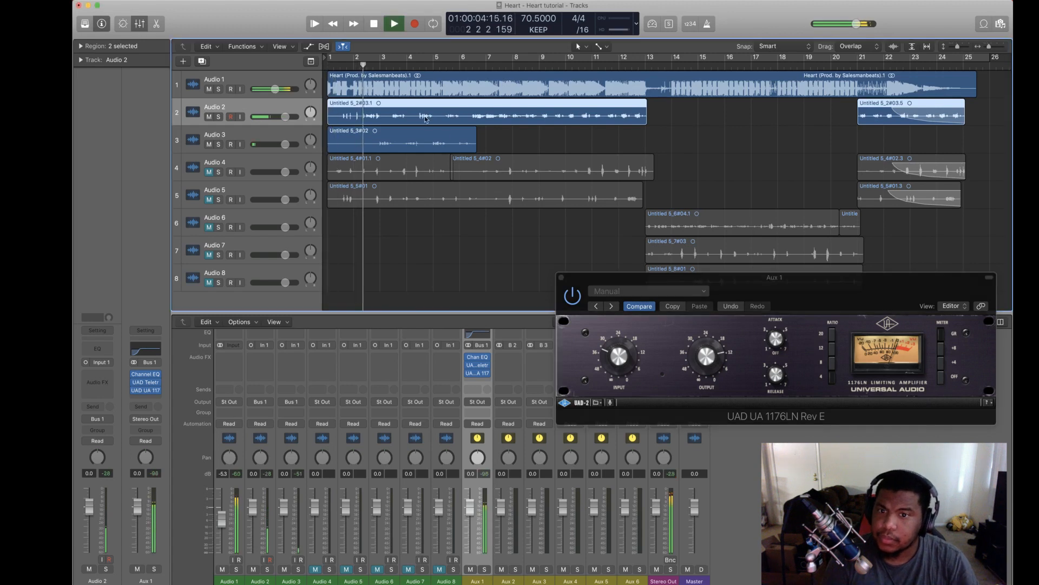
{"action": "left_click", "coordinate": [706, 357]}
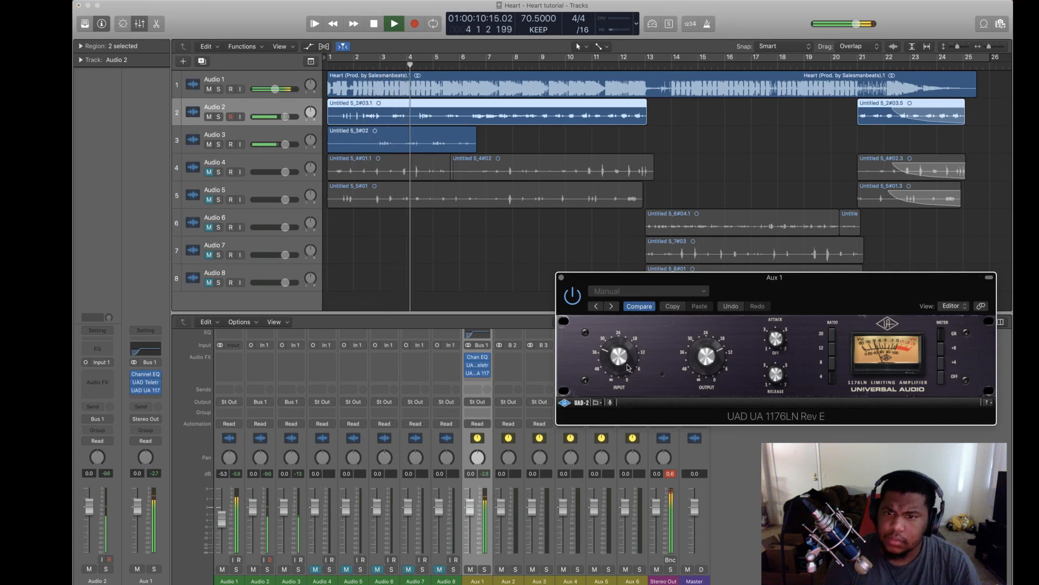
{"action": "left_click_drag", "start_coordinate": [616, 368], "coordinate": [618, 374]}
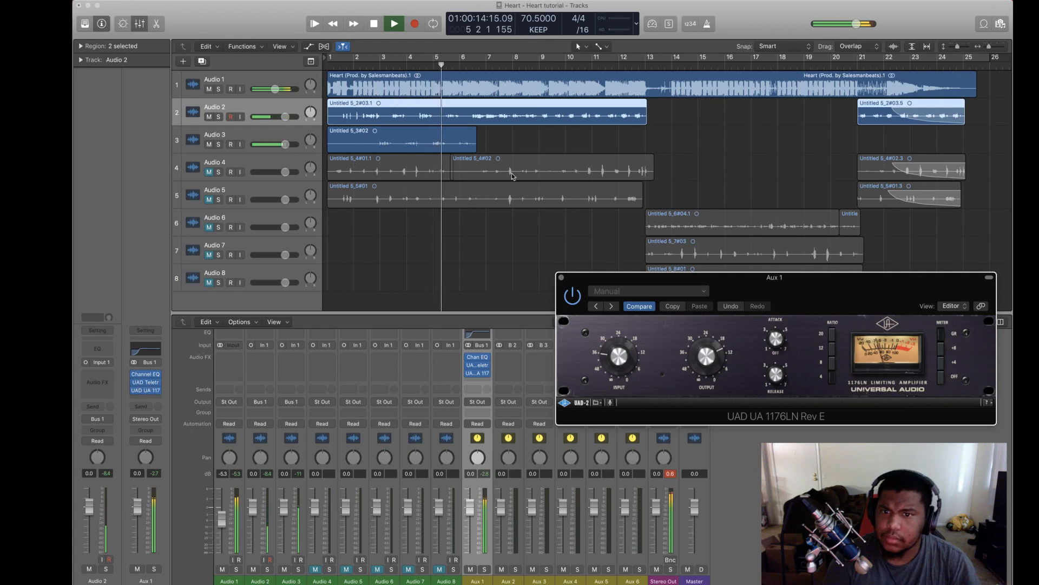
{"action": "key", "text": "space"}
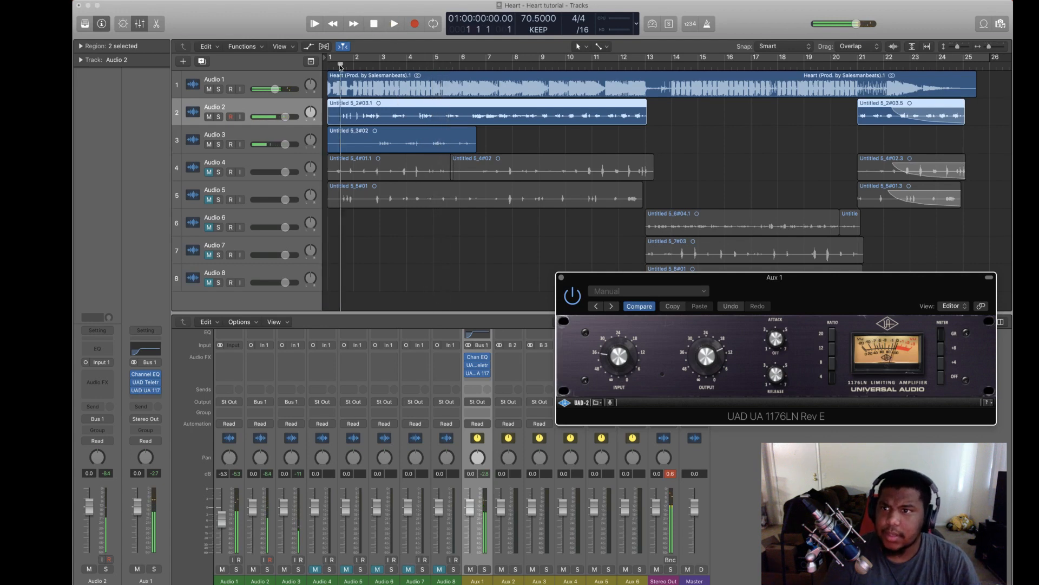
Step: Play the mix with the LA-2A opened beside the 1176LN, readjust the 1176LN's output, and close the 1176LN window
{"action": "left_click", "coordinate": [340, 67]}
{"action": "left_click", "coordinate": [393, 23]}
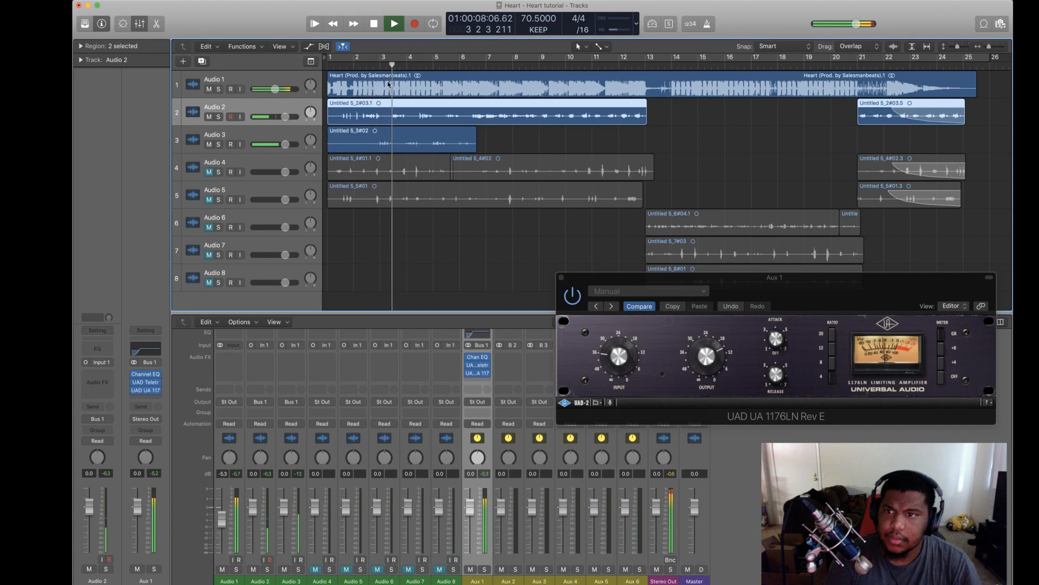
{"action": "left_click", "coordinate": [603, 281]}
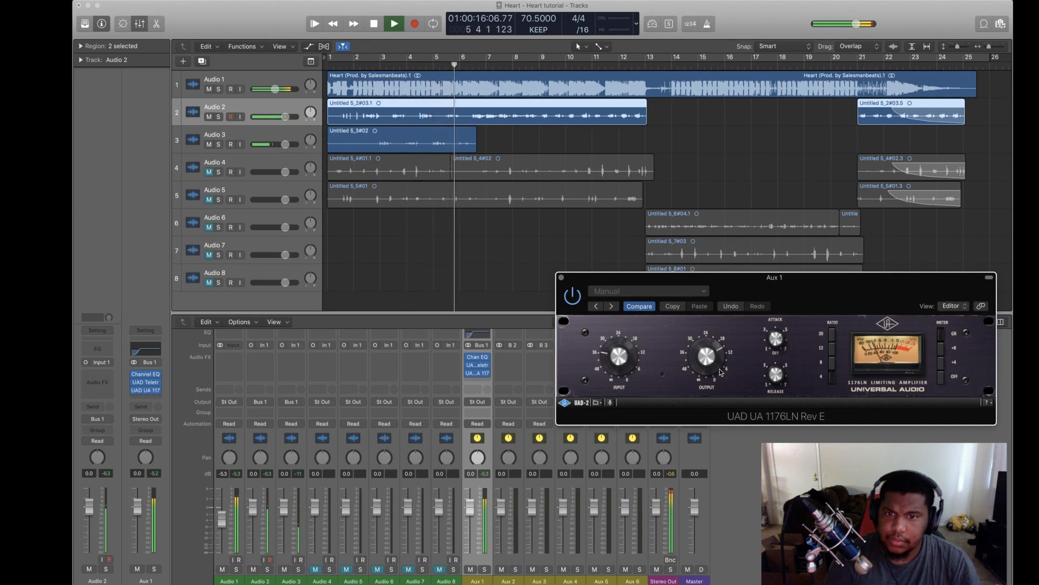
{"action": "left_click", "coordinate": [477, 365]}
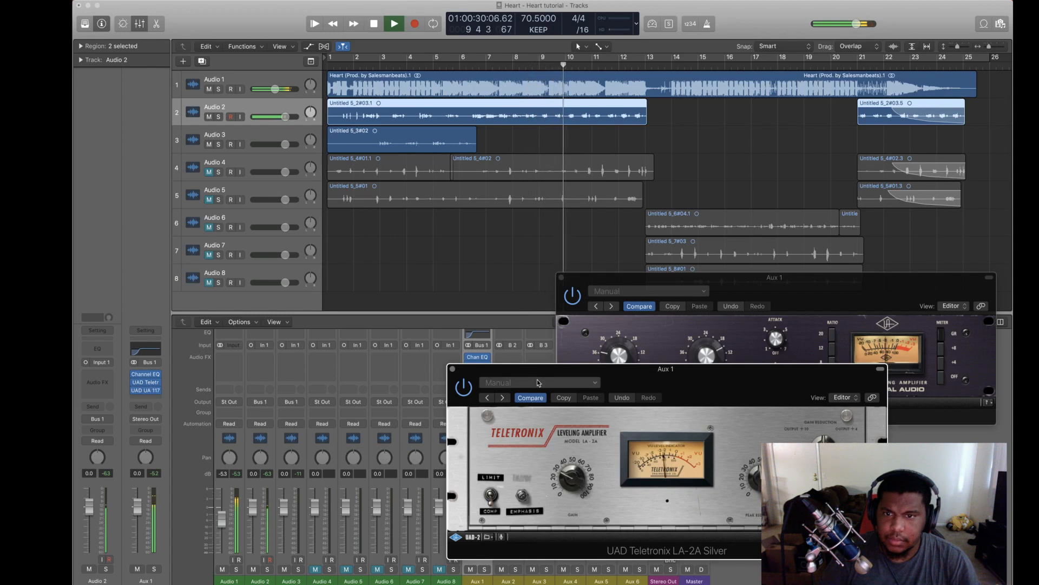
{"action": "left_click", "coordinate": [712, 345]}
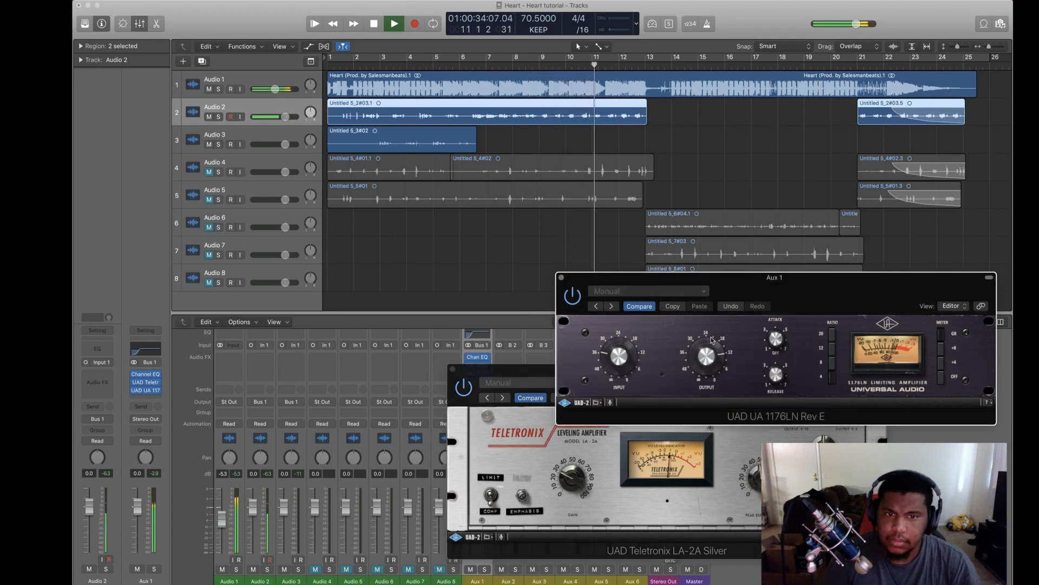
{"action": "left_click", "coordinate": [562, 277]}
{"action": "double_click", "coordinate": [372, 28]}
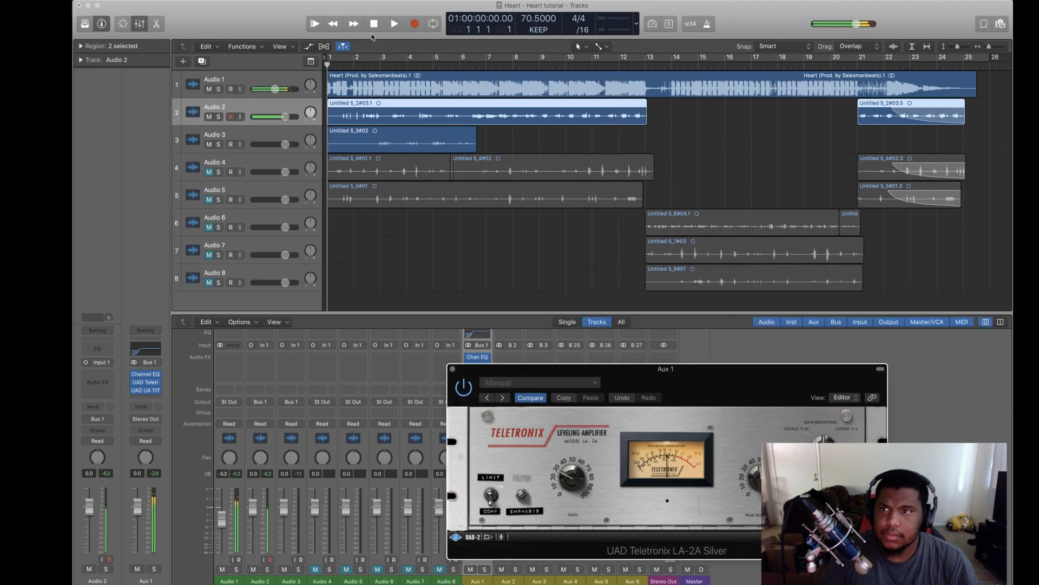
Step: Mute Audio 1, play the vocals alone from within bar 1, and replace the LA-2A window with Aux 1's Channel EQ
{"action": "left_click", "coordinate": [346, 69]}
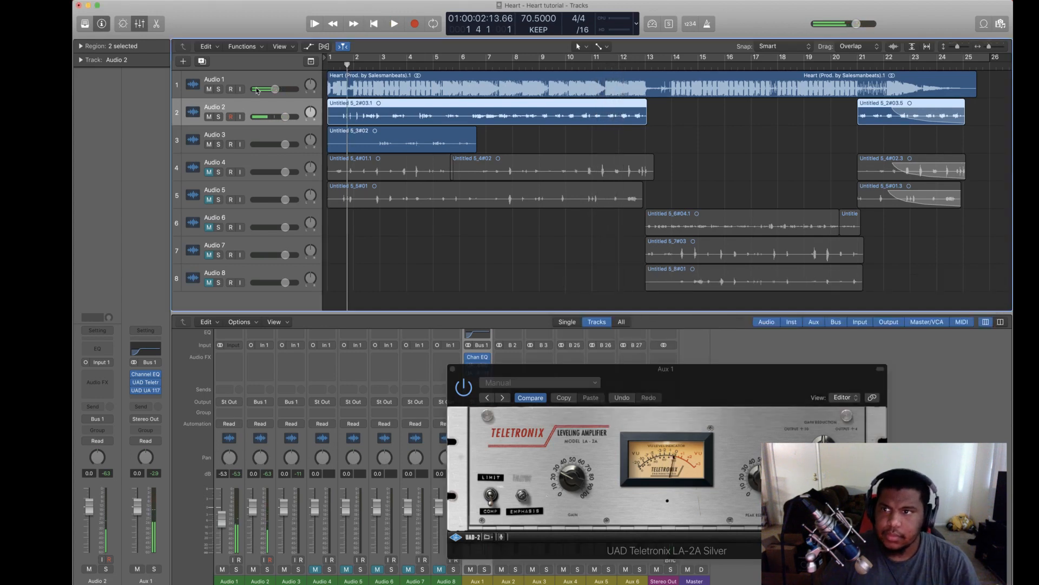
{"action": "left_click", "coordinate": [208, 89]}
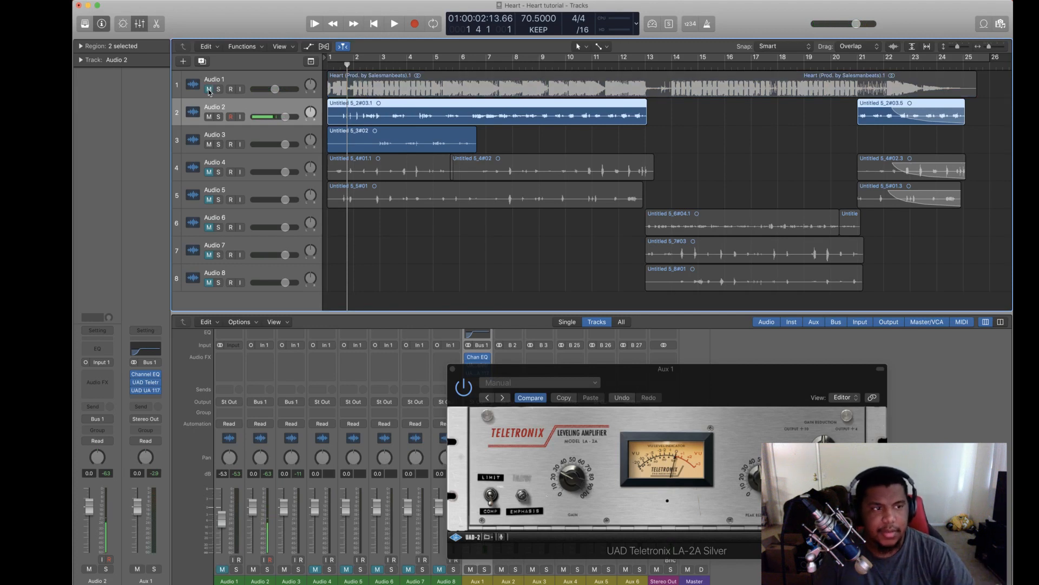
{"action": "key", "text": "space"}
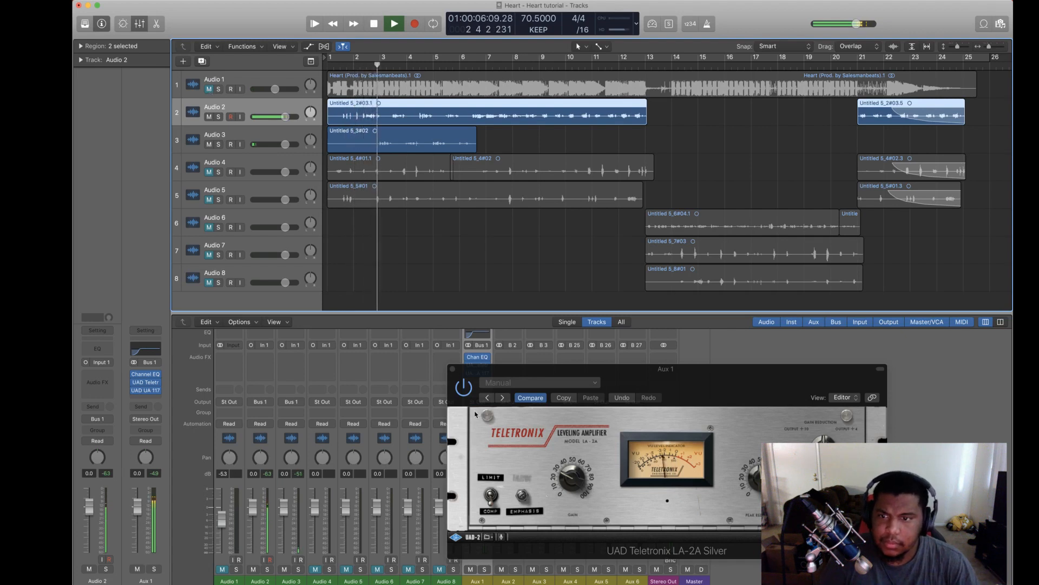
{"action": "left_click", "coordinate": [453, 368]}
{"action": "left_click", "coordinate": [477, 356]}
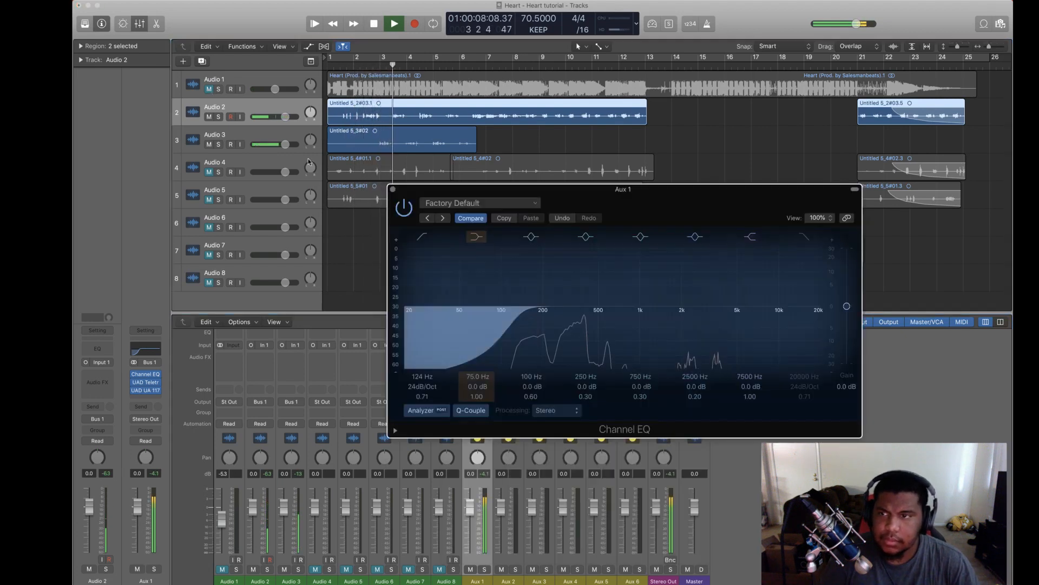
Step: Cut 2.5 dB at 220 Hz (Q 1.00) and 2.5 dB at 510 Hz (Q 1.20) in Aux 1's Channel EQ, and close it
{"action": "left_click_drag", "start_coordinate": [546, 269], "coordinate": [538, 274]}
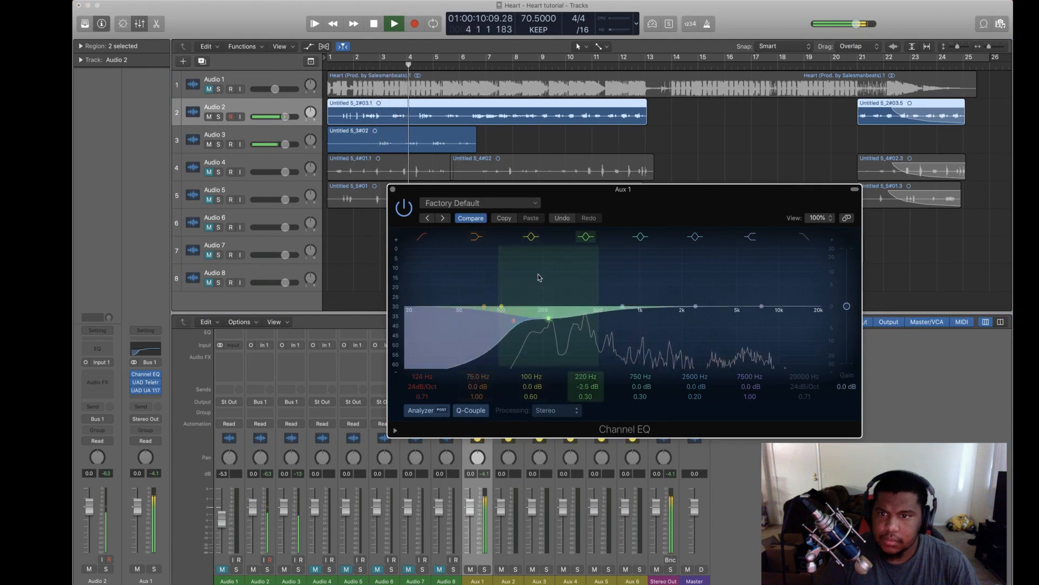
{"action": "left_click_drag", "start_coordinate": [586, 396], "coordinate": [586, 379]}
{"action": "left_click_drag", "start_coordinate": [596, 297], "coordinate": [579, 304]}
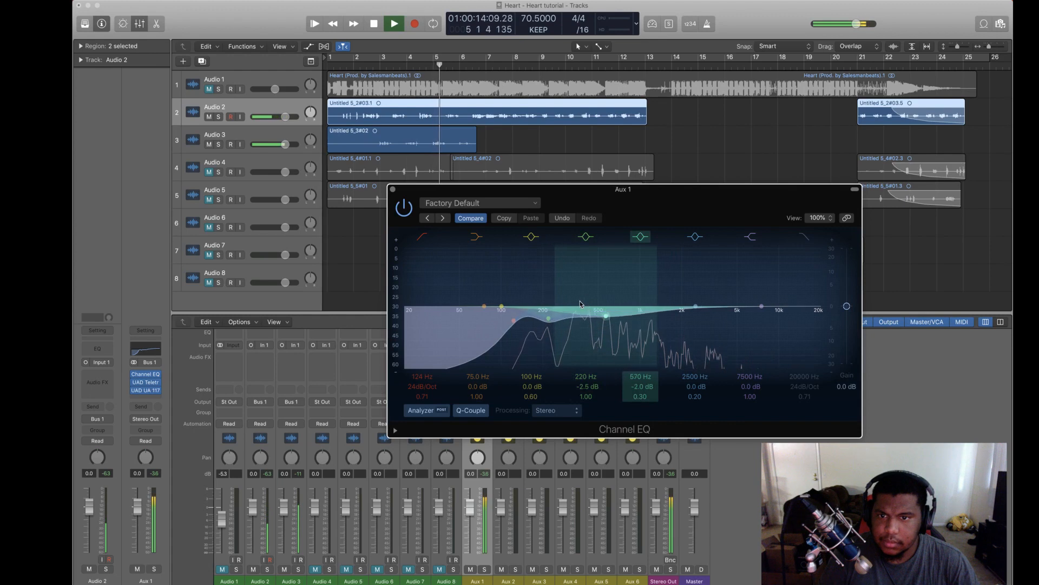
{"action": "left_click_drag", "start_coordinate": [640, 396], "coordinate": [612, 347]}
{"action": "key", "text": "space"}
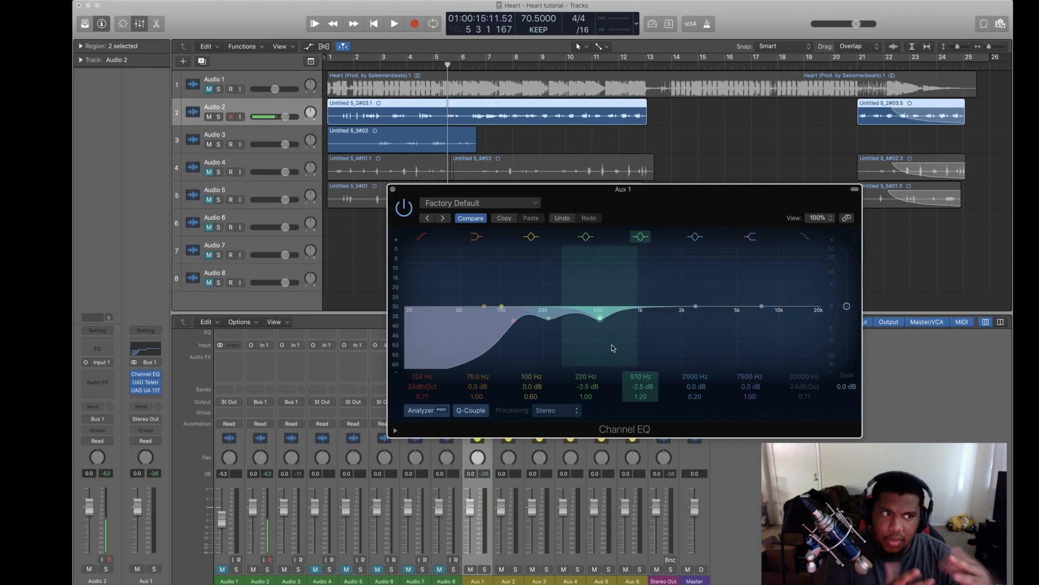
{"action": "left_click", "coordinate": [393, 189]}
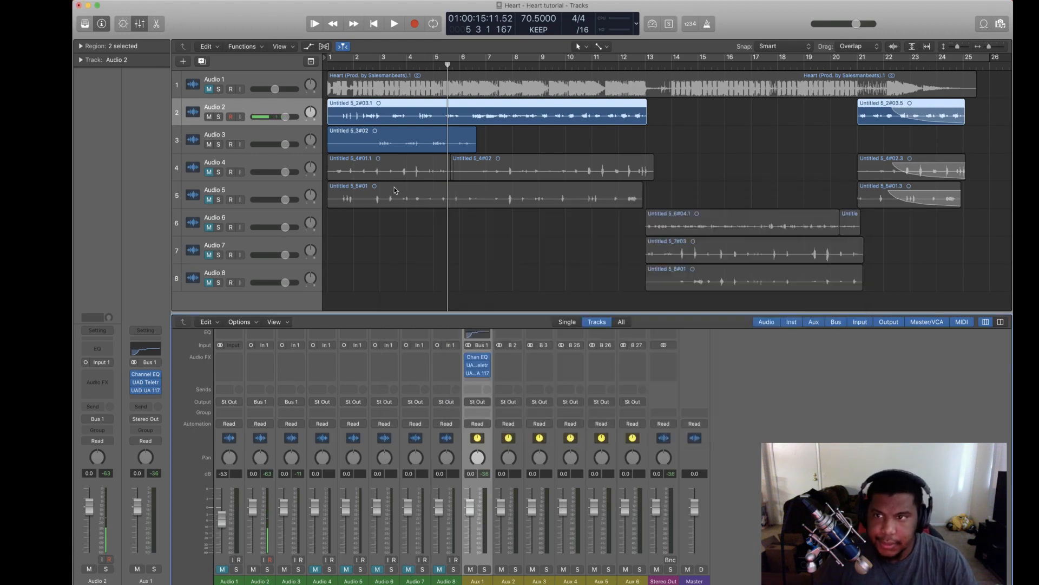
Step: Play the vocals from the start, check the 1176LN's settings, and unmute Audio 1 to hear them with the beat
{"action": "key", "text": "Return"}
{"action": "key", "text": "space"}
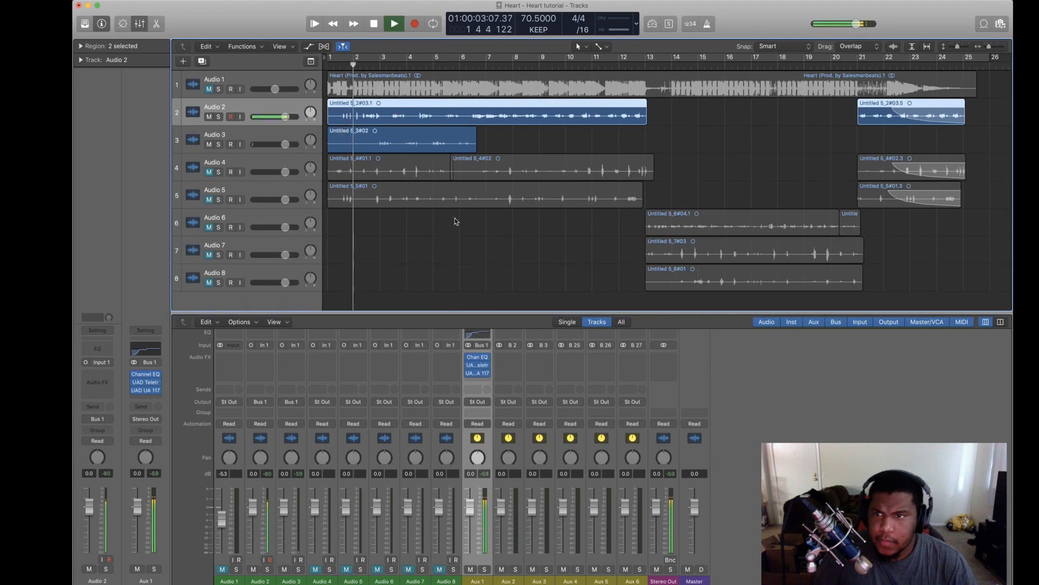
{"action": "left_click", "coordinate": [477, 373]}
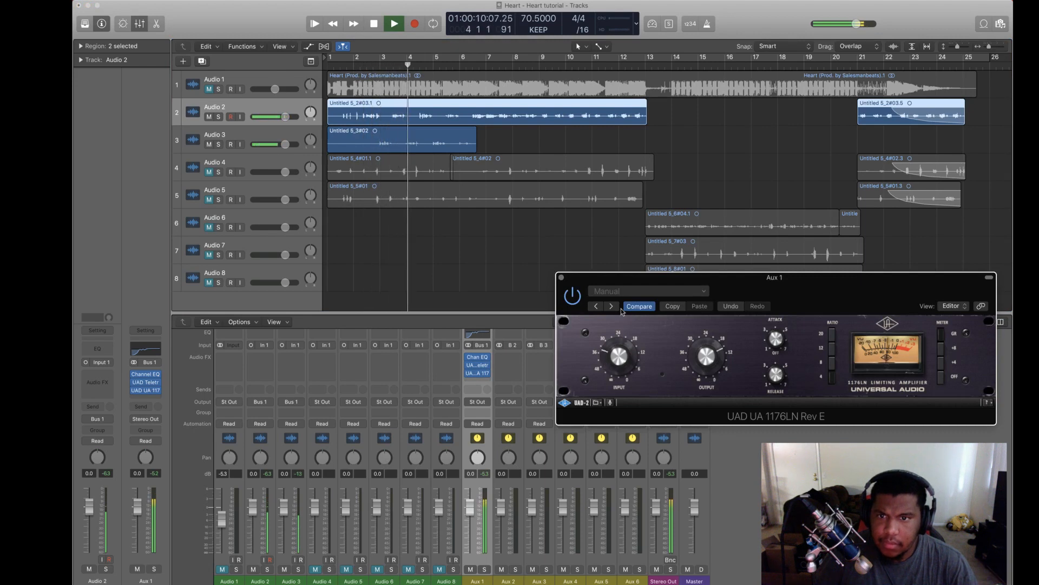
{"action": "left_click", "coordinate": [562, 278]}
{"action": "left_click", "coordinate": [209, 89]}
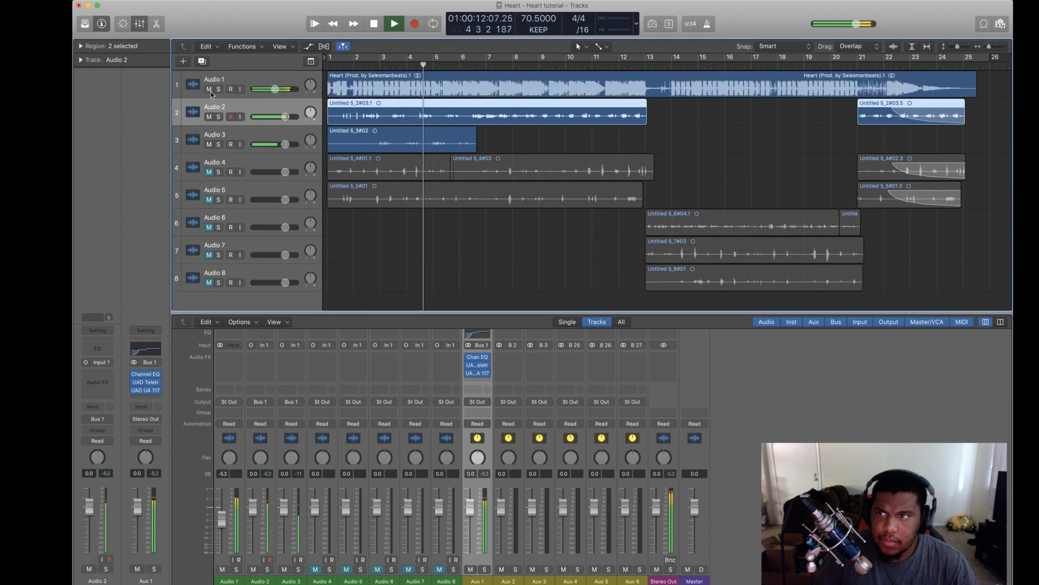
{"action": "key", "text": "space"}
Step: Insert UAD Pultec-Pro Legacy after the 1176LN on Aux 1 and move its window clear of the track headers
{"action": "left_click", "coordinate": [485, 384]}
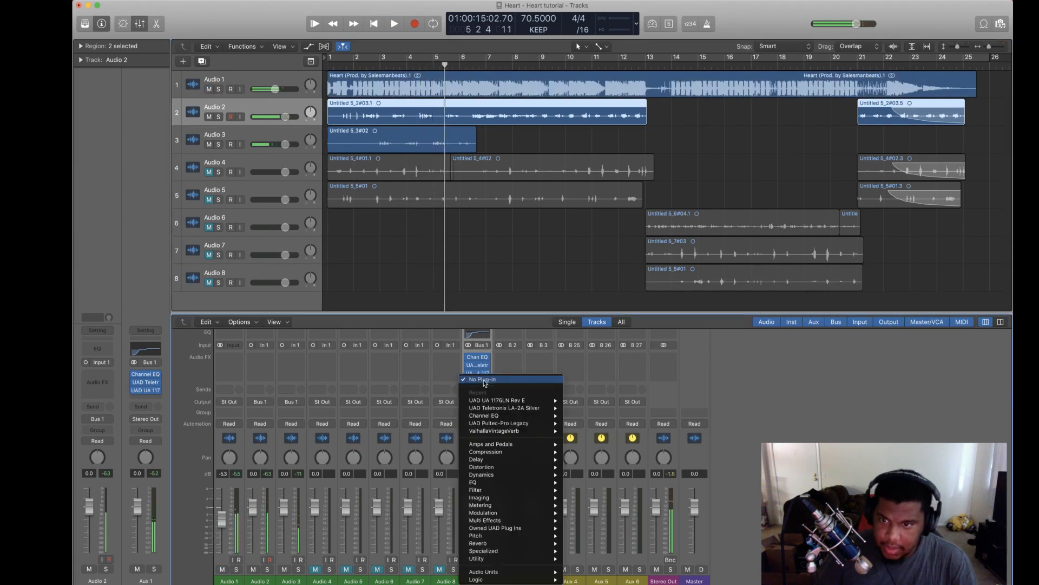
{"action": "mouse_move", "coordinate": [518, 529]}
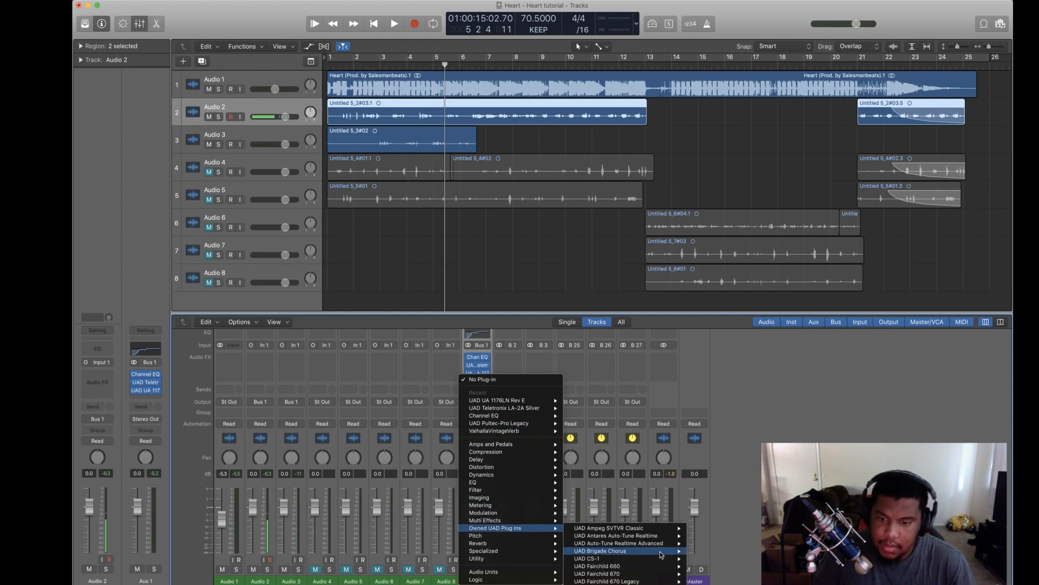
{"action": "left_click", "coordinate": [690, 352]}
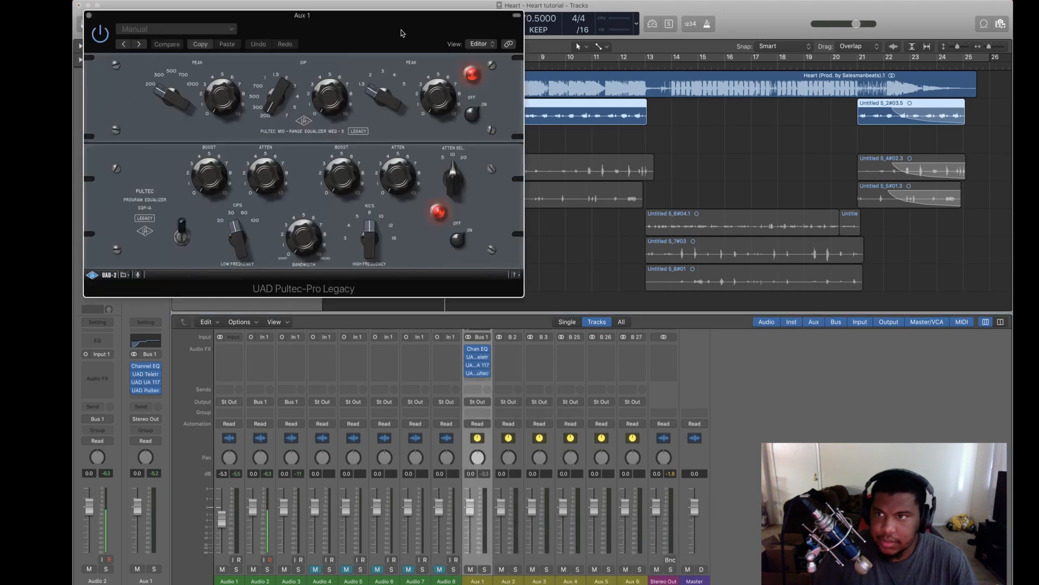
{"action": "left_click_drag", "start_coordinate": [407, 45], "coordinate": [571, 119]}
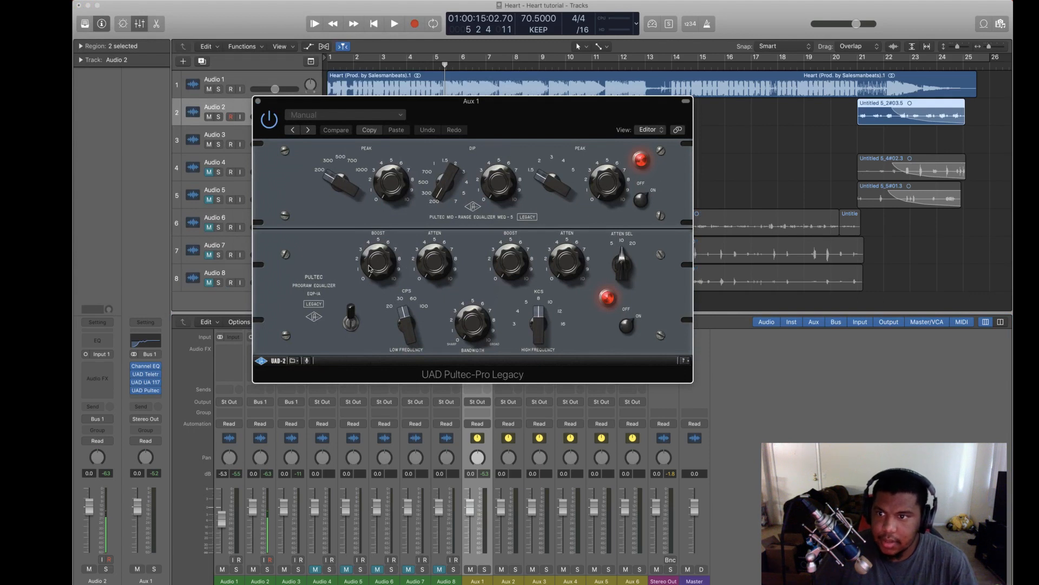
{"action": "left_click_drag", "start_coordinate": [508, 127], "coordinate": [730, 253]}
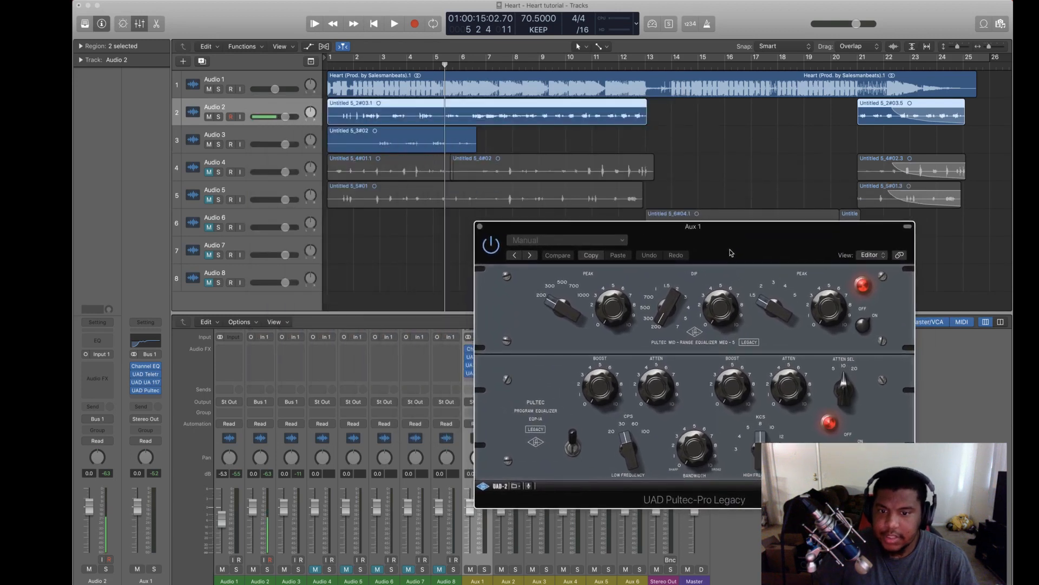
Step: Adjust the Pultec's high-frequency section while playing the vocals alone from within bar 1 with Audio 1 muted
{"action": "left_click", "coordinate": [740, 394]}
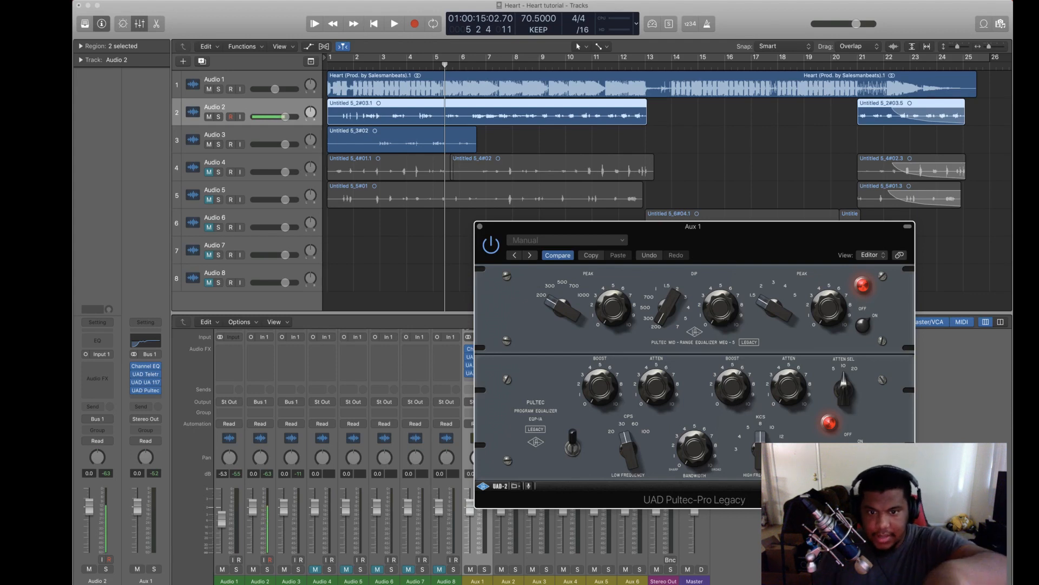
{"action": "left_click", "coordinate": [209, 89]}
{"action": "left_click", "coordinate": [347, 68]}
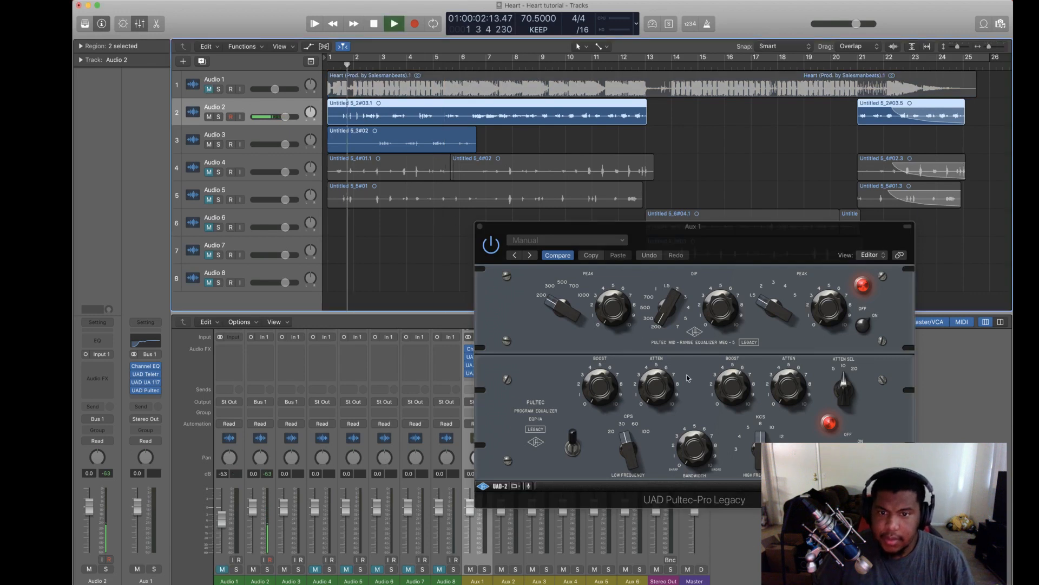
{"action": "left_click", "coordinate": [756, 479]}
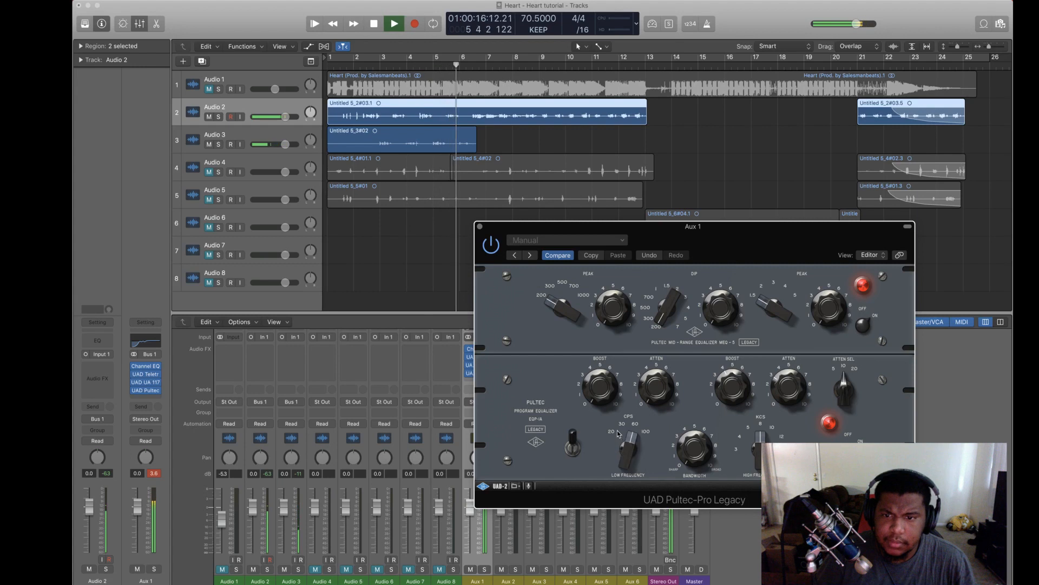
Step: Unmute Audio 1, fine-tune the Pultec's high-frequency boost against the beat, and close the Pultec window
{"action": "left_click", "coordinate": [209, 90]}
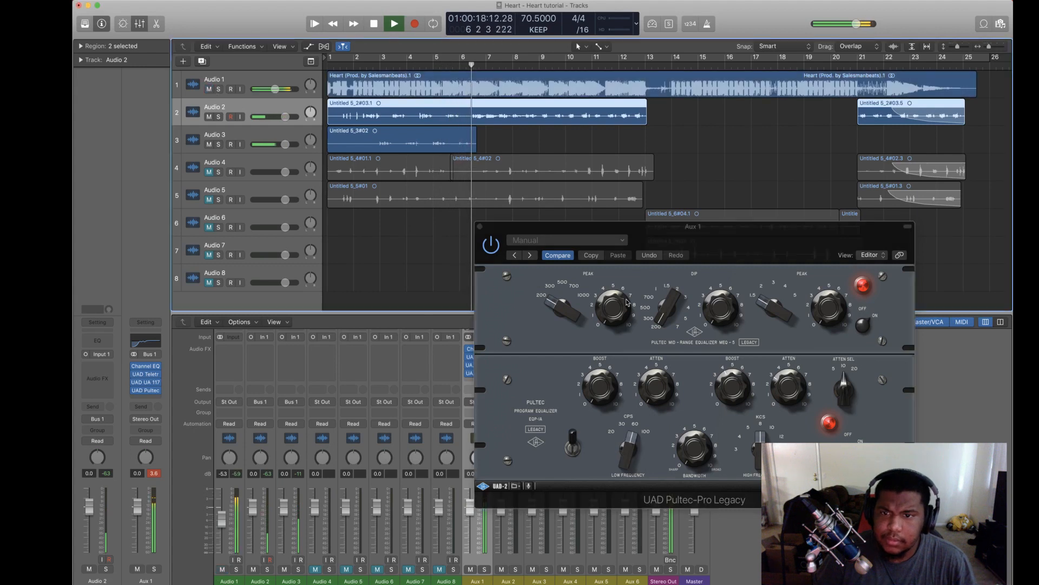
{"action": "left_click", "coordinate": [734, 385]}
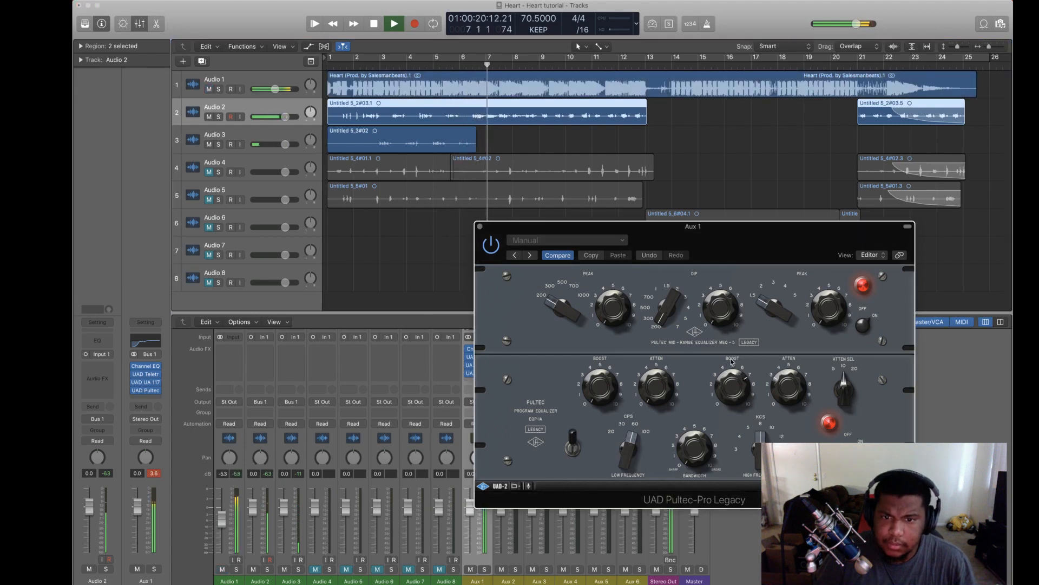
{"action": "left_click_drag", "start_coordinate": [738, 395], "coordinate": [738, 382]}
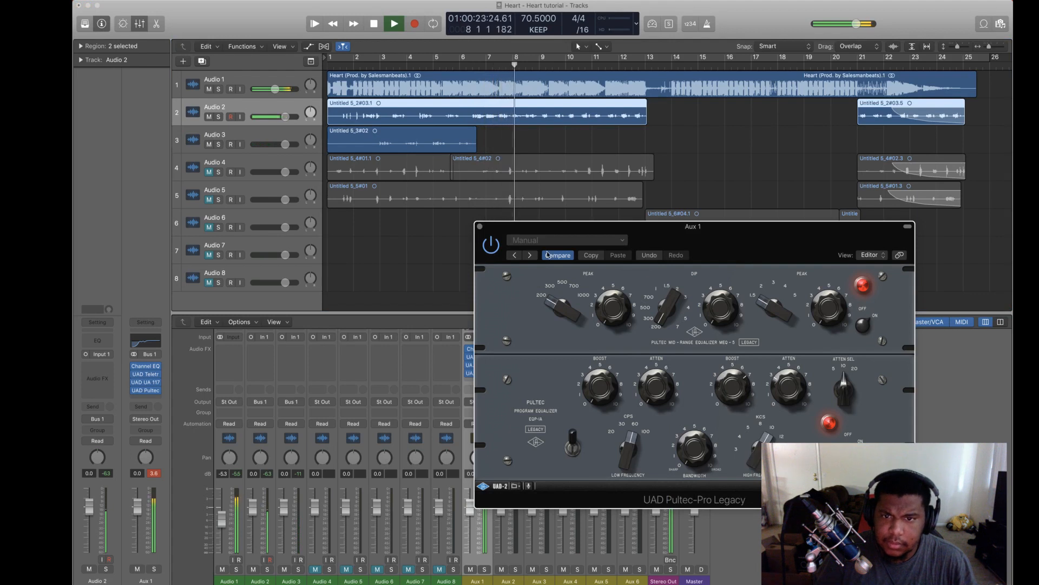
{"action": "left_click", "coordinate": [480, 226]}
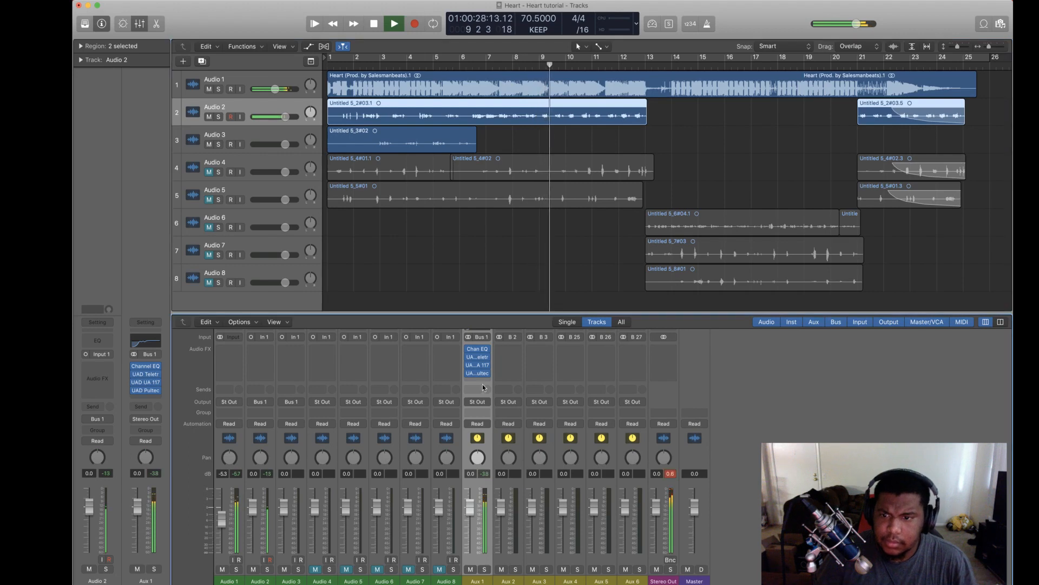
Step: Check the 1176LN's metering during playback, close its window, and return the stopped playhead to the project start
{"action": "left_click", "coordinate": [478, 365]}
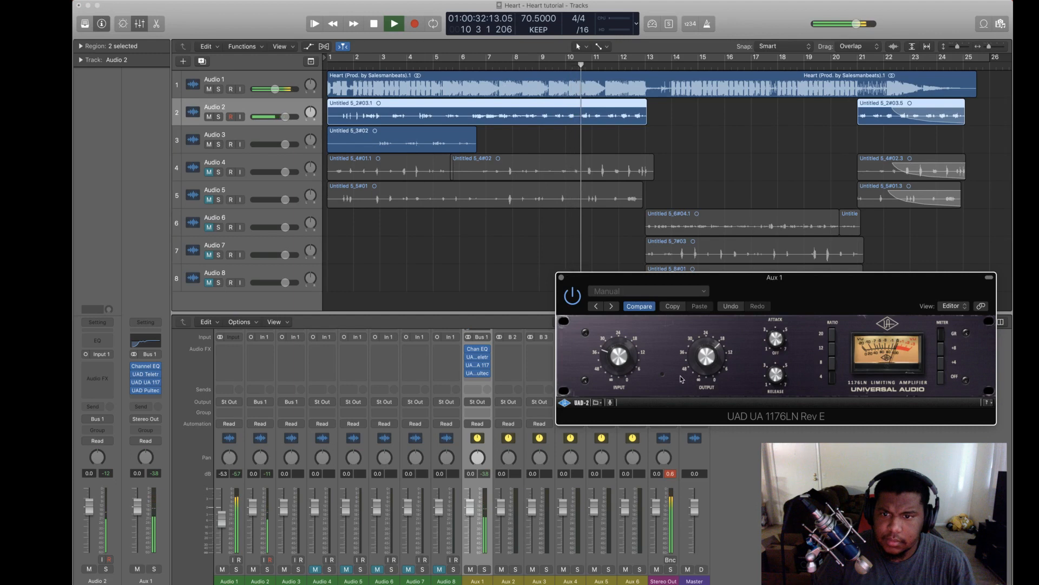
{"action": "left_click", "coordinate": [562, 278]}
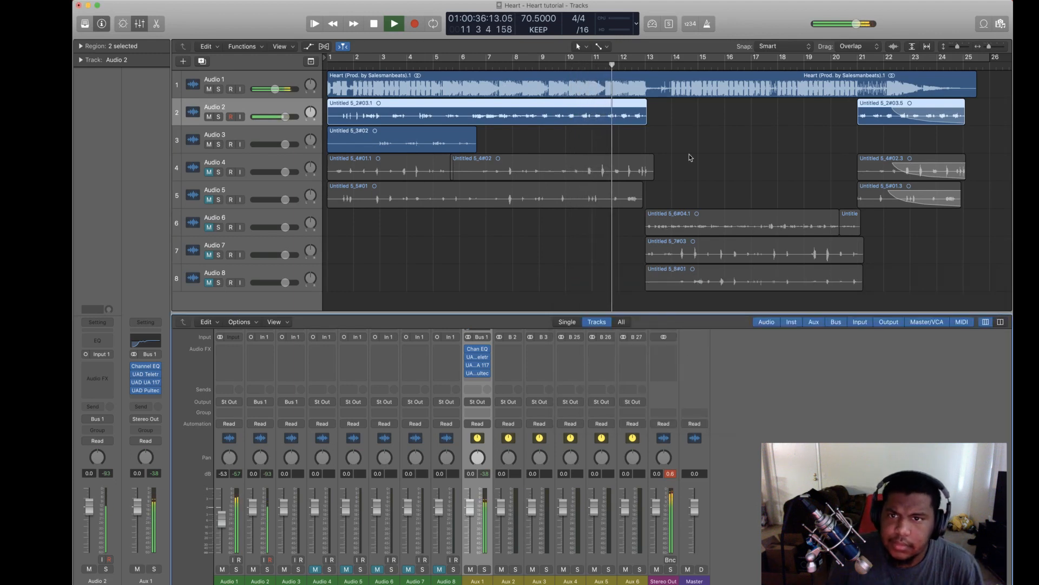
{"action": "key", "text": "space"}
{"action": "left_click", "coordinate": [374, 27]}
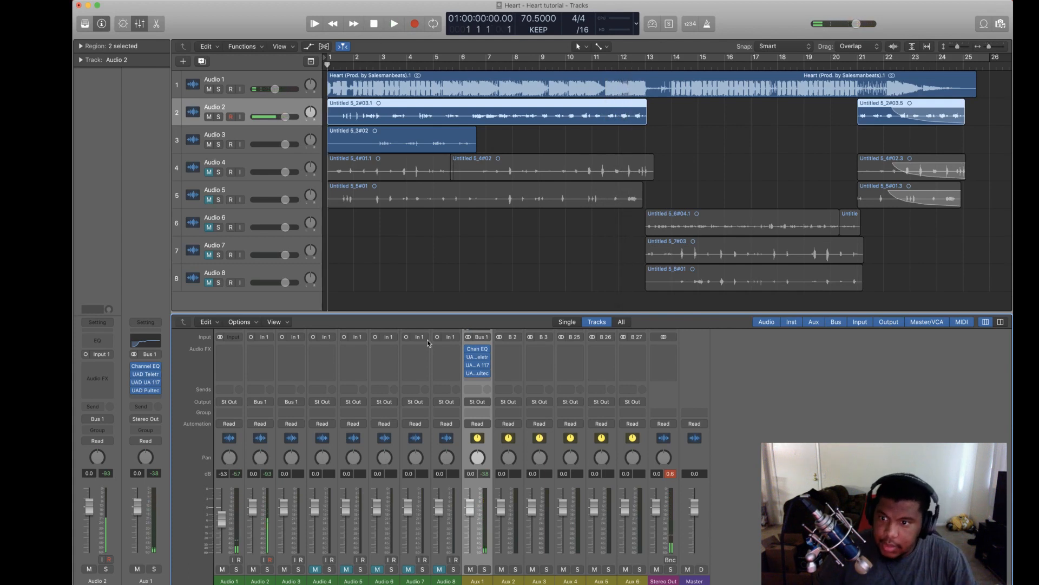
Step: Insert the mono UAD Auto-Tune Realtime Advanced plug-in on Audio 2 and move its window off the track headers
{"action": "scroll", "coordinate": [349, 394], "scroll_direction": "up", "scroll_amount": 1}
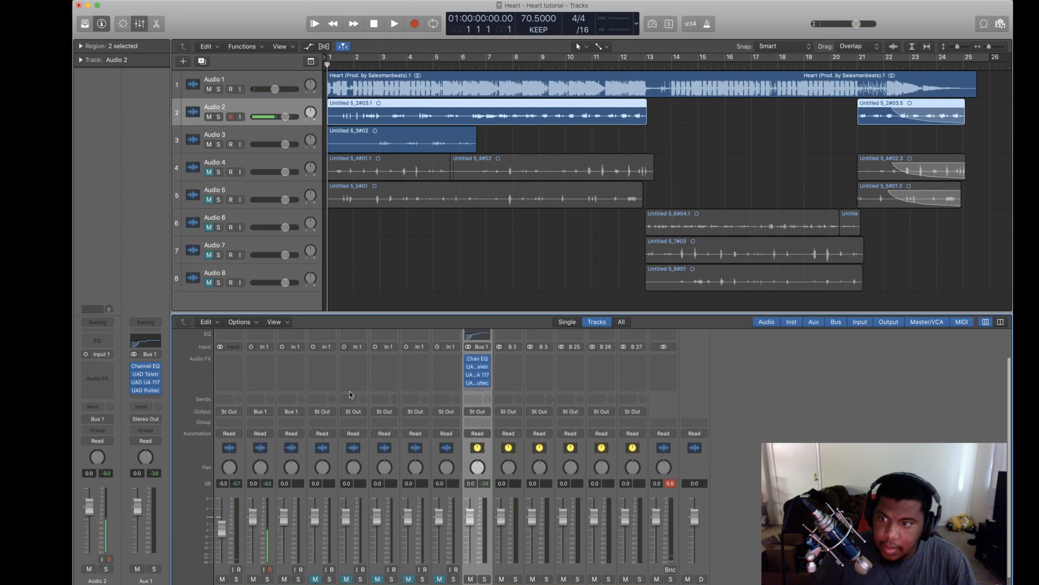
{"action": "left_click", "coordinate": [264, 362]}
{"action": "mouse_move", "coordinate": [286, 476]}
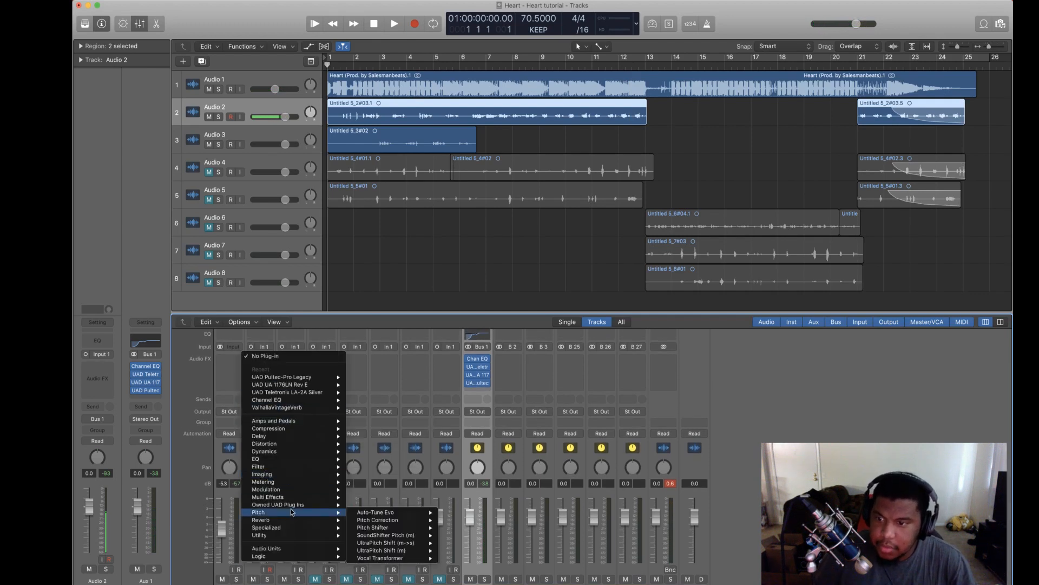
{"action": "mouse_move", "coordinate": [291, 504]}
{"action": "mouse_move", "coordinate": [414, 520]}
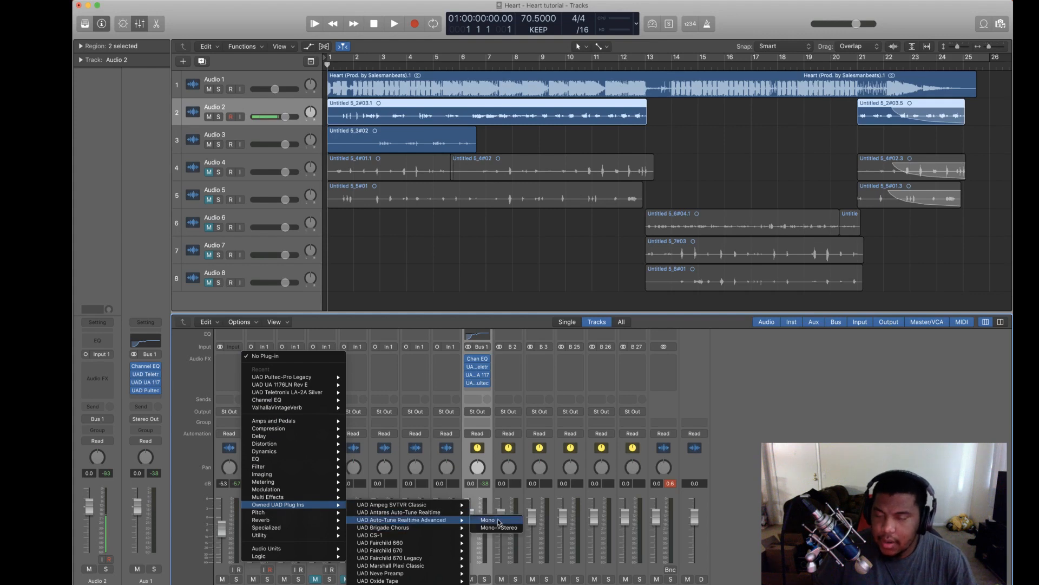
{"action": "left_click", "coordinate": [497, 521]}
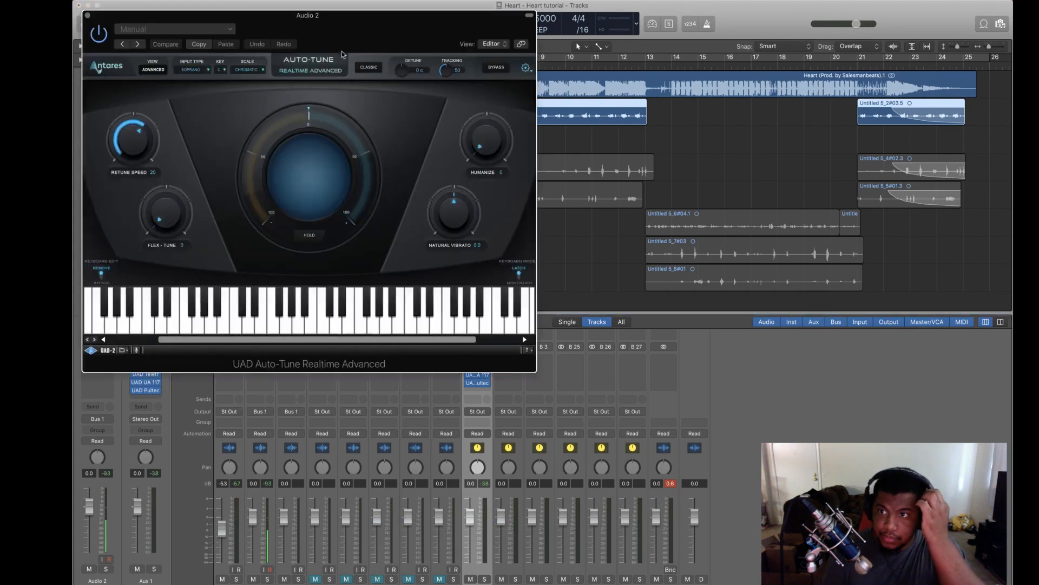
{"action": "left_click_drag", "start_coordinate": [341, 52], "coordinate": [775, 211]}
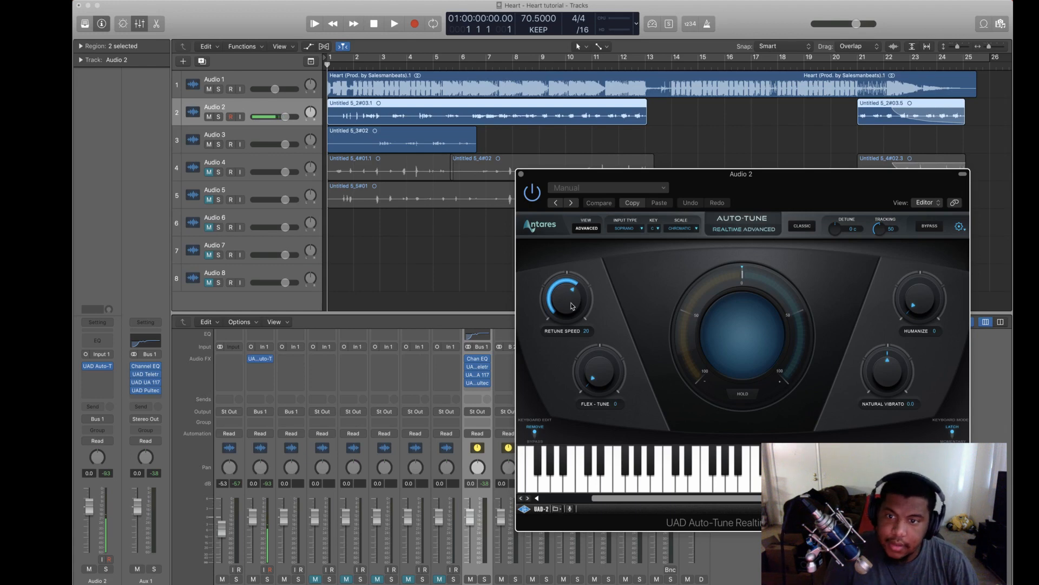
Step: Set Auto-Tune's scale to Minor, input type to Low Male, and key to D
{"action": "left_click", "coordinate": [685, 228]}
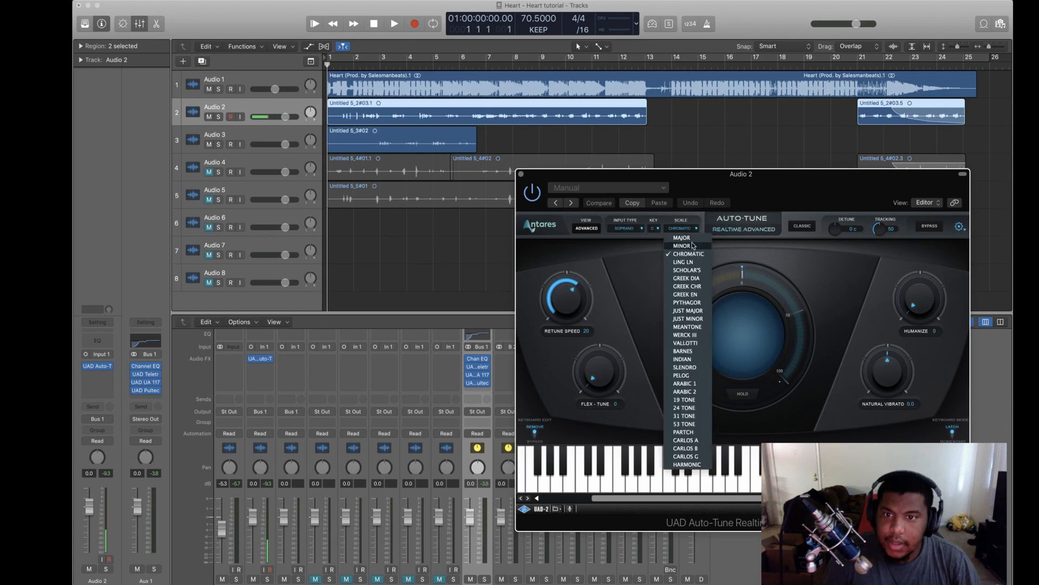
{"action": "left_click", "coordinate": [682, 245]}
{"action": "left_click", "coordinate": [636, 234]}
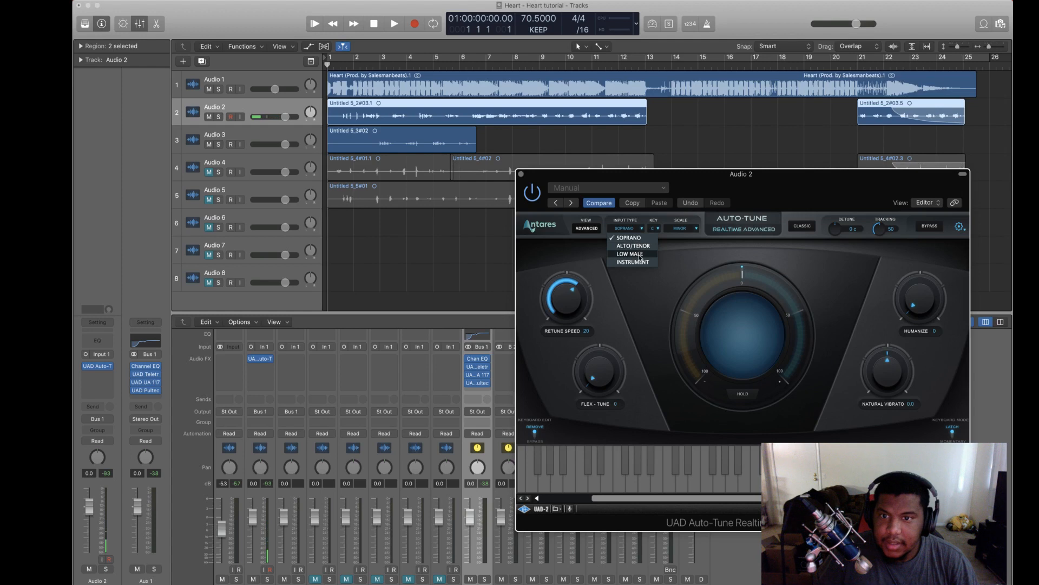
{"action": "left_click", "coordinate": [631, 254]}
{"action": "left_click", "coordinate": [652, 229]}
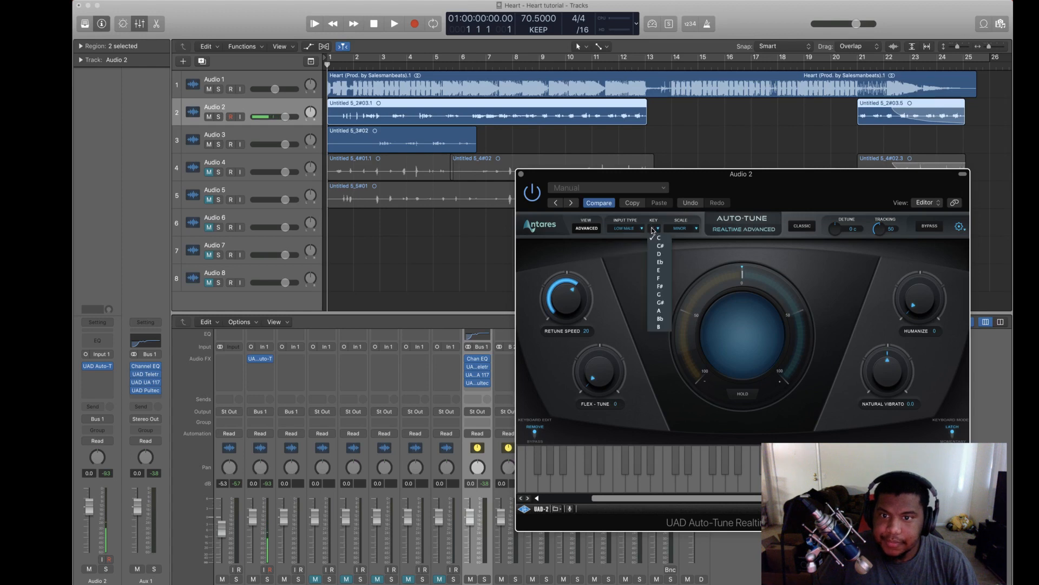
{"action": "left_click", "coordinate": [663, 253]}
Step: Mute Audio 1 and play the vocals from the start while setting Auto-Tune's retune speed to 15
{"action": "left_click", "coordinate": [209, 90]}
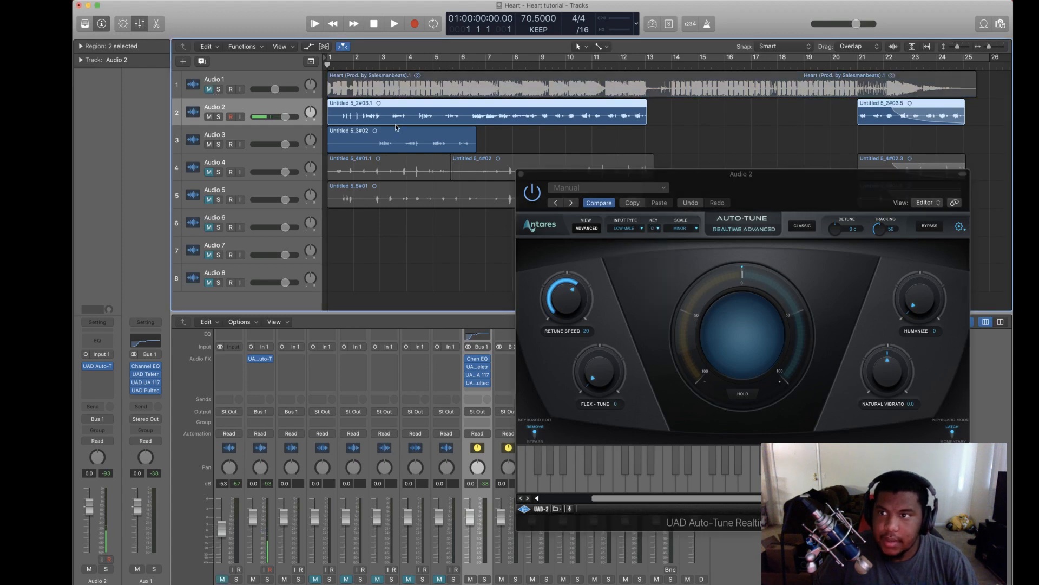
{"action": "key", "text": "space"}
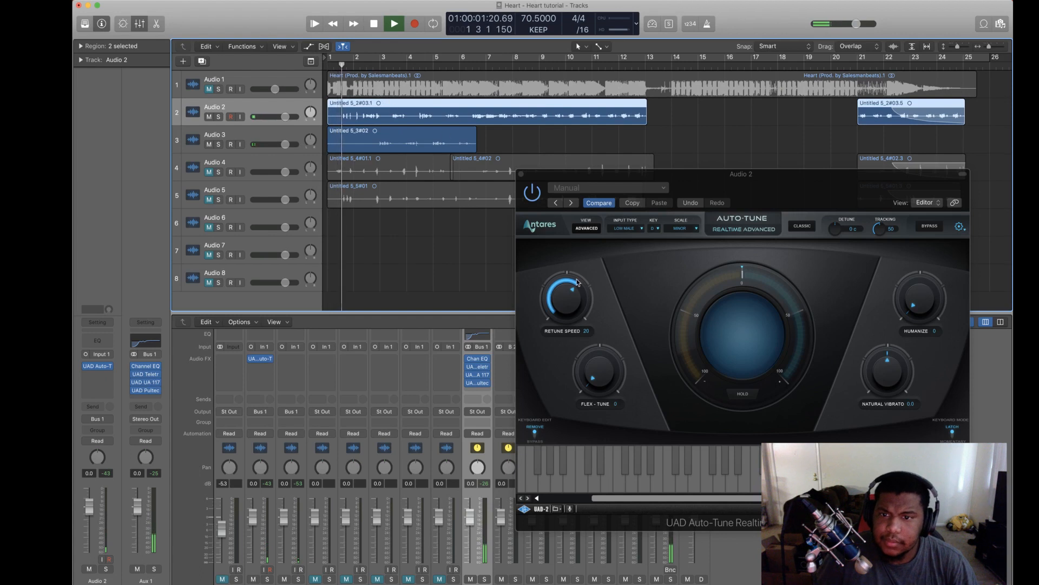
{"action": "left_click_drag", "start_coordinate": [566, 298], "coordinate": [576, 279]}
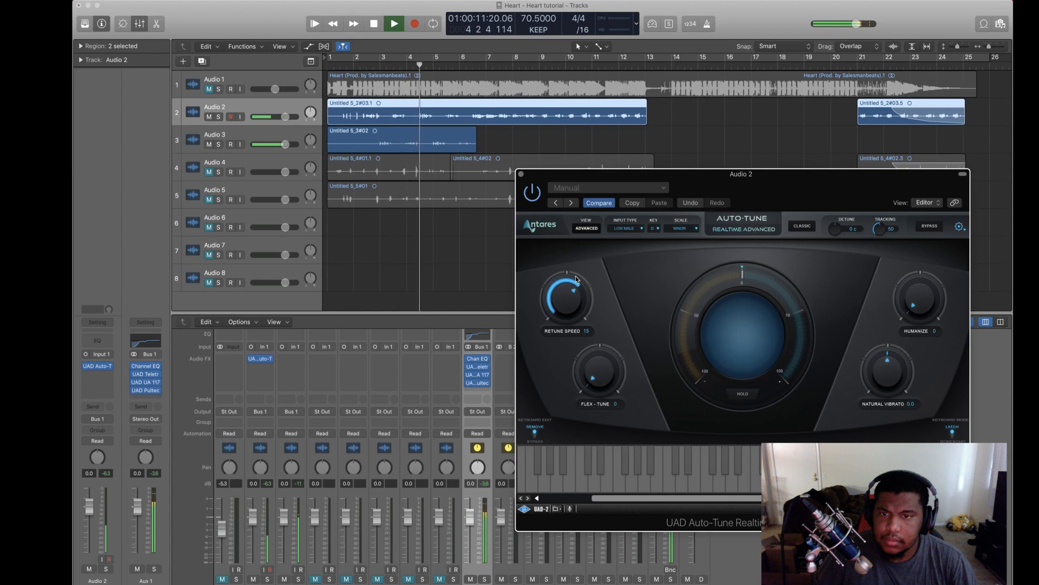
{"action": "key", "text": "space"}
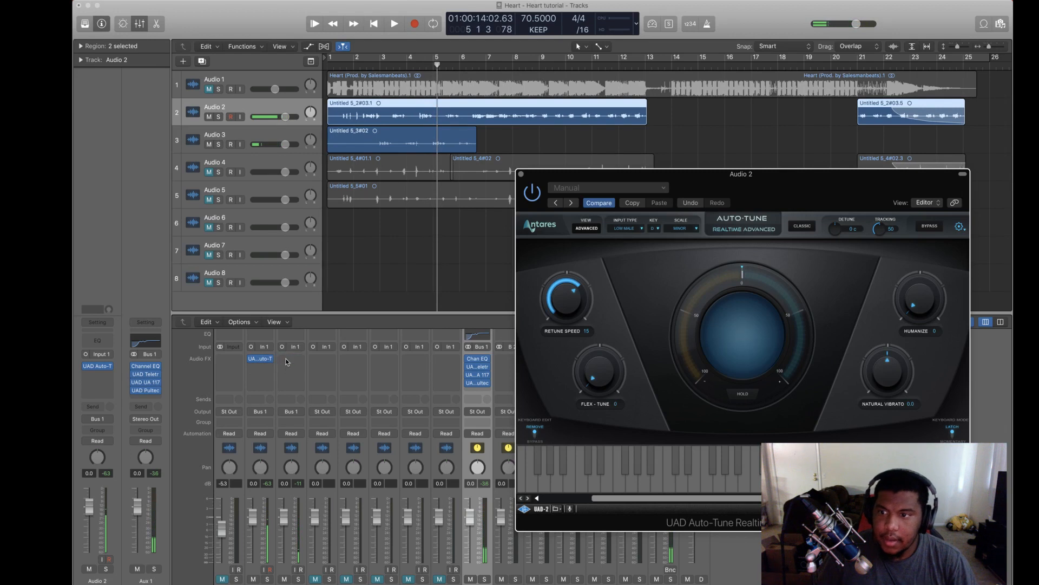
Step: Copy Audio 2's Auto-Tune plug-in to Audio 3 and unmute Audio 1
{"action": "left_click", "coordinate": [346, 86], "text": "shift"}
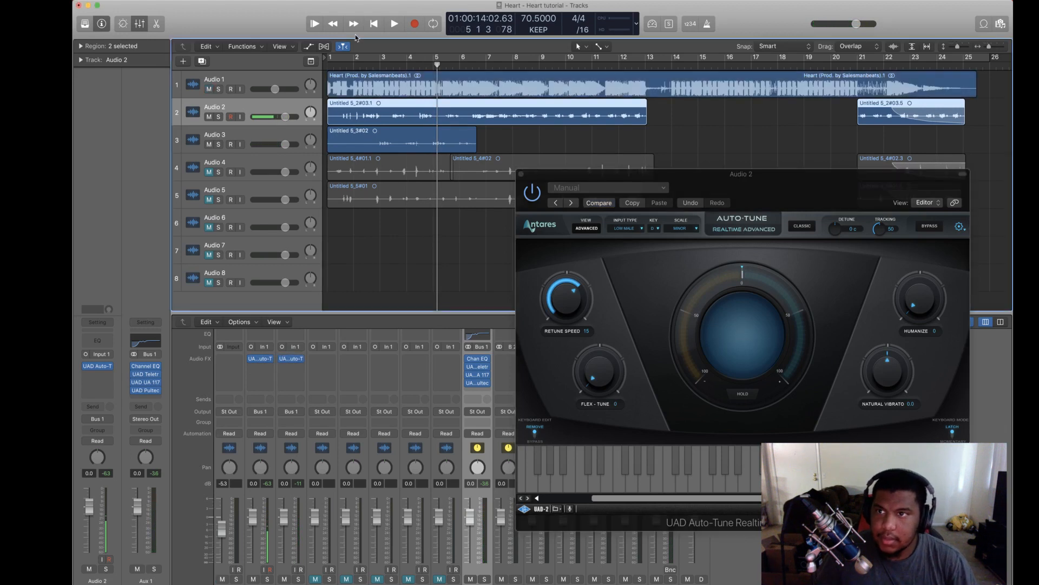
Step: Play the song and enable Classic mode in Auto-Tune on Audio 2 and Audio 3, closing both plug-in windows
{"action": "left_click", "coordinate": [376, 27]}
{"action": "key", "text": "space"}
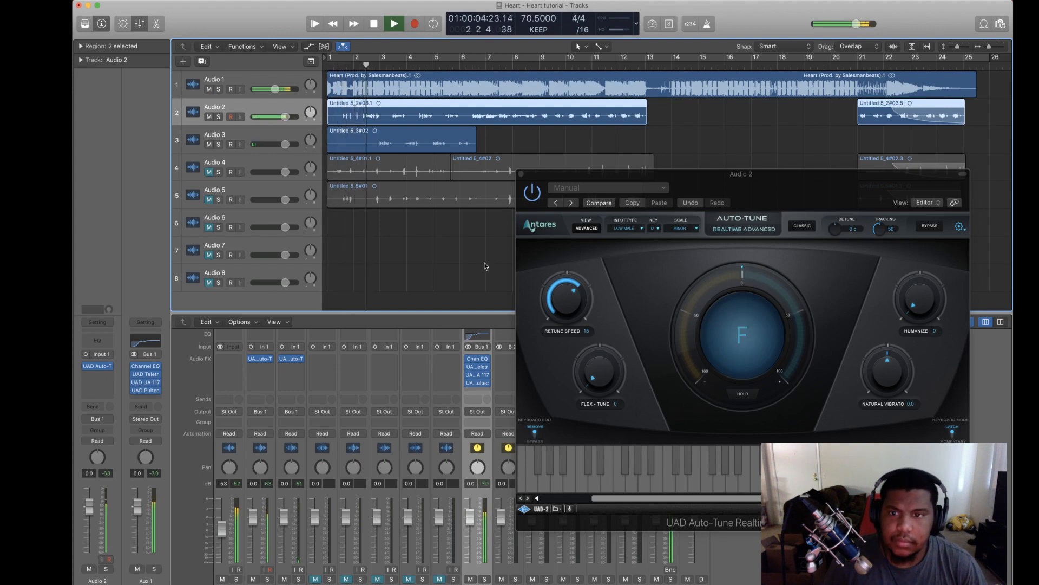
{"action": "left_click", "coordinate": [801, 227]}
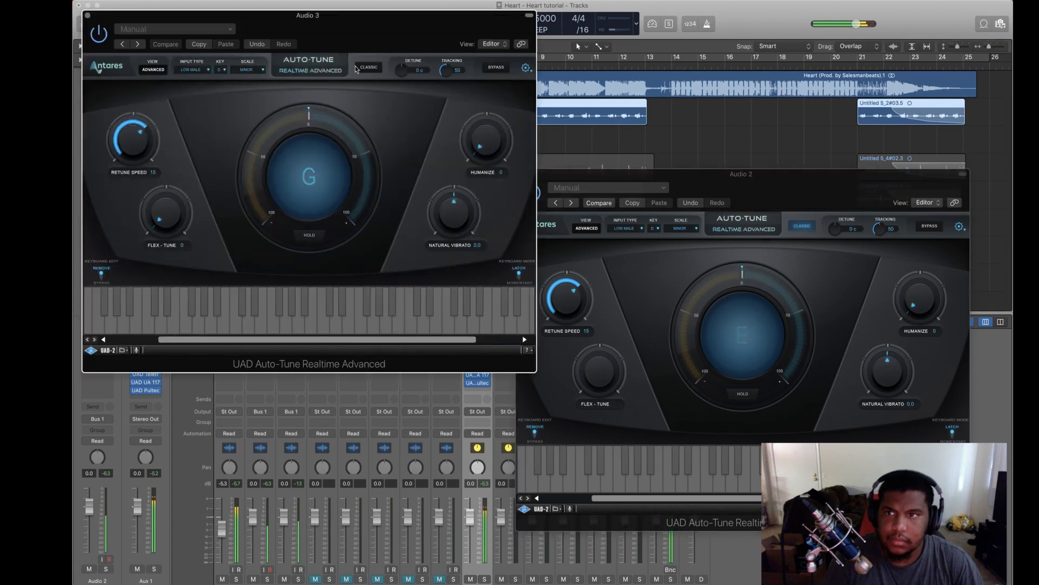
{"action": "left_click", "coordinate": [368, 68]}
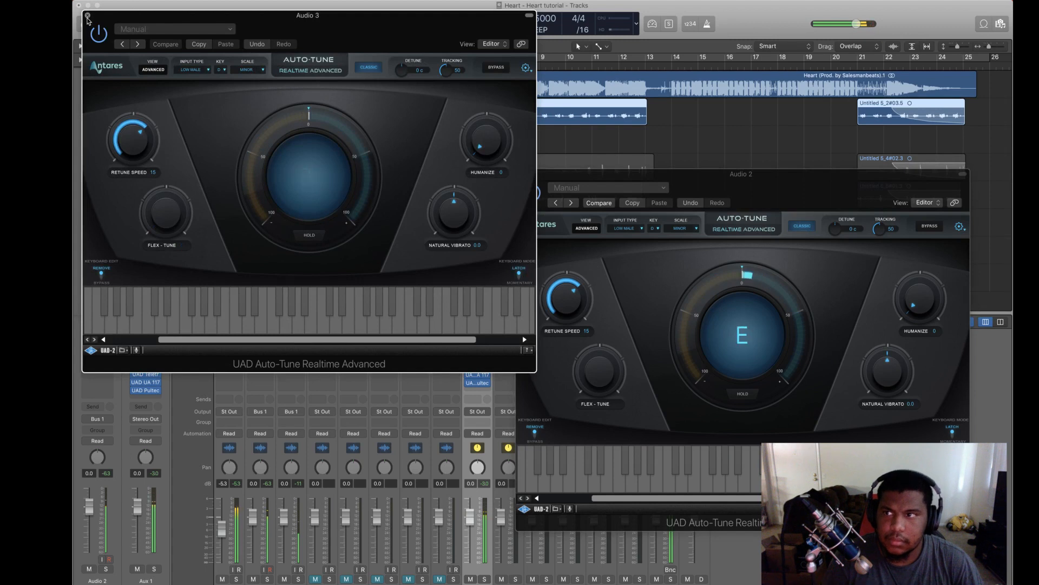
{"action": "left_click", "coordinate": [87, 14]}
{"action": "left_click", "coordinate": [521, 173]}
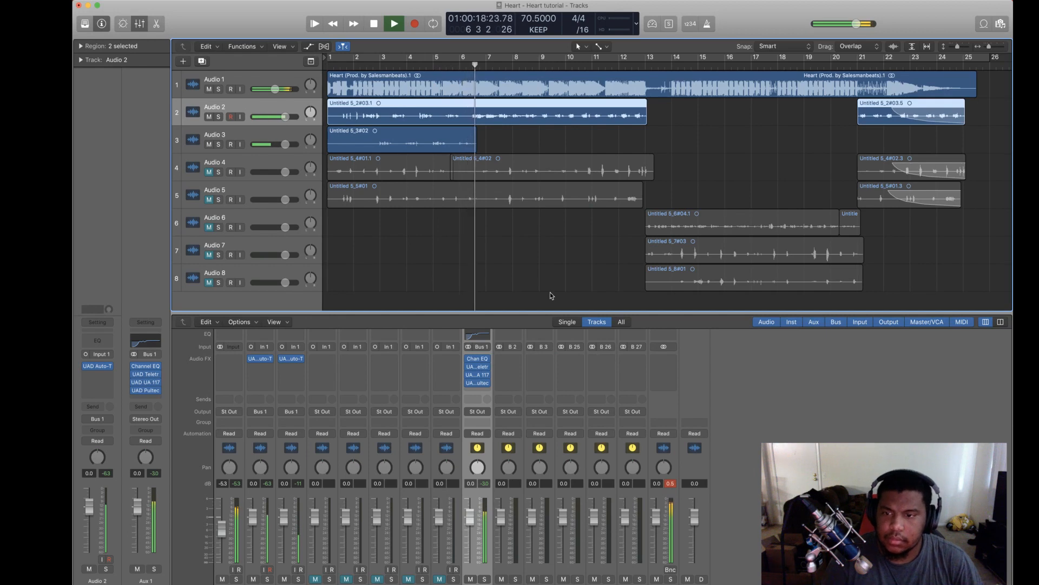
Step: Fine-tune the high-frequency boost and attenuation in Aux 1's Pultec-Pro and set its attenuation selector to 5
{"action": "left_click", "coordinate": [478, 383]}
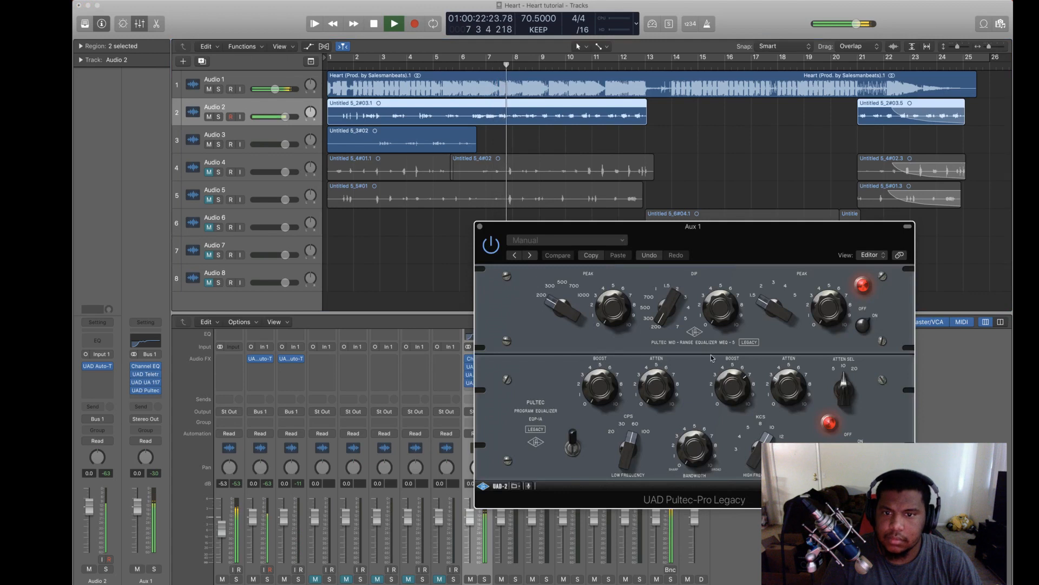
{"action": "left_click_drag", "start_coordinate": [727, 381], "coordinate": [727, 372]}
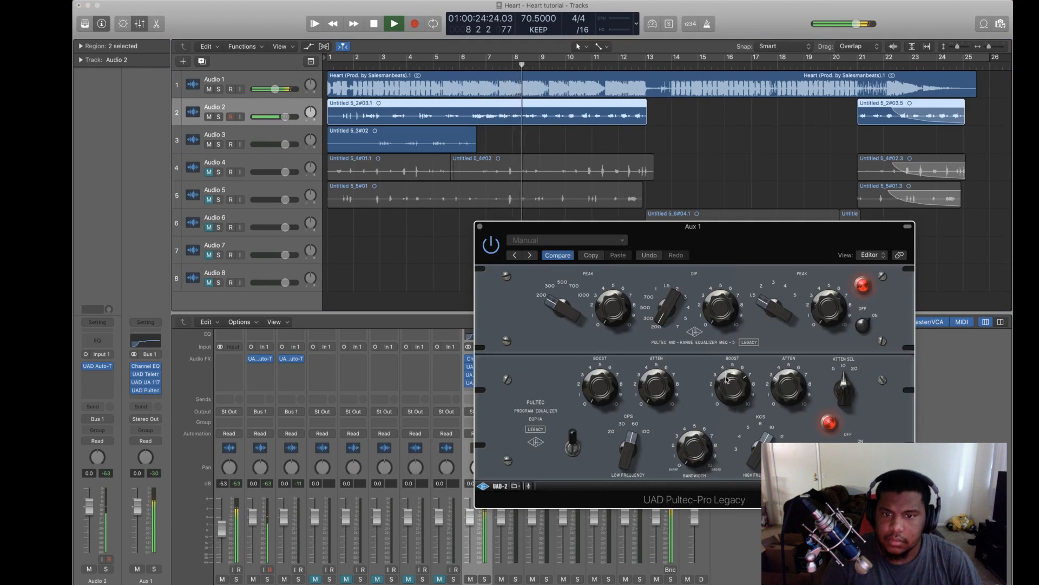
{"action": "left_click_drag", "start_coordinate": [775, 396], "coordinate": [776, 391]}
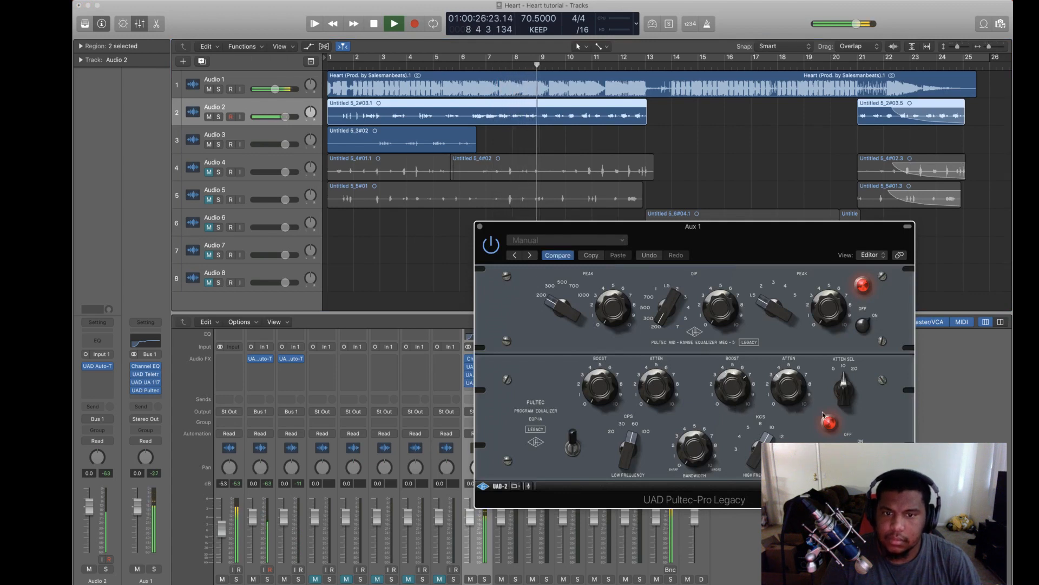
{"action": "left_click_drag", "start_coordinate": [841, 397], "coordinate": [842, 433]}
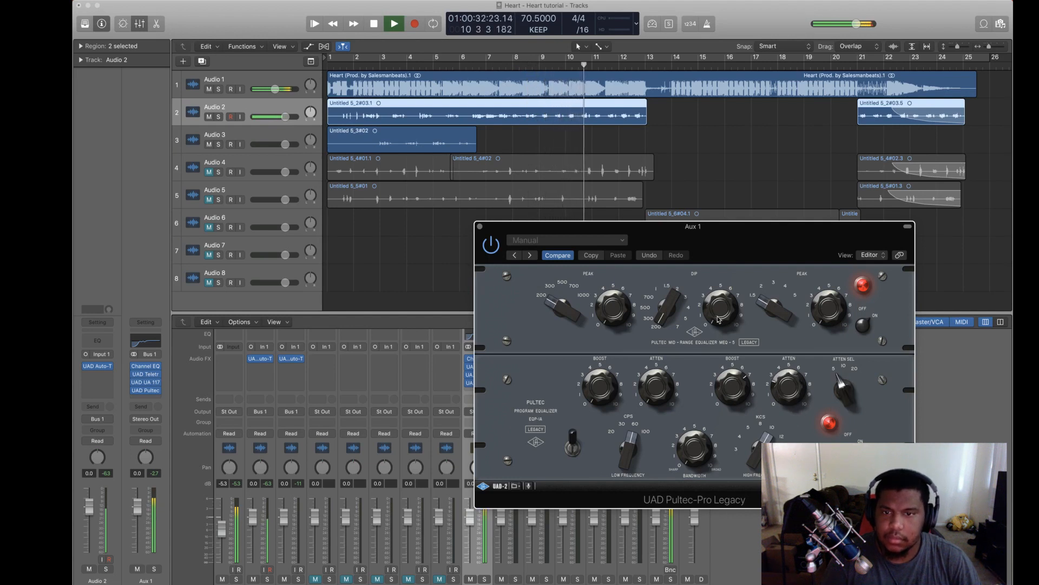
Step: Set the Pultec's dip frequency to 500, replay from around bar 2, close the plug-in and stop playback
{"action": "left_click_drag", "start_coordinate": [670, 311], "coordinate": [666, 302]}
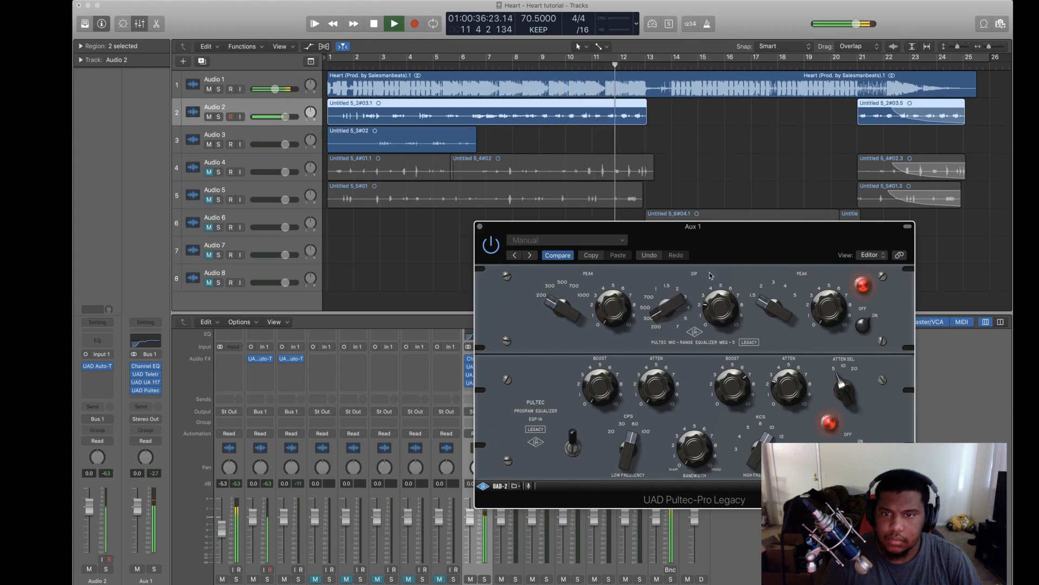
{"action": "left_click_drag", "start_coordinate": [672, 311], "coordinate": [724, 325]}
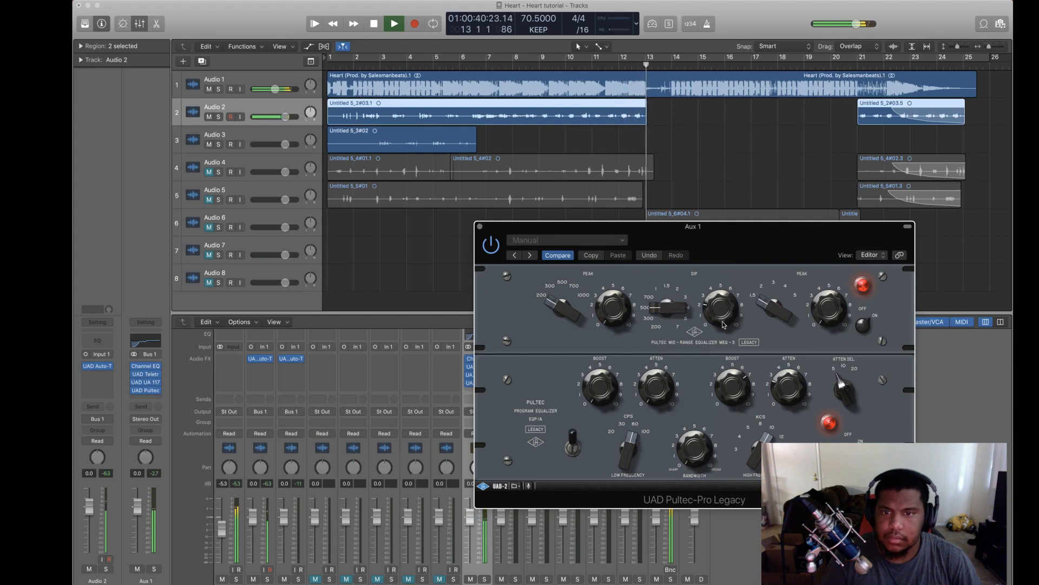
{"action": "left_click", "coordinate": [352, 68]}
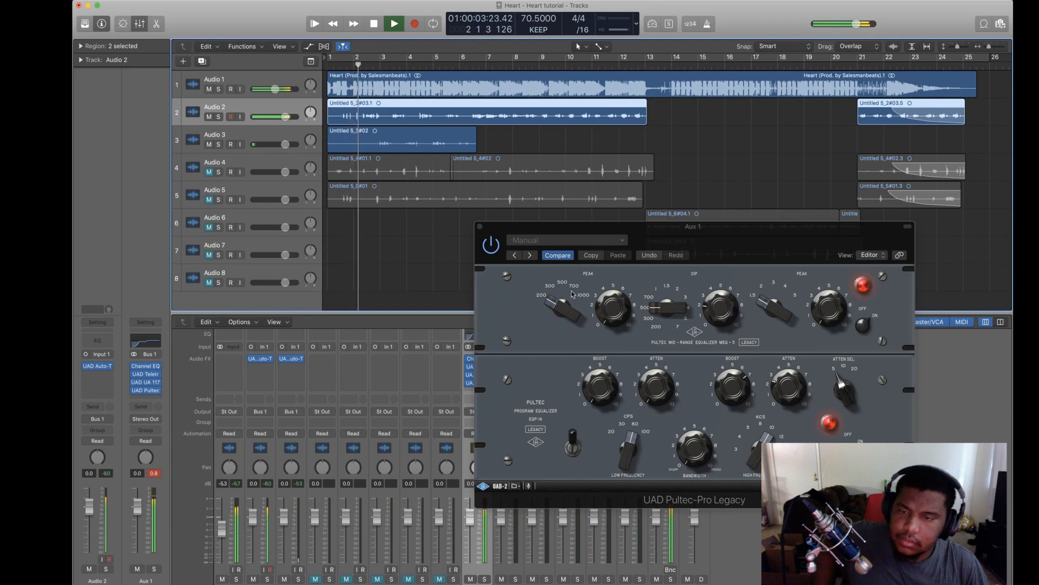
{"action": "left_click", "coordinate": [588, 294]}
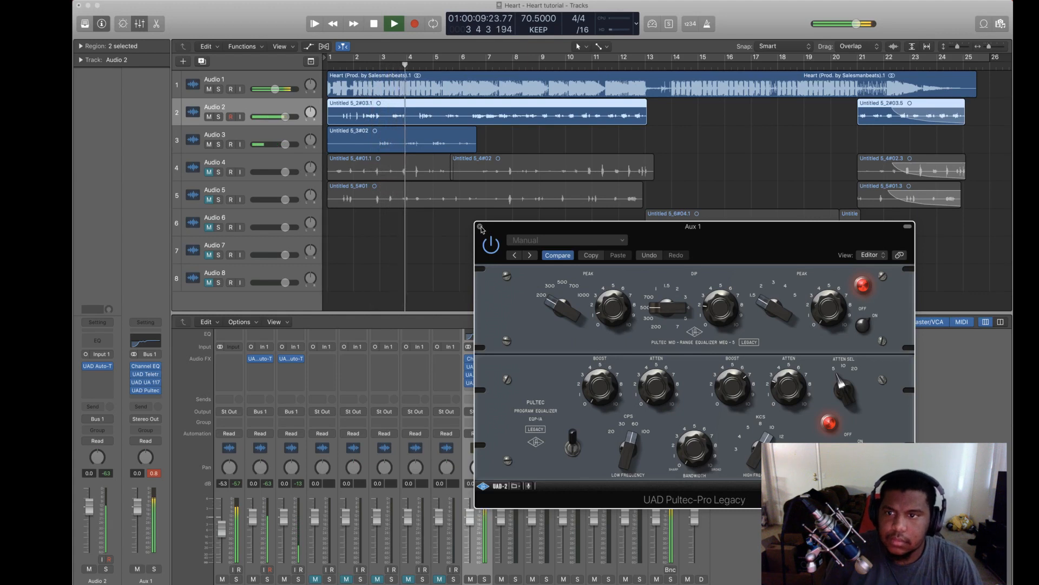
{"action": "left_click", "coordinate": [480, 227]}
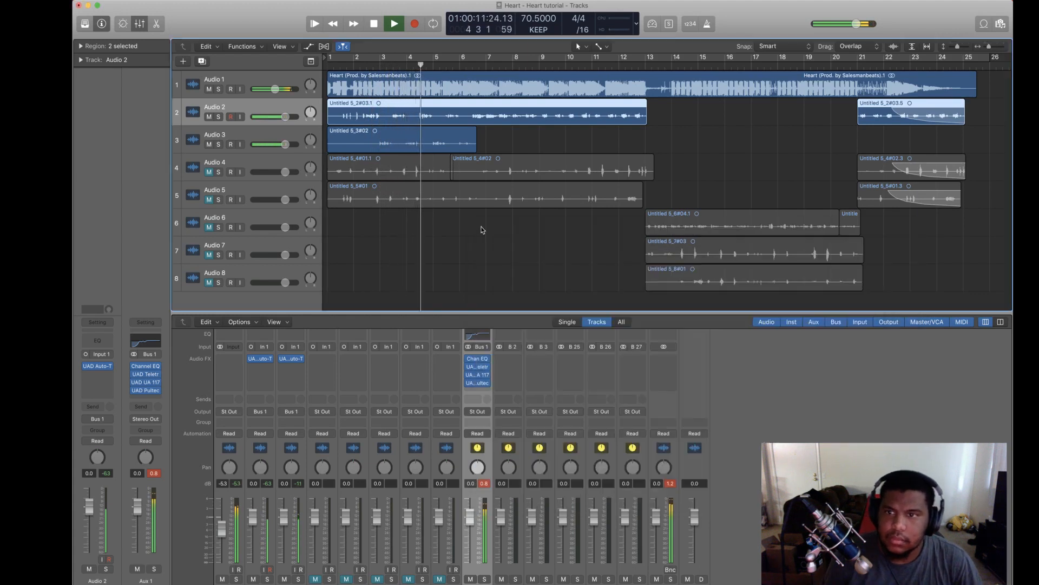
{"action": "key", "text": "space"}
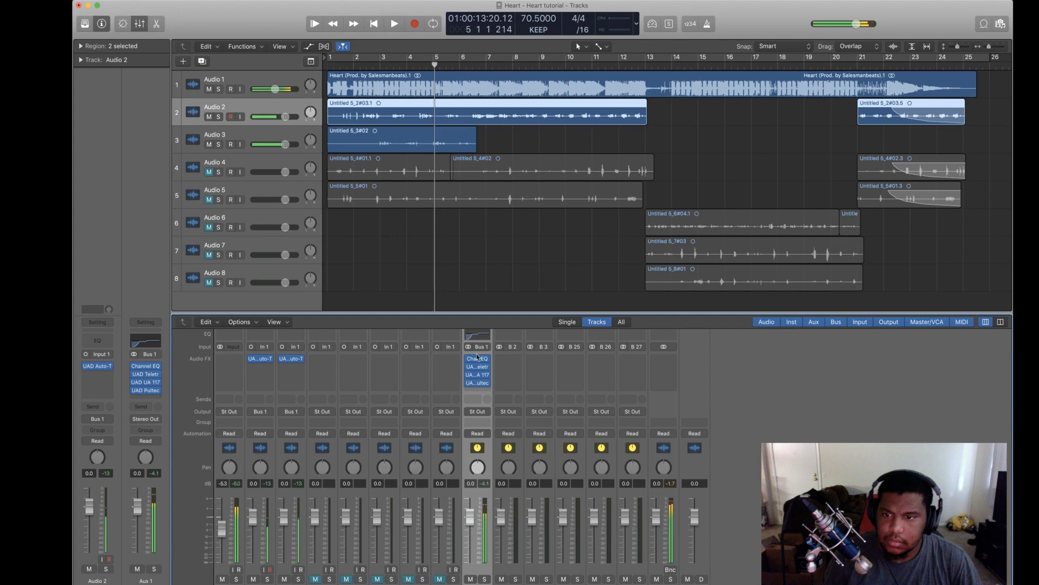
Step: Insert the DeEsser (s) compression plug-in below the Pultec on Aux 1 and move its window off the track headers
{"action": "left_click", "coordinate": [482, 388]}
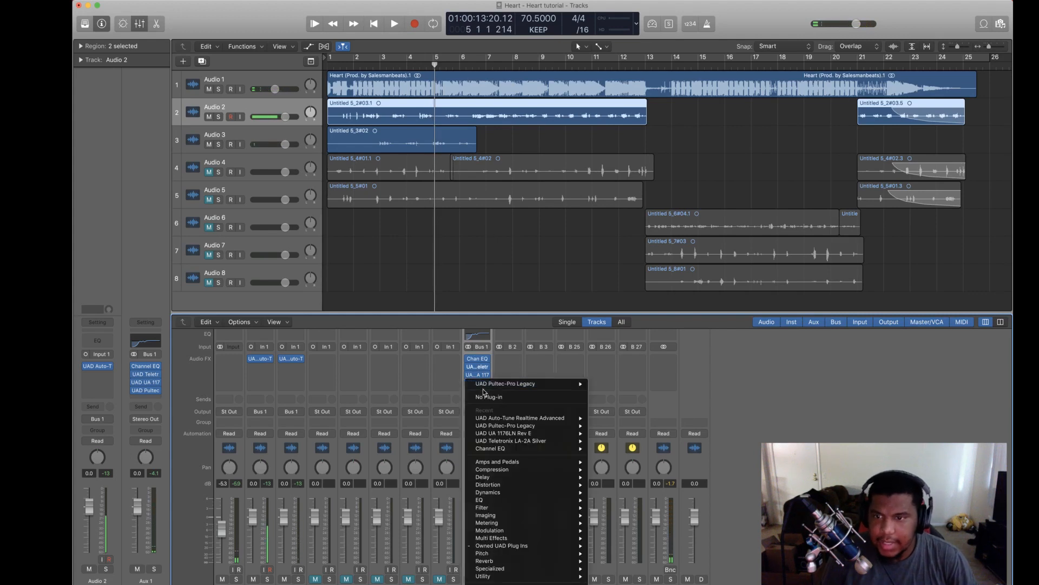
{"action": "left_click", "coordinate": [743, 430]}
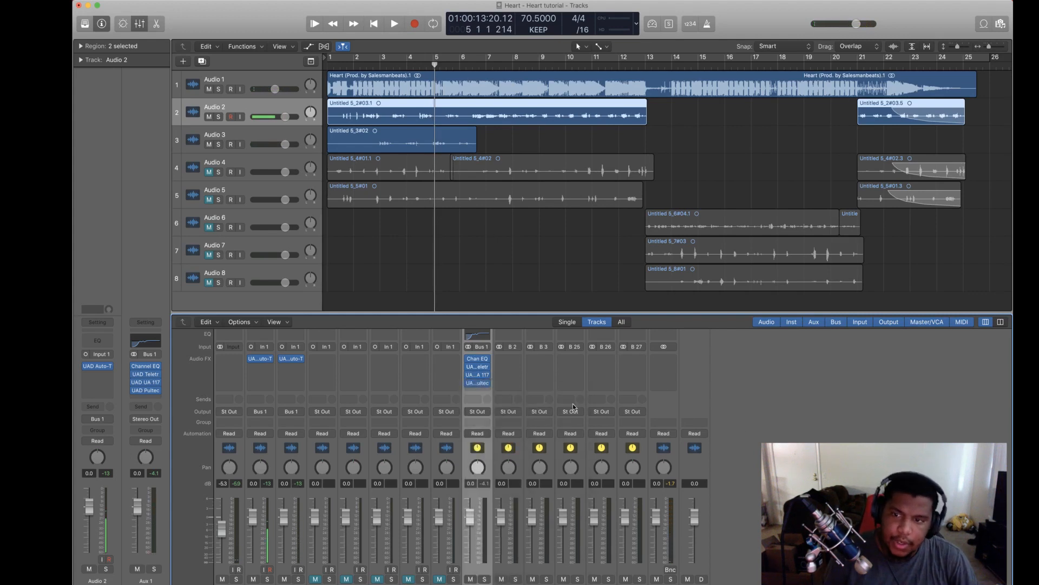
{"action": "left_click", "coordinate": [482, 388]}
{"action": "mouse_move", "coordinate": [531, 478]}
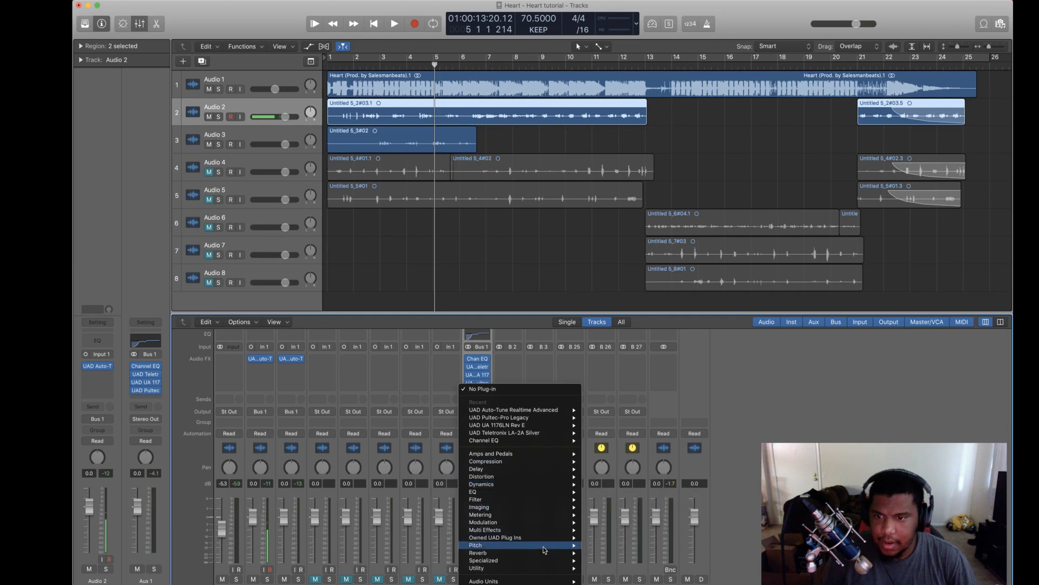
{"action": "mouse_move", "coordinate": [539, 580]}
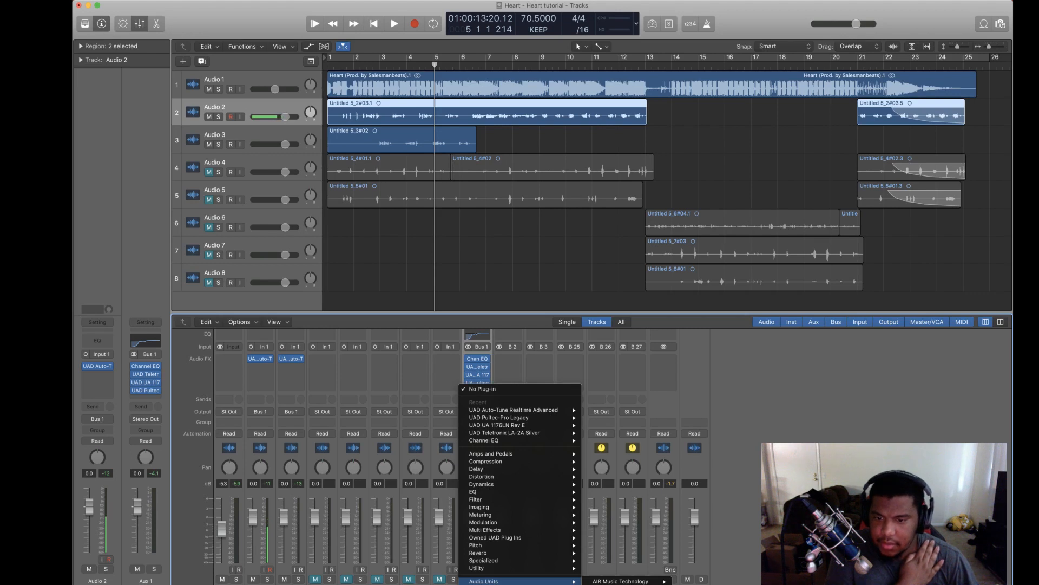
{"action": "mouse_move", "coordinate": [621, 584]}
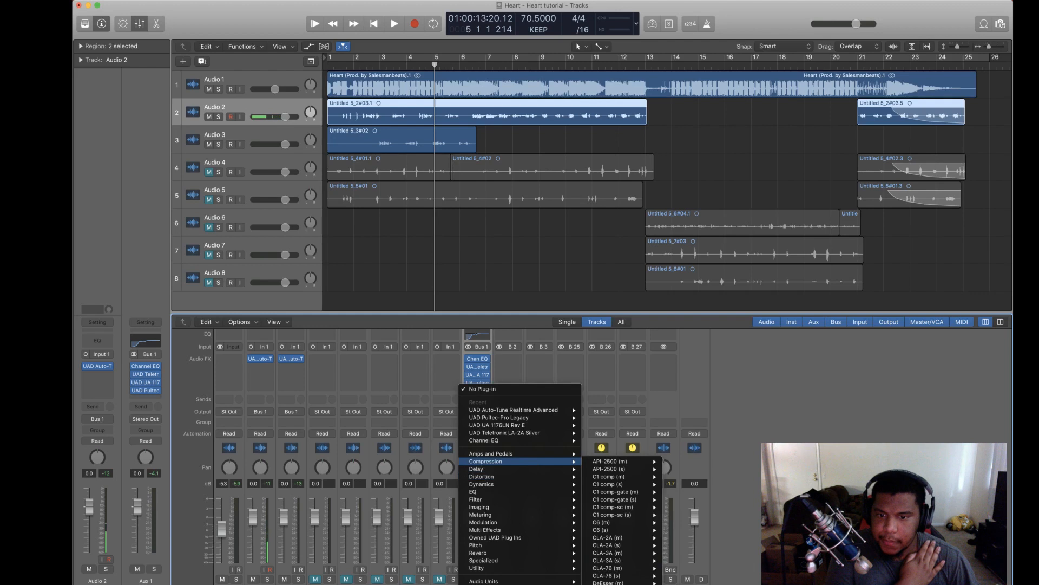
{"action": "left_click", "coordinate": [609, 581]}
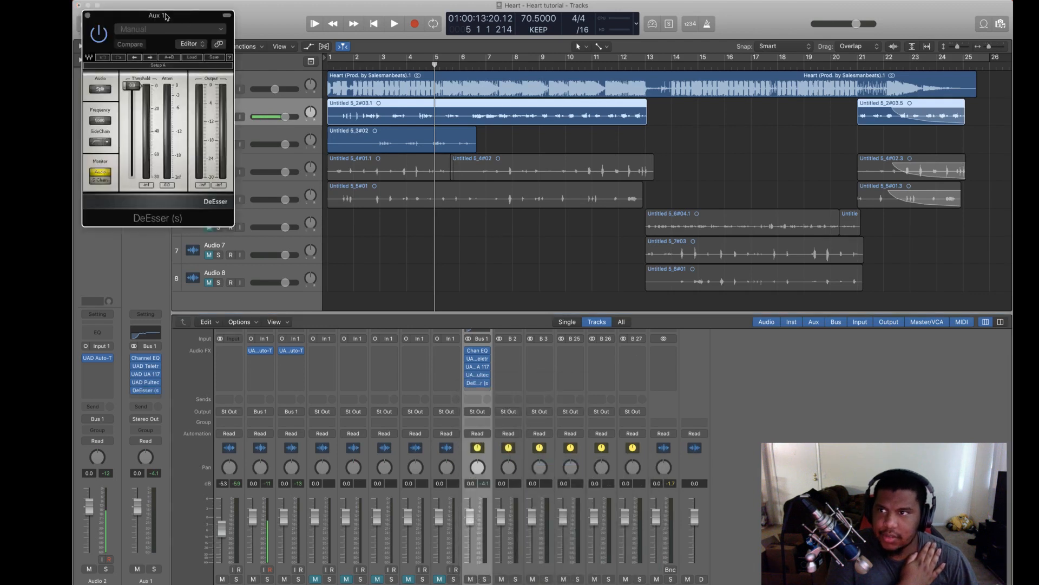
{"action": "left_click_drag", "start_coordinate": [168, 17], "coordinate": [785, 304]}
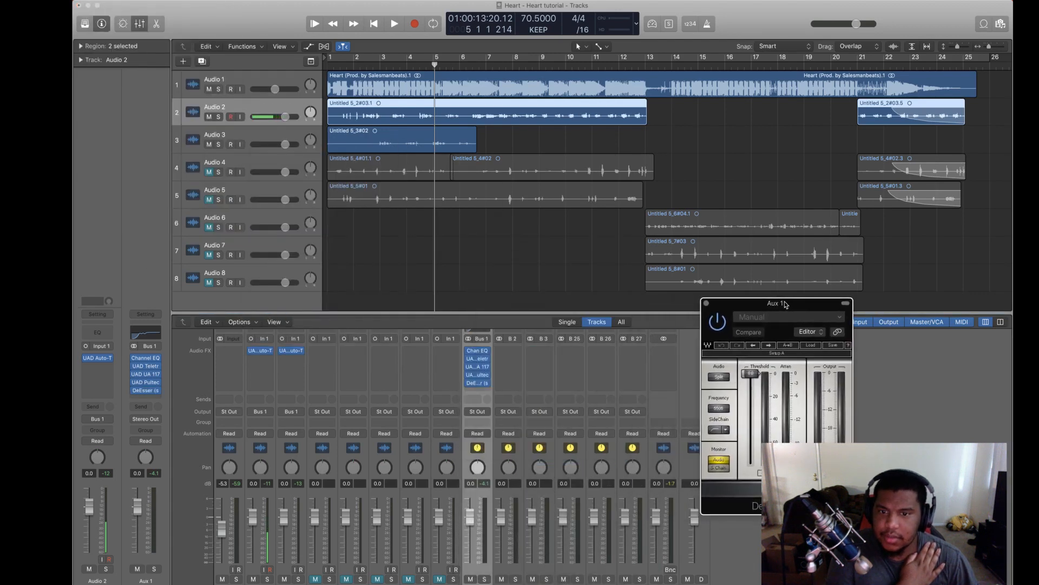
Step: Lower the DeEsser's threshold, play the song from around bar 2 and mute Audio 1
{"action": "left_click_drag", "start_coordinate": [750, 374], "coordinate": [750, 407]}
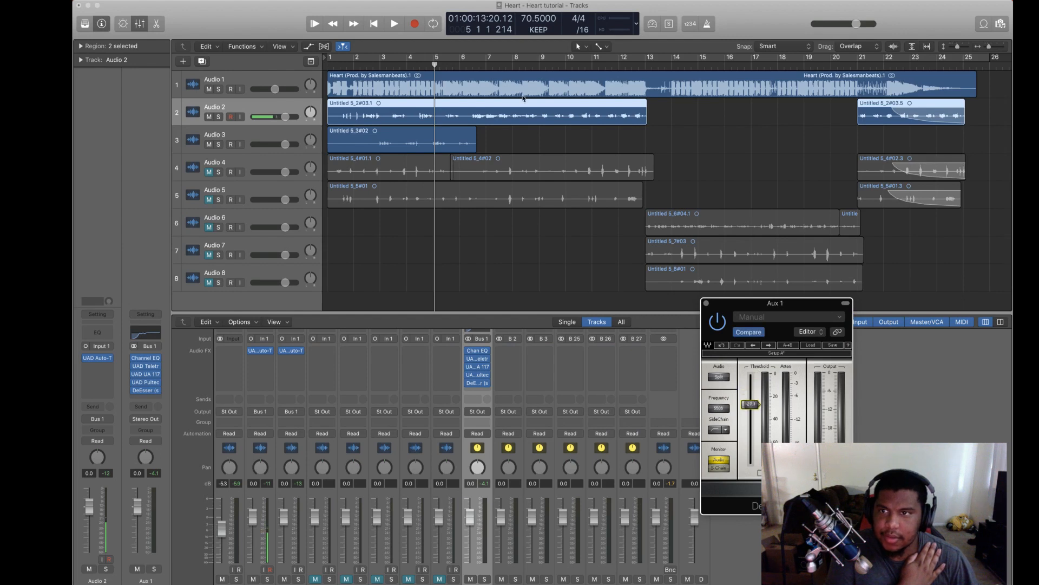
{"action": "left_click", "coordinate": [373, 23]}
{"action": "left_click", "coordinate": [394, 23]}
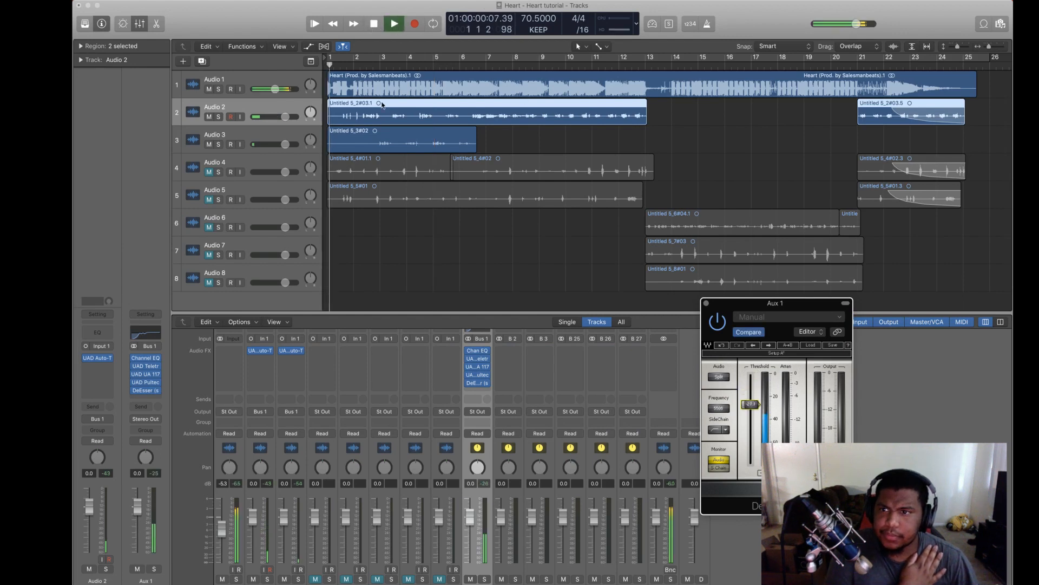
{"action": "left_click", "coordinate": [362, 63]}
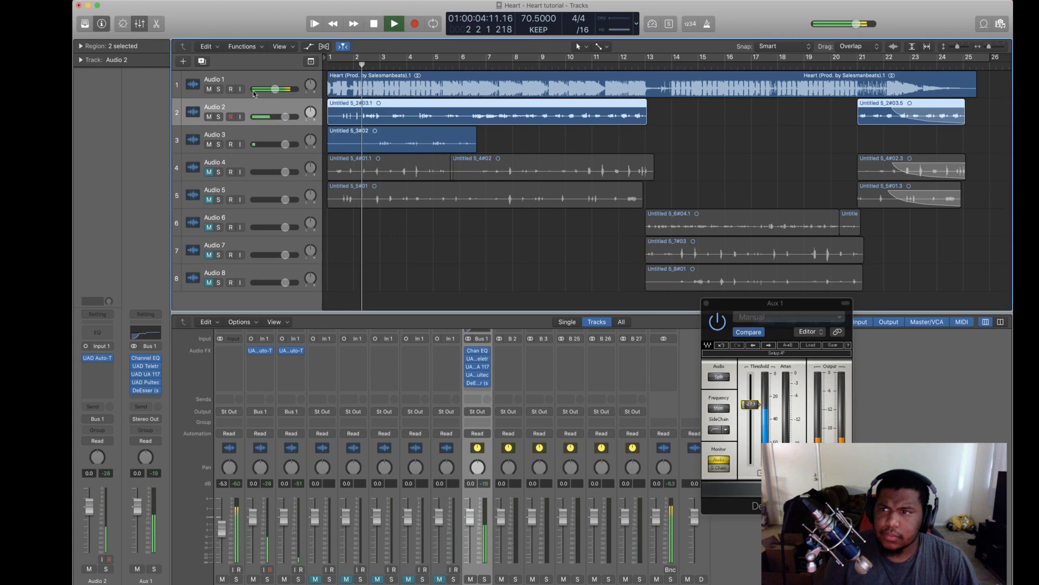
{"action": "left_click", "coordinate": [213, 90]}
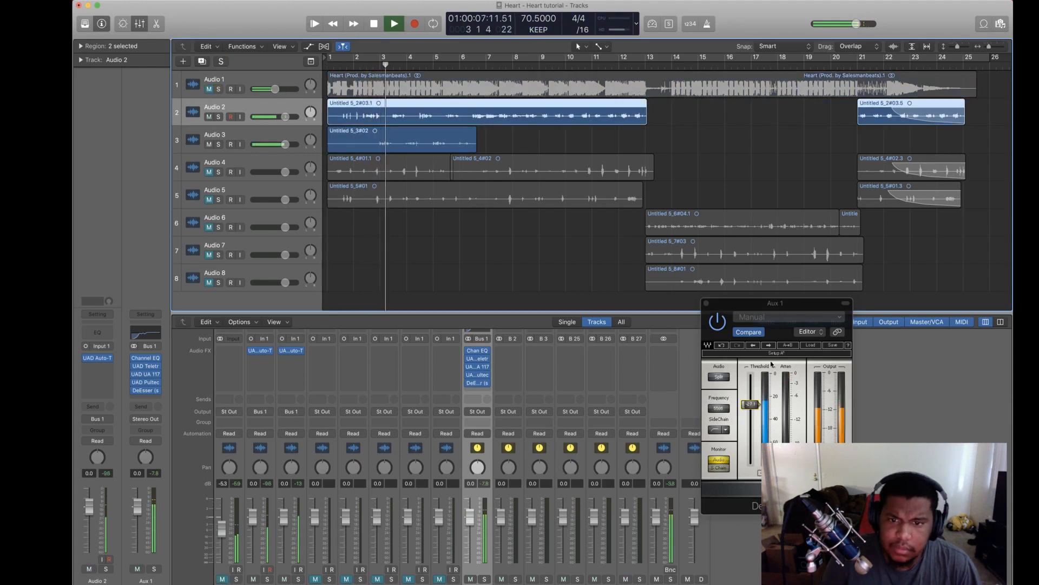
Step: Load the DeEsser's full reset preset, lower its threshold to about -30 during playback and stop
{"action": "left_click", "coordinate": [820, 347]}
{"action": "left_click", "coordinate": [769, 346]}
{"action": "left_click", "coordinate": [769, 345]}
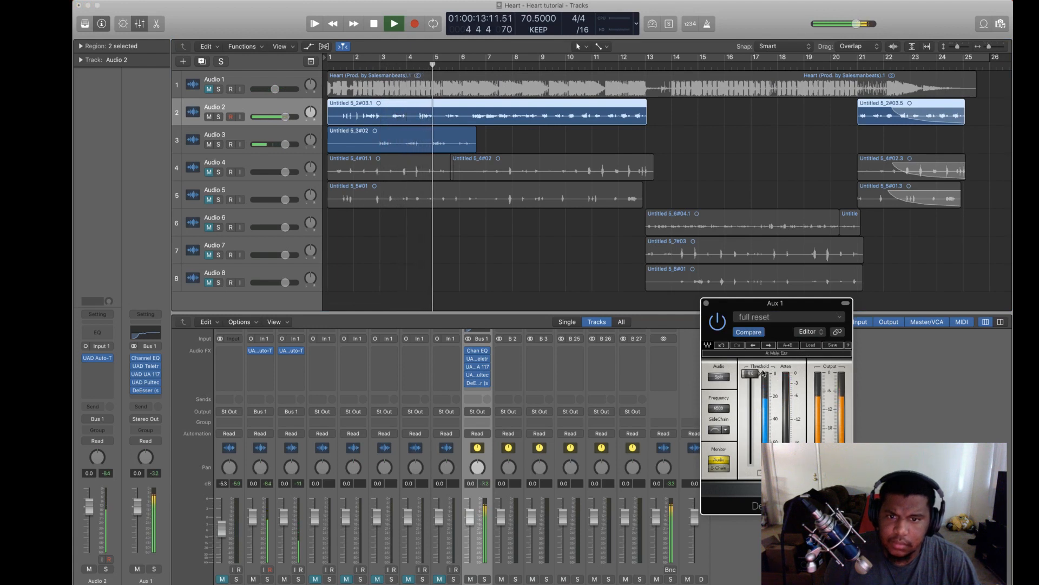
{"action": "left_click_drag", "start_coordinate": [751, 373], "coordinate": [752, 410]}
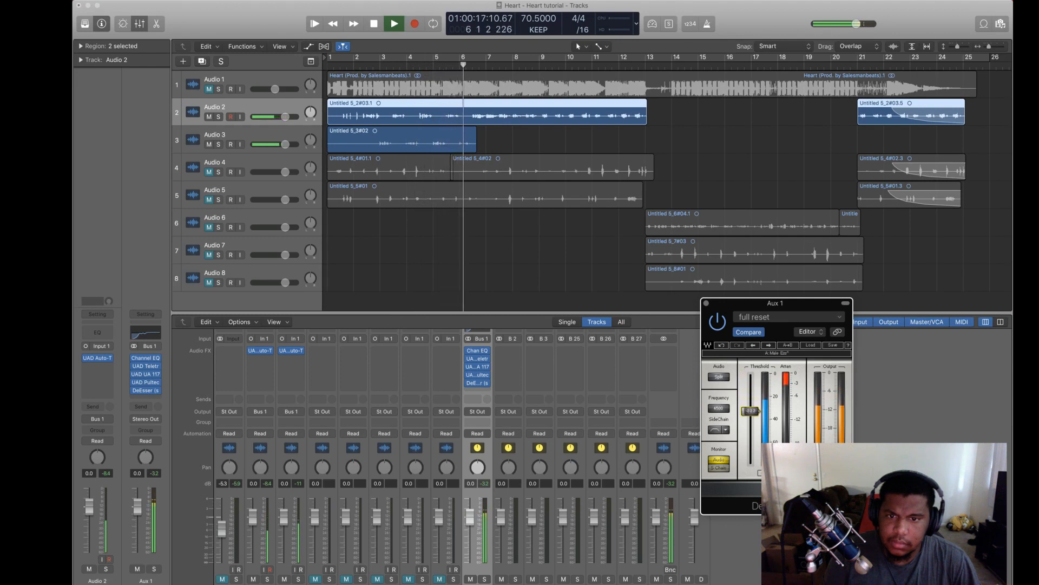
{"action": "left_click_drag", "start_coordinate": [752, 410], "coordinate": [755, 412]}
{"action": "key", "text": "space"}
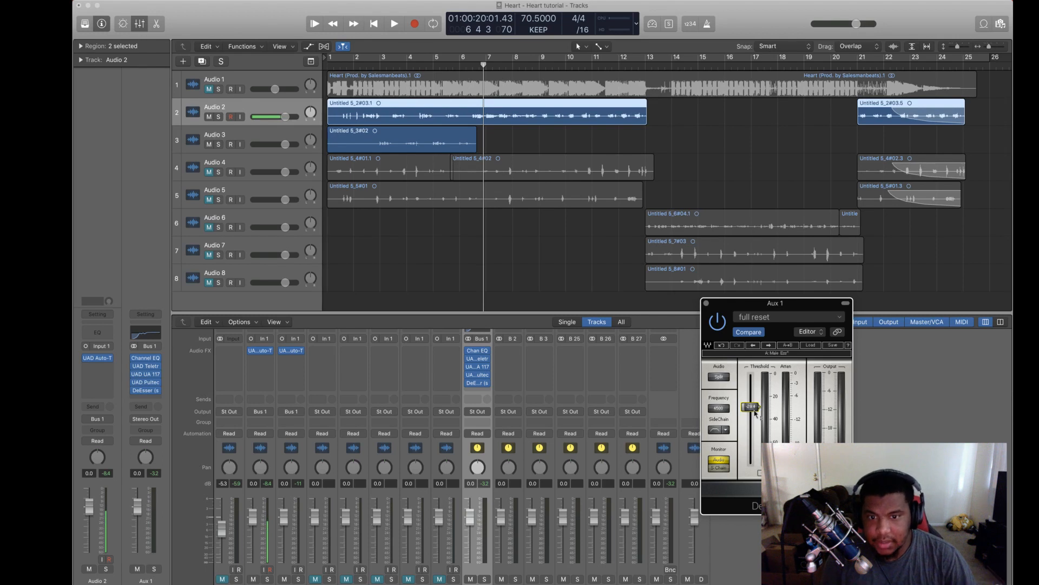
Step: Audition the DeEsser threshold near its minimum from around bar 2, raise it to about -35 and stop playback
{"action": "left_click", "coordinate": [373, 22]}
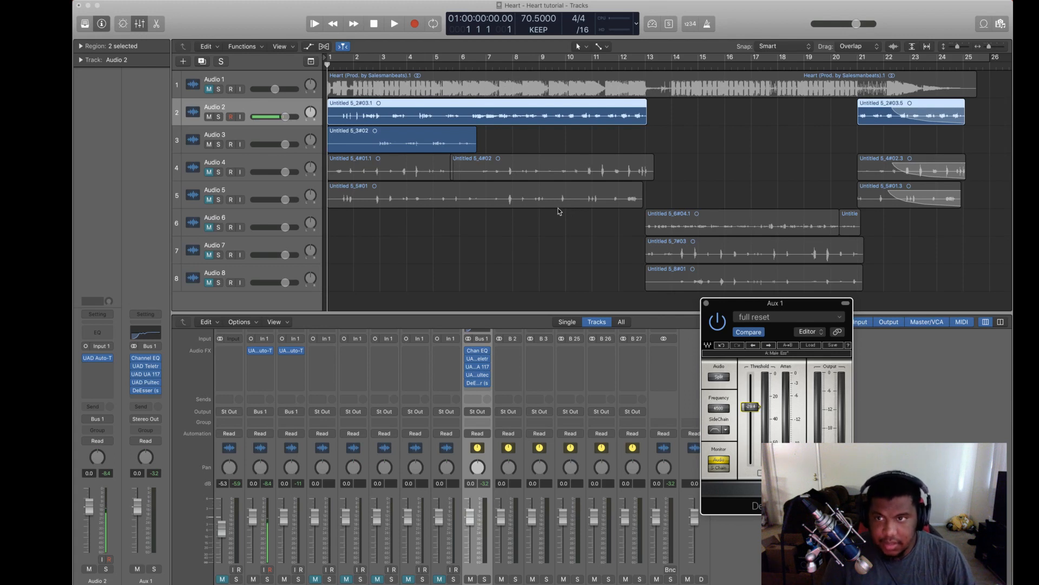
{"action": "left_click_drag", "start_coordinate": [755, 408], "coordinate": [759, 467]}
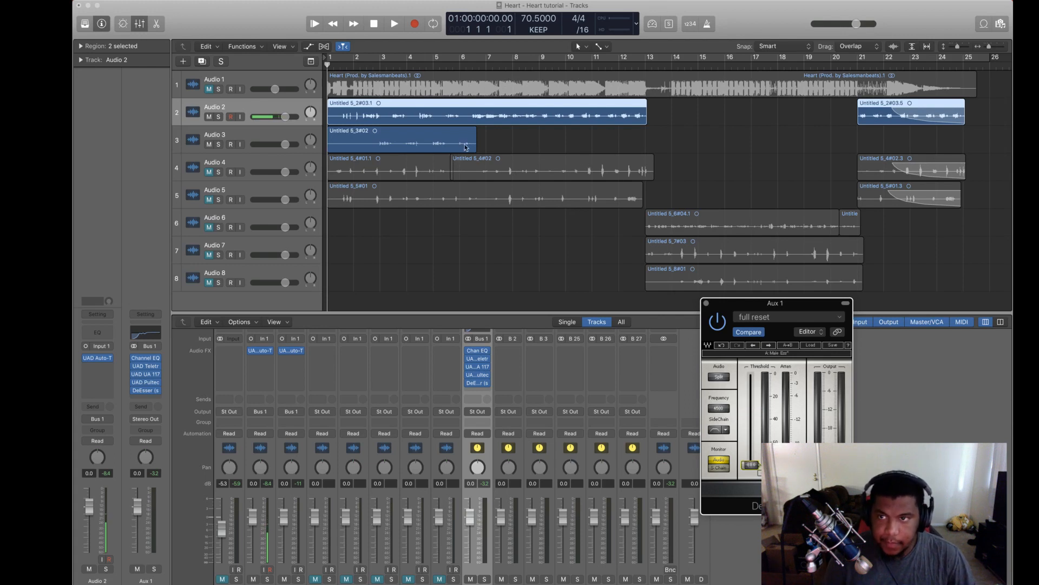
{"action": "left_click", "coordinate": [358, 64]}
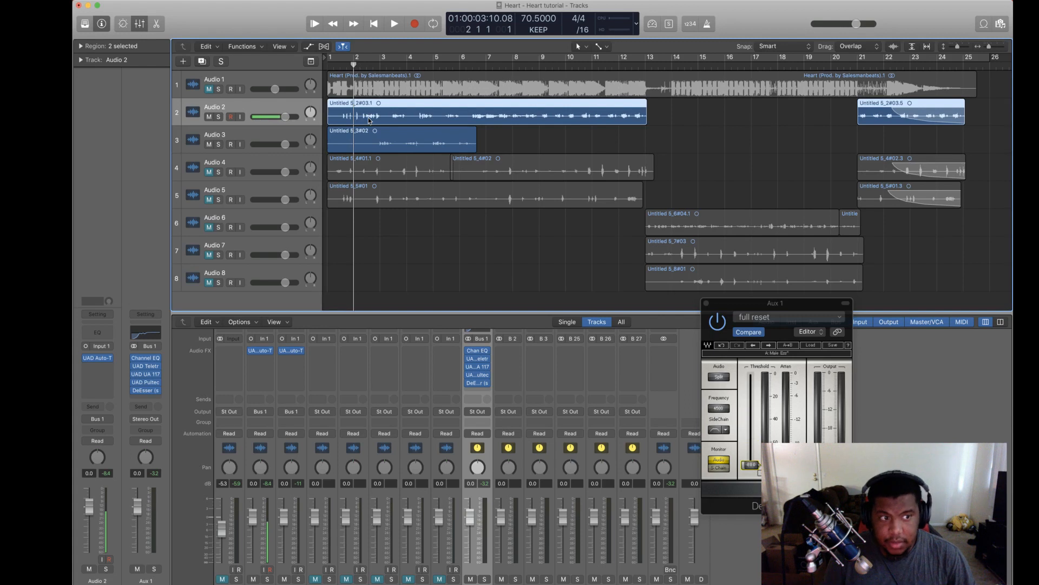
{"action": "key", "text": "space"}
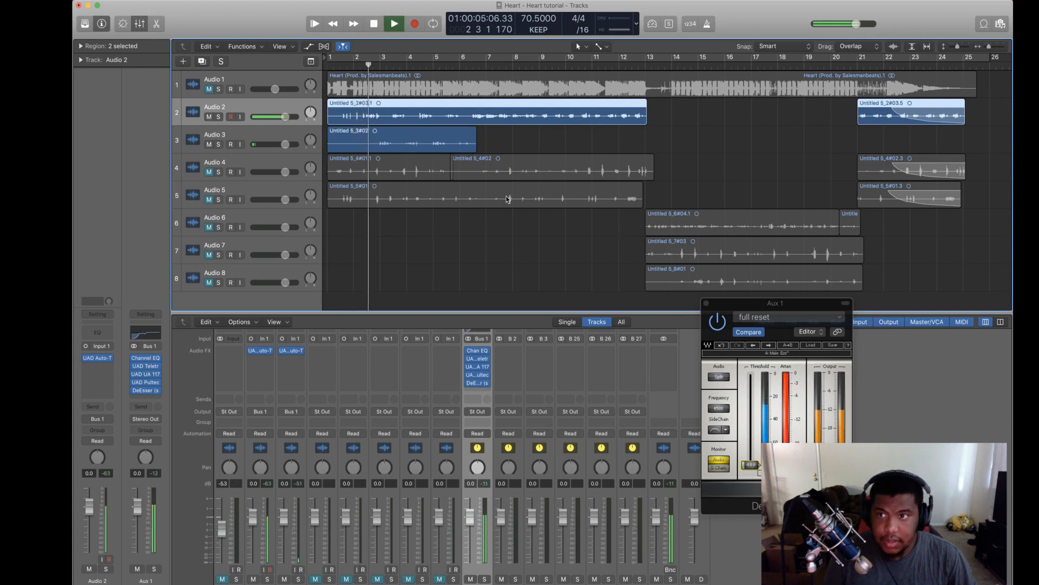
{"action": "left_click_drag", "start_coordinate": [758, 464], "coordinate": [750, 412]}
{"action": "key", "text": "space"}
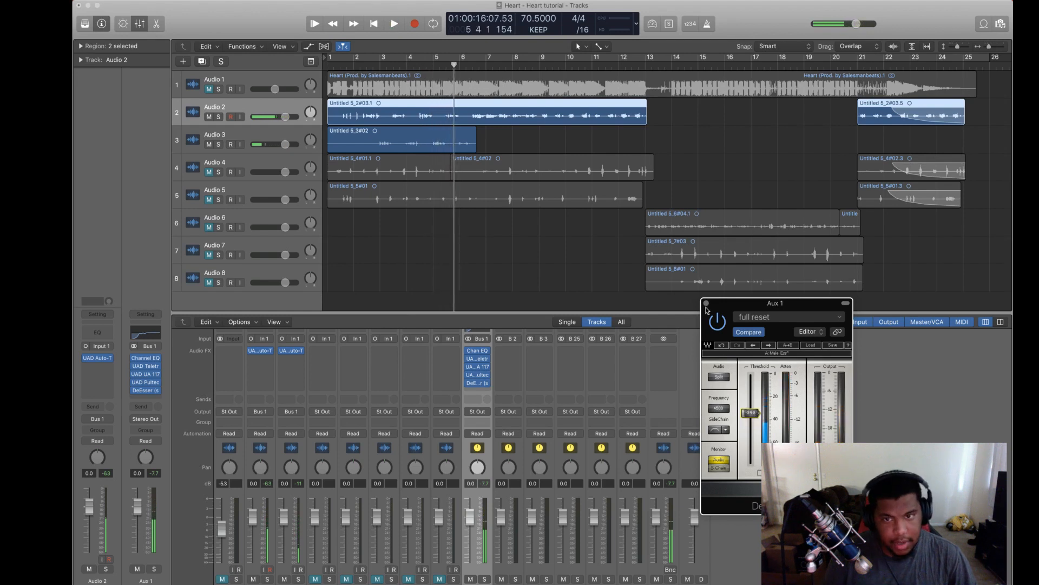
Step: Close the DeEsser and play the vocals from the start of the song
{"action": "left_click", "coordinate": [707, 304]}
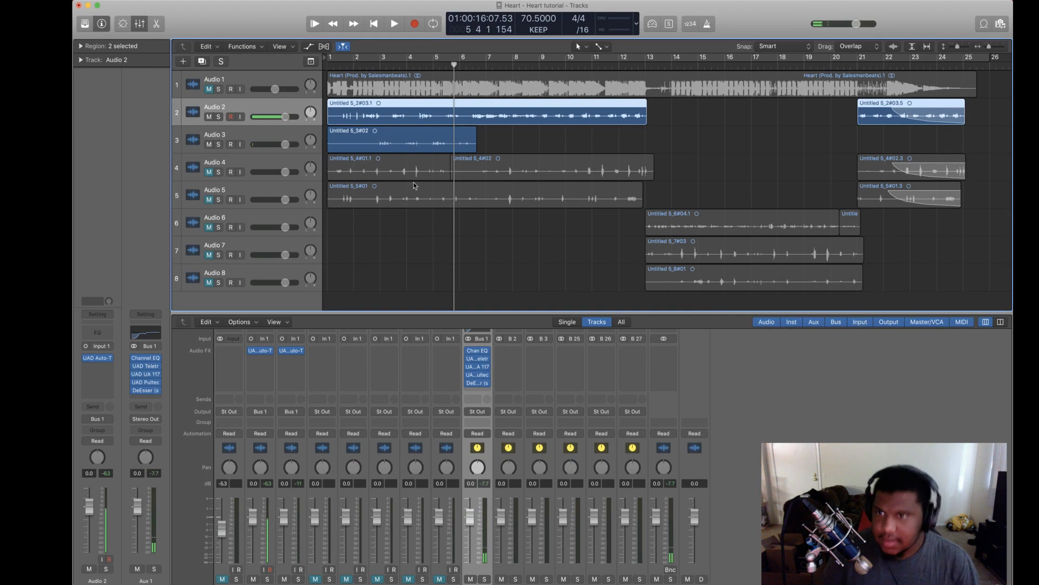
{"action": "left_click", "coordinate": [374, 25]}
{"action": "left_click", "coordinate": [388, 25]}
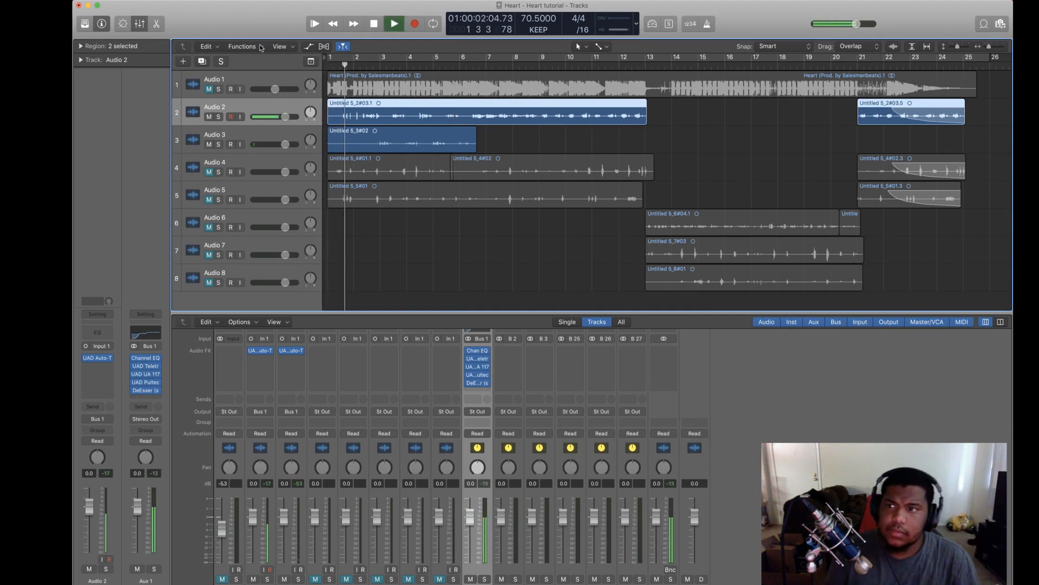
Step: Unmute Audio 1 so the beat plays with the vocals and stop playback around bar 5
{"action": "left_click", "coordinate": [210, 89]}
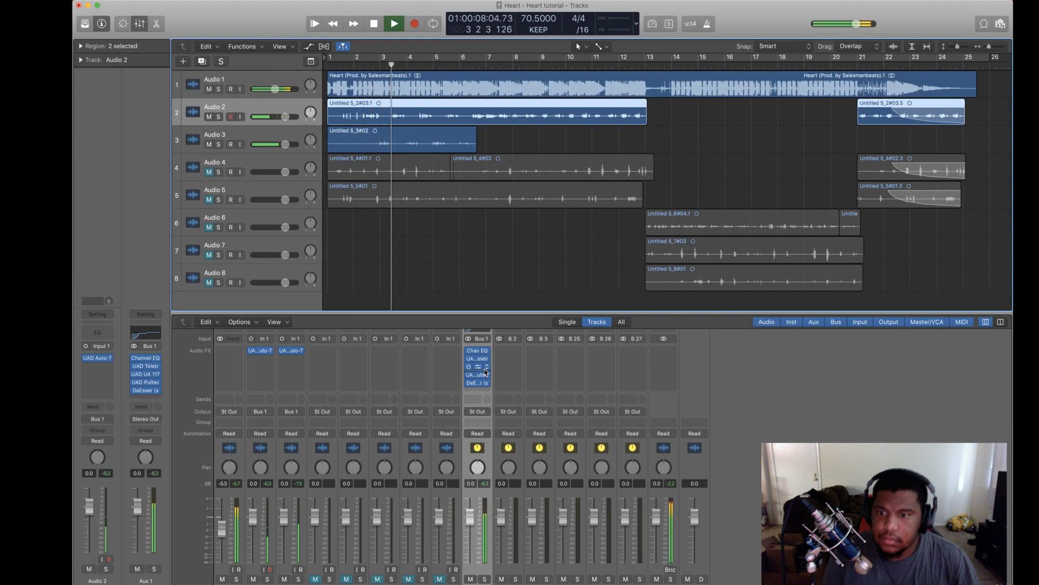
{"action": "mouse_move", "coordinate": [486, 372]}
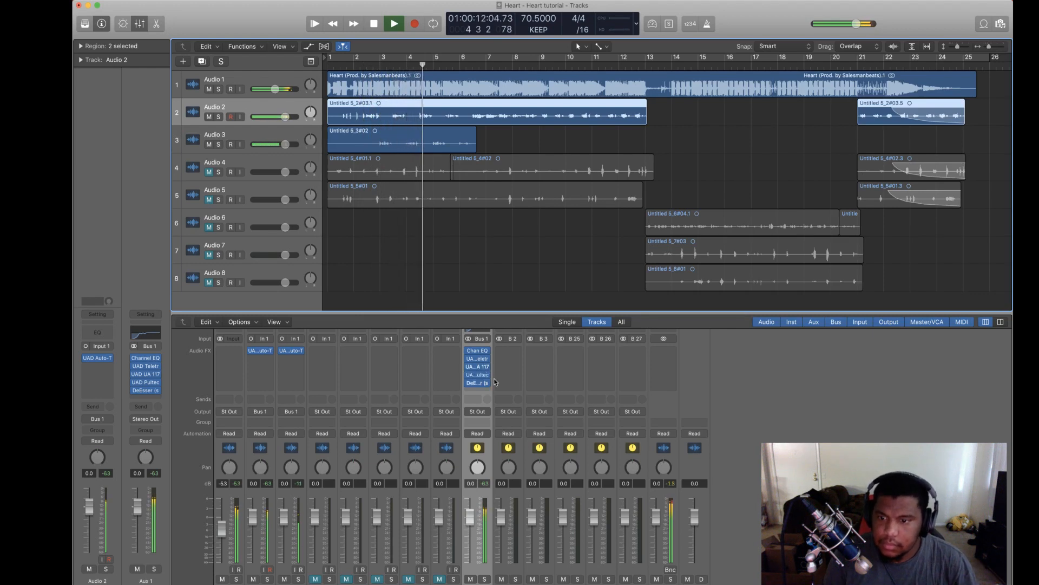
{"action": "key", "text": "space"}
{"action": "left_click", "coordinate": [480, 372]}
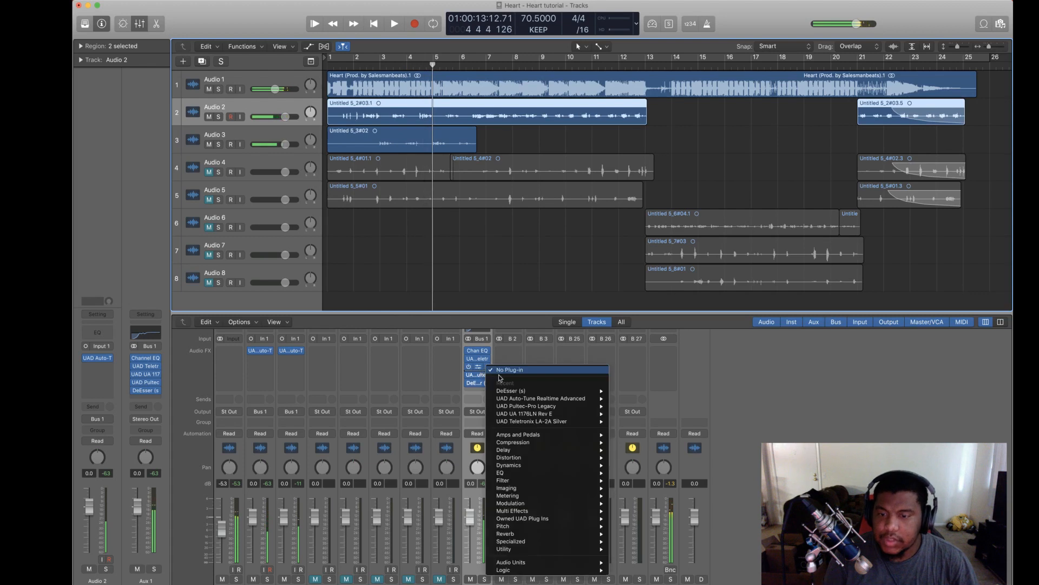
{"action": "left_click", "coordinate": [786, 381]}
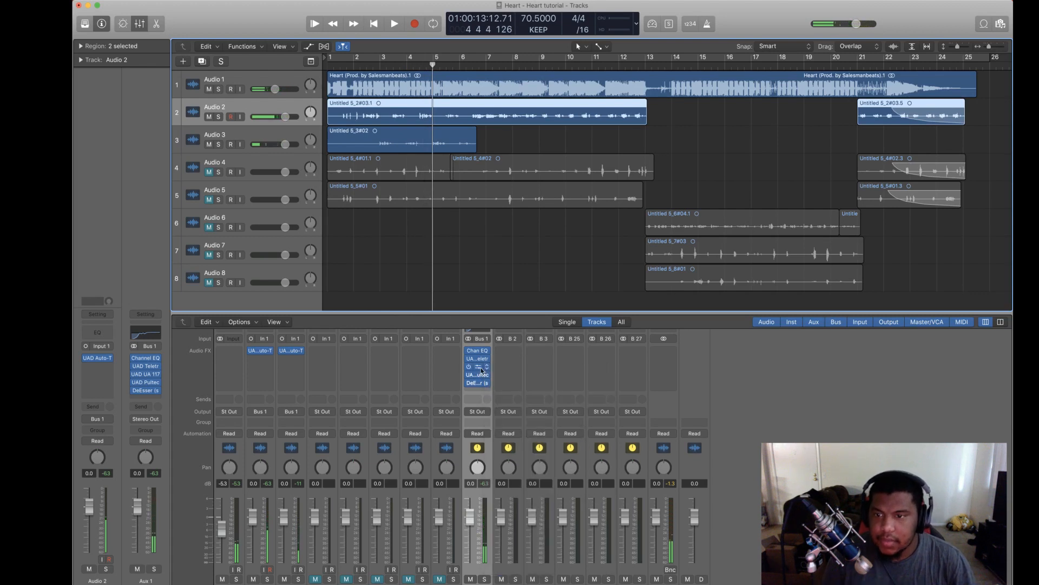
Step: Nudge the 1176LN's output up slightly on Aux 1, close the plug-in and play the mix on to about bar 14
{"action": "left_click", "coordinate": [478, 367]}
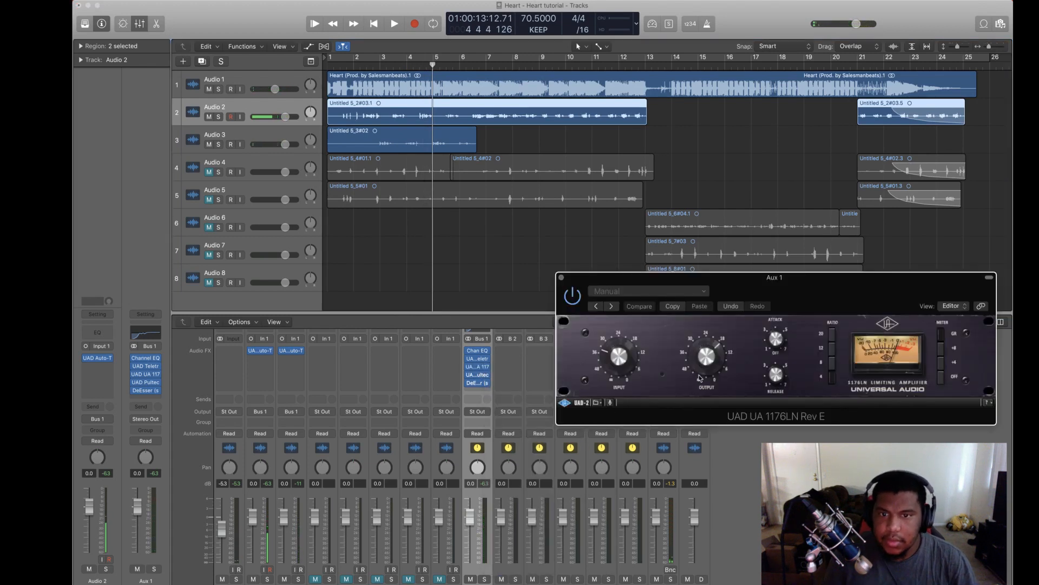
{"action": "left_click_drag", "start_coordinate": [699, 375], "coordinate": [699, 372]}
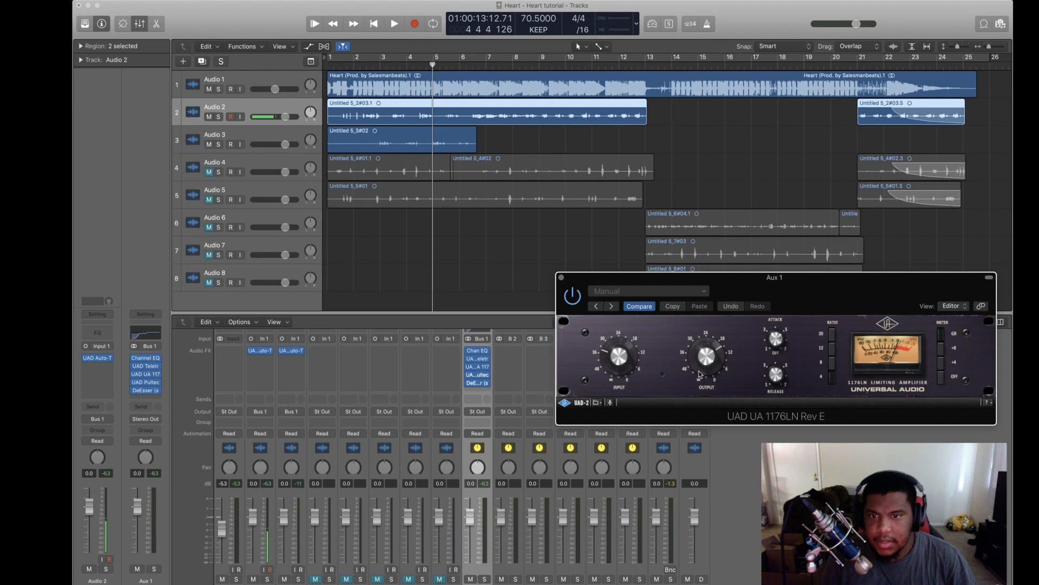
{"action": "key", "text": "space"}
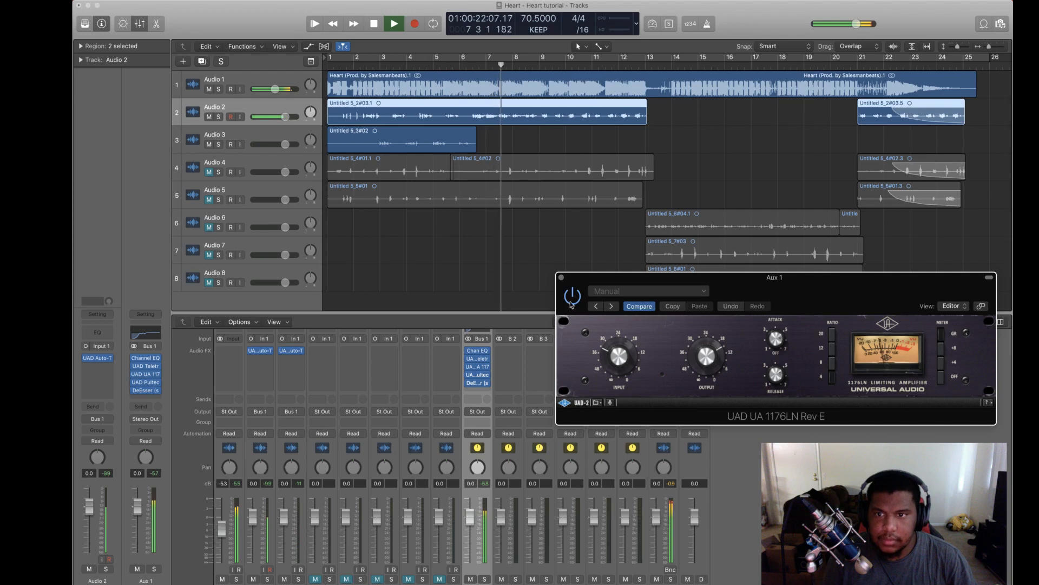
{"action": "left_click", "coordinate": [561, 278]}
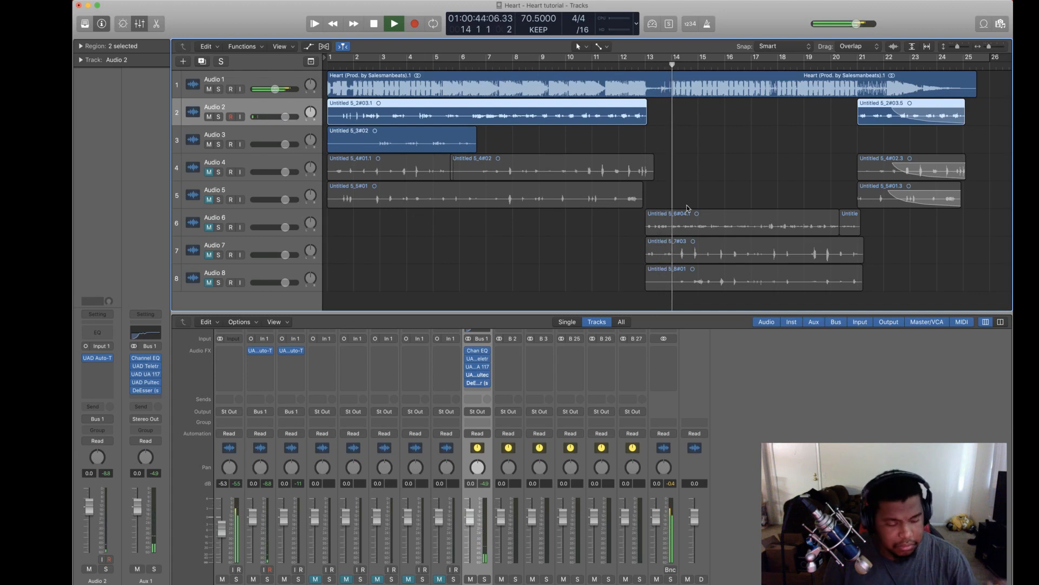
{"action": "key", "text": "space"}
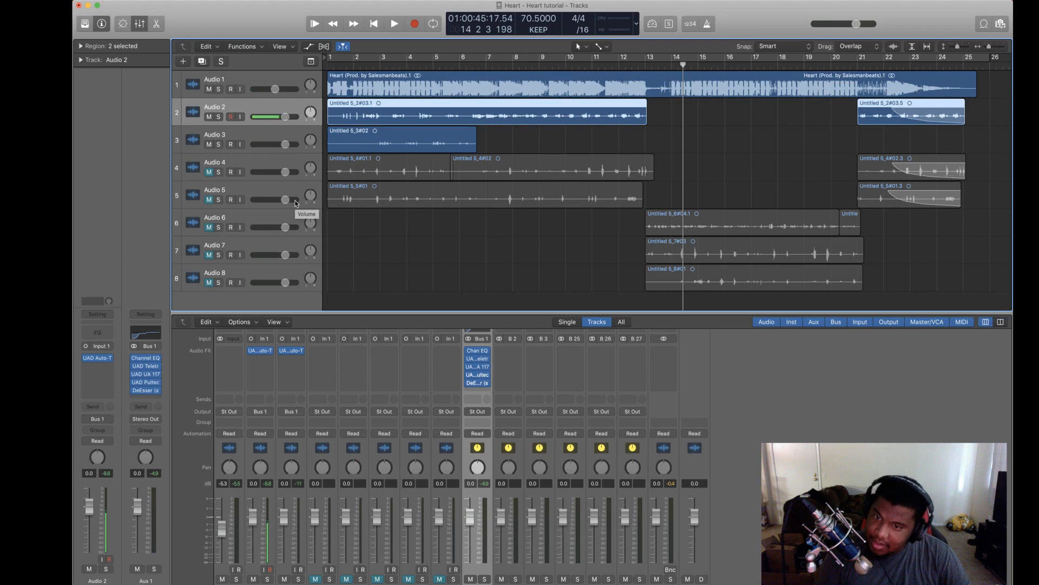
Step: Rename the Aux 1 channel as HooK and the Aux 2 channel as Verse
{"action": "scroll", "coordinate": [492, 477], "scroll_direction": "down", "scroll_amount": 1}
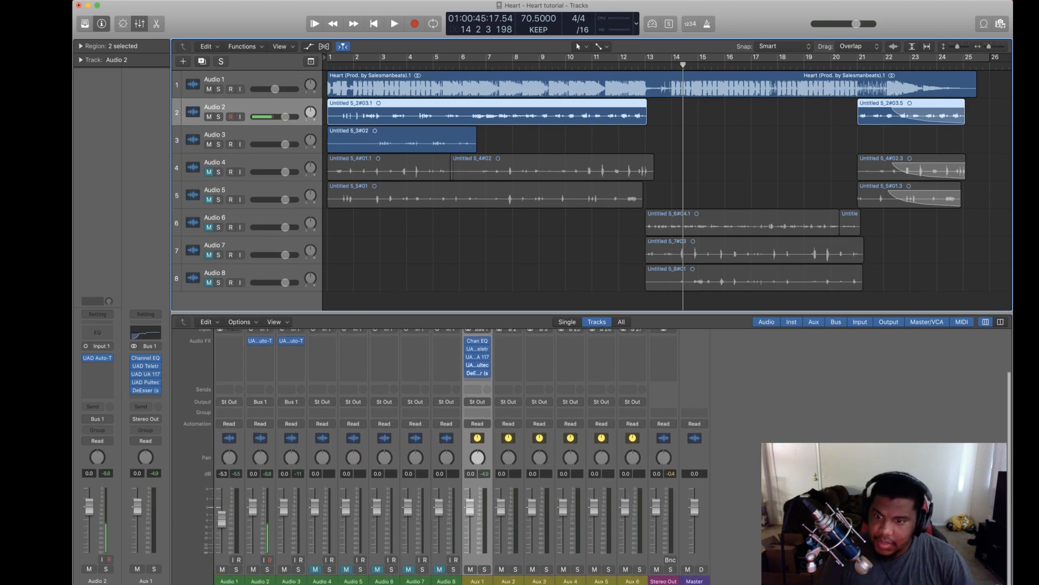
{"action": "left_click", "coordinate": [482, 580]}
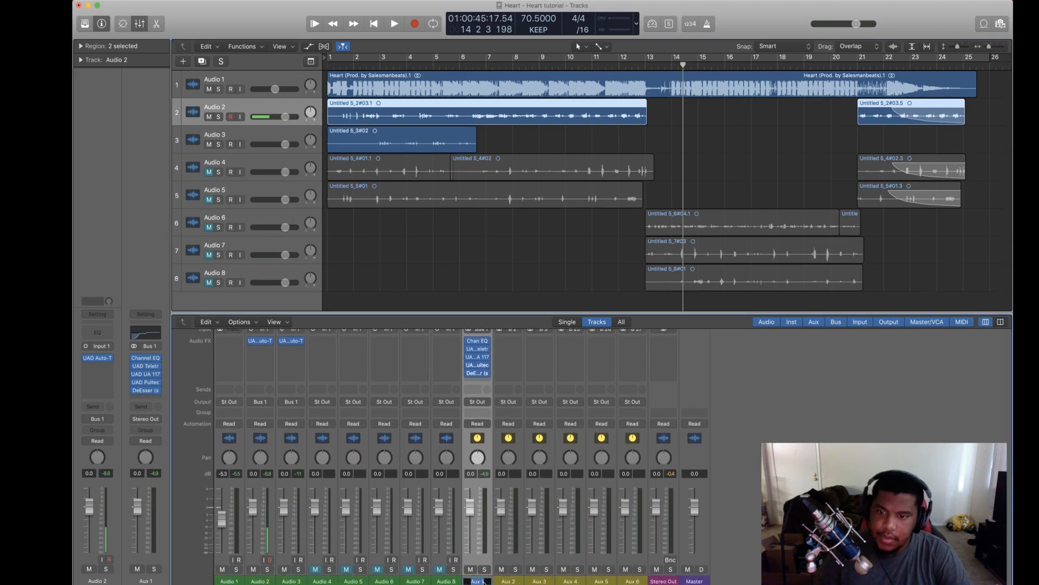
{"action": "key", "text": "Return"}
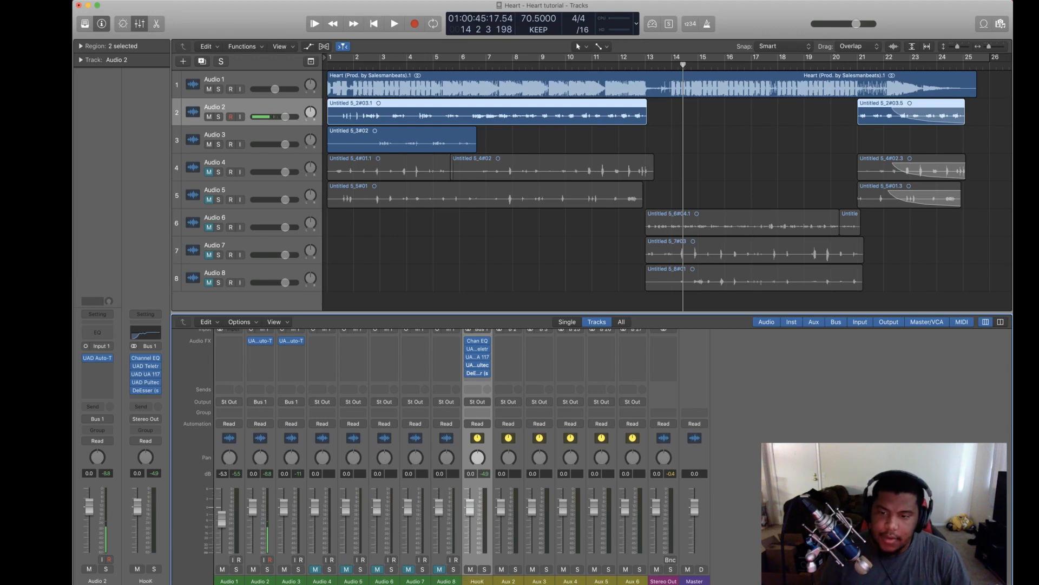
{"action": "double_click", "coordinate": [509, 580]}
{"action": "type", "text": "Chorus"}
{"action": "key", "text": "Return"}
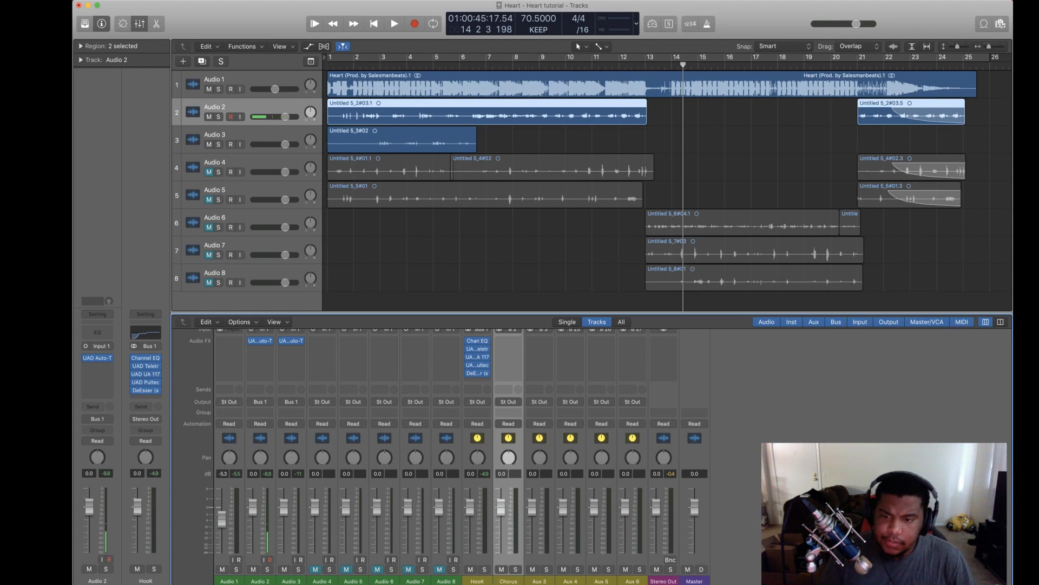
{"action": "type", "text": "Verse"}
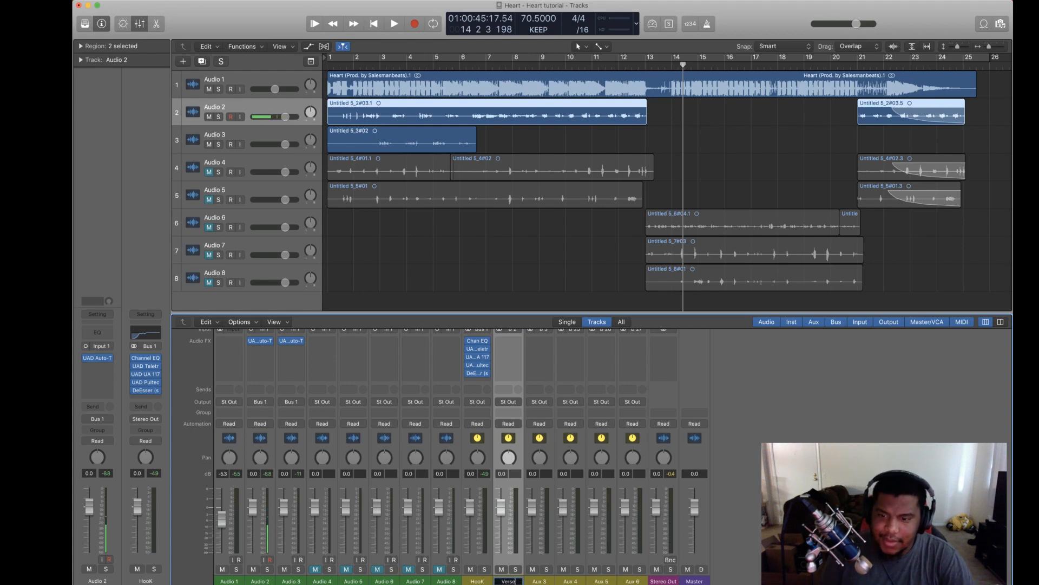
{"action": "key", "text": "Return"}
Step: Place the playhead at bar 13 and unmute the verse vocal on Audio 6
{"action": "scroll", "coordinate": [529, 444], "scroll_direction": "up", "scroll_amount": 2}
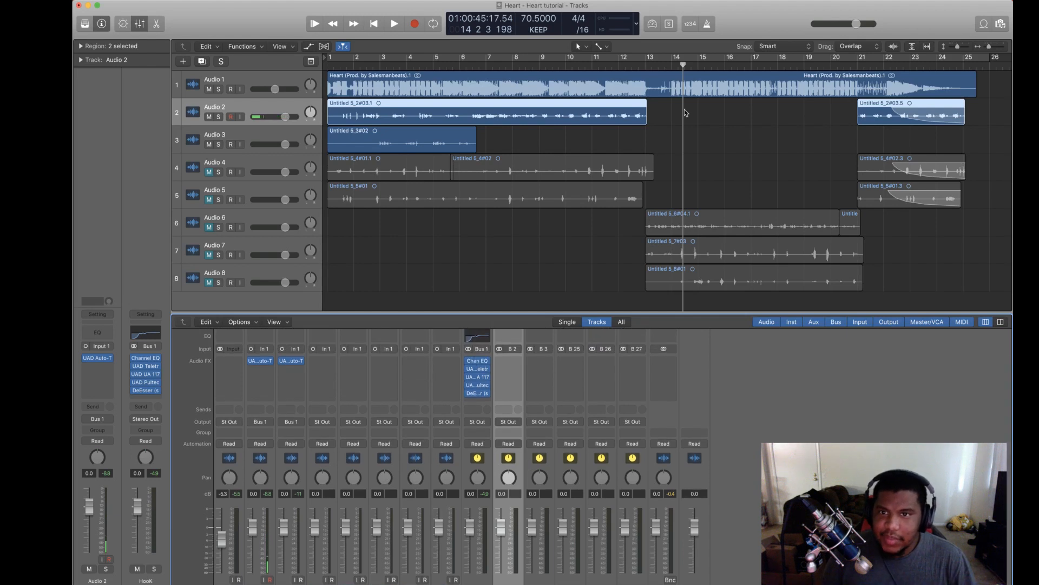
{"action": "left_click", "coordinate": [645, 68]}
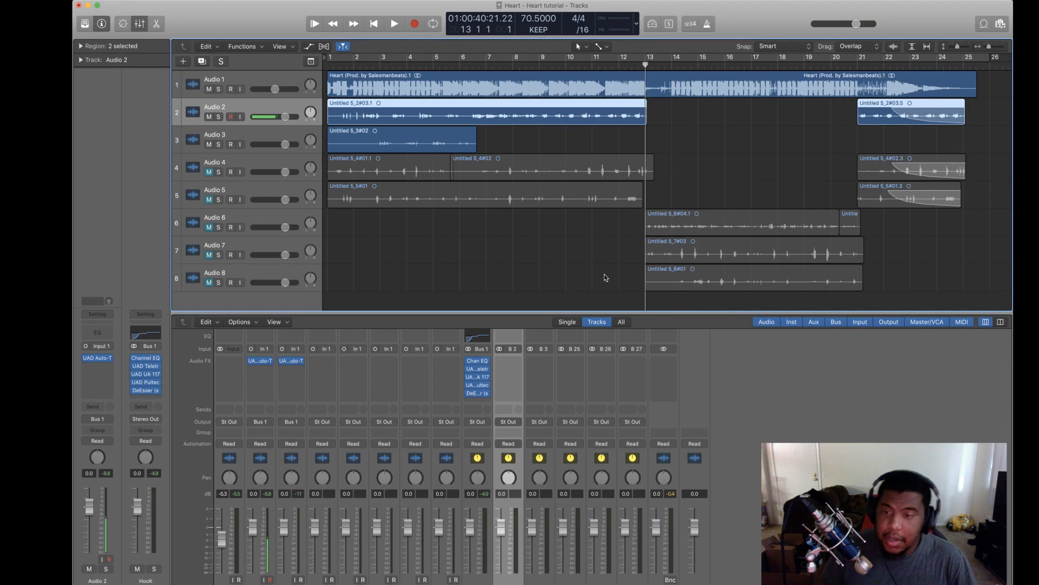
{"action": "left_click", "coordinate": [210, 228]}
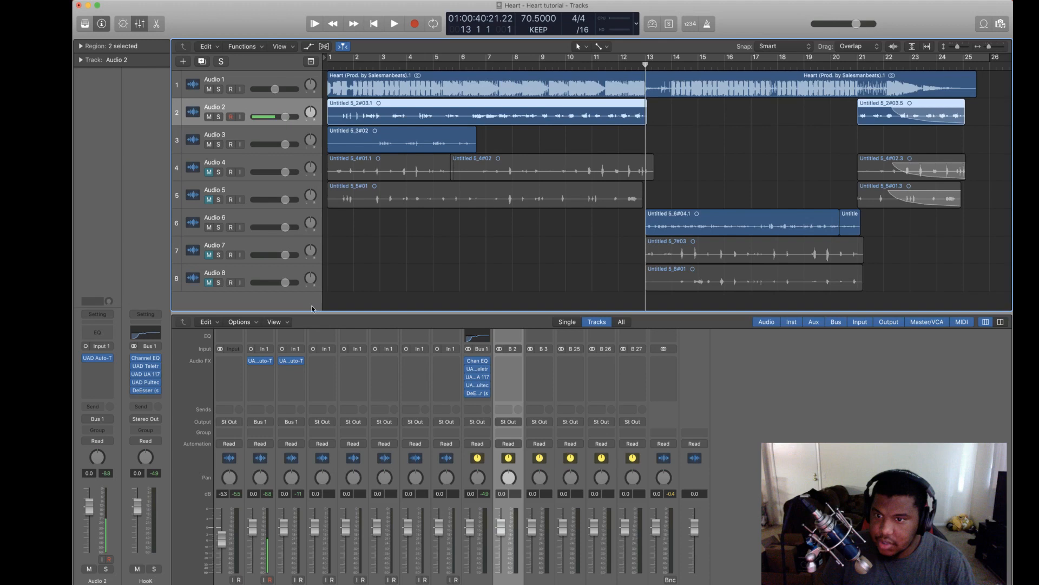
Step: Copy the HooK channel's Channel EQ, LA-2A, 1176LN, Pultec and DeEsser with their settings to the Verse channel
{"action": "left_click_drag", "start_coordinate": [476, 359], "coordinate": [509, 361]}
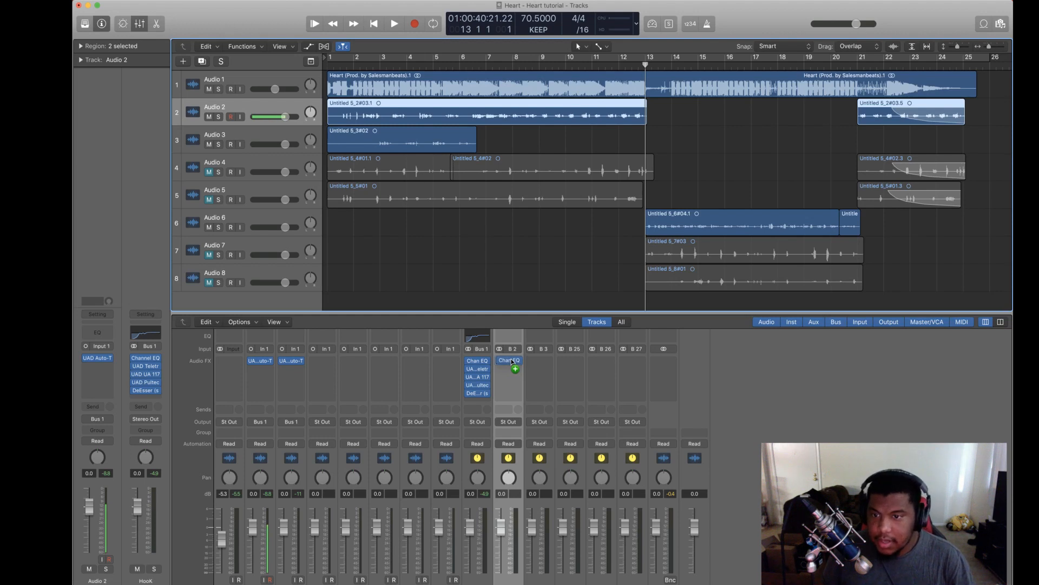
{"action": "left_click_drag", "start_coordinate": [512, 362], "coordinate": [509, 361]}
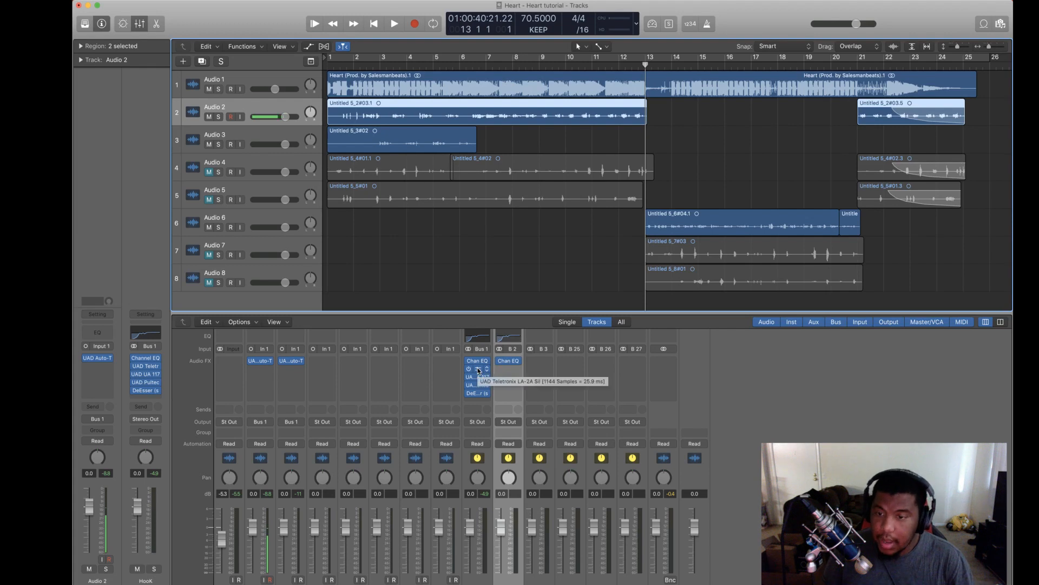
{"action": "left_click_drag", "start_coordinate": [478, 371], "coordinate": [508, 368]}
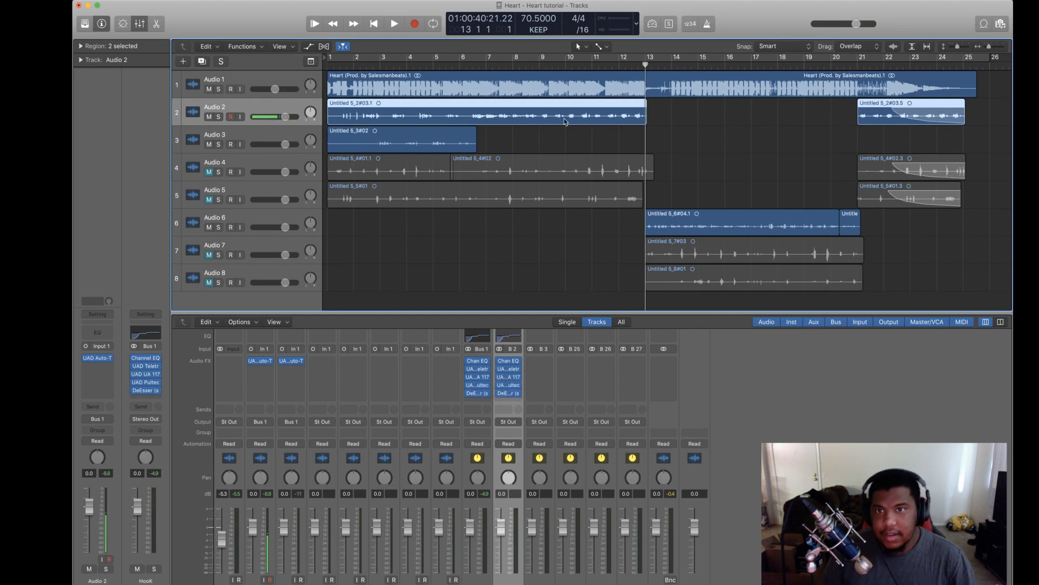
Step: Play the verse briefly from bar 13, and route the outputs of Audio 6 and Audio 7 to Bus 2 (Verse)
{"action": "key", "text": "space"}
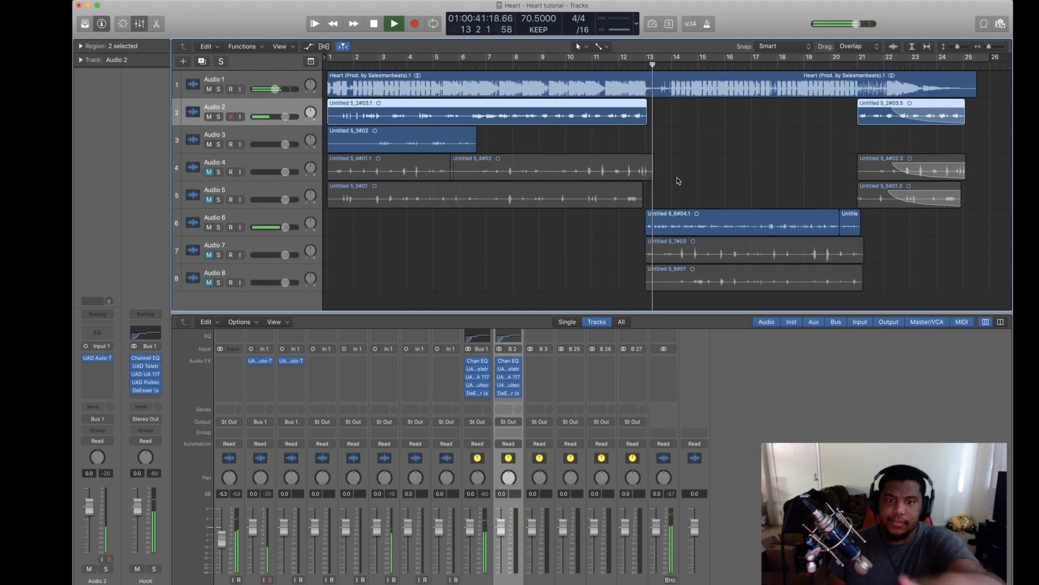
{"action": "key", "text": "space"}
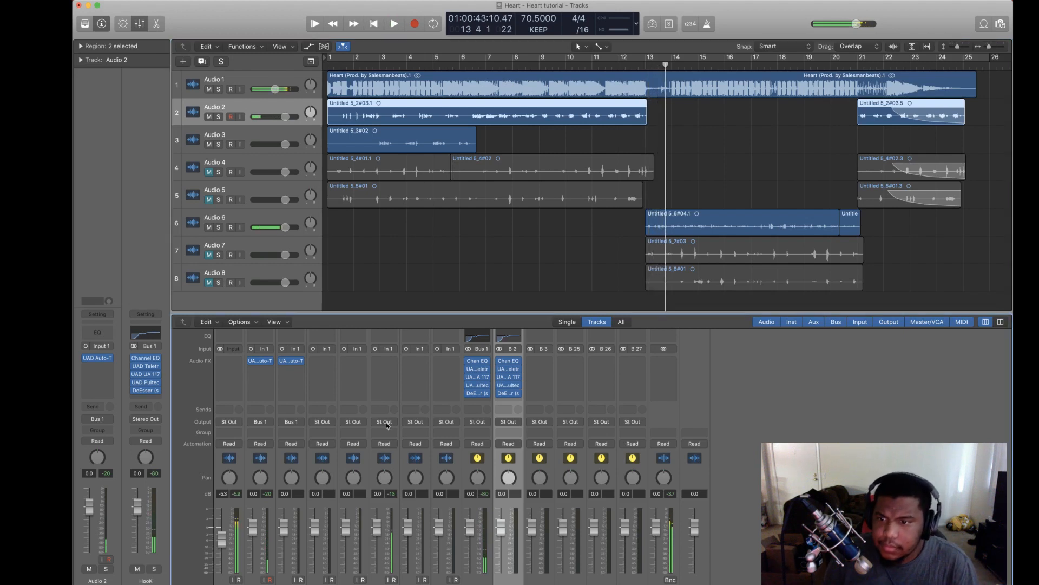
{"action": "left_click", "coordinate": [392, 425]}
{"action": "mouse_move", "coordinate": [411, 455]}
{"action": "left_click", "coordinate": [449, 463]}
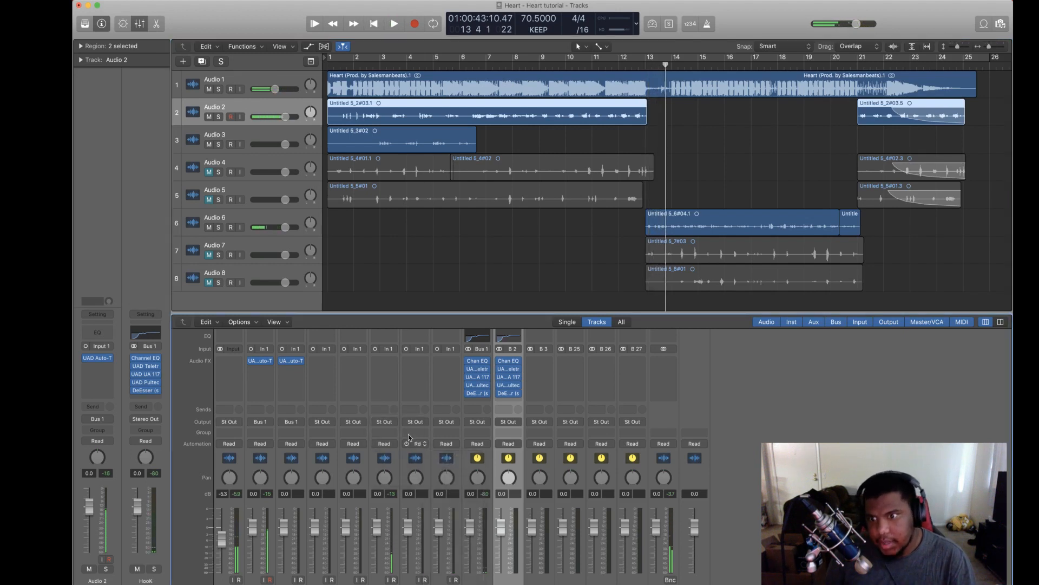
{"action": "left_click", "coordinate": [415, 422]}
{"action": "mouse_move", "coordinate": [430, 459]}
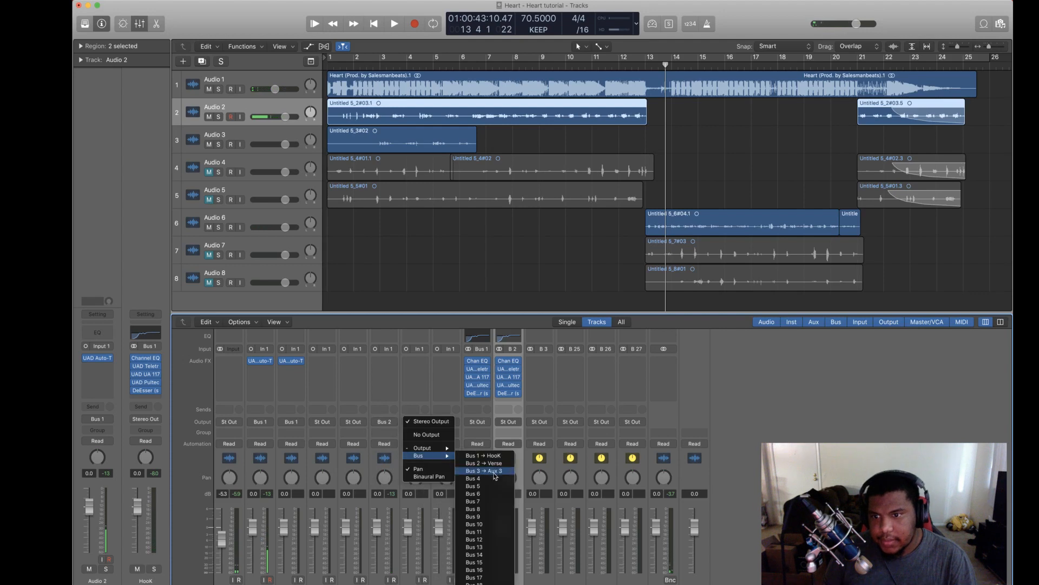
{"action": "left_click", "coordinate": [493, 464]}
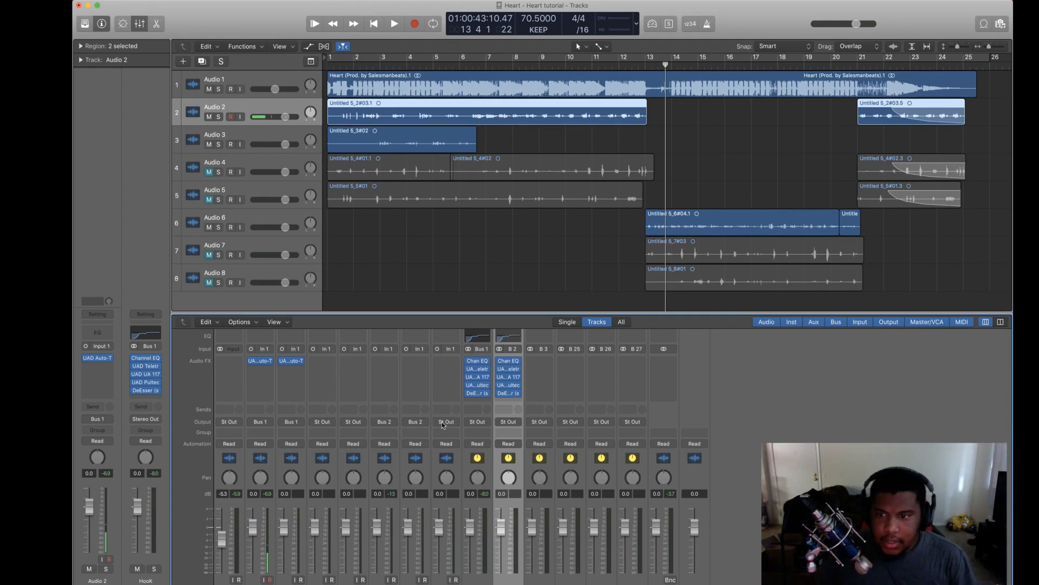
{"action": "left_click", "coordinate": [445, 421]}
{"action": "mouse_move", "coordinate": [462, 457]}
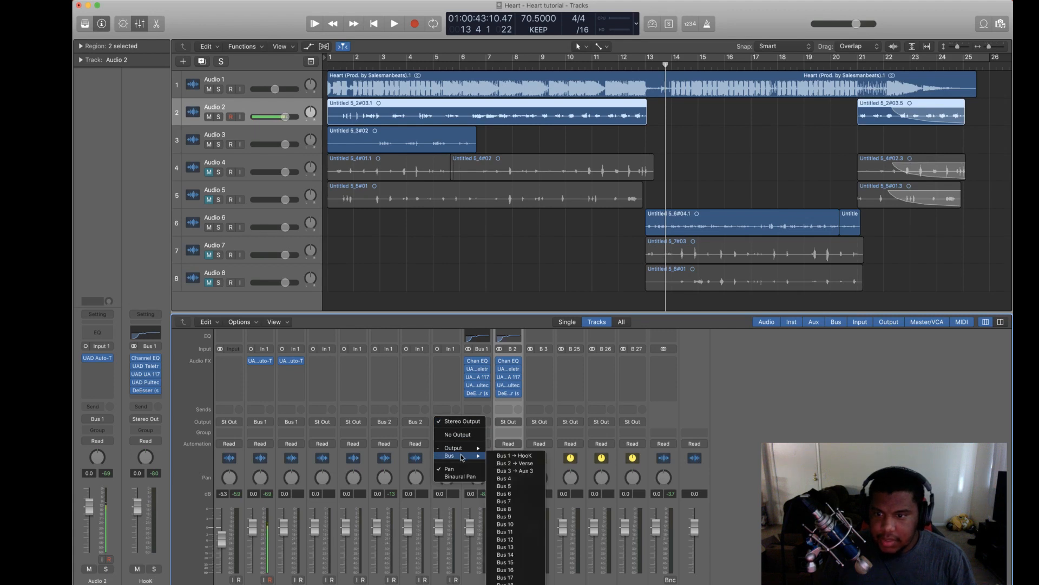
{"action": "left_click", "coordinate": [437, 375]}
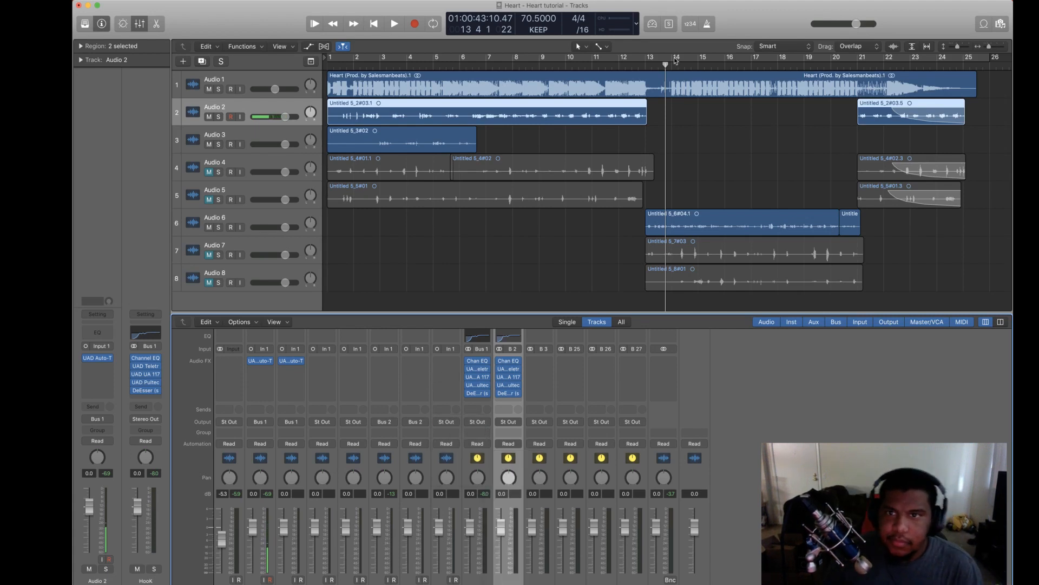
Step: Listen to the processed verse from bar 13 to about bar 19 and return the playhead to bar 13
{"action": "double_click", "coordinate": [648, 63]}
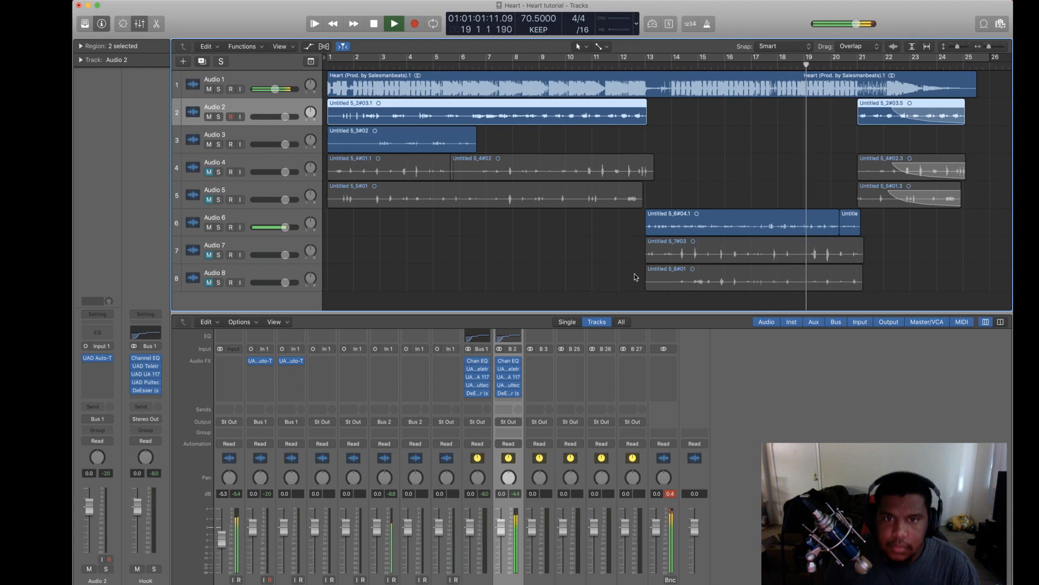
{"action": "key", "text": "space"}
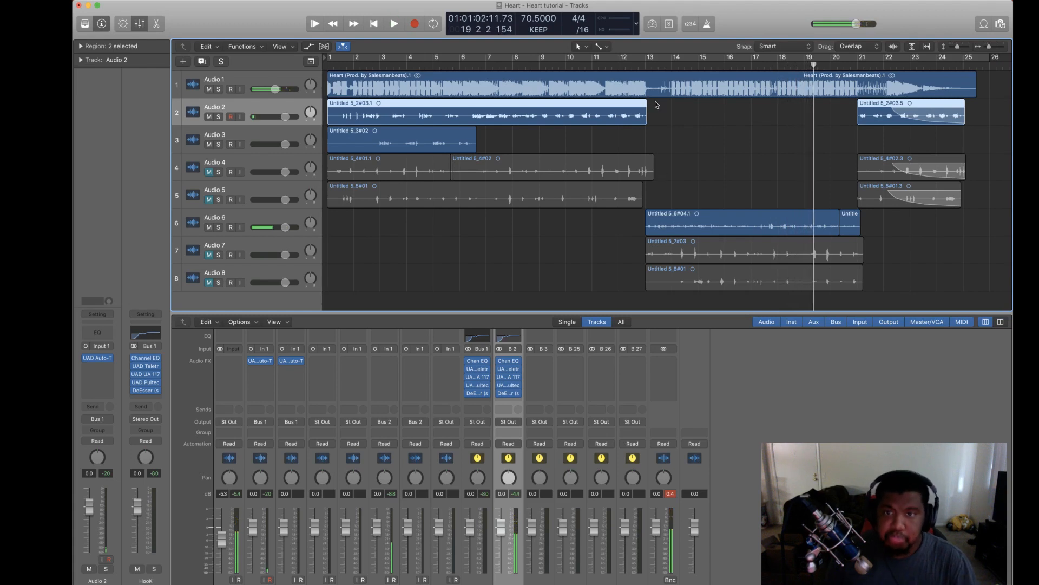
{"action": "left_click", "coordinate": [643, 66]}
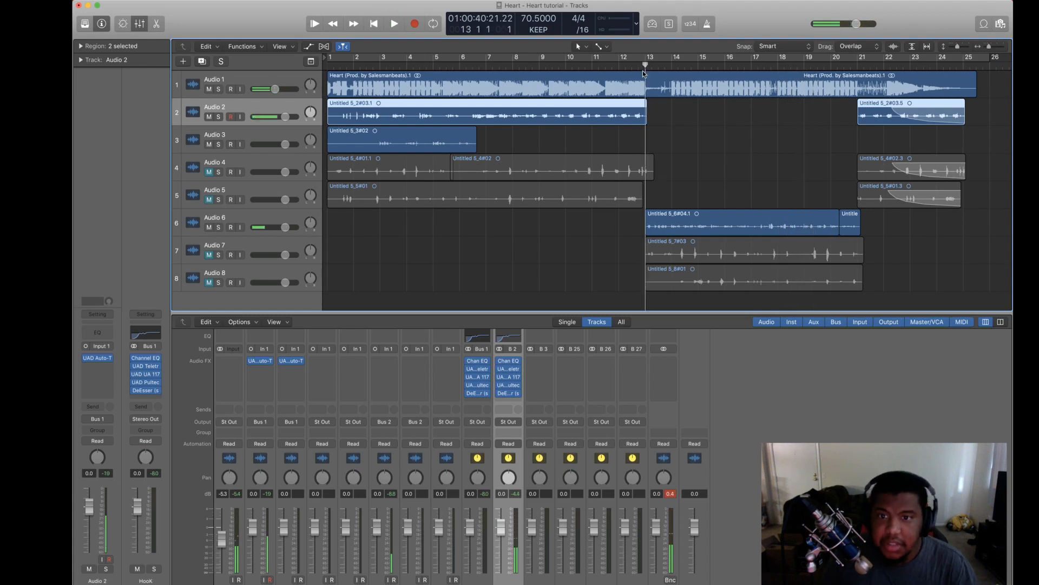
Step: Mute the vocal tracks Audio 6, Audio 2 and Audio 3
{"action": "left_click", "coordinate": [257, 218]}
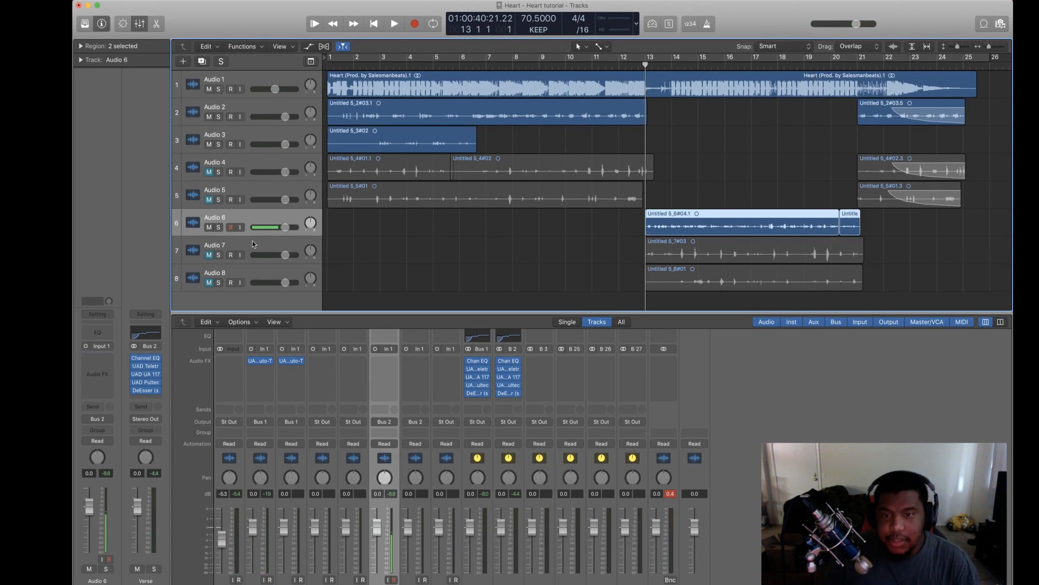
{"action": "left_click", "coordinate": [209, 227]}
{"action": "left_click", "coordinate": [209, 117]}
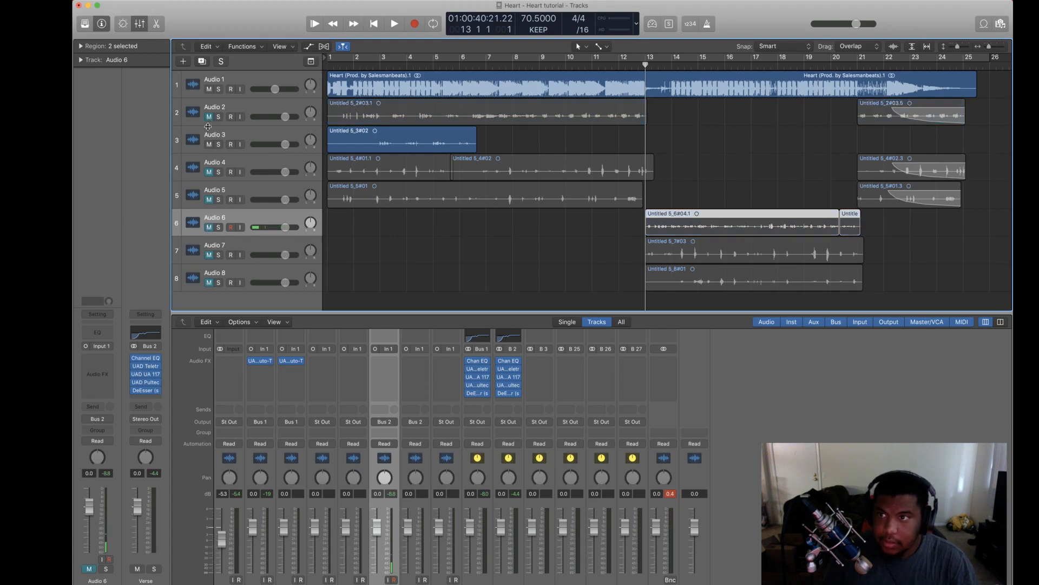
{"action": "left_click", "coordinate": [209, 144]}
Step: Unmute Audio 4, Audio 5, Audio 7 and Audio 8 and return the playhead to the start of the song
{"action": "left_click", "coordinate": [209, 176]}
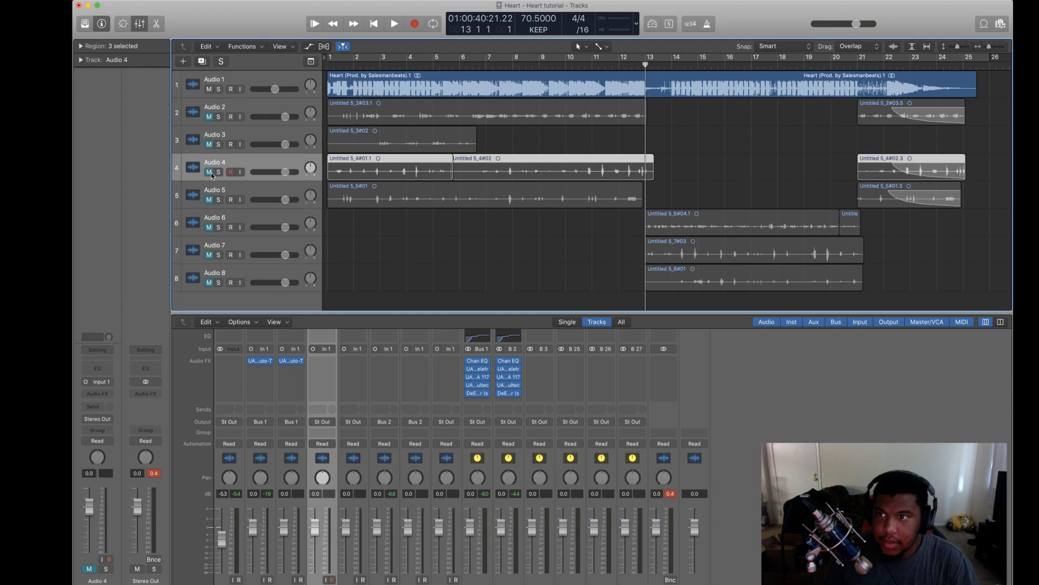
{"action": "left_click", "coordinate": [210, 173]}
{"action": "left_click", "coordinate": [209, 200]}
{"action": "left_click", "coordinate": [209, 255]}
{"action": "left_click", "coordinate": [209, 282]}
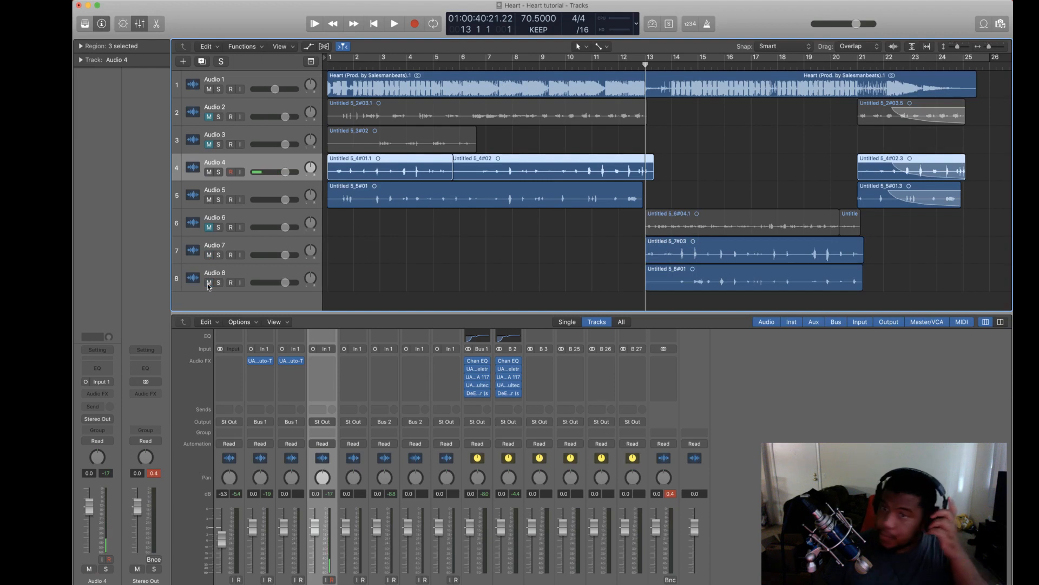
{"action": "left_click", "coordinate": [374, 24]}
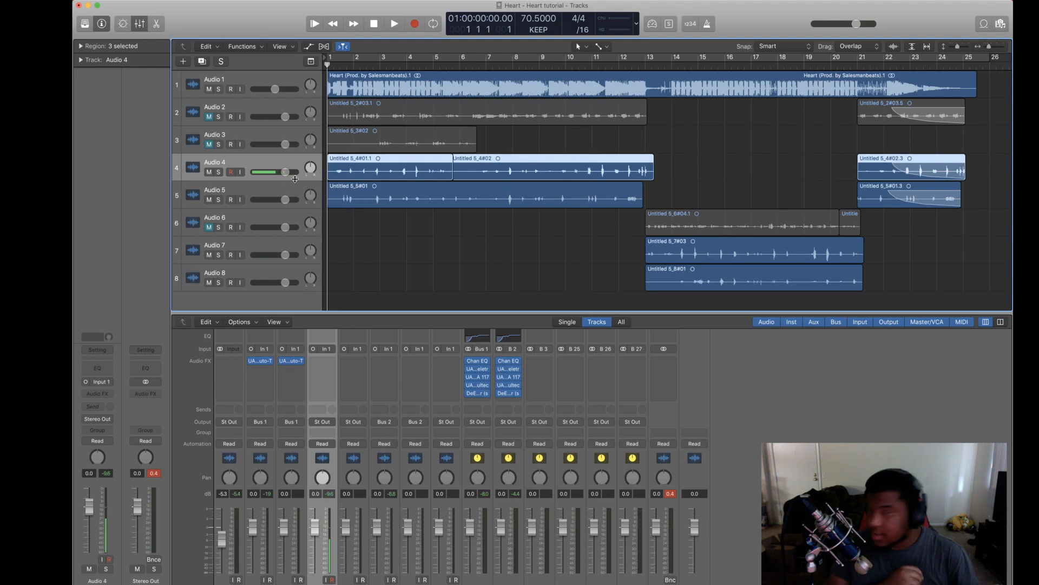
Step: Mute Audio 5 and route the output of Audio 4 to Bus 3 (Aux 3) while playing from the start
{"action": "left_click", "coordinate": [210, 199]}
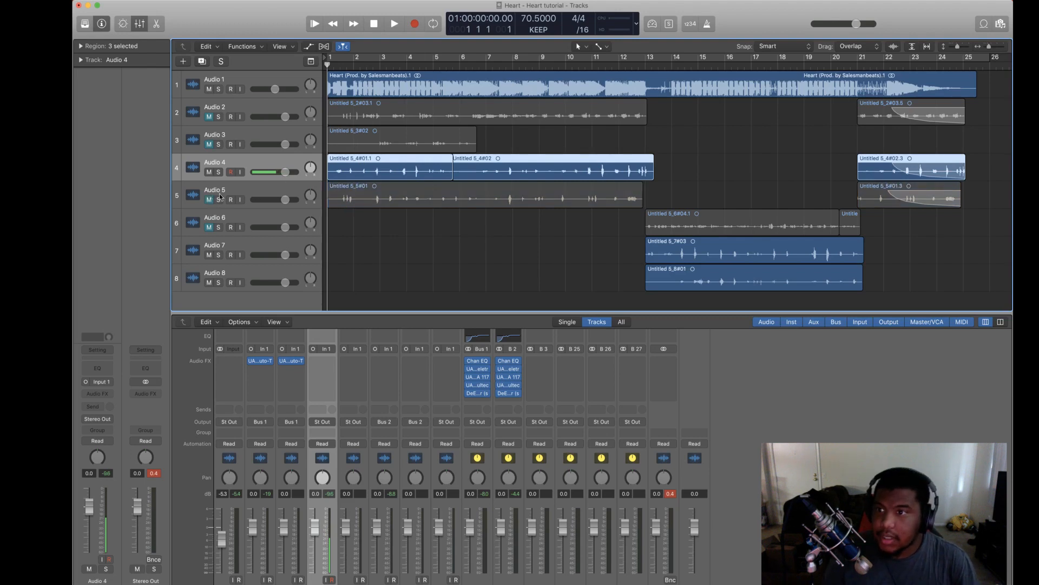
{"action": "key", "text": "space"}
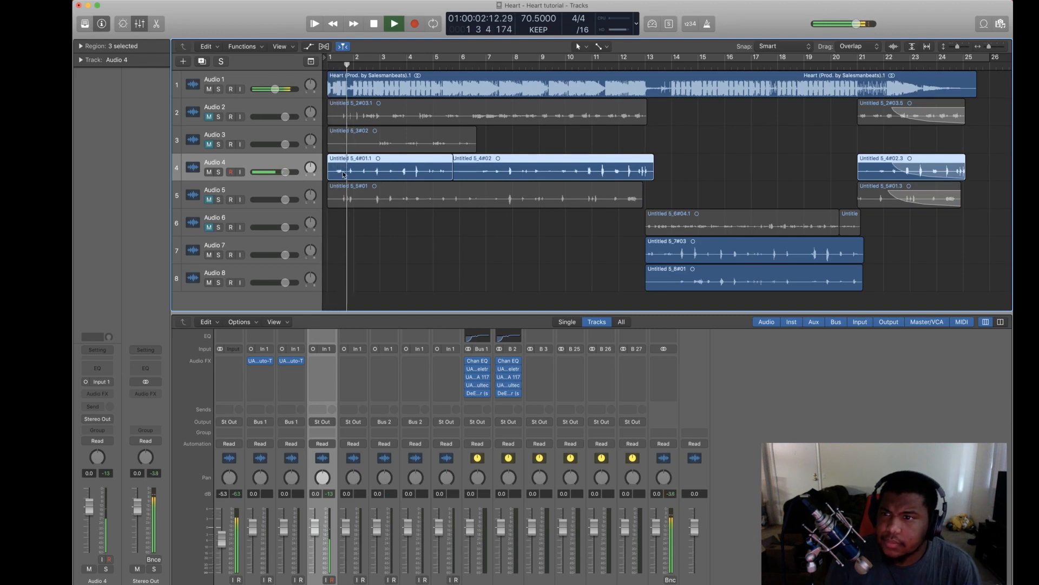
{"action": "left_click", "coordinate": [322, 421]}
{"action": "mouse_move", "coordinate": [340, 453]}
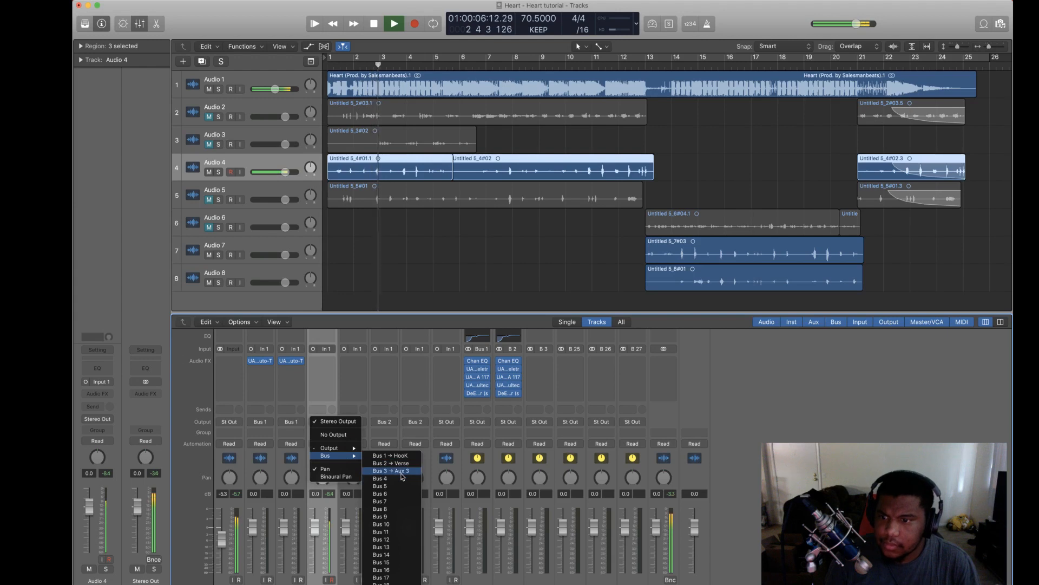
{"action": "left_click", "coordinate": [567, 415]}
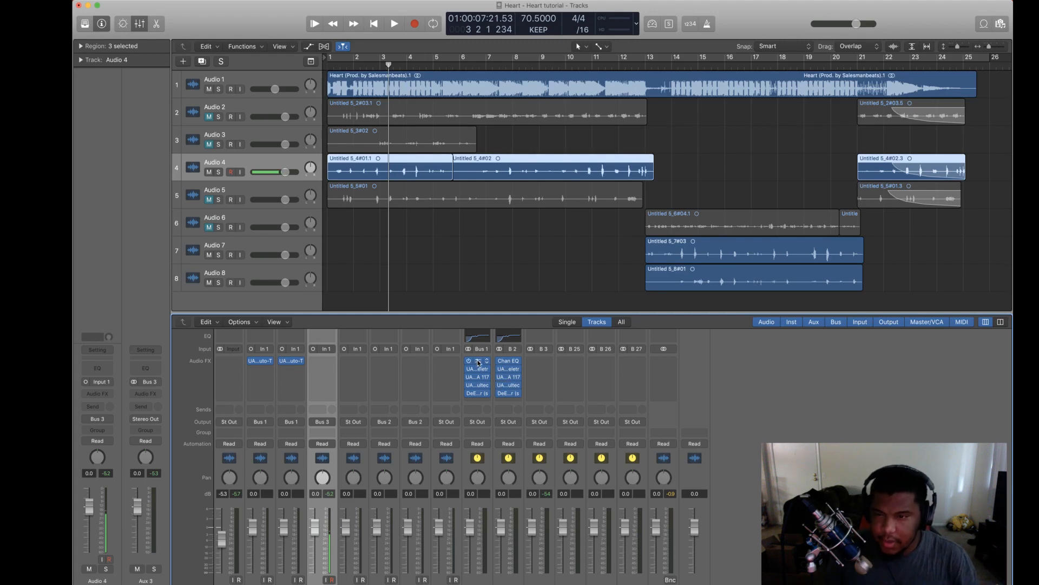
Step: Copy the Channel EQ, UAD Teletronix, UAD 1176, UAD Pultec and DeEsser inserts from the HooK aux to Aux 3
{"action": "left_click_drag", "start_coordinate": [478, 360], "coordinate": [540, 361]}
{"action": "left_click_drag", "start_coordinate": [476, 373], "coordinate": [539, 369]}
{"action": "left_click_drag", "start_coordinate": [477, 376], "coordinate": [540, 385]}
{"action": "left_click_drag", "start_coordinate": [477, 393], "coordinate": [539, 397]}
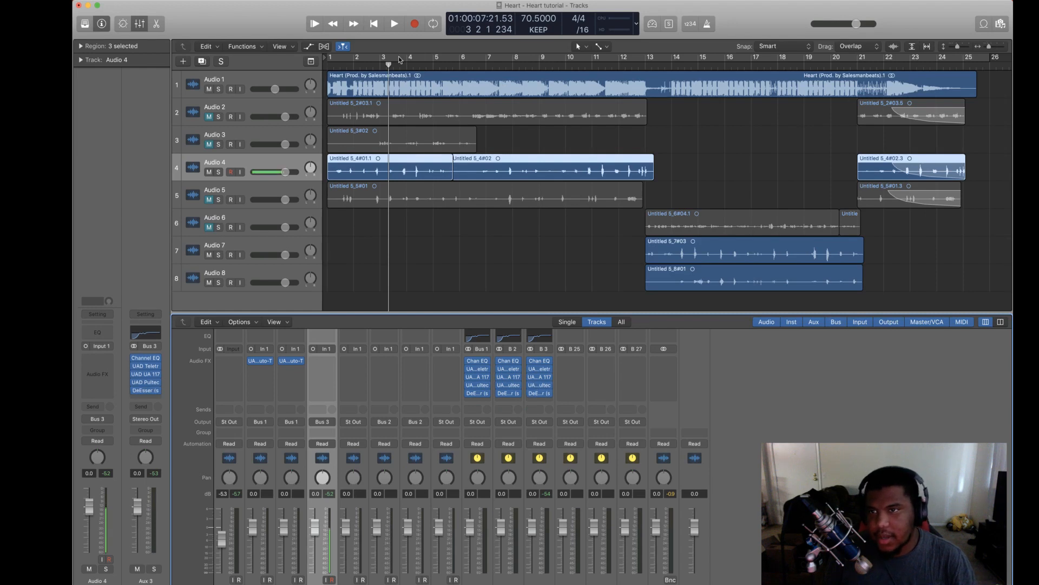
Step: Copy the Auto-Tune insert to Audio 4, Audio 5, Audio 6 and Audio 7 during playback, and return the playhead to the start
{"action": "left_click", "coordinate": [379, 28]}
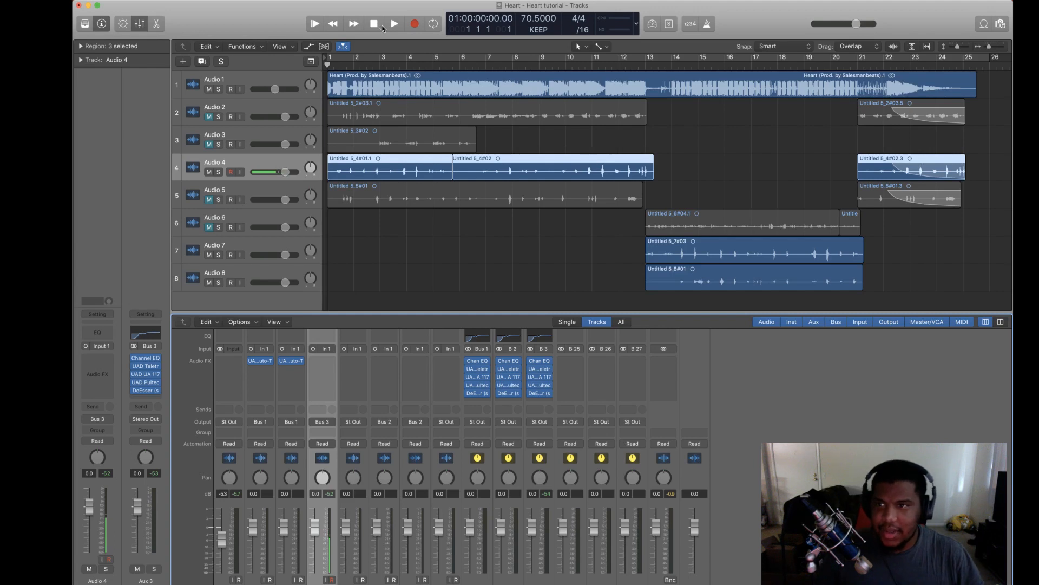
{"action": "left_click", "coordinate": [389, 24]}
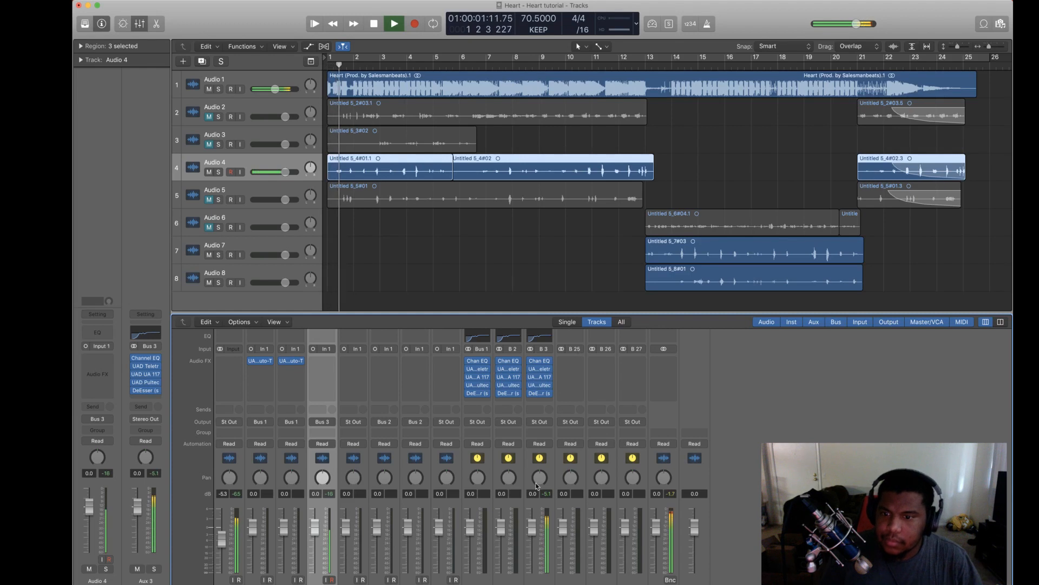
{"action": "left_click_drag", "start_coordinate": [291, 360], "coordinate": [385, 361]}
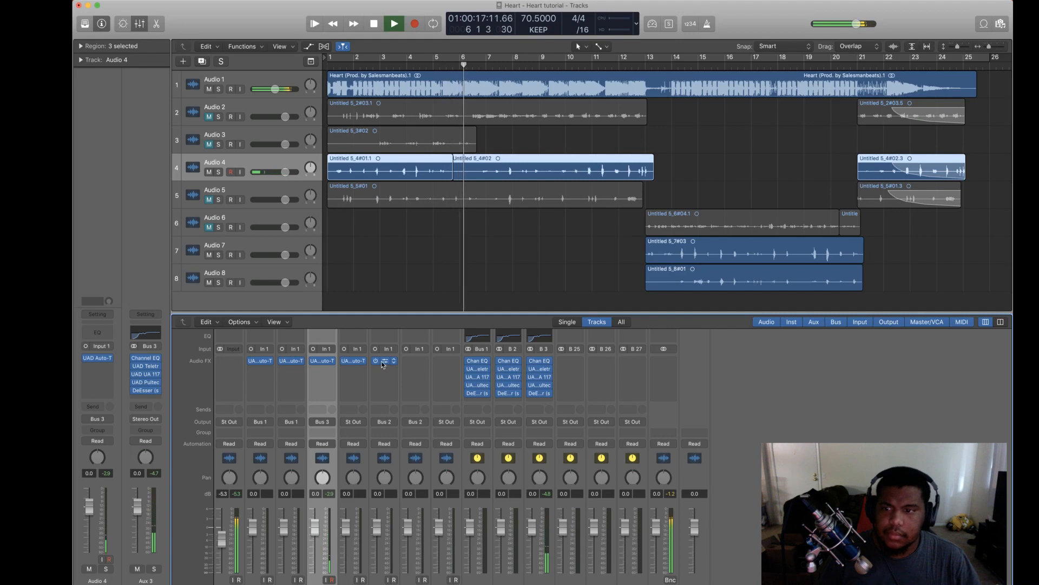
{"action": "left_click_drag", "start_coordinate": [386, 363], "coordinate": [414, 360]}
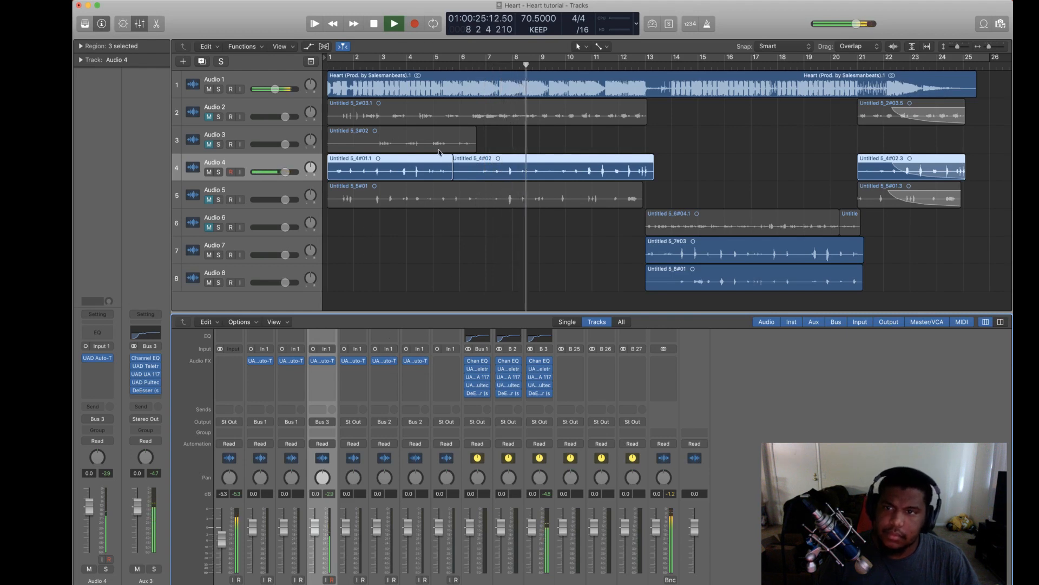
{"action": "left_click", "coordinate": [378, 26]}
{"action": "left_click", "coordinate": [379, 27]}
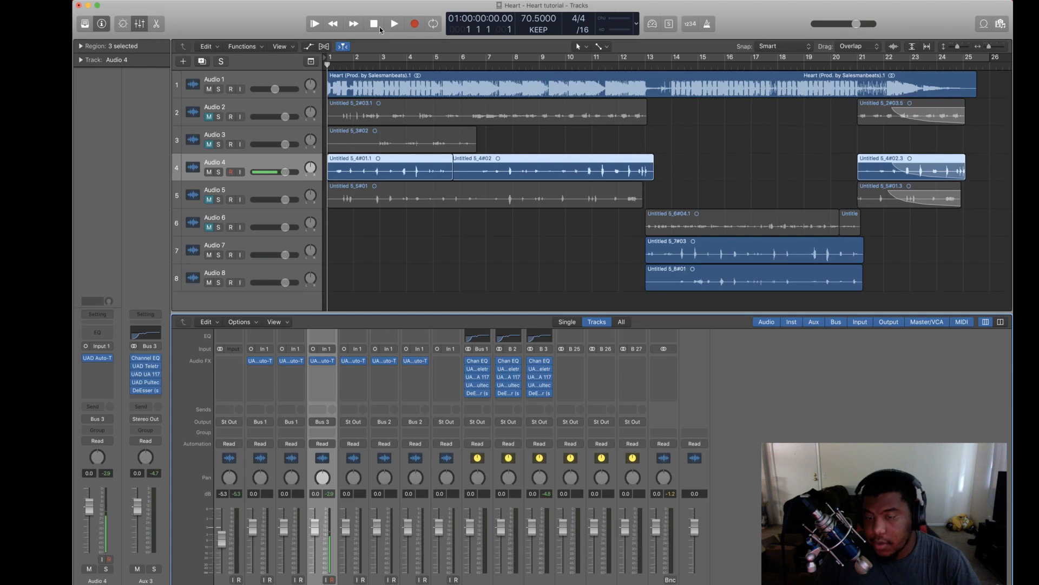
Step: Raise the low-cut frequency of Aux 3's Channel EQ to 320 Hz and close the plug-in
{"action": "left_click", "coordinate": [539, 360]}
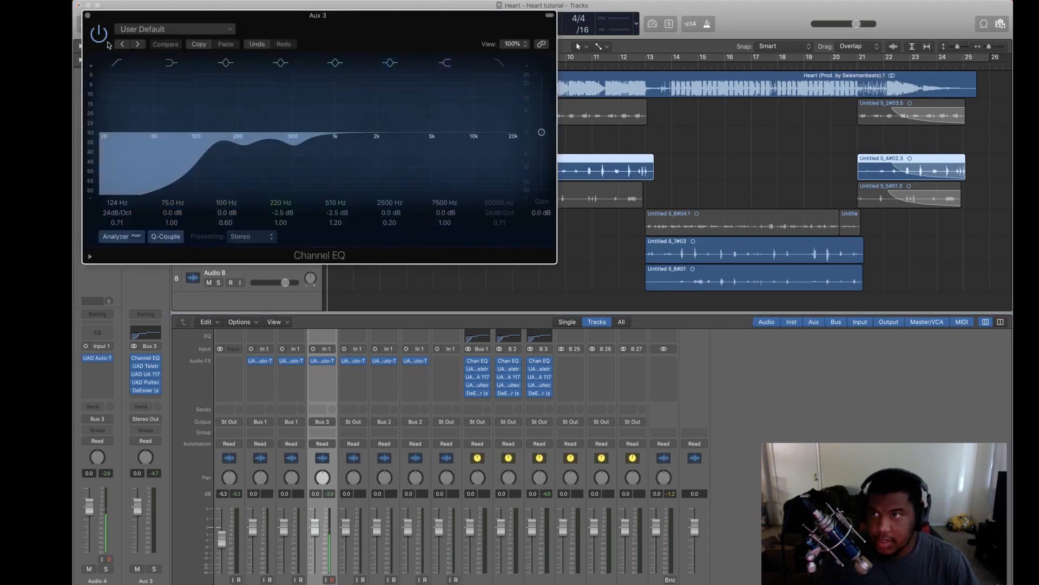
{"action": "left_click_drag", "start_coordinate": [204, 179], "coordinate": [268, 180]}
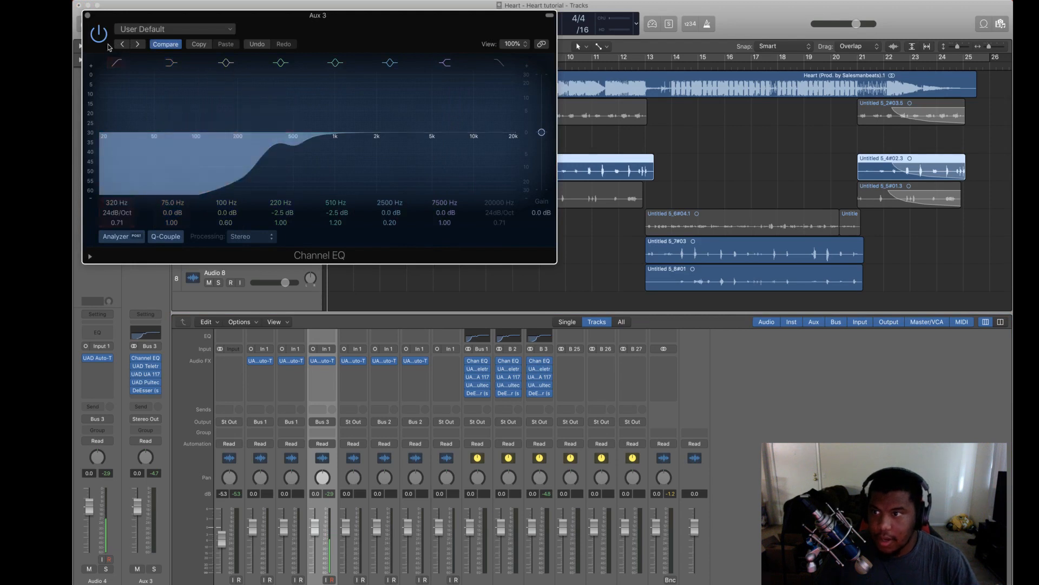
{"action": "left_click", "coordinate": [88, 15]}
Step: Lower the Aux 3 fader to about -2.6 dB during playback, and unmute Audio 2 and Audio 3 to check the balance
{"action": "key", "text": "space"}
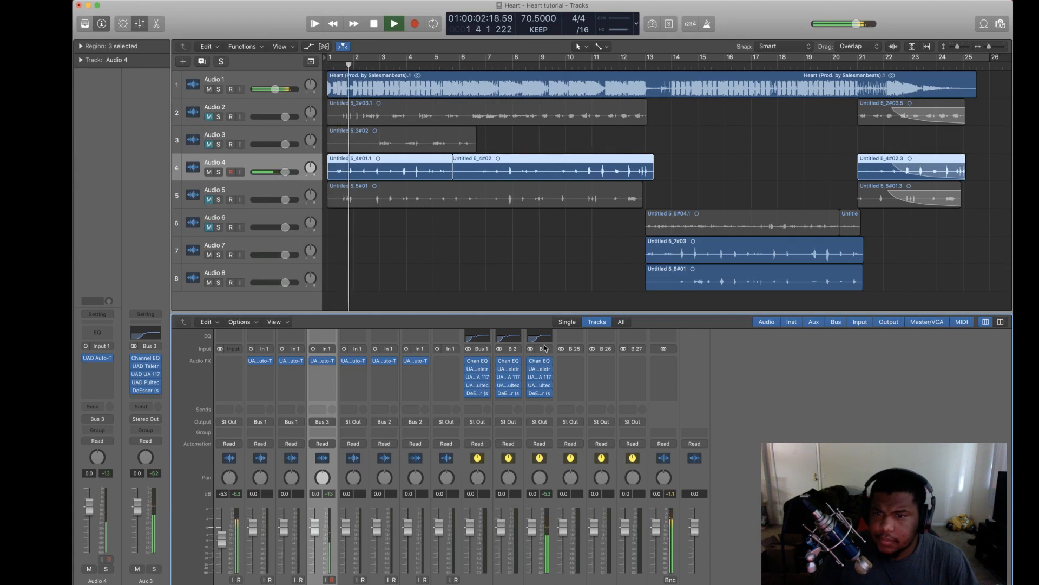
{"action": "left_click_drag", "start_coordinate": [532, 525], "coordinate": [532, 533]}
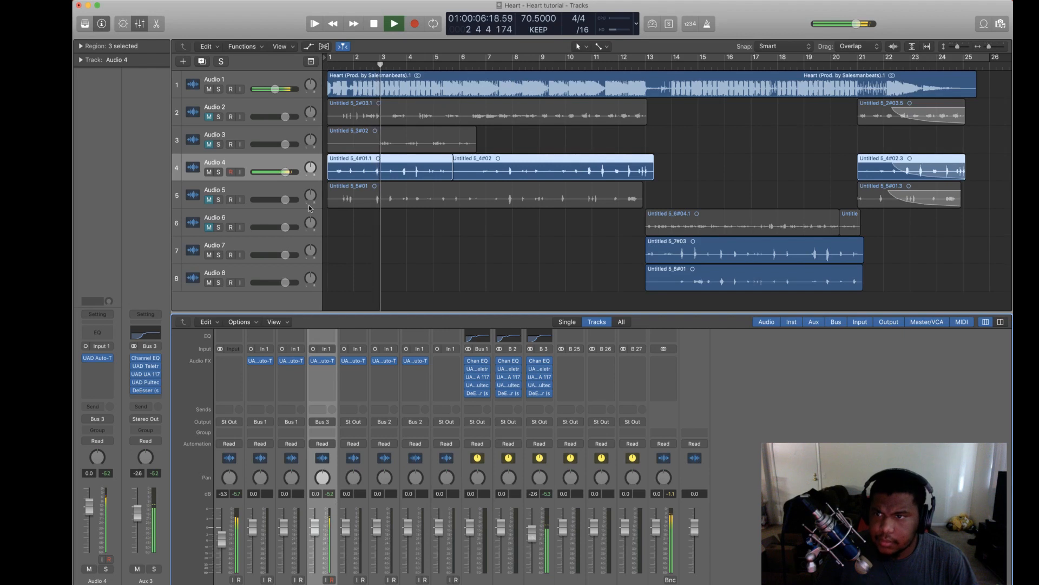
{"action": "left_click", "coordinate": [209, 117]}
{"action": "left_click", "coordinate": [210, 145]}
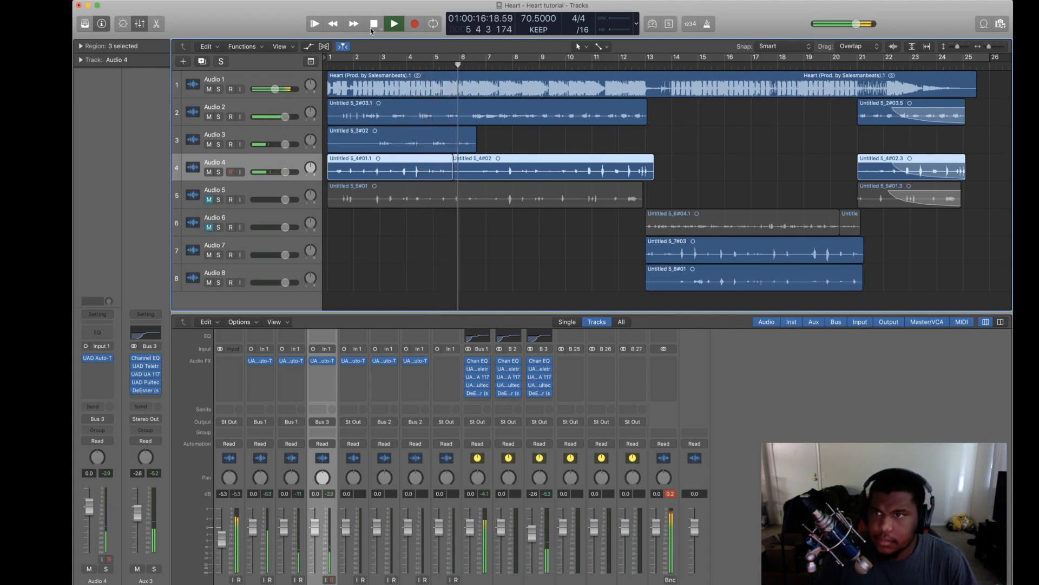
{"action": "key", "text": "space"}
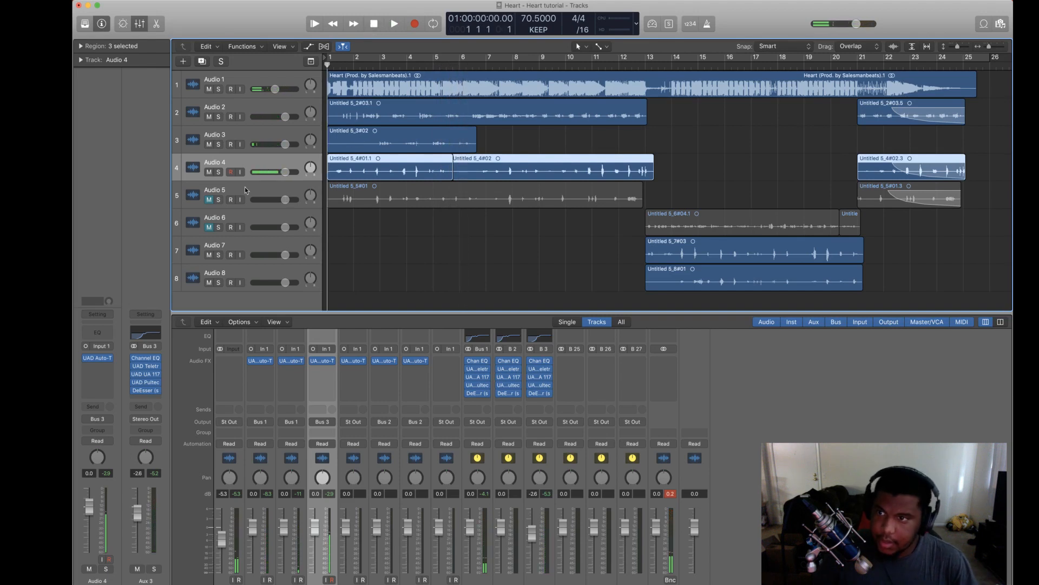
Step: Unmute Audio 5 and route its output to Bus 3 (Aux 3)
{"action": "left_click", "coordinate": [208, 200]}
{"action": "left_click", "coordinate": [235, 188]}
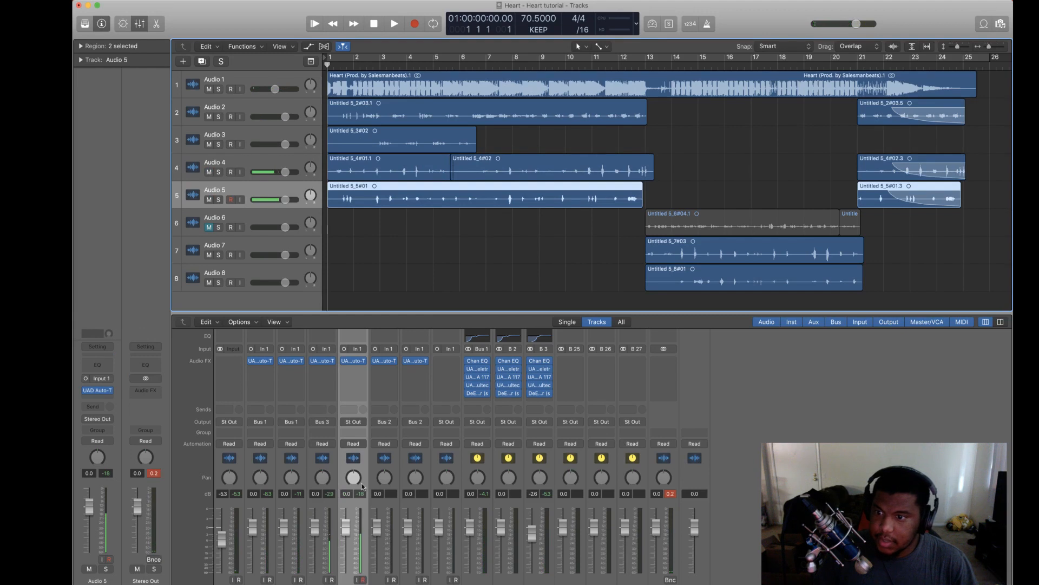
{"action": "left_click", "coordinate": [354, 422]}
{"action": "mouse_move", "coordinate": [374, 455]}
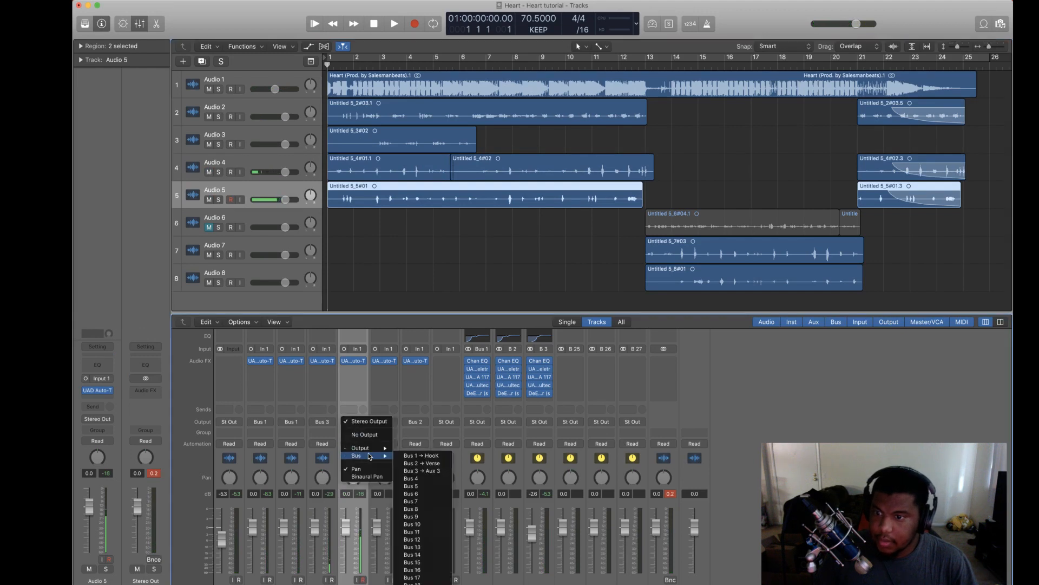
{"action": "left_click", "coordinate": [417, 472]}
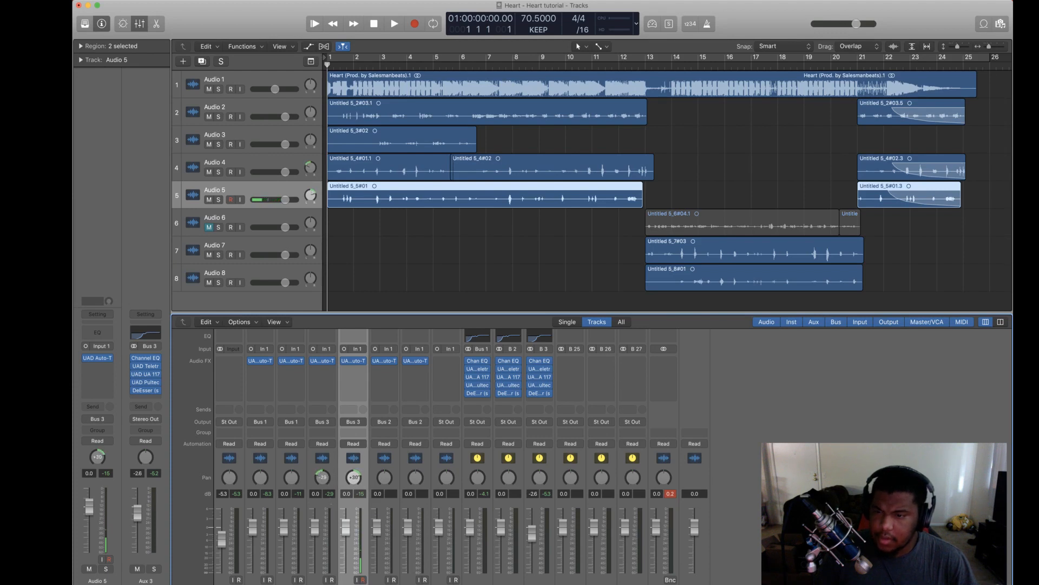
Step: Listen to the hook with its background vocals from the start, and place the playhead at bar 13
{"action": "key", "text": "space"}
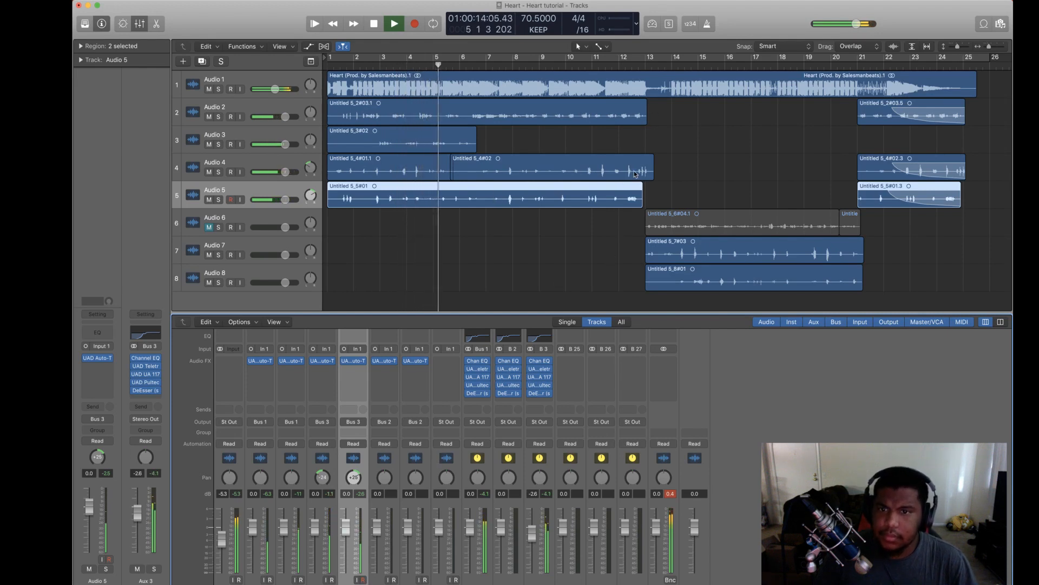
{"action": "key", "text": "space"}
{"action": "left_click", "coordinate": [645, 66]}
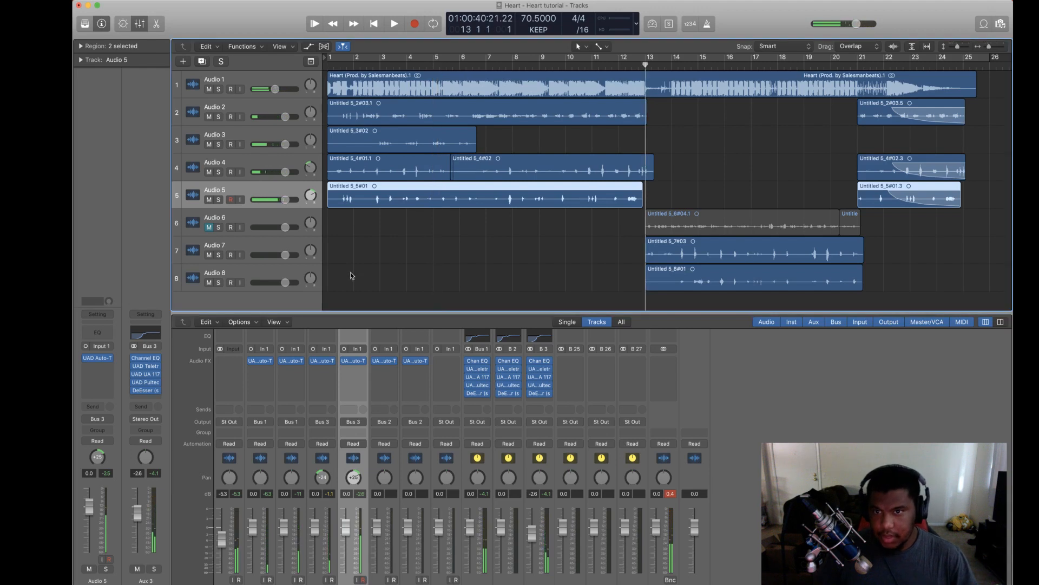
Step: Route the outputs of Audio 7 and Audio 8 to Bus 3 (Aux 3)
{"action": "left_click", "coordinate": [421, 465]}
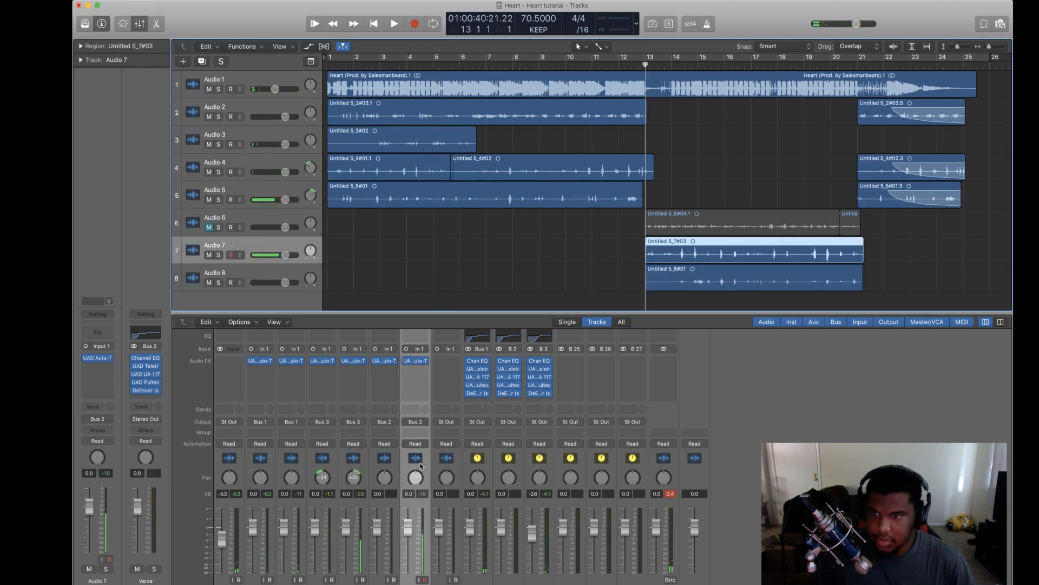
{"action": "left_click", "coordinate": [415, 422]}
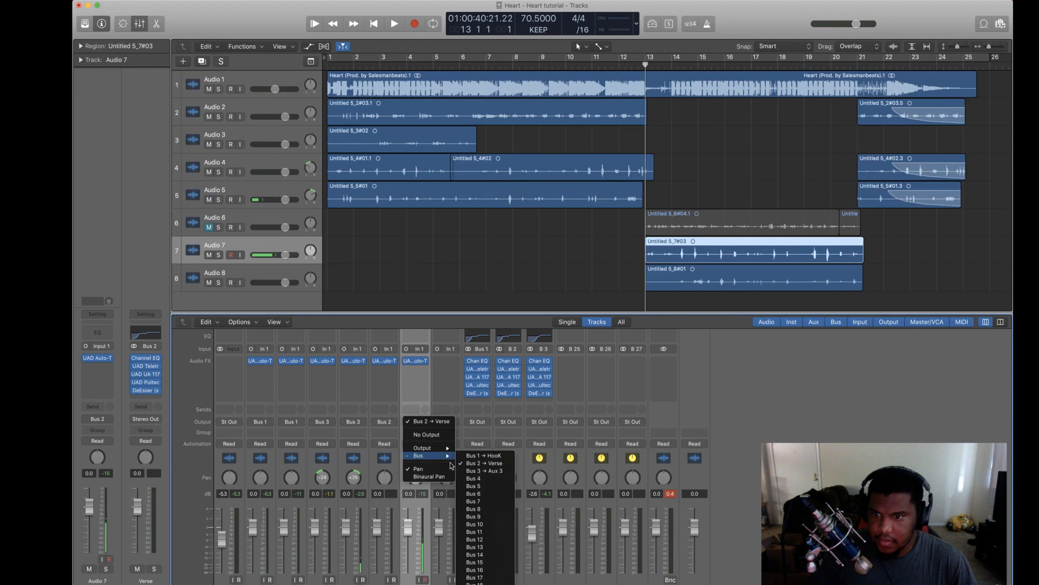
{"action": "mouse_move", "coordinate": [449, 461]}
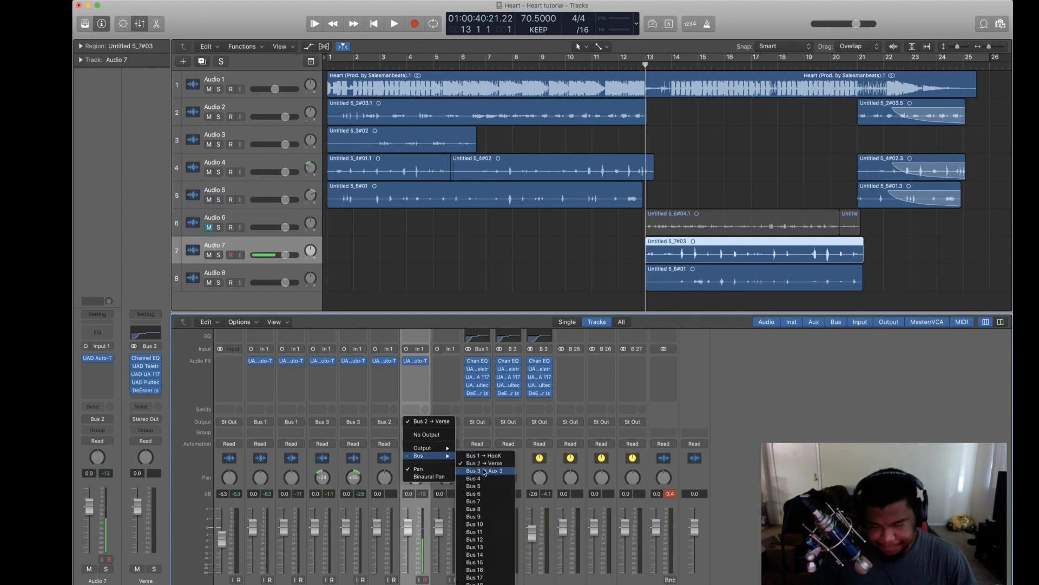
{"action": "left_click", "coordinate": [484, 471]}
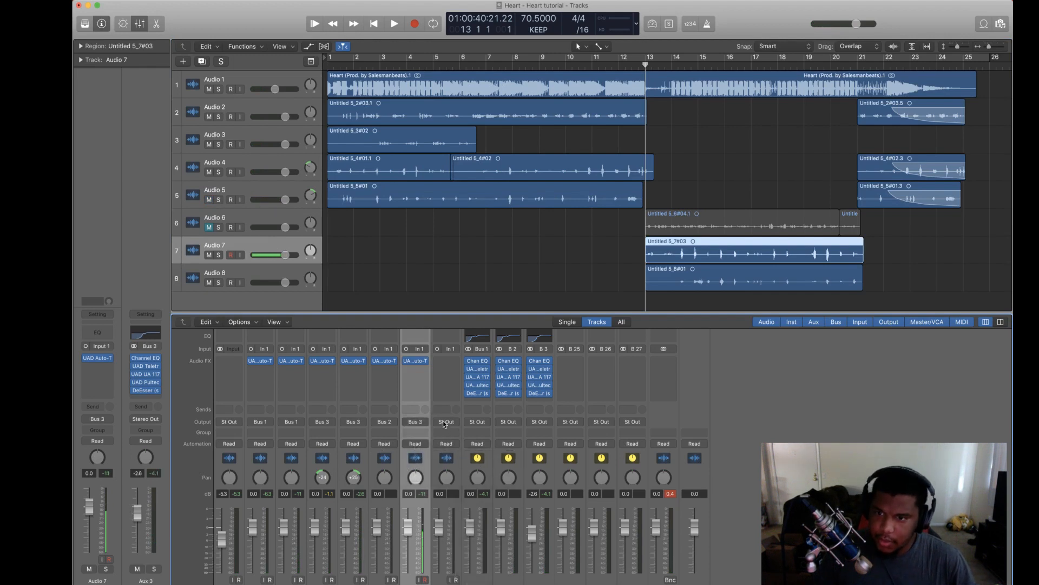
{"action": "left_click", "coordinate": [446, 422]}
{"action": "mouse_move", "coordinate": [454, 456]}
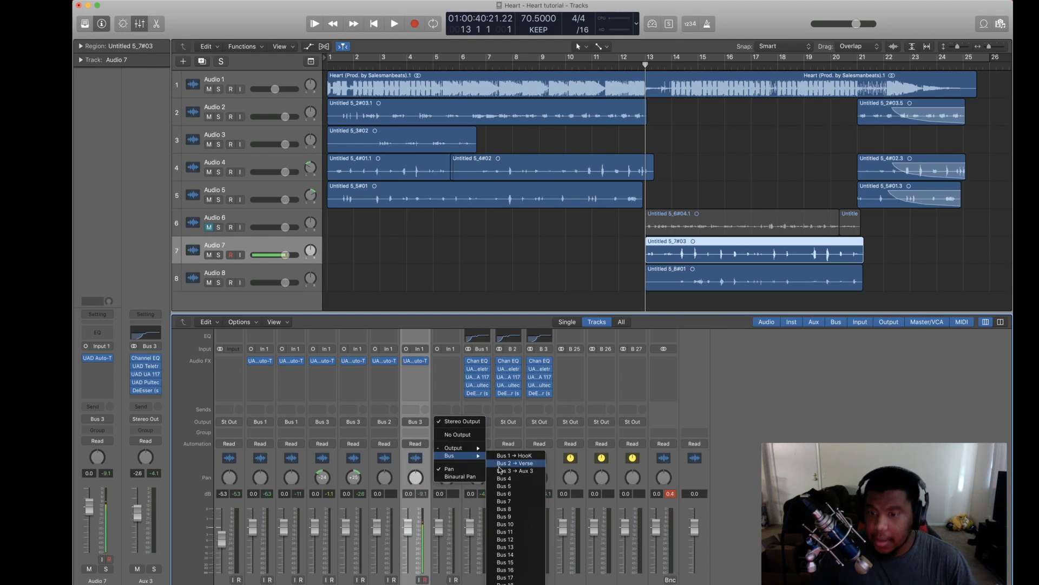
{"action": "left_click", "coordinate": [515, 470]}
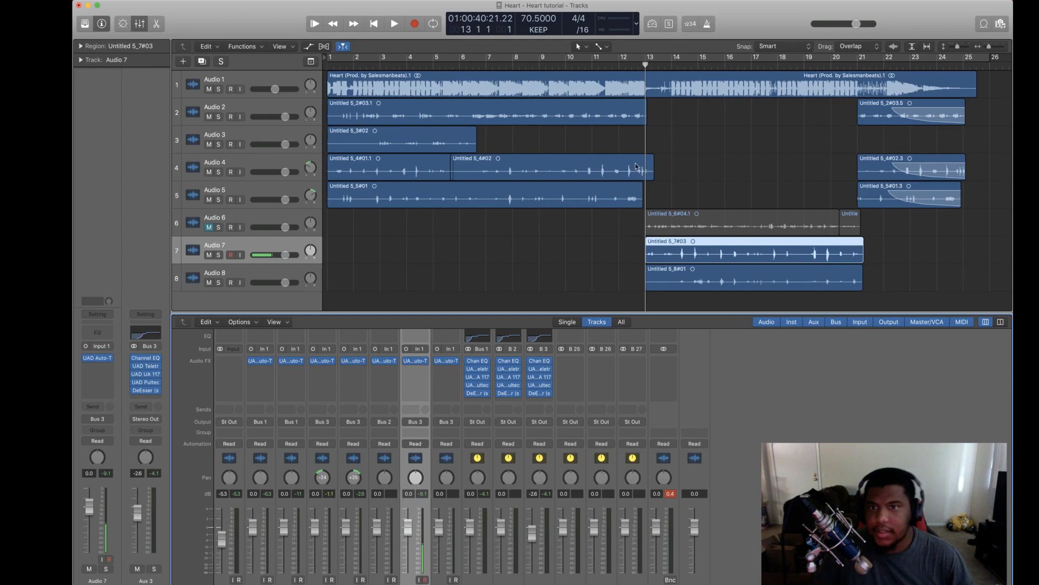
Step: Play the mix from the start of the song to about bar 2
{"action": "left_click", "coordinate": [372, 24]}
{"action": "left_click", "coordinate": [394, 24]}
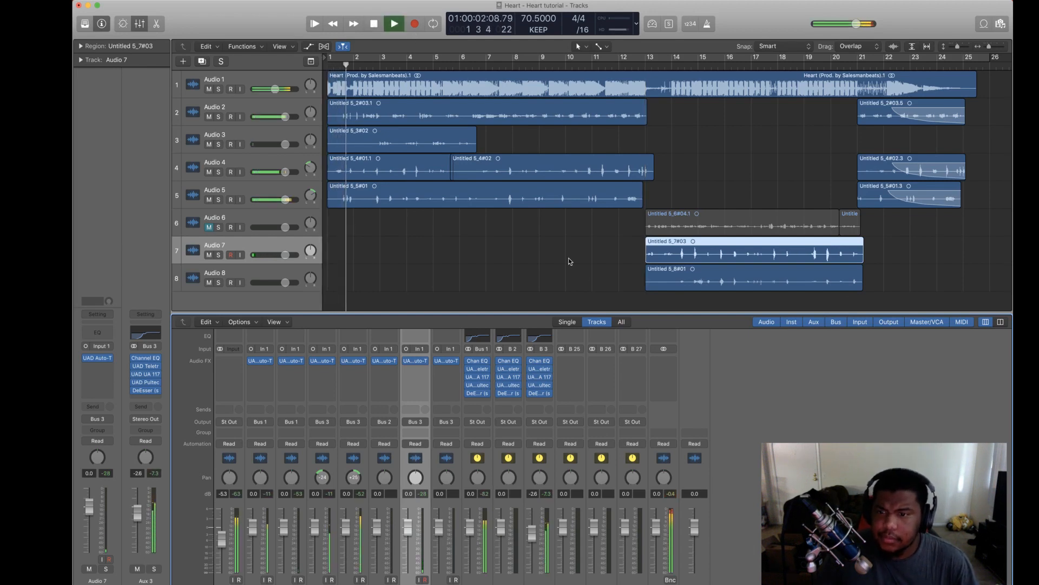
{"action": "key", "text": "space"}
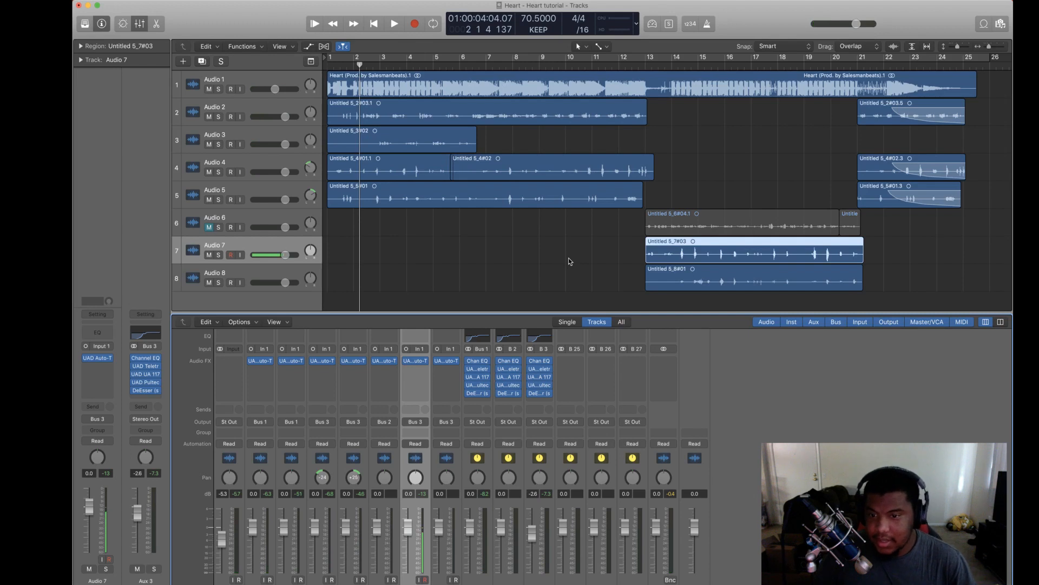
Step: Look over the hook and verse regions across the arrangement and resume playback of the mix
{"action": "scroll", "coordinate": [641, 225], "scroll_direction": "right", "scroll_amount": 6}
{"action": "scroll", "coordinate": [641, 225], "scroll_direction": "left", "scroll_amount": 6}
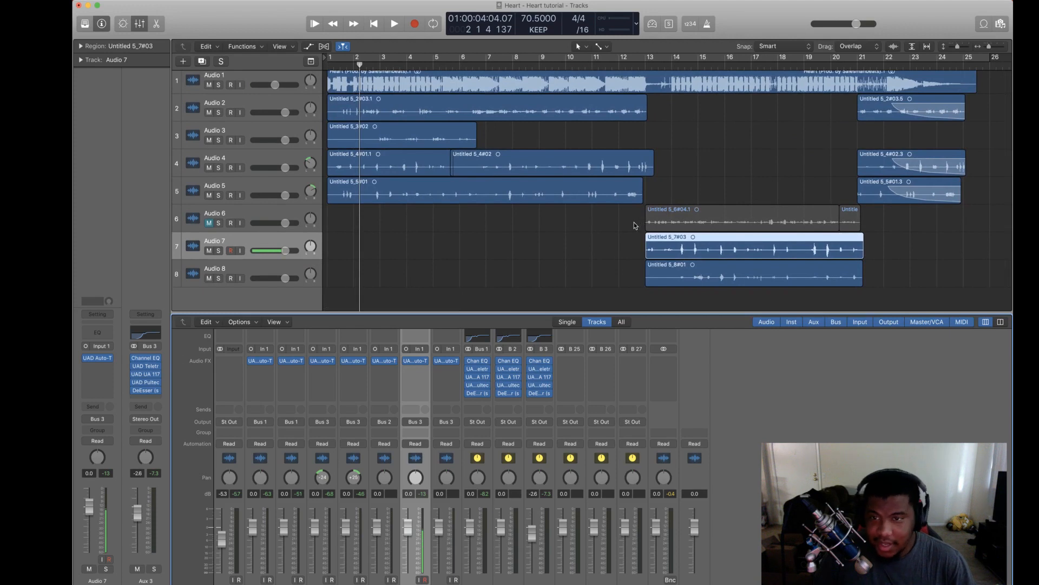
{"action": "scroll", "coordinate": [697, 226], "scroll_direction": "right", "scroll_amount": 3}
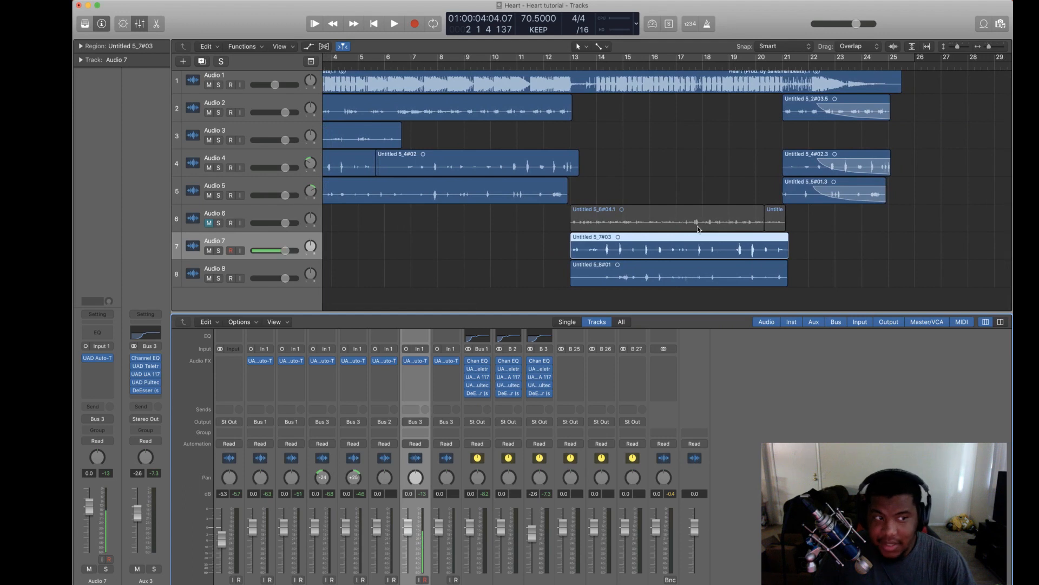
{"action": "scroll", "coordinate": [697, 226], "scroll_direction": "left", "scroll_amount": 3}
{"action": "scroll", "coordinate": [698, 226], "scroll_direction": "right", "scroll_amount": 4}
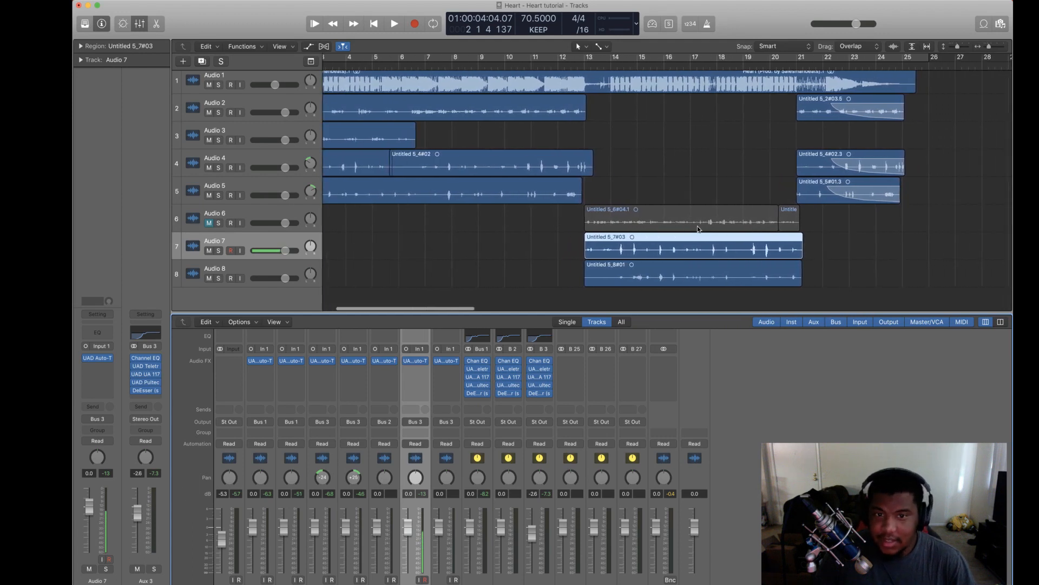
{"action": "scroll", "coordinate": [697, 226], "scroll_direction": "left", "scroll_amount": 1}
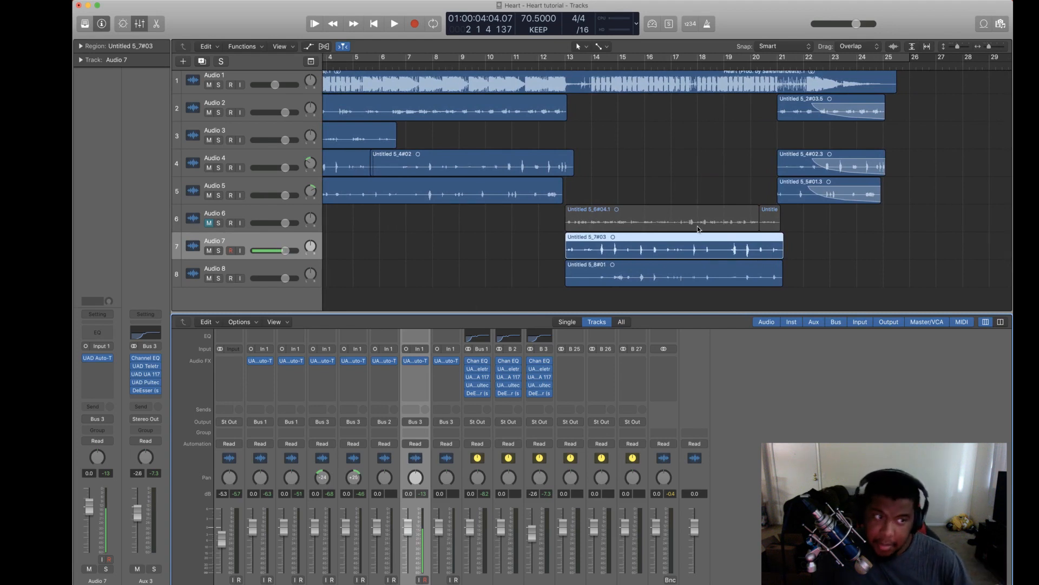
{"action": "scroll", "coordinate": [732, 178], "scroll_direction": "left", "scroll_amount": 4}
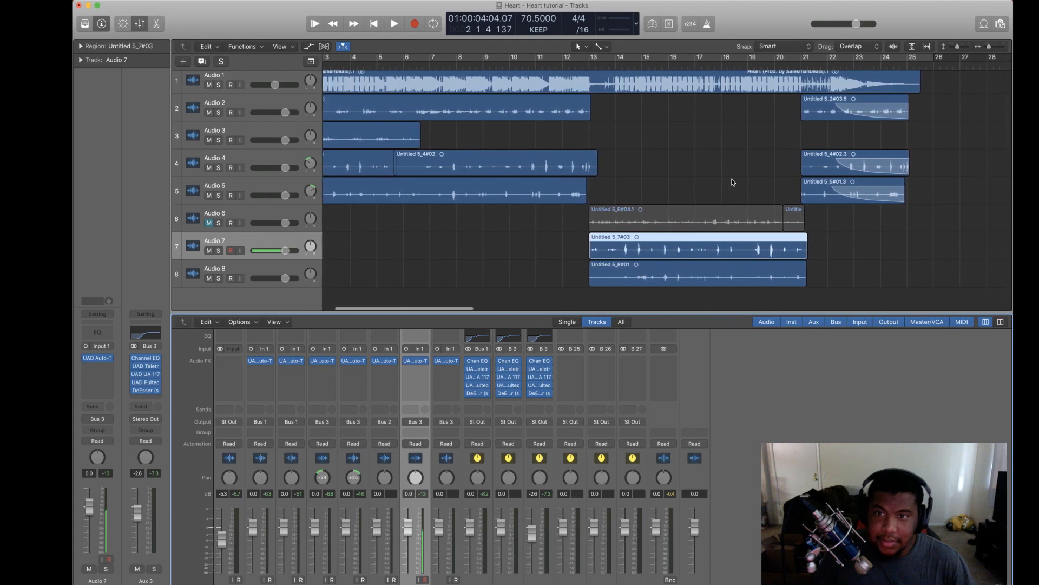
{"action": "scroll", "coordinate": [585, 128], "scroll_direction": "right", "scroll_amount": 1}
{"action": "key", "text": "space"}
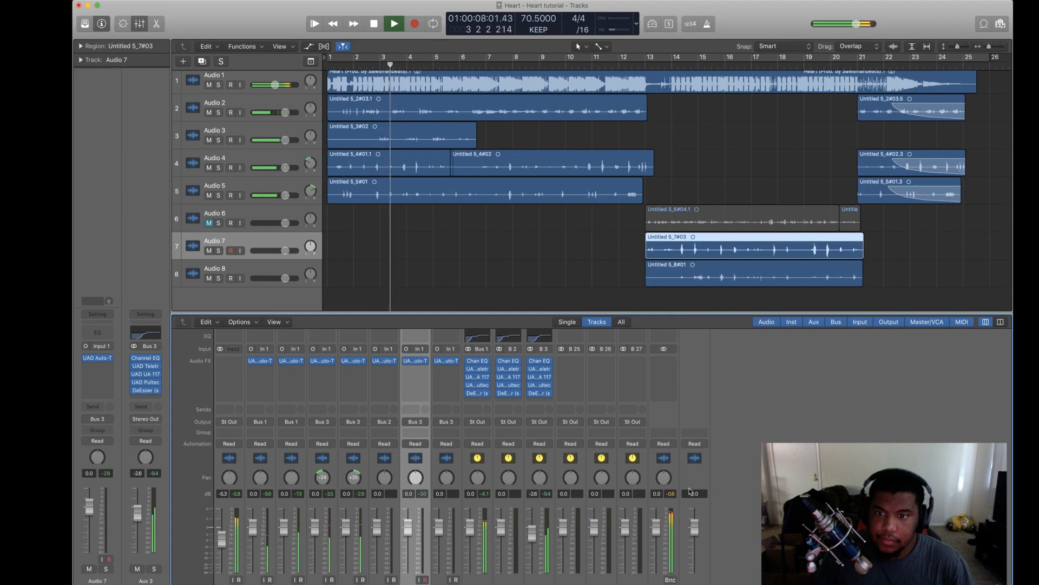
Step: Listen to the mix up to the end of bar 6 and stop playback
{"action": "scroll", "coordinate": [671, 425], "scroll_direction": "up", "scroll_amount": 3}
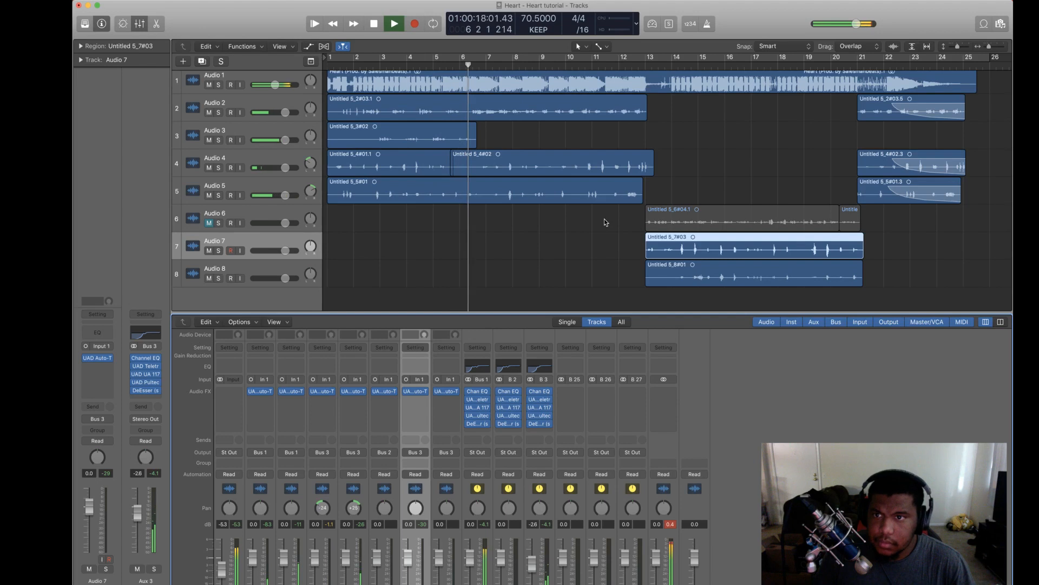
{"action": "key", "text": "space"}
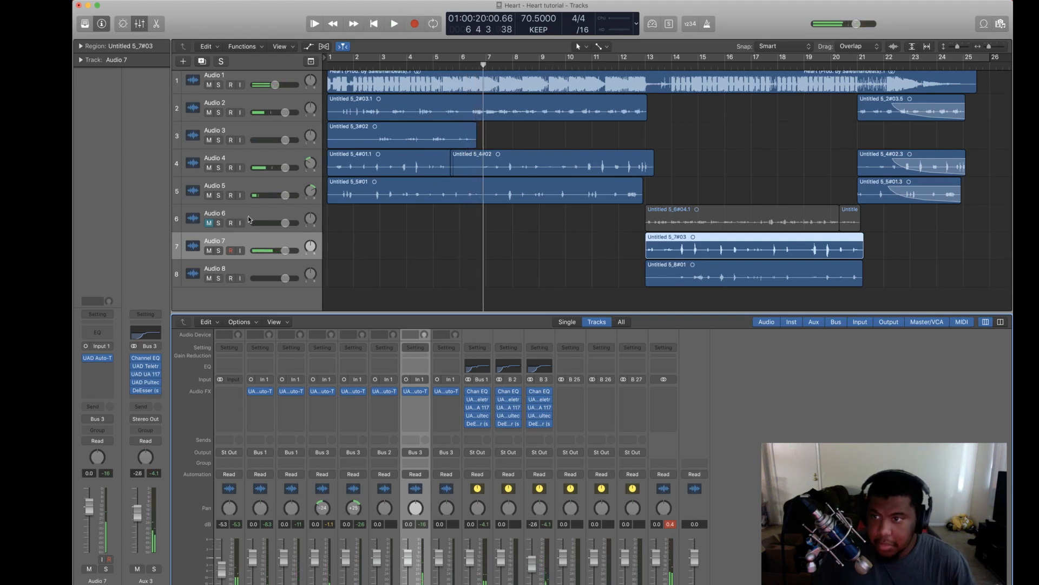
Step: Mute Audio 4 through Audio 8, leave Audio 3 unmuted, select Audio 2, and play the lead hook vocals with the beat to bar 2
{"action": "left_click", "coordinate": [209, 222]}
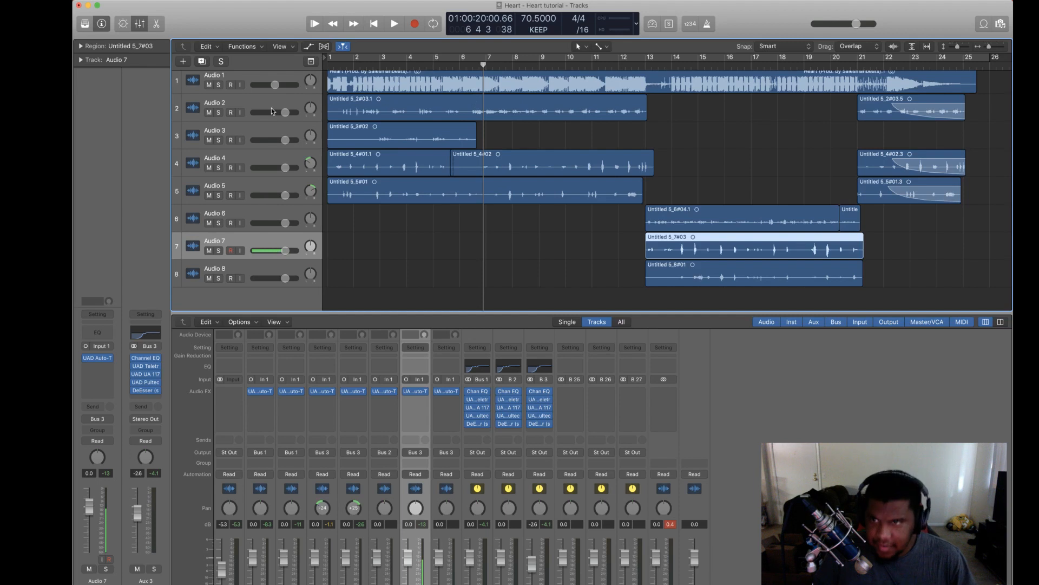
{"action": "left_click_drag", "start_coordinate": [210, 140], "coordinate": [218, 277]}
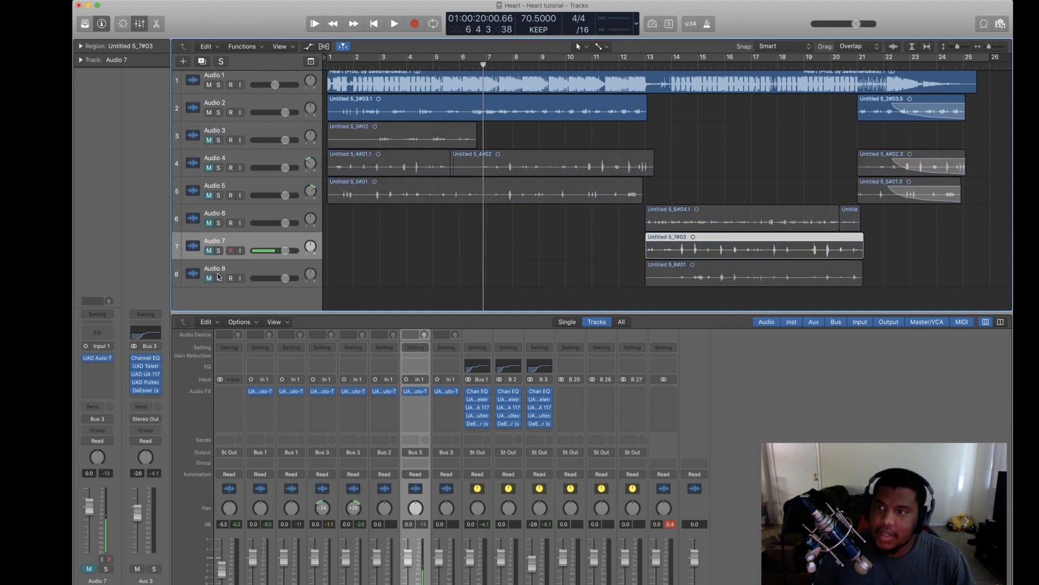
{"action": "key", "text": "space"}
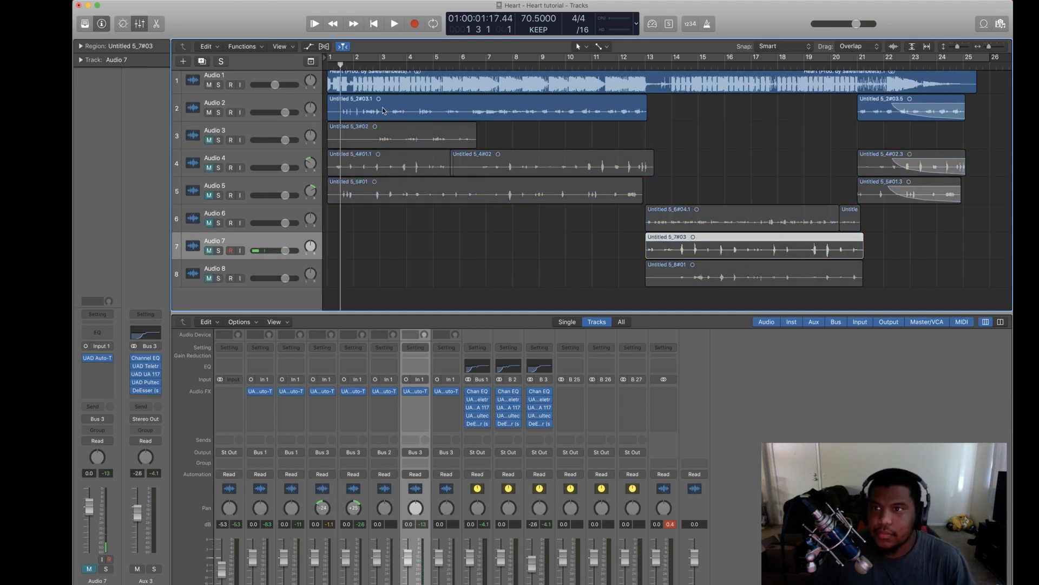
{"action": "left_click", "coordinate": [211, 141]}
{"action": "left_click", "coordinate": [249, 101]}
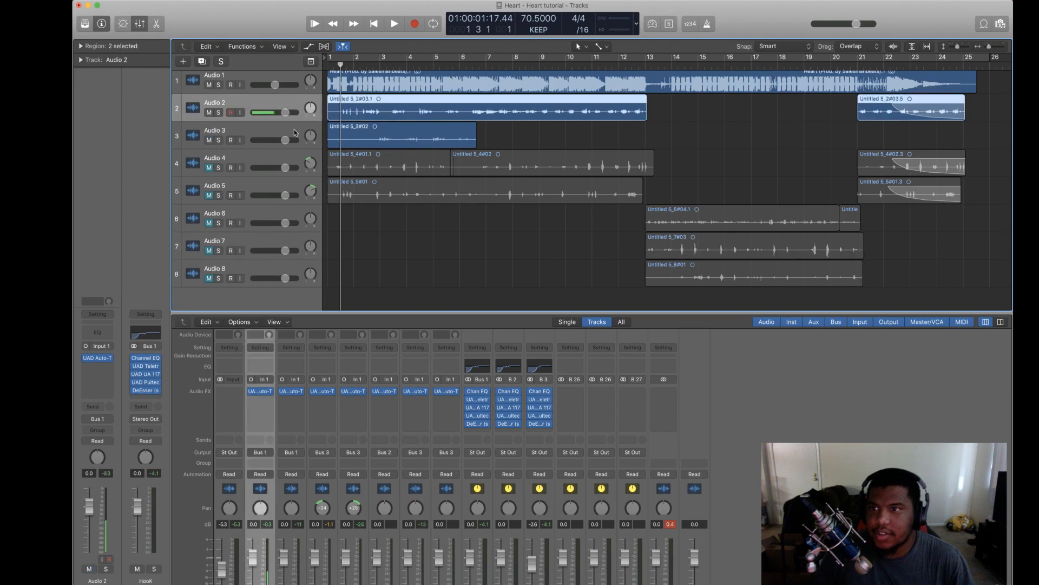
{"action": "key", "text": "space"}
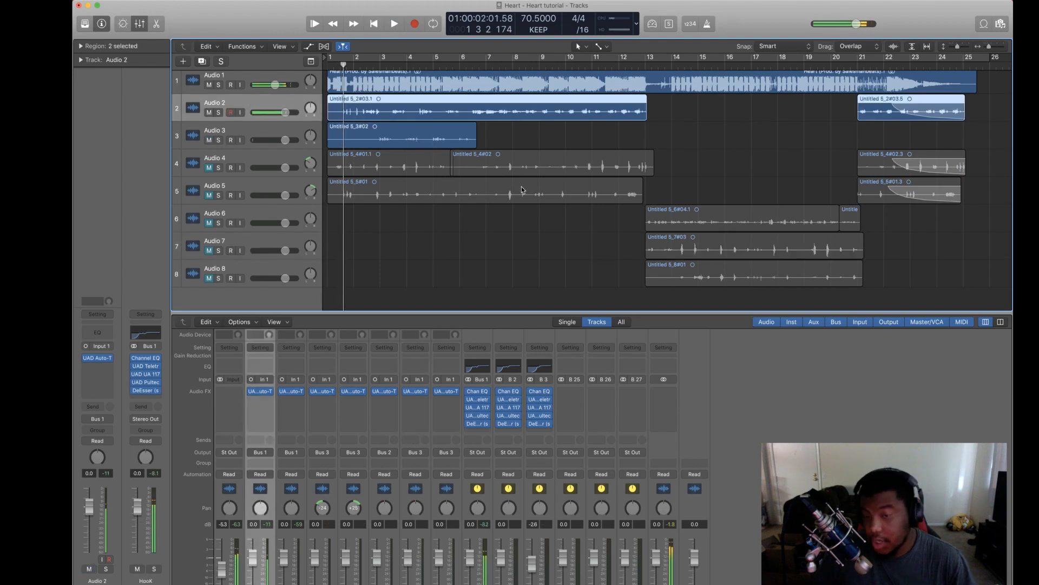
Step: Insert the ValhallaVintageVerb reverb on the Aux 4 channel
{"action": "left_click", "coordinate": [579, 394]}
{"action": "mouse_move", "coordinate": [617, 581]}
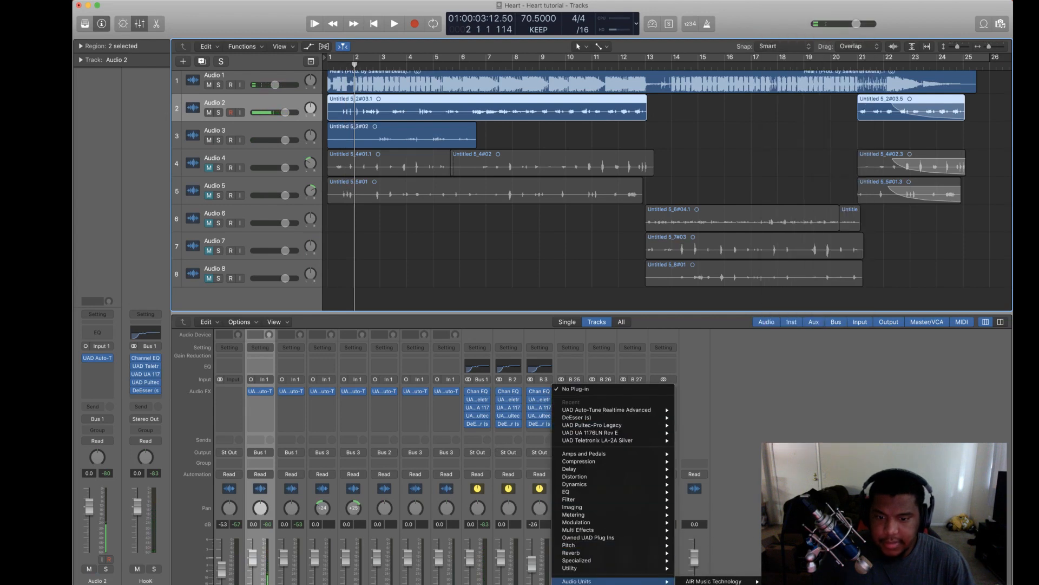
{"action": "left_click", "coordinate": [720, 580]}
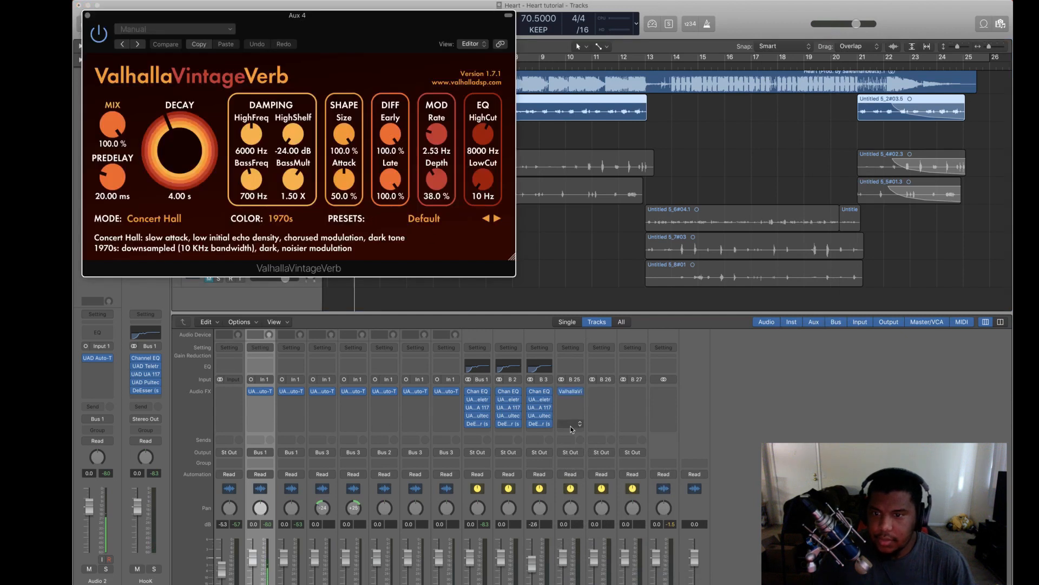
Step: Review the bus options for Audio 8's output without changing the routing, and close the ValhallaVintageVerb window
{"action": "left_click", "coordinate": [444, 452]}
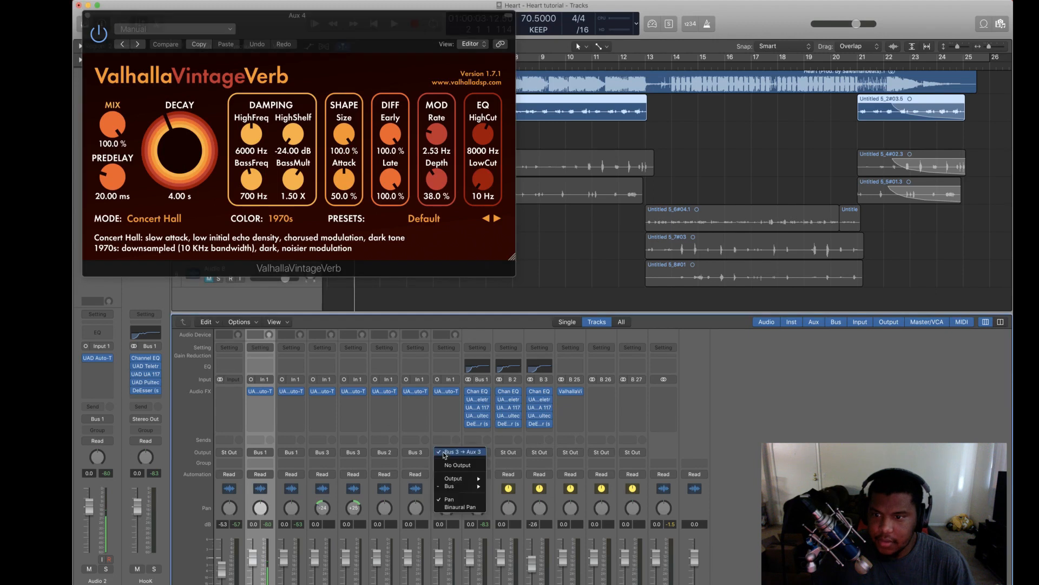
{"action": "mouse_move", "coordinate": [457, 488]}
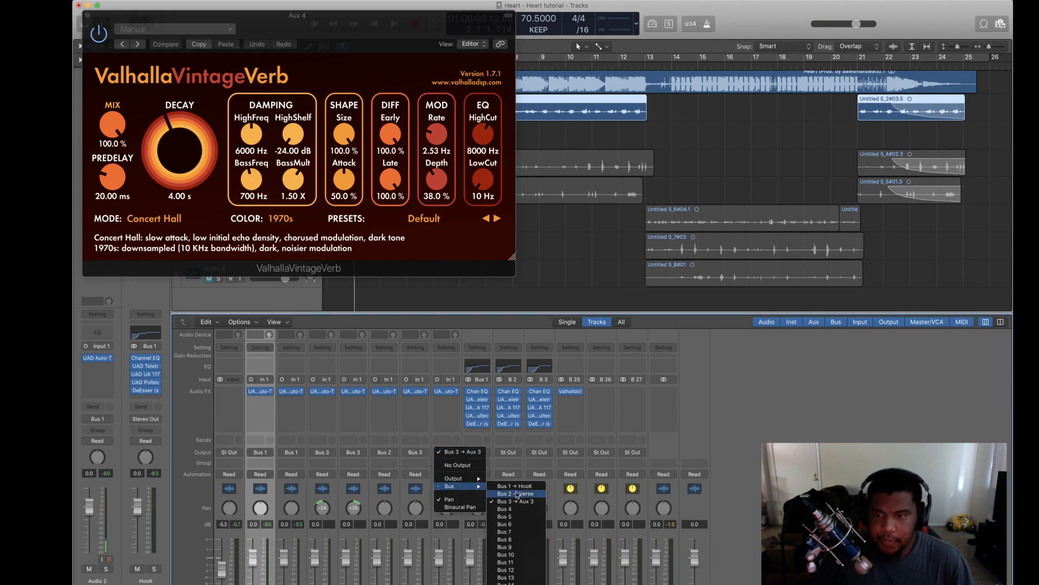
{"action": "left_click", "coordinate": [771, 409]}
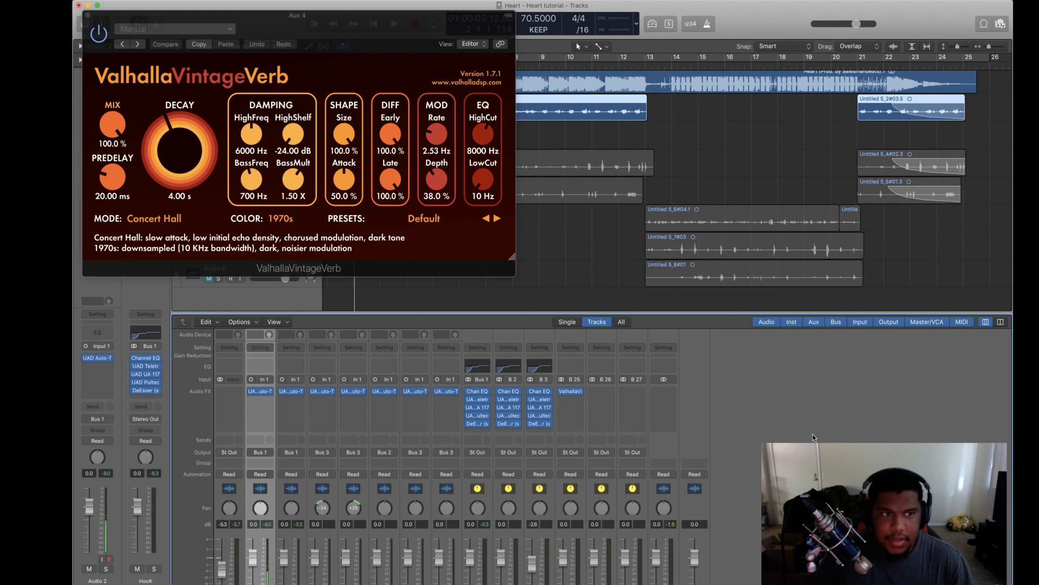
{"action": "left_click", "coordinate": [772, 410]}
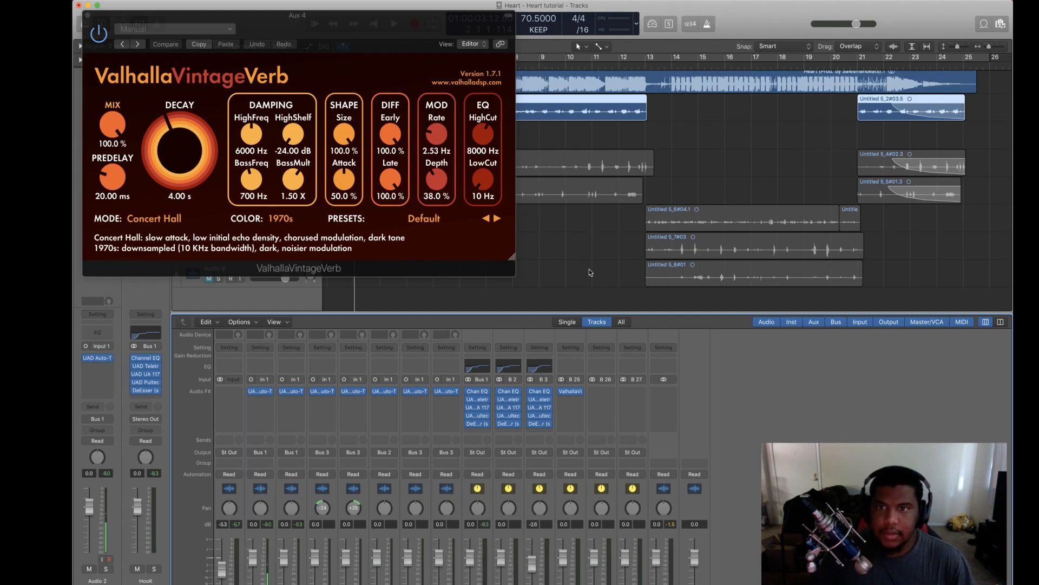
{"action": "left_click", "coordinate": [88, 15]}
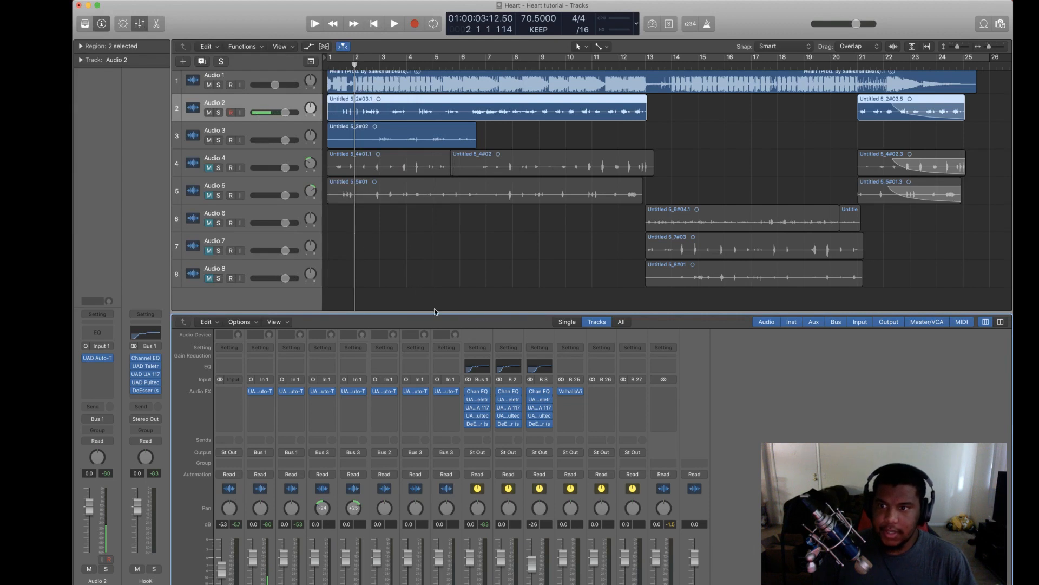
Step: Enlarge the mixer area to show the complete channel strips, and review the bus options for Audio 7's output
{"action": "left_click_drag", "start_coordinate": [437, 311], "coordinate": [438, 80]}
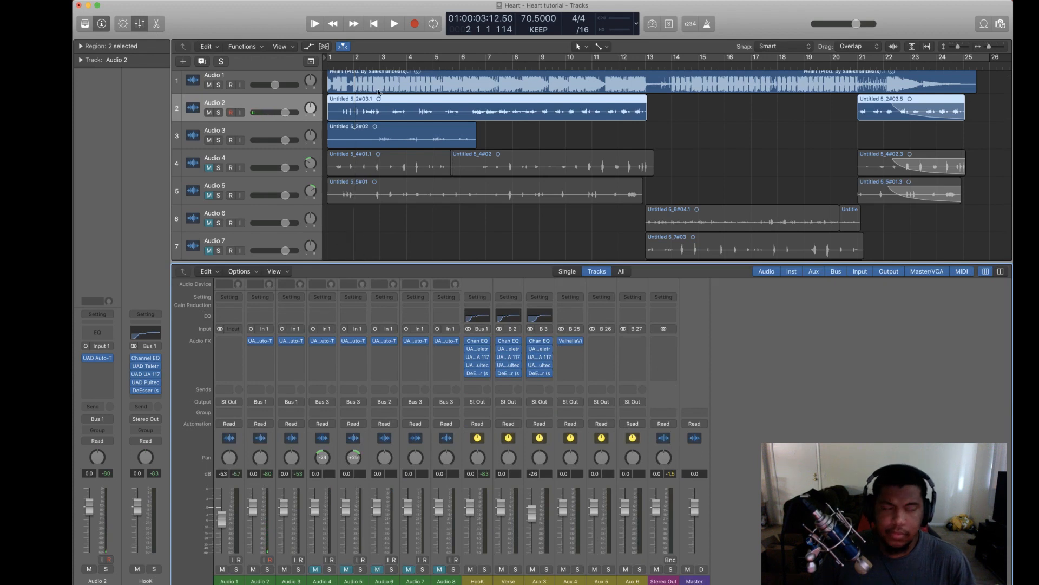
{"action": "left_click", "coordinate": [415, 401]}
{"action": "mouse_move", "coordinate": [426, 438]}
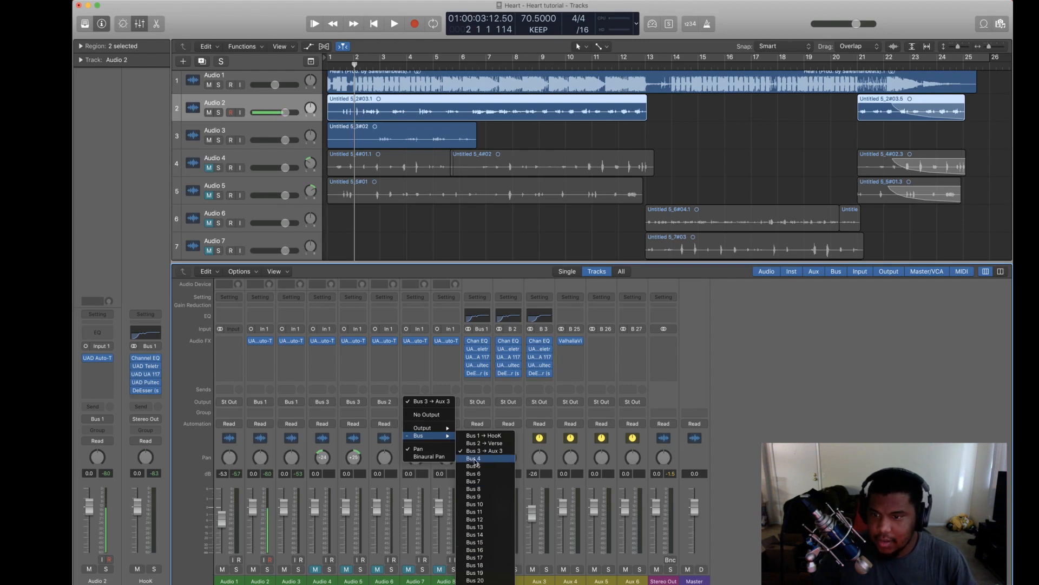
{"action": "left_click", "coordinate": [770, 385]}
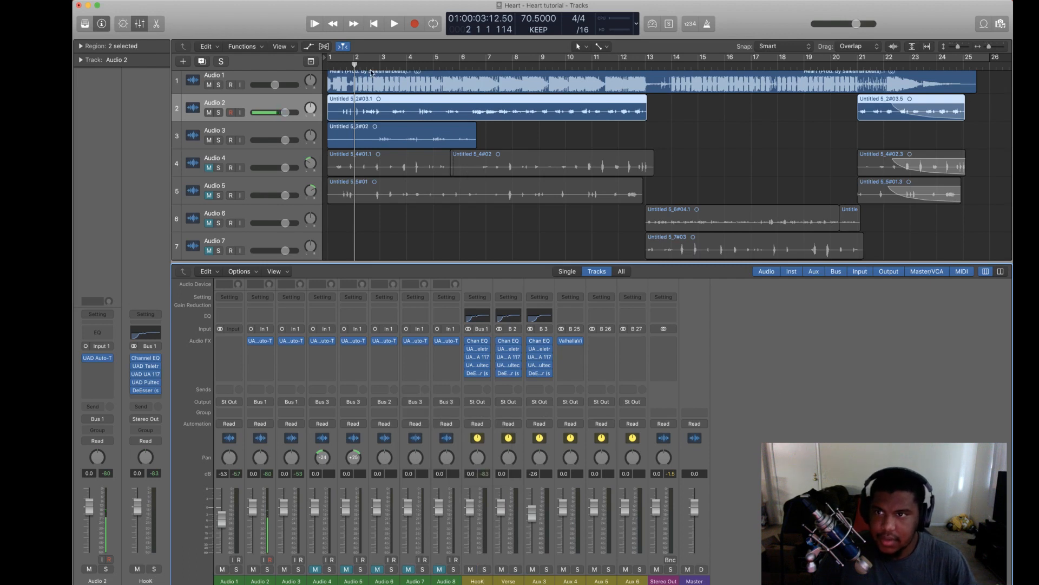
Step: Play the beat and lead hook vocals briefly from the start of the song
{"action": "left_click", "coordinate": [373, 23]}
{"action": "key", "text": "space"}
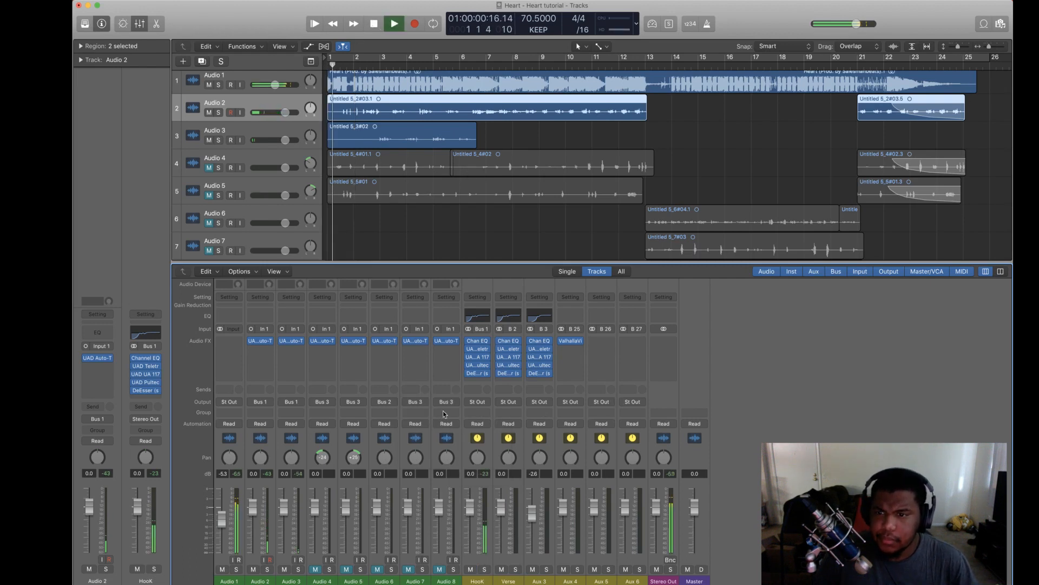
{"action": "key", "text": "space"}
Step: Add a Bus 25 send to the HooK aux, feeding the reverb on Aux 4, and raise its level to +6.0 dB
{"action": "left_click", "coordinate": [474, 390]}
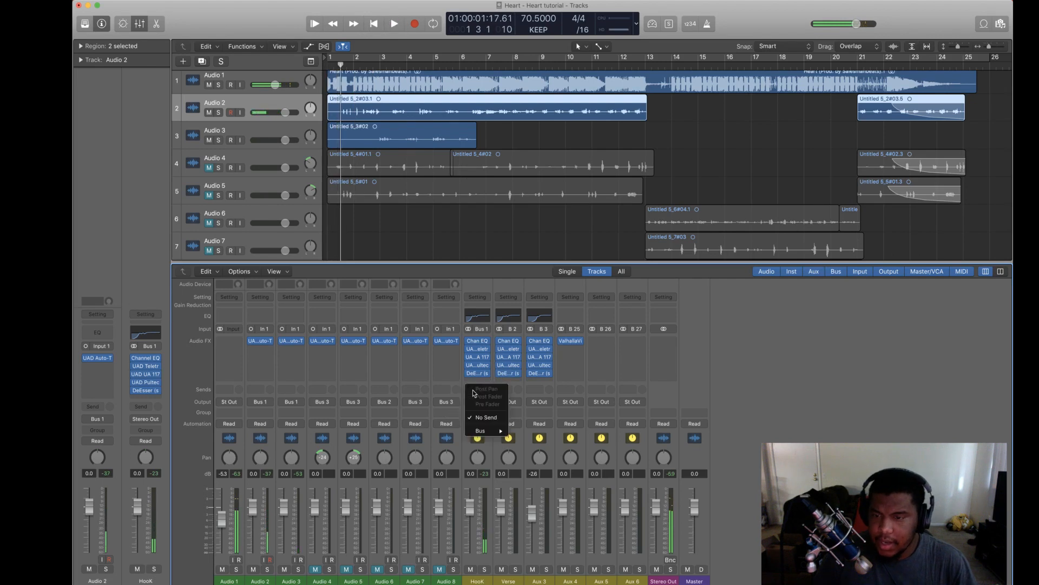
{"action": "mouse_move", "coordinate": [490, 432]}
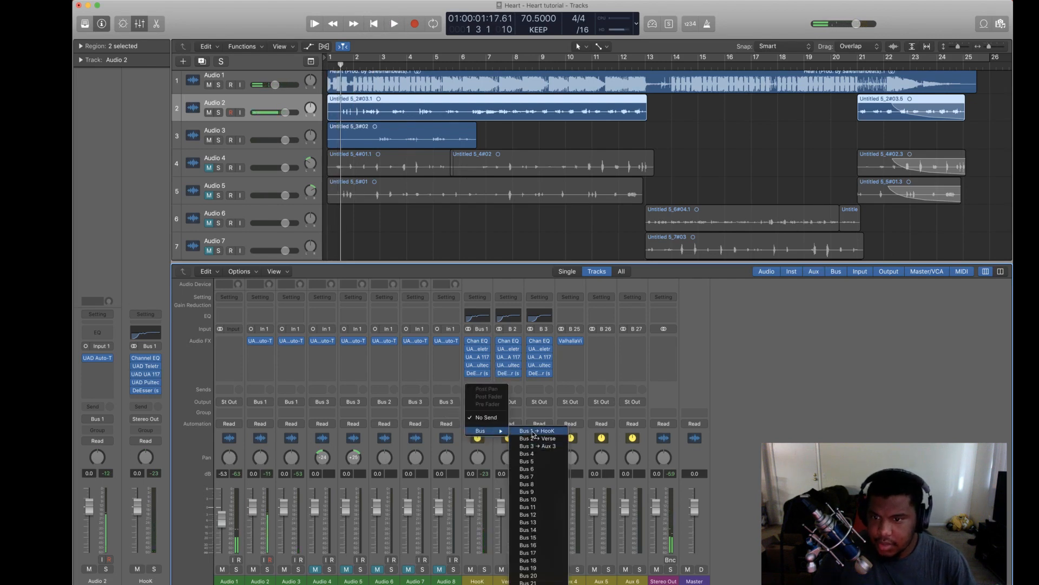
{"action": "left_click", "coordinate": [729, 307]}
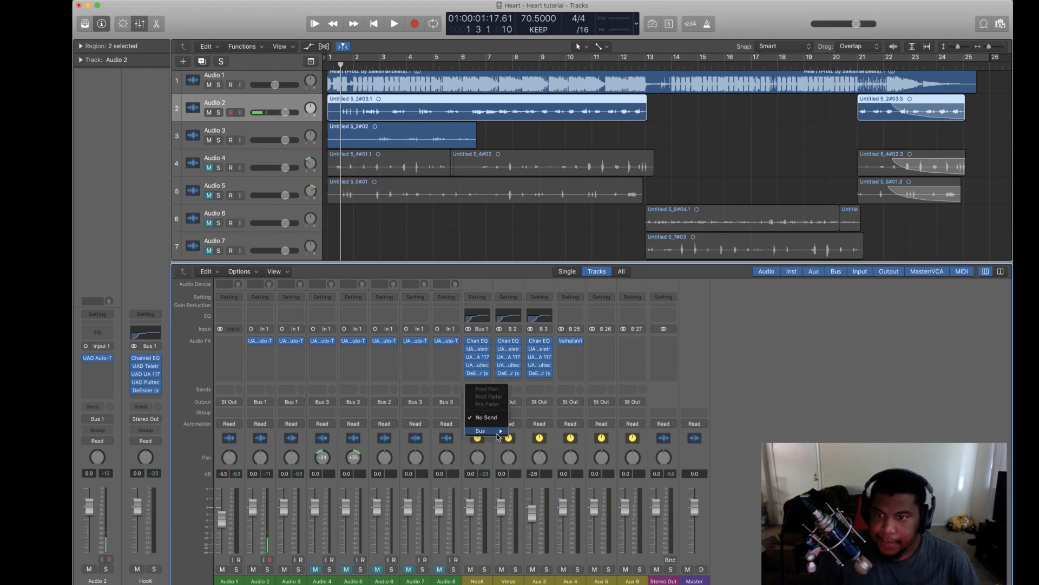
{"action": "mouse_move", "coordinate": [496, 434]}
{"action": "left_click", "coordinate": [537, 431]}
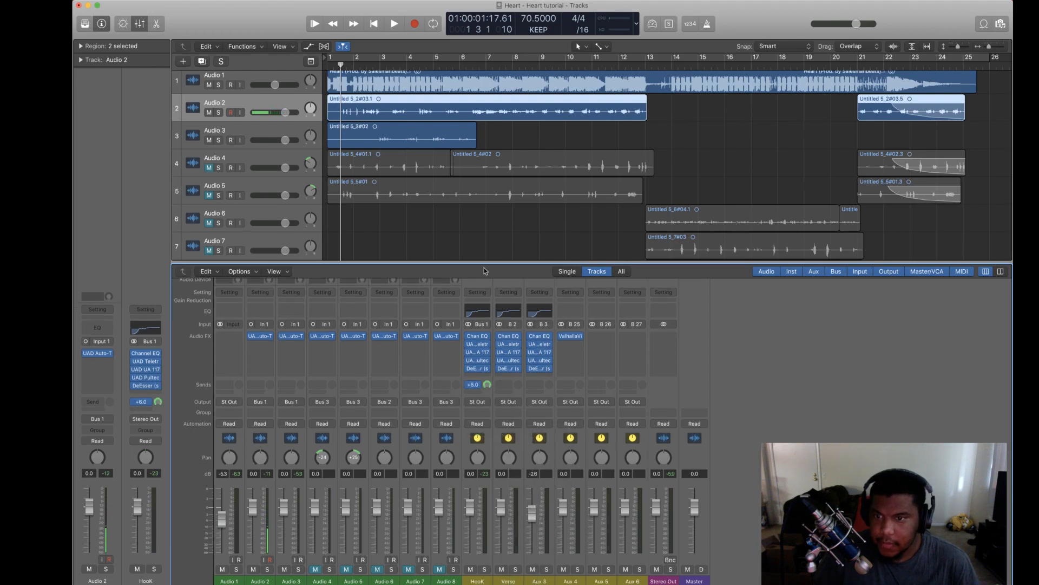
Step: Mute the beat on Audio 1, play the hook vocals from the start, and set HooK's Bus 25 send to about -14.8 dB
{"action": "left_click", "coordinate": [207, 85]}
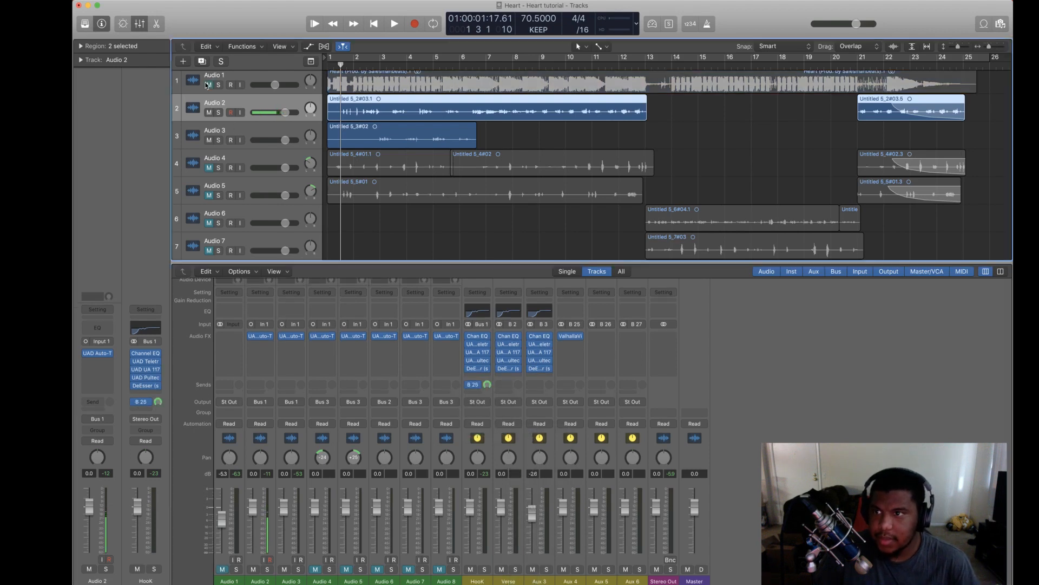
{"action": "left_click", "coordinate": [374, 23]}
{"action": "left_click", "coordinate": [394, 23]}
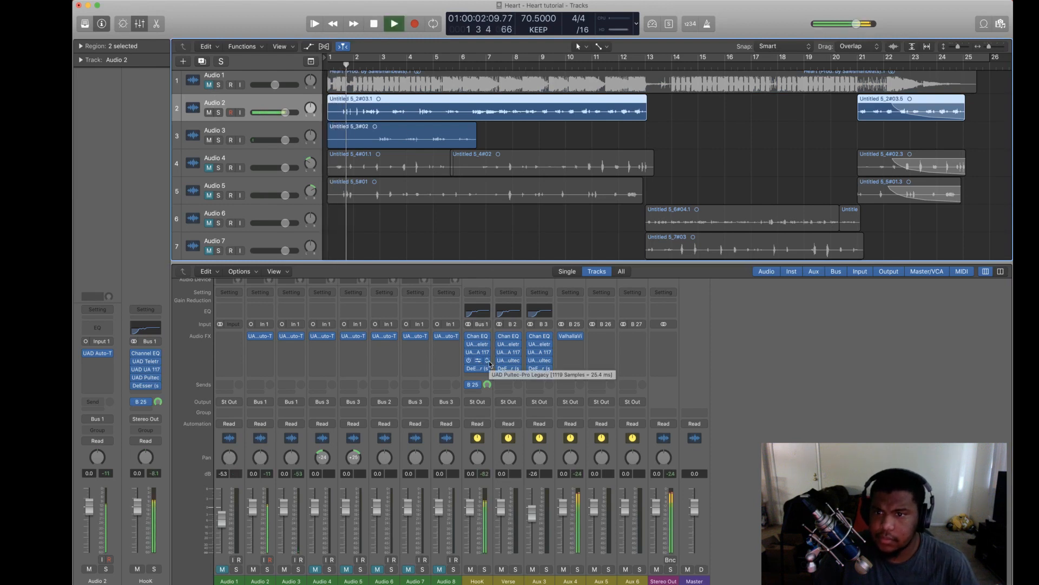
{"action": "key", "text": "space"}
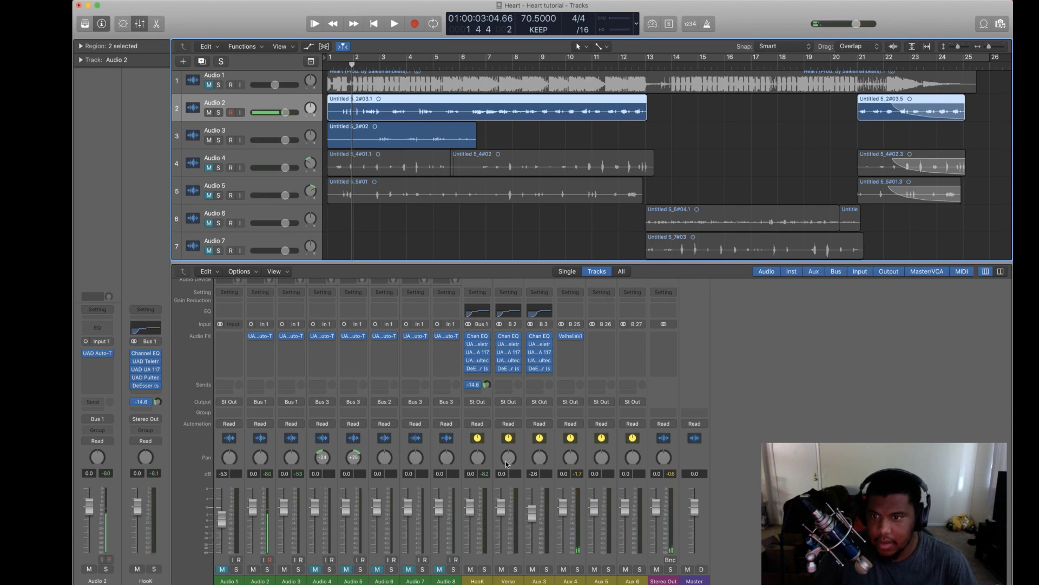
Step: Play the hook vocals and lower the Hook channel's send level to Bus 25
{"action": "key", "text": "space"}
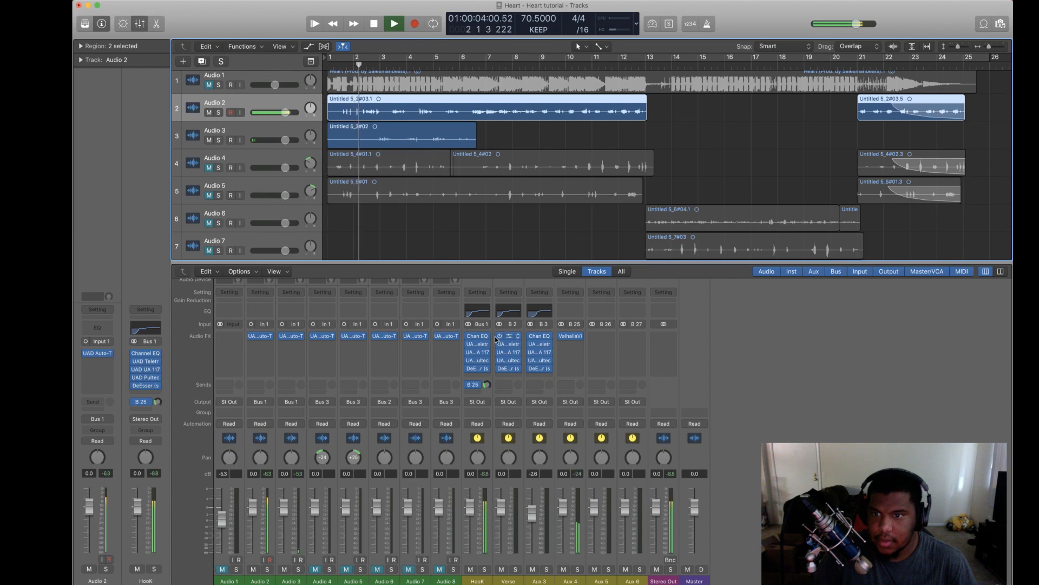
{"action": "left_click_drag", "start_coordinate": [487, 384], "coordinate": [489, 404]}
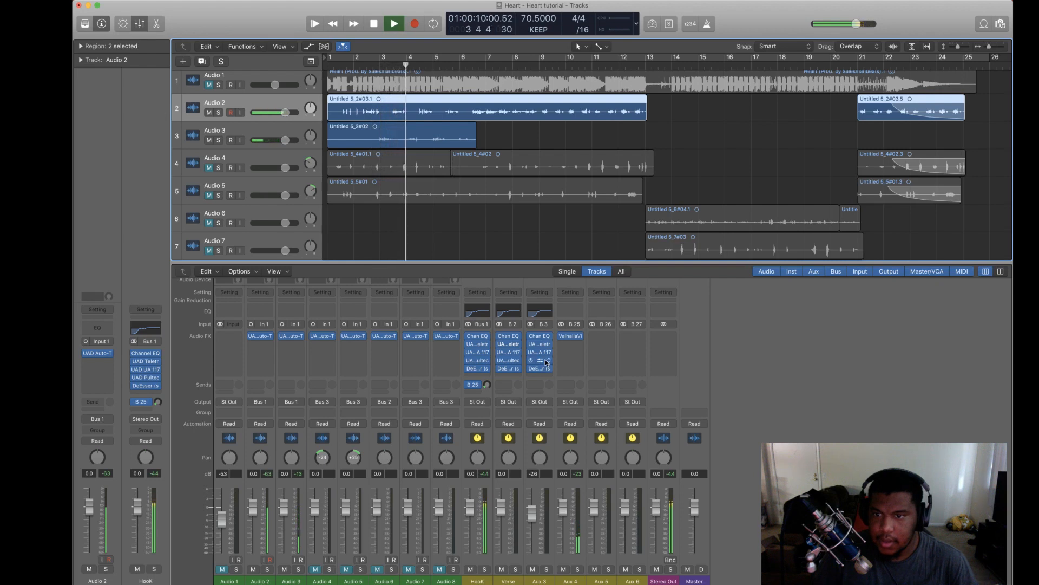
{"action": "scroll", "coordinate": [433, 195], "scroll_direction": "down", "scroll_amount": 1}
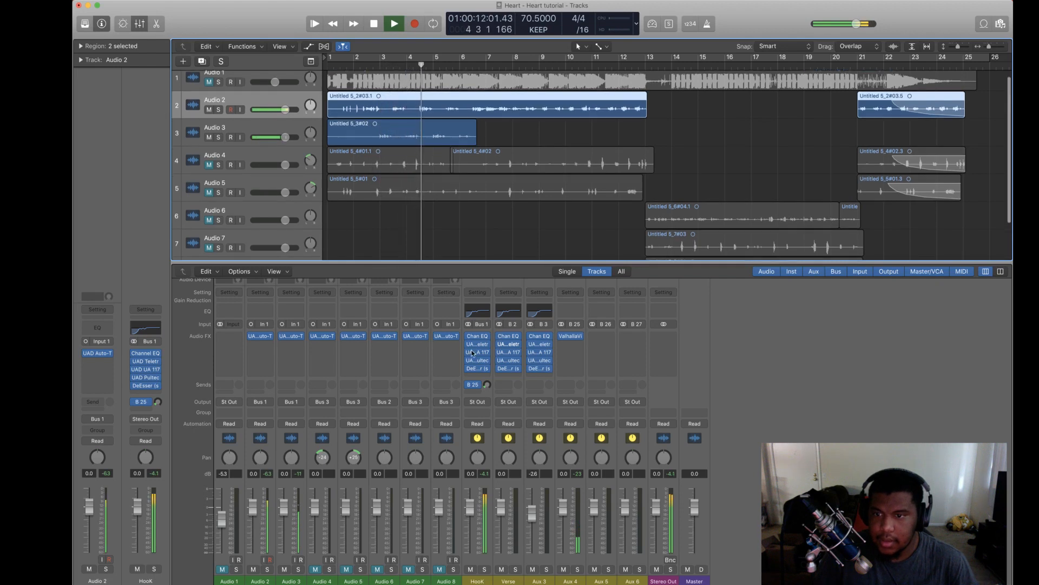
{"action": "key", "text": "space"}
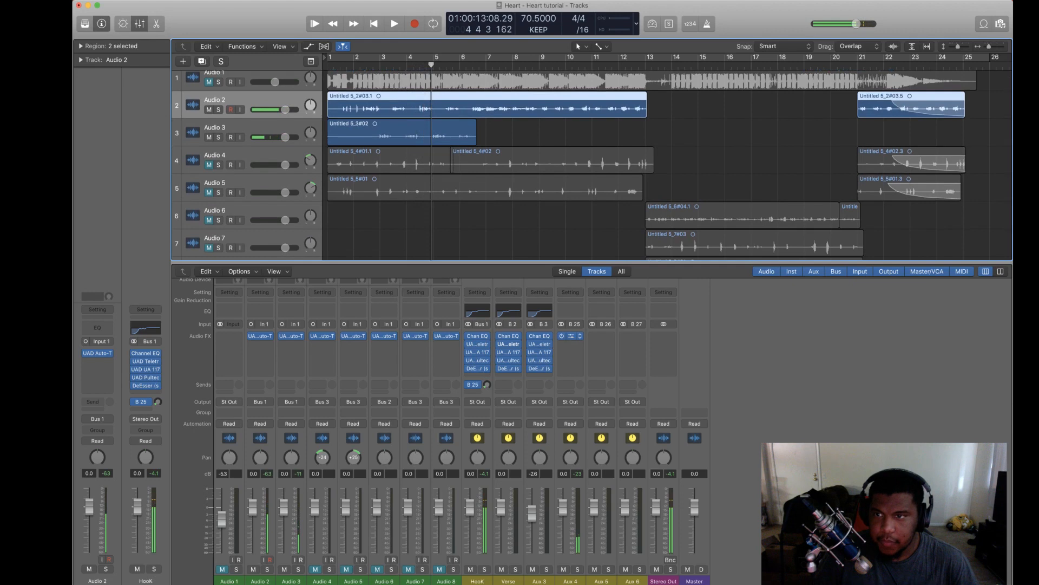
Step: Shorten the Aux 4 ValhallaVintageVerb decay to 2.14 s and set its low cut to 230 Hz
{"action": "left_click", "coordinate": [569, 337]}
{"action": "left_click_drag", "start_coordinate": [191, 148], "coordinate": [191, 153]}
{"action": "left_click_drag", "start_coordinate": [477, 181], "coordinate": [475, 167]}
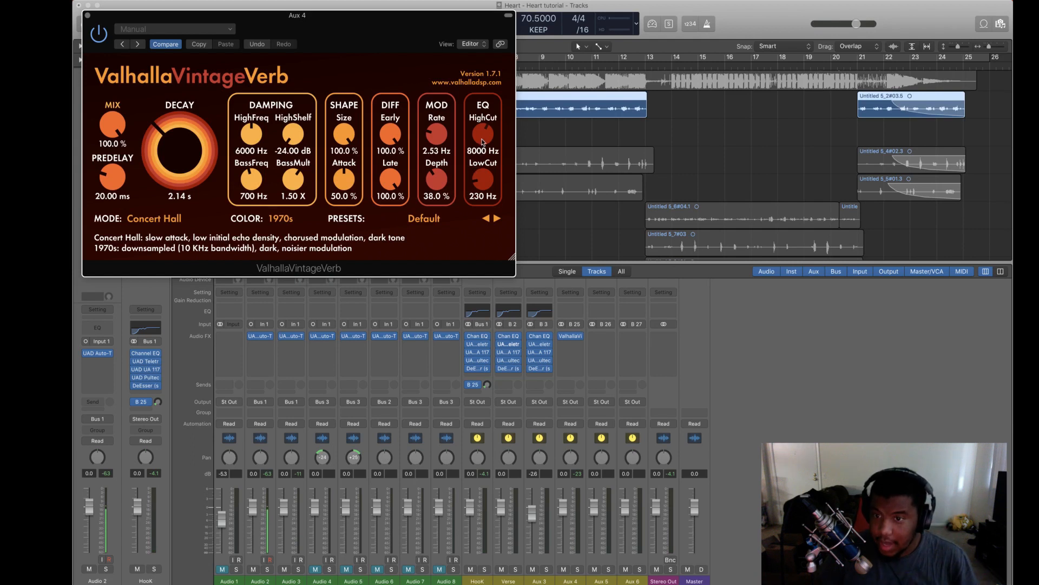
{"action": "left_click", "coordinate": [87, 16]}
Step: Play the hook from the start of the song and fine-tune the Hook's Bus 25 send to about -28.5 dB
{"action": "left_click", "coordinate": [373, 23]}
{"action": "key", "text": "space"}
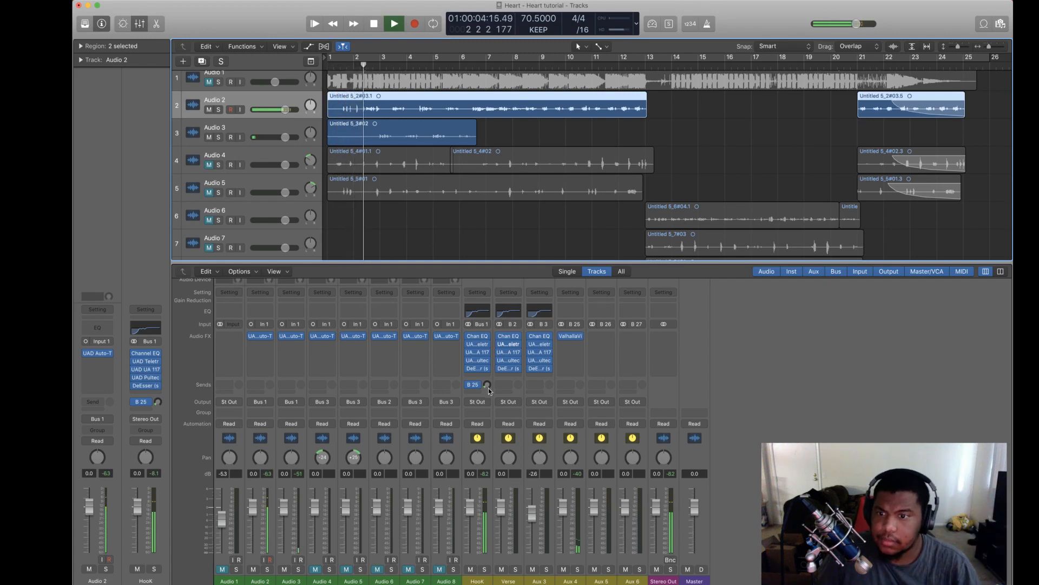
{"action": "left_click_drag", "start_coordinate": [489, 385], "coordinate": [489, 389]}
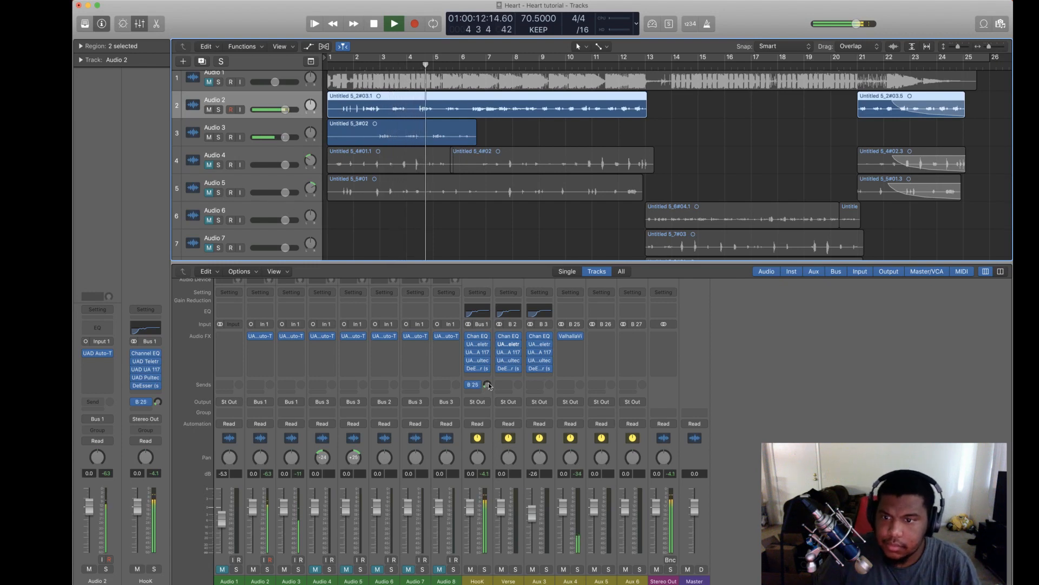
{"action": "left_click_drag", "start_coordinate": [486, 388], "coordinate": [486, 384]}
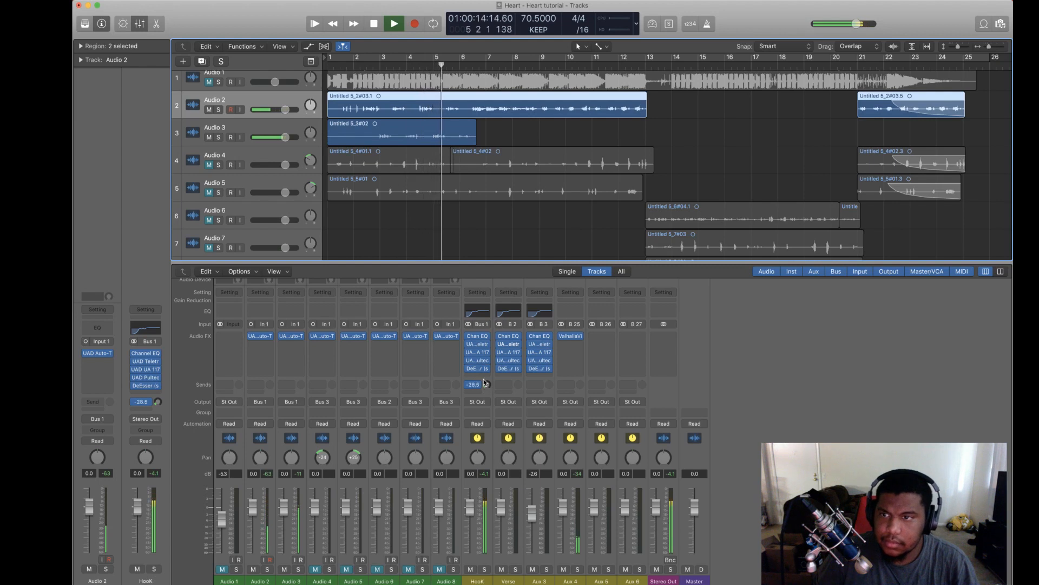
{"action": "key", "text": "space"}
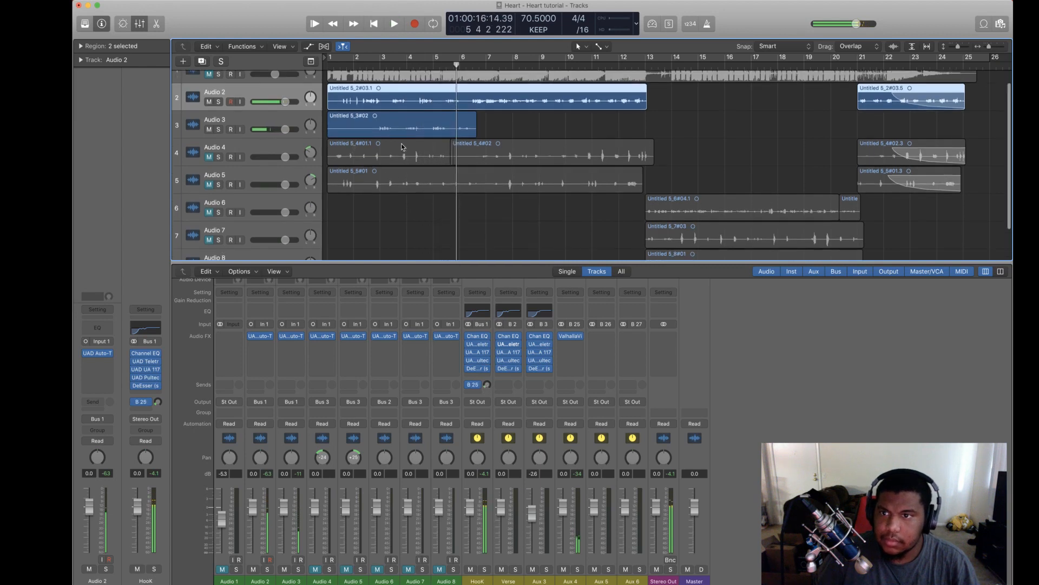
Step: Unmute Audio 4 and Audio 5, mute Audio 2 and Audio 3, and select the Audio 4 track
{"action": "scroll", "coordinate": [288, 134], "scroll_direction": "up", "scroll_amount": 1}
{"action": "left_click", "coordinate": [210, 172]}
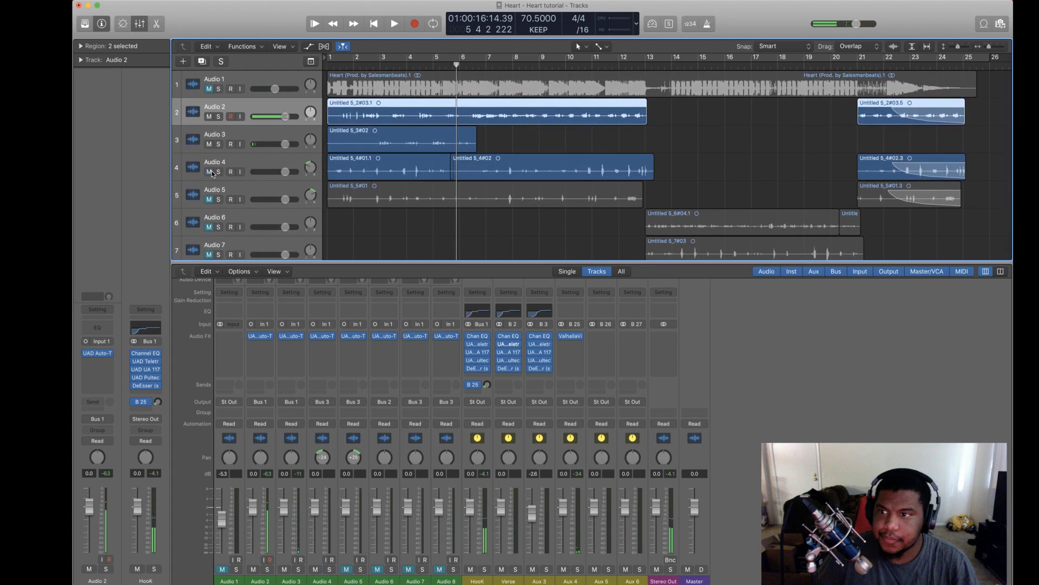
{"action": "left_click", "coordinate": [210, 199]}
{"action": "left_click", "coordinate": [251, 161]}
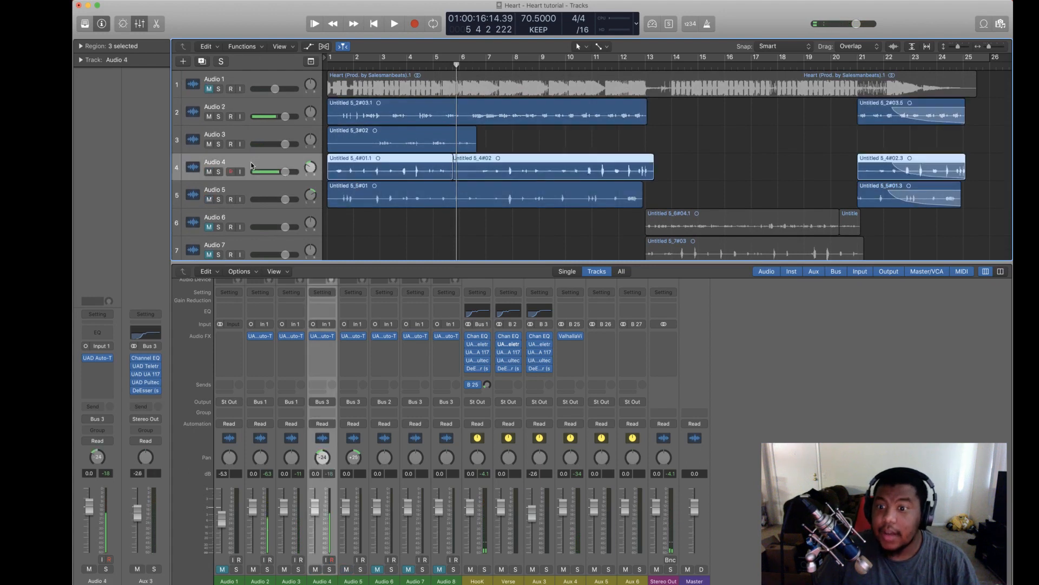
{"action": "left_click", "coordinate": [208, 144]}
{"action": "left_click", "coordinate": [209, 116]}
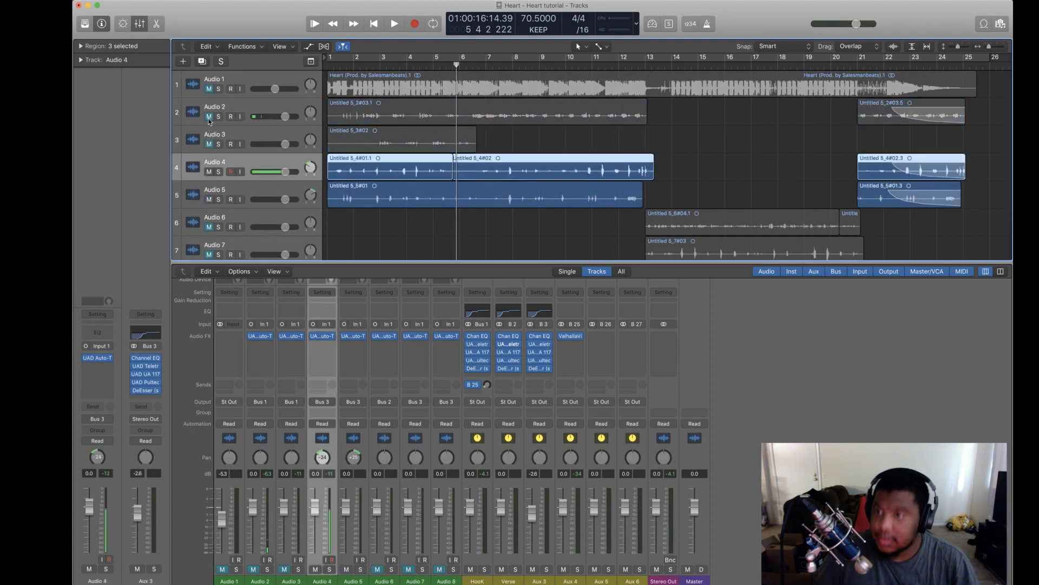
Step: Insert ValhallaVintageVerb on Aux 6 and move its window clear of the track headers
{"action": "left_click", "coordinate": [631, 336]}
{"action": "mouse_move", "coordinate": [659, 530]}
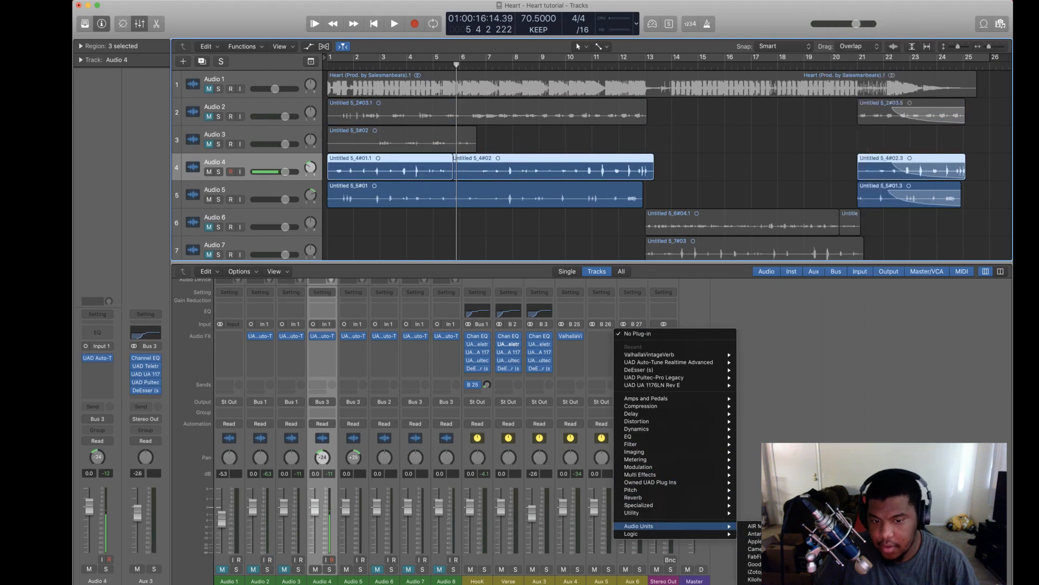
{"action": "left_click", "coordinate": [663, 355]}
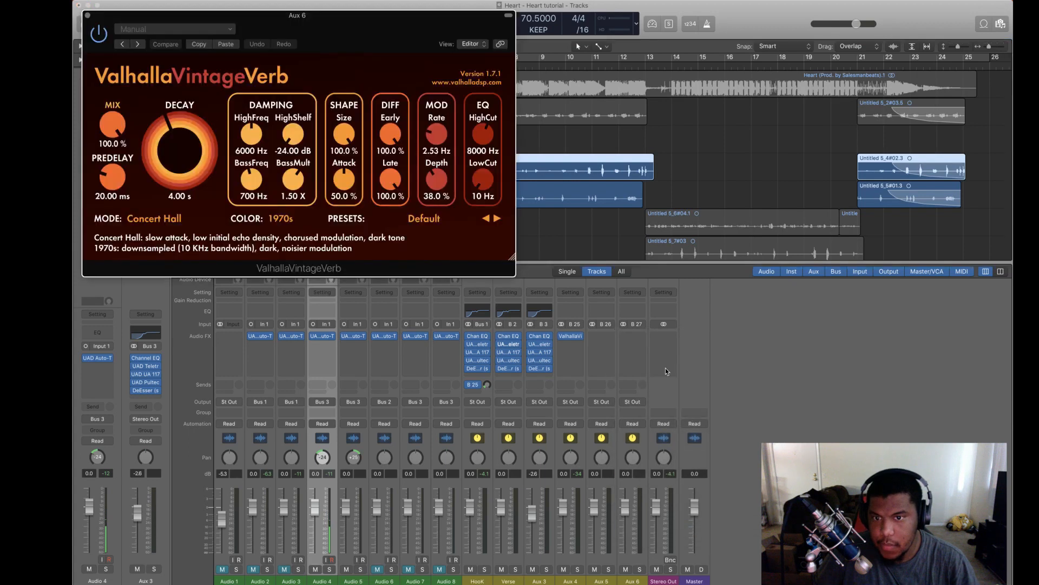
{"action": "left_click_drag", "start_coordinate": [336, 44], "coordinate": [568, 65]}
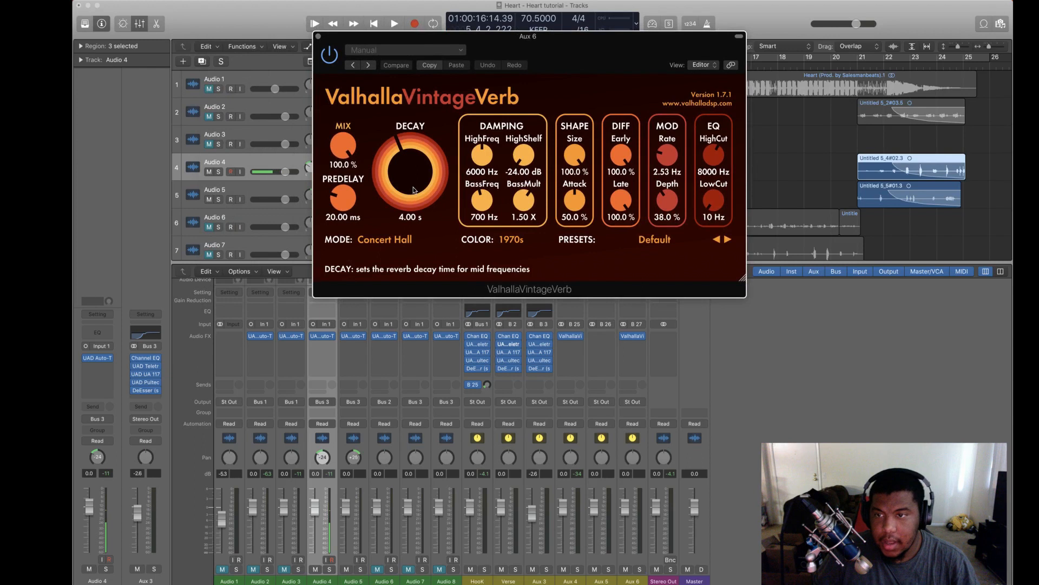
Step: Set the Aux 6 reverb to Bright Hall with a 210 Hz low cut, 7270 Hz high cut and a decay of about 2.37 s
{"action": "left_click", "coordinate": [393, 241]}
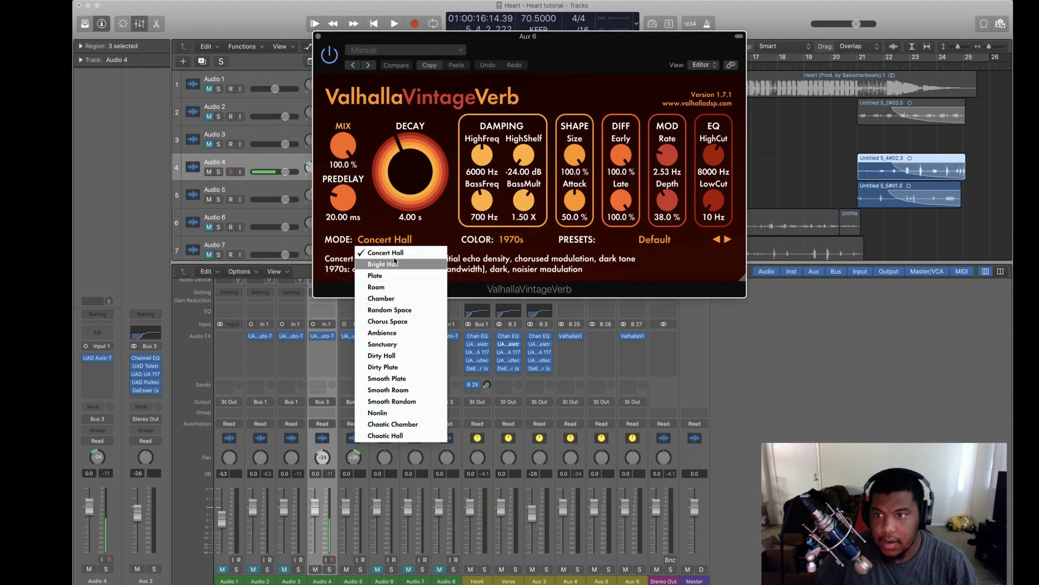
{"action": "left_click", "coordinate": [399, 266]}
{"action": "mouse_move", "coordinate": [704, 191]}
{"action": "left_mouse_down"}
{"action": "mouse_move", "coordinate": [721, 164]}
{"action": "mouse_move", "coordinate": [717, 200]}
{"action": "left_mouse_up"}
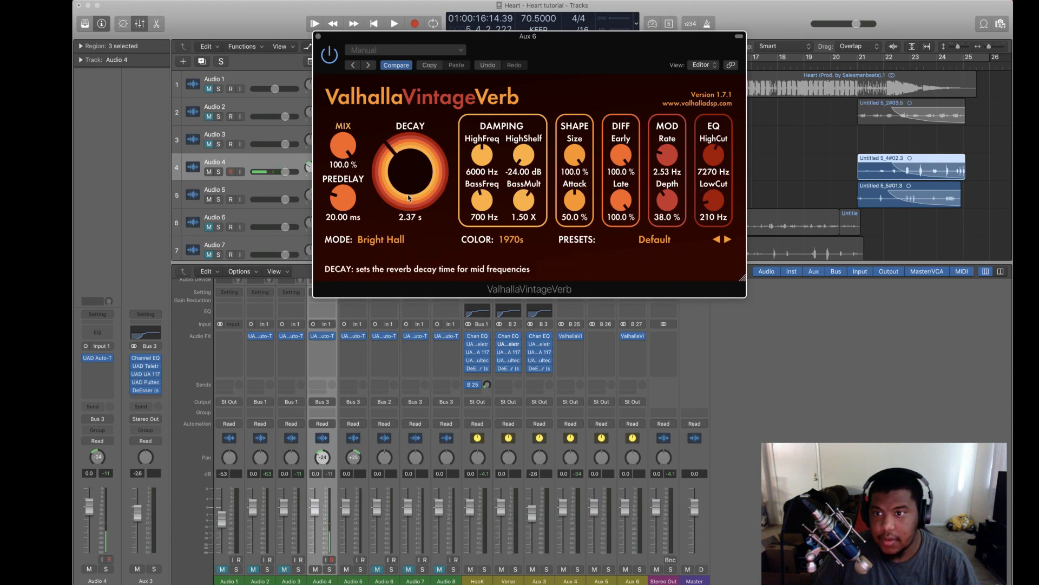
{"action": "left_click_drag", "start_coordinate": [408, 197], "coordinate": [408, 197]}
{"action": "left_click", "coordinate": [319, 37]}
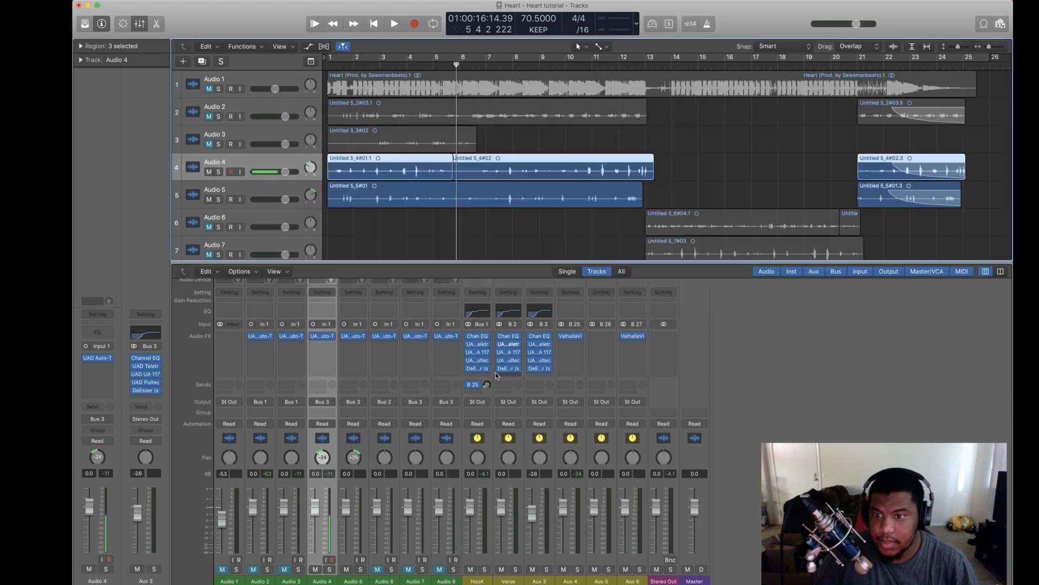
Step: Route the output of Aux 3 to Bus 27
{"action": "left_click", "coordinate": [542, 402]}
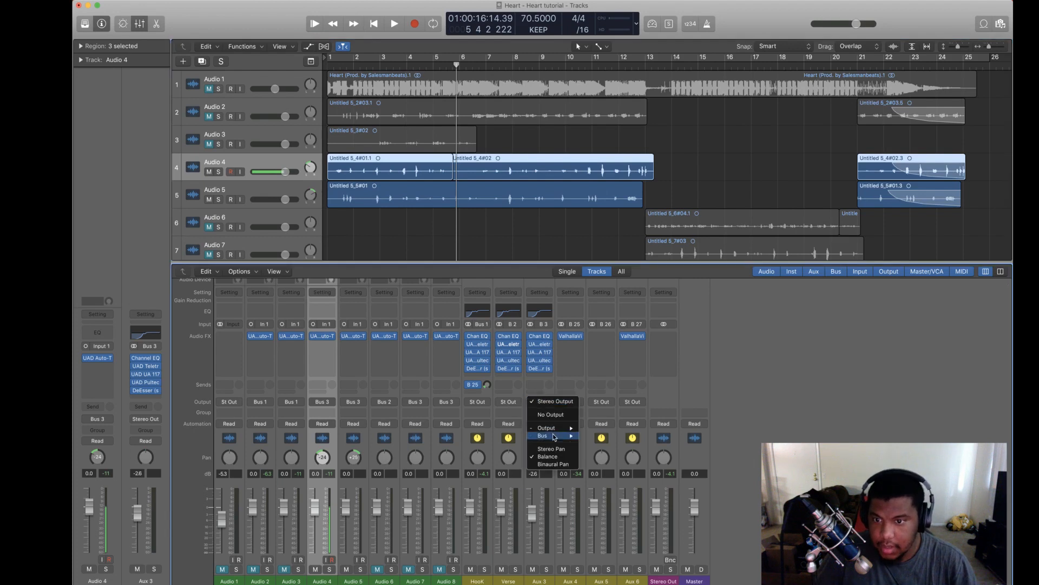
{"action": "mouse_move", "coordinate": [554, 430]}
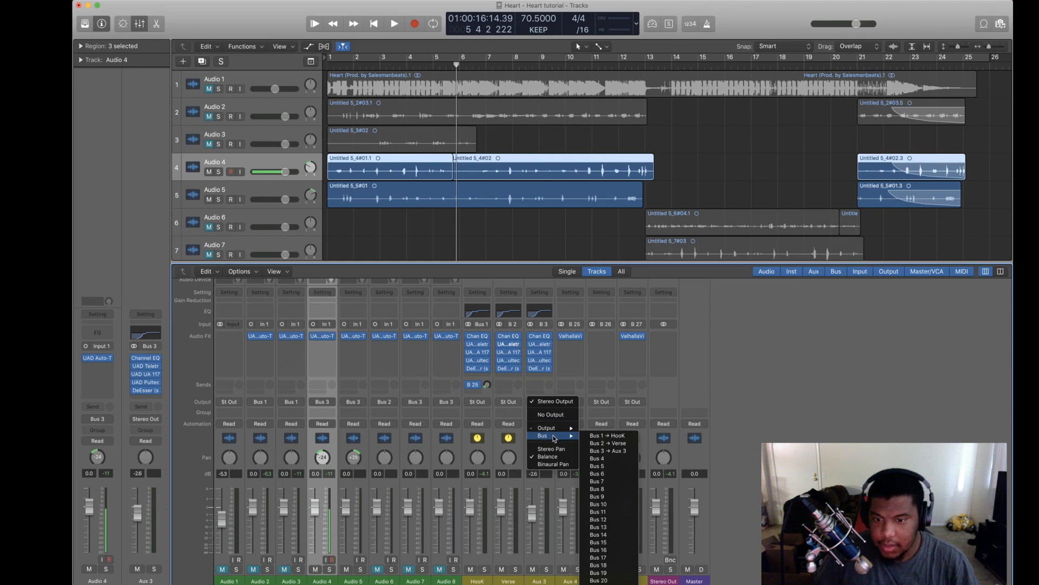
{"action": "left_click", "coordinate": [599, 584]}
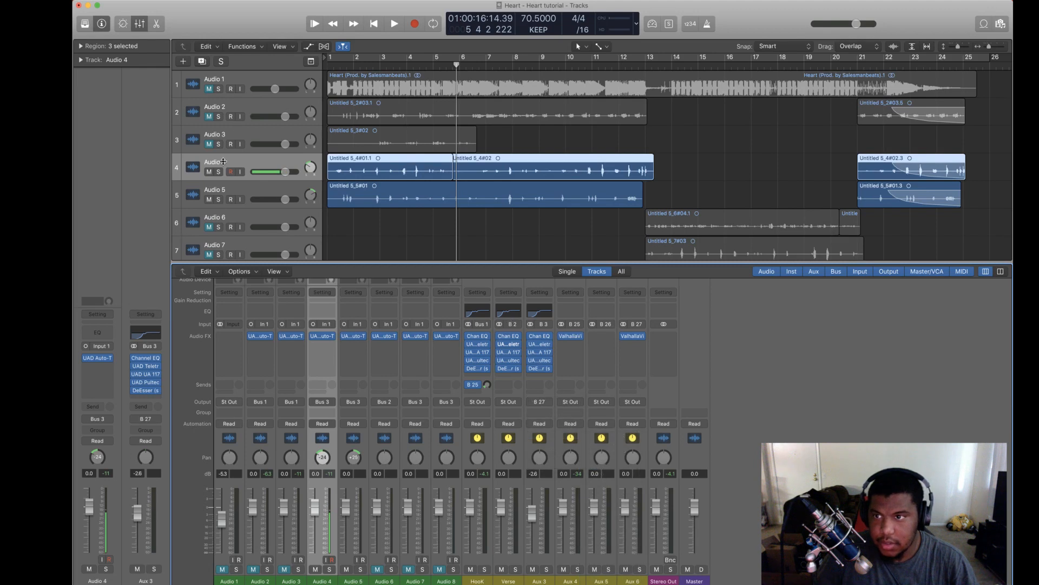
Step: Audition the Audio 4 and 5 vocals and raise the Aux 6 reverb's decay to 3.00 s
{"action": "key", "text": "space"}
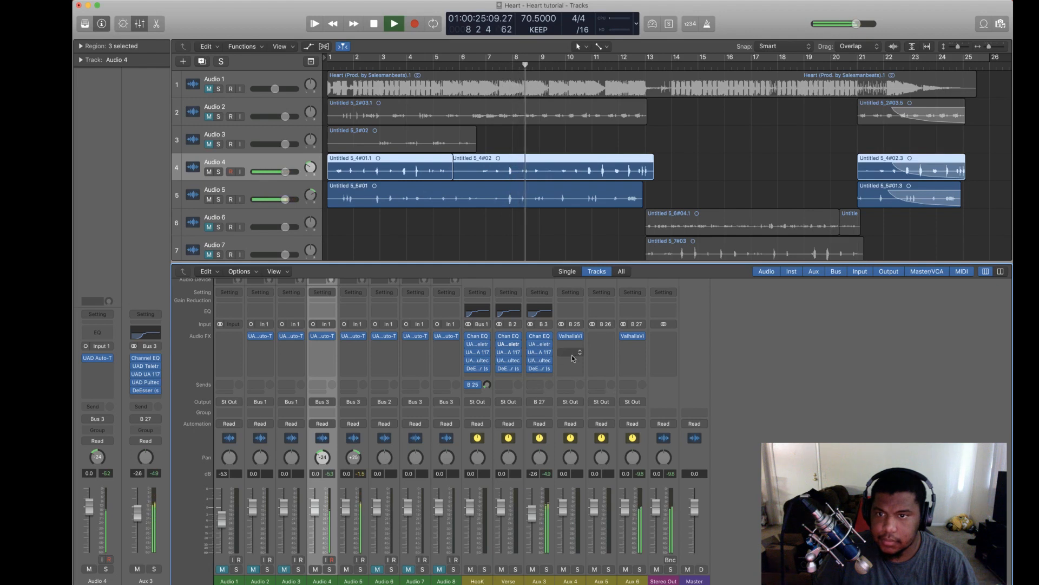
{"action": "left_click", "coordinate": [635, 336]}
{"action": "left_click_drag", "start_coordinate": [393, 200], "coordinate": [393, 192]}
{"action": "key", "text": "space"}
{"action": "left_click", "coordinate": [318, 36]}
Step: Unmute Audio 1, Audio 2 and Audio 3, play the mix from the beginning, and return the playhead to the start
{"action": "left_click_drag", "start_coordinate": [209, 146], "coordinate": [210, 83]}
{"action": "left_click", "coordinate": [374, 25]}
{"action": "key", "text": "space"}
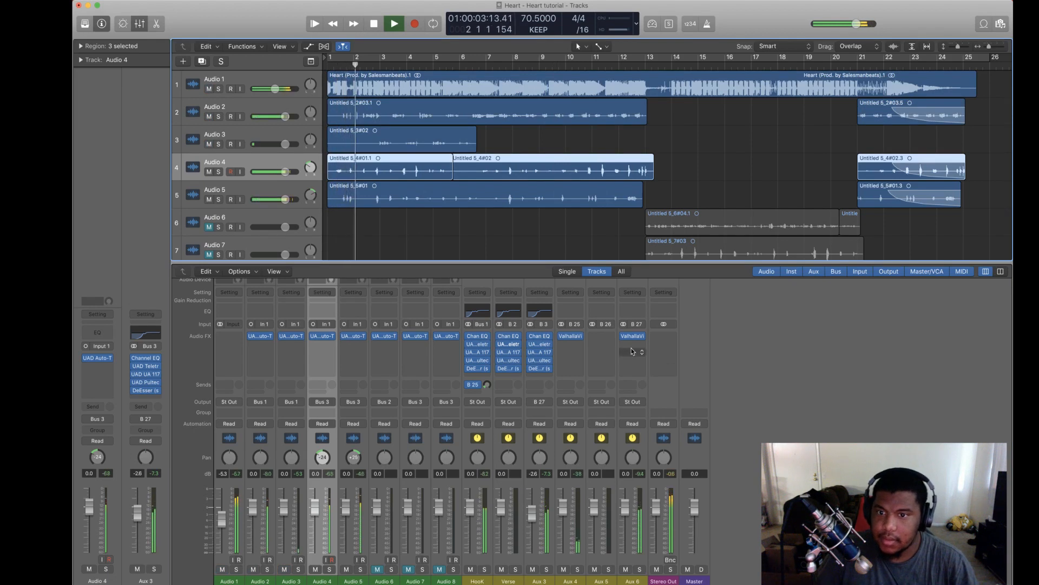
{"action": "left_click", "coordinate": [373, 25]}
{"action": "left_click", "coordinate": [373, 25]}
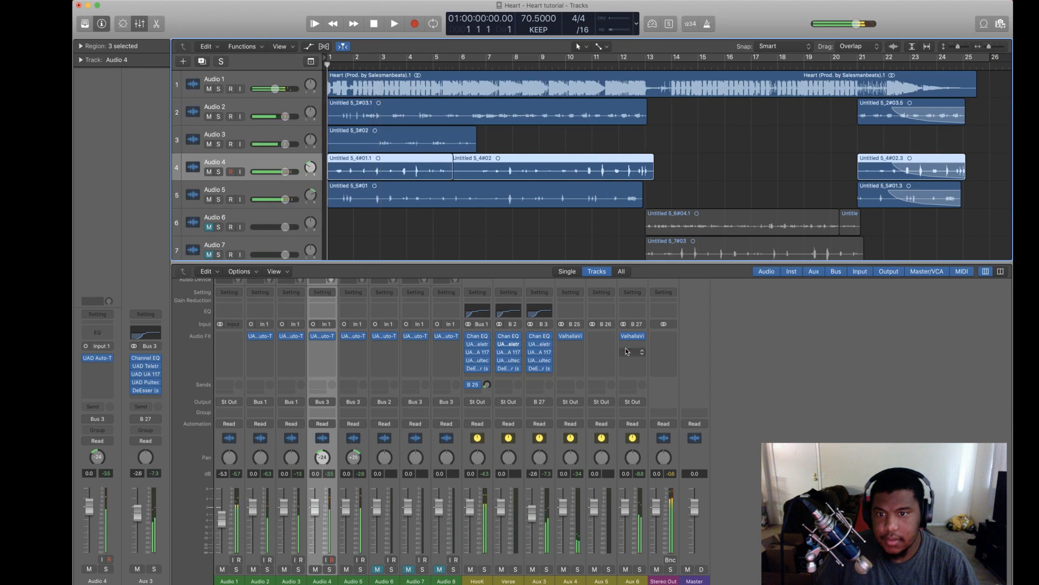
Step: Reduce the Aux 6 reverb mix to 59.6% and lower the Aux 3 fader to -6.8 dB
{"action": "left_click", "coordinate": [633, 337]}
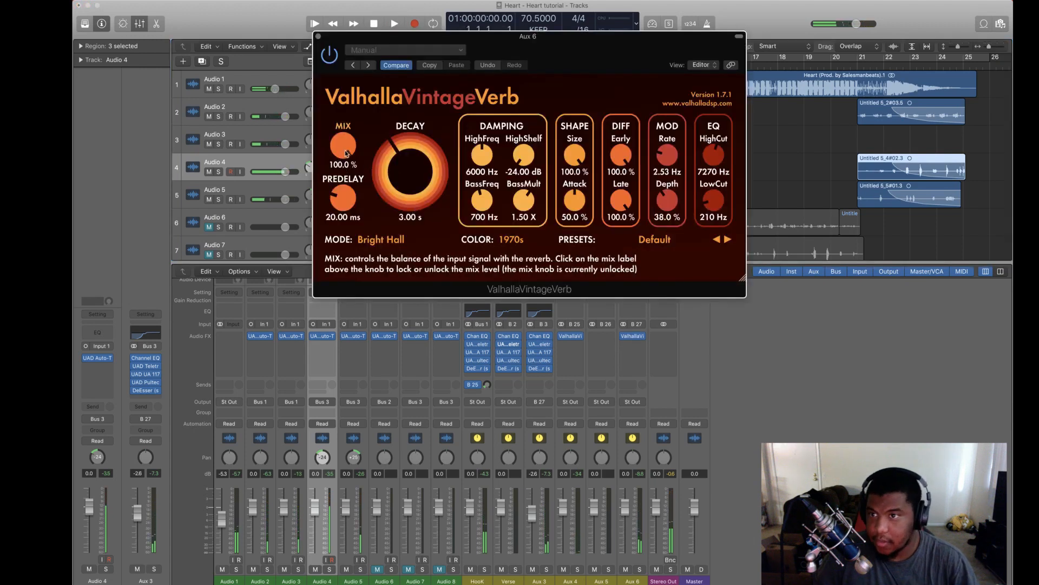
{"action": "left_click_drag", "start_coordinate": [345, 145], "coordinate": [348, 182]}
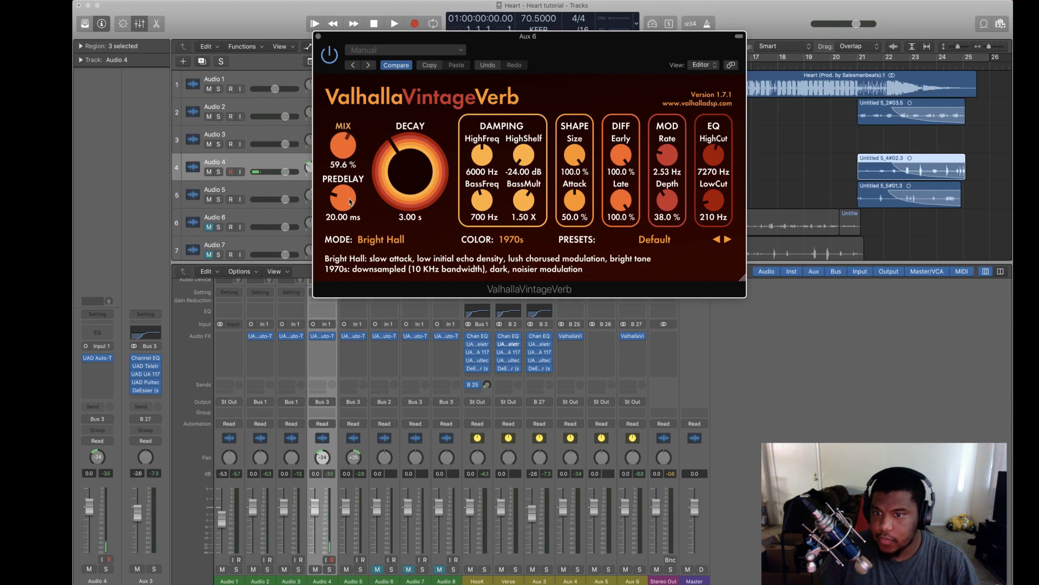
{"action": "left_click_drag", "start_coordinate": [533, 516], "coordinate": [533, 519]}
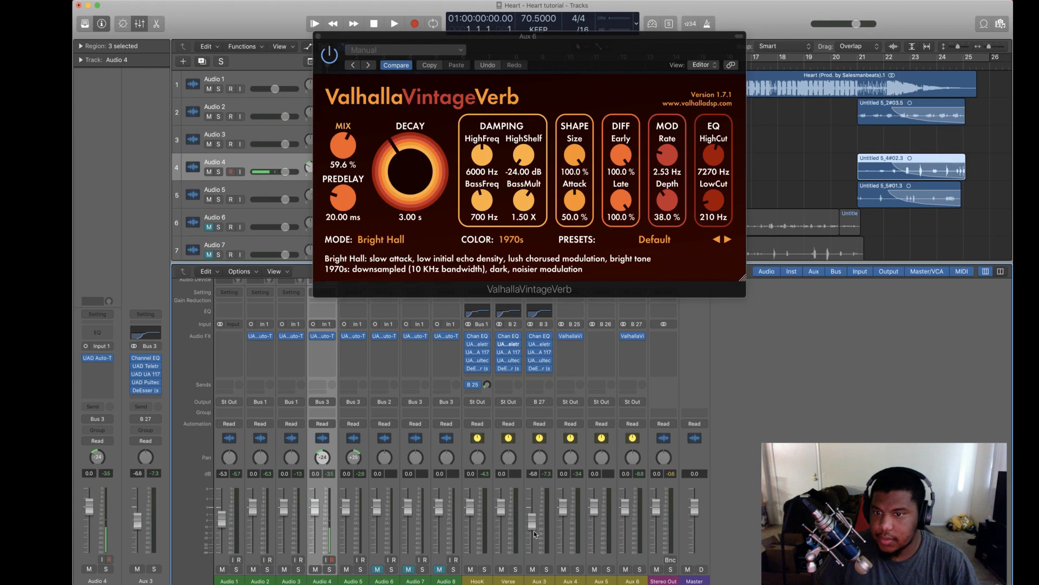
{"action": "left_click", "coordinate": [320, 37]}
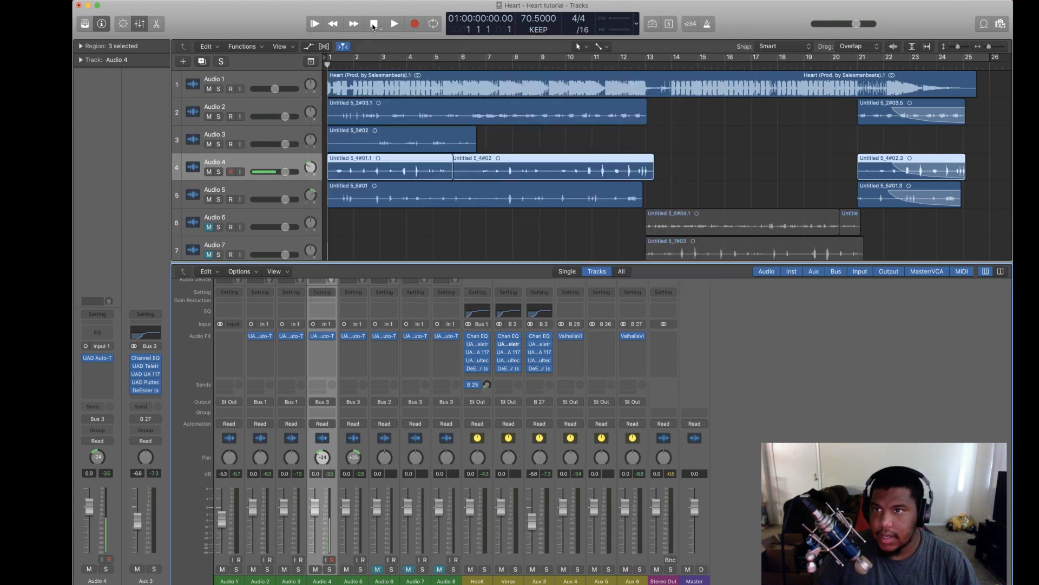
Step: During playback, set the Aux 6 reverb's mix to 42.0%, decay to 2.21 s and high cut to 6400 Hz
{"action": "key", "text": "space"}
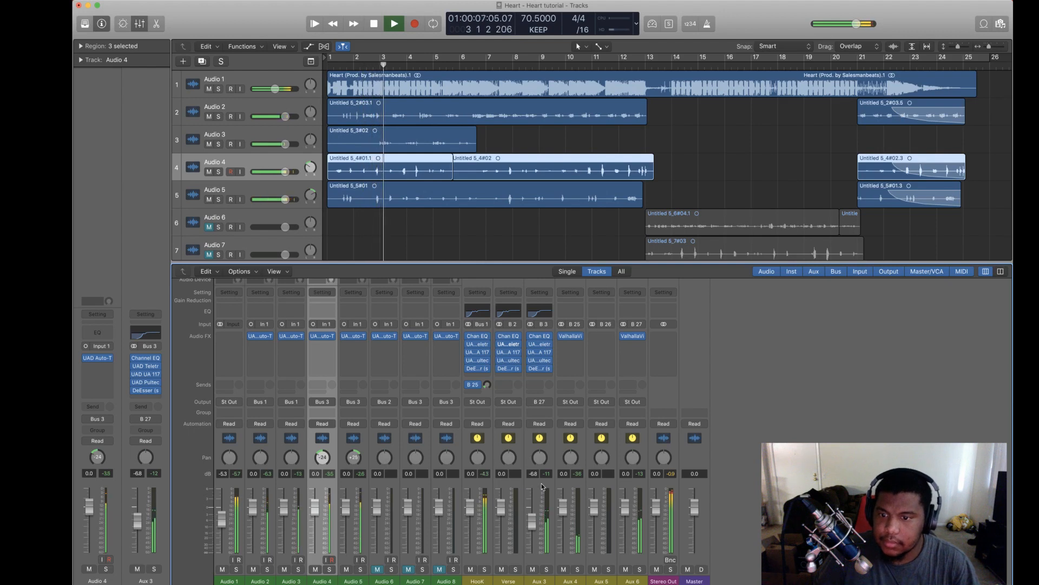
{"action": "left_click", "coordinate": [632, 336]}
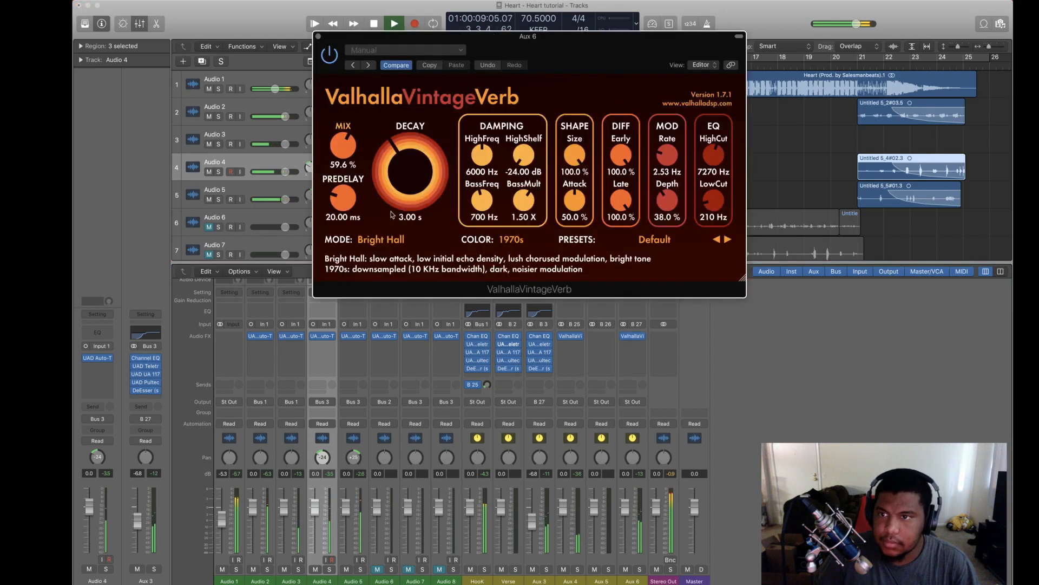
{"action": "left_click_drag", "start_coordinate": [343, 153], "coordinate": [340, 178]}
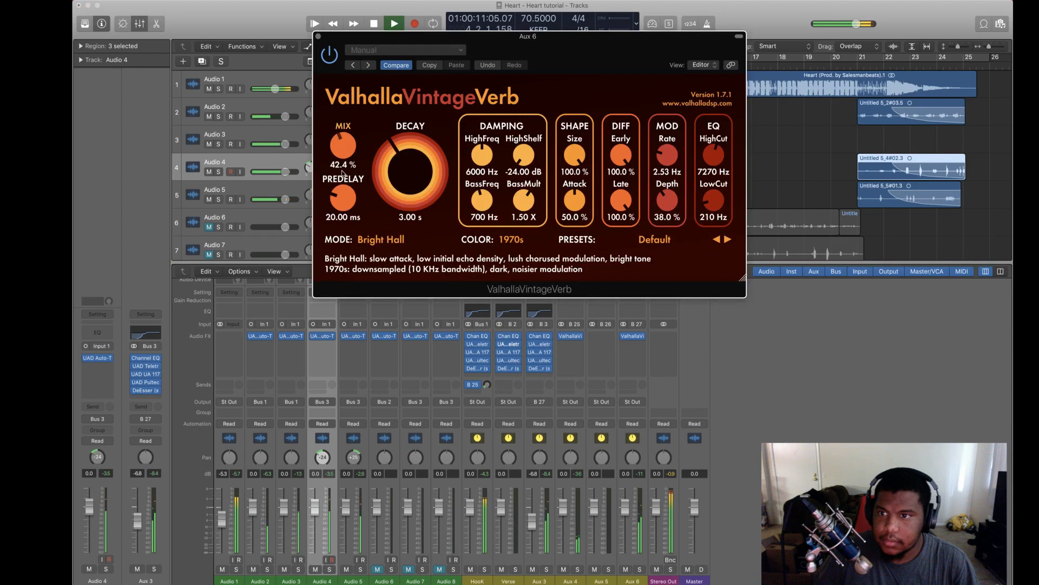
{"action": "left_click_drag", "start_coordinate": [380, 182], "coordinate": [579, 187]}
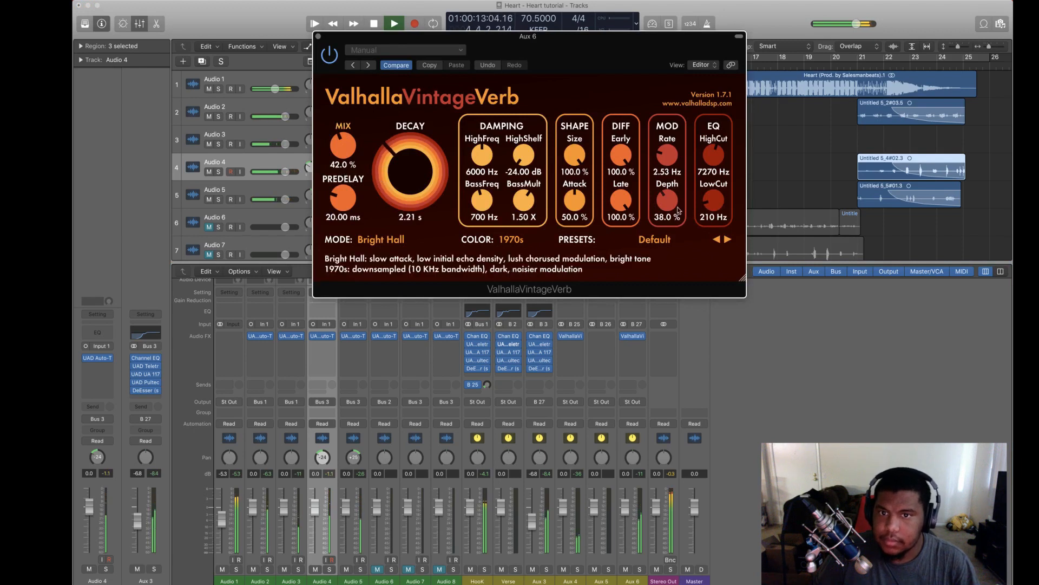
{"action": "left_click_drag", "start_coordinate": [723, 204], "coordinate": [723, 210]}
{"action": "left_click_drag", "start_coordinate": [719, 156], "coordinate": [720, 163]}
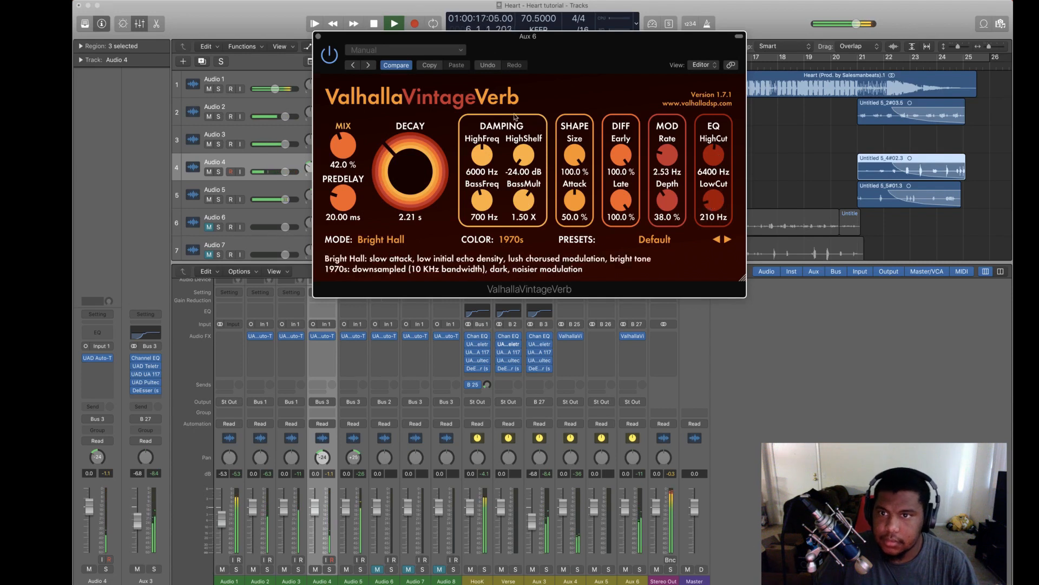
{"action": "left_click", "coordinate": [320, 38]}
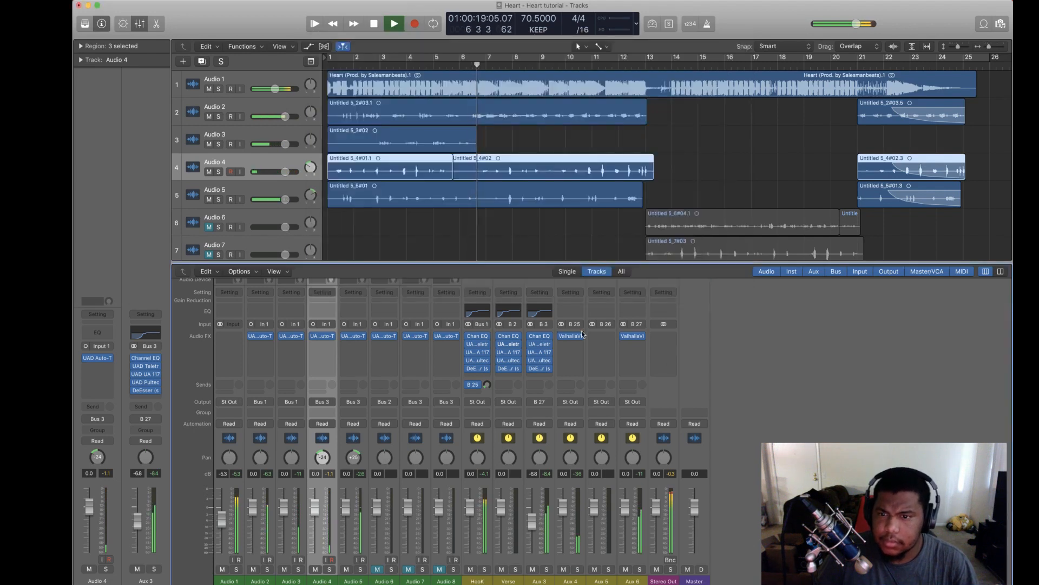
Step: Set the Aux 3 Channel EQ's low cut to 210 Hz and enable its high cut at 6000 Hz
{"action": "left_click", "coordinate": [533, 312]}
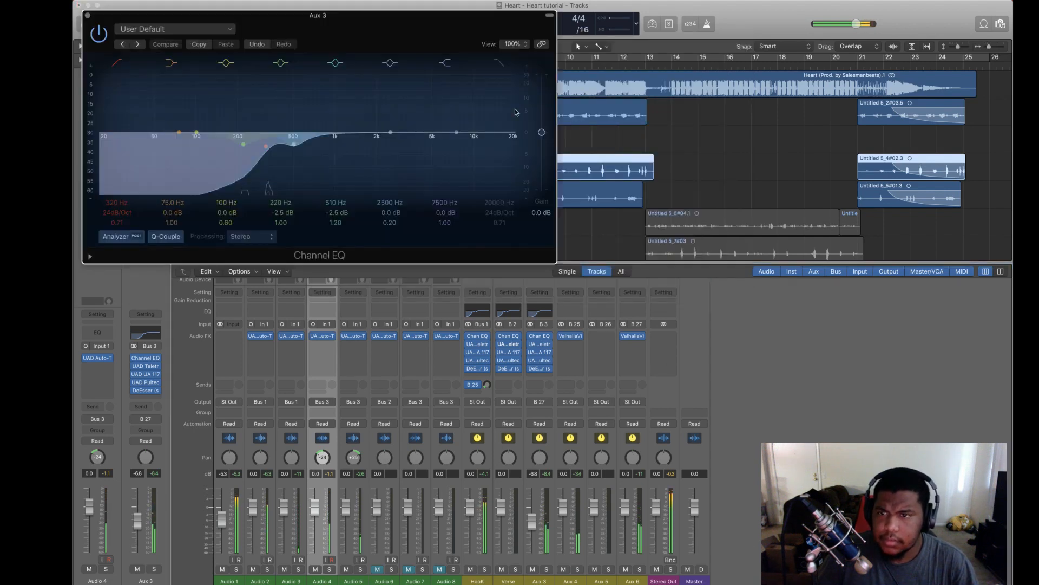
{"action": "left_click_drag", "start_coordinate": [487, 154], "coordinate": [410, 151]}
{"action": "left_click_drag", "start_coordinate": [266, 163], "coordinate": [236, 172]}
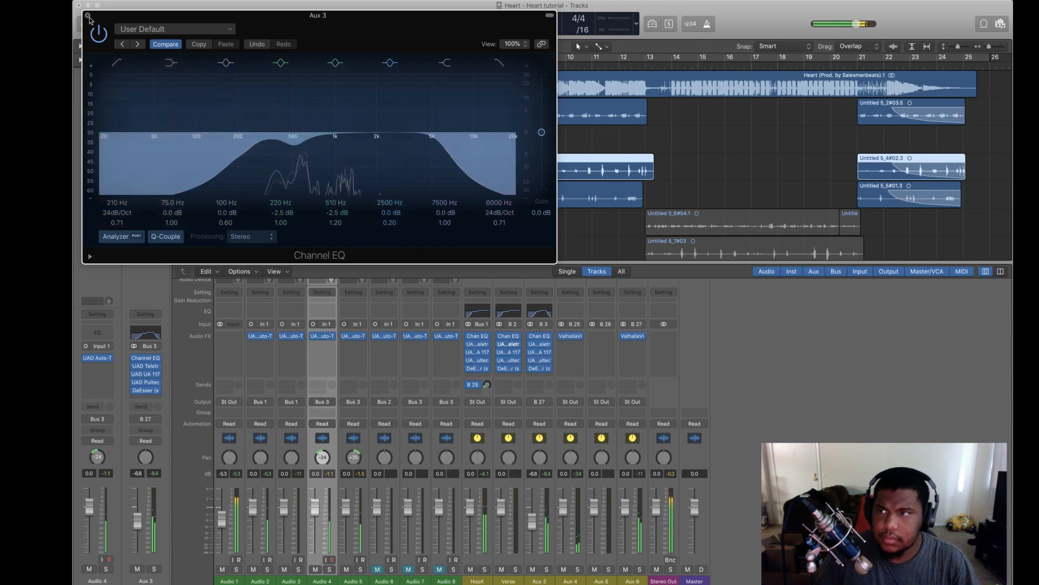
{"action": "left_click", "coordinate": [539, 336]}
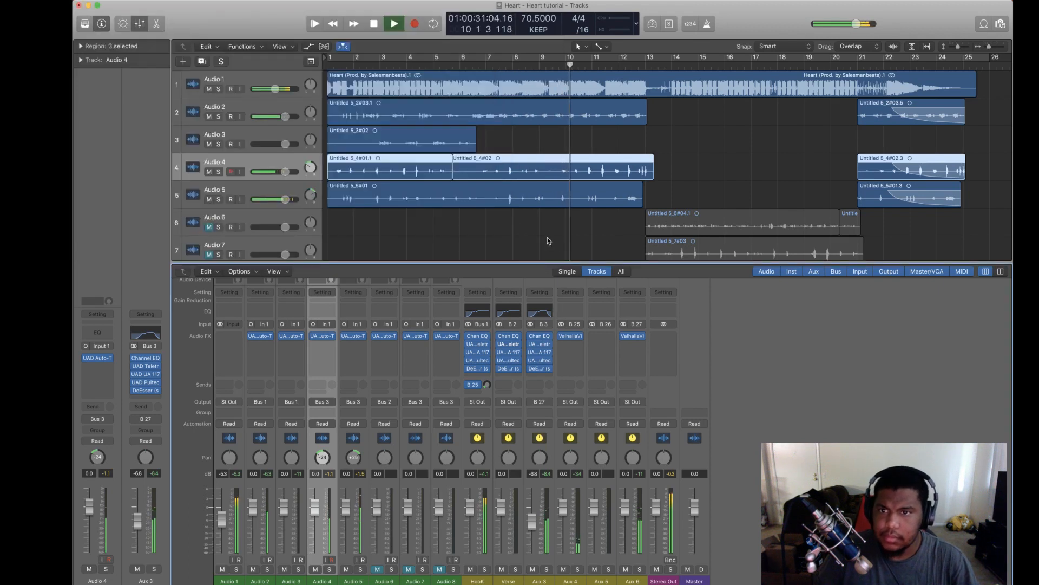
{"action": "scroll", "coordinate": [547, 237], "scroll_direction": "down", "scroll_amount": 2}
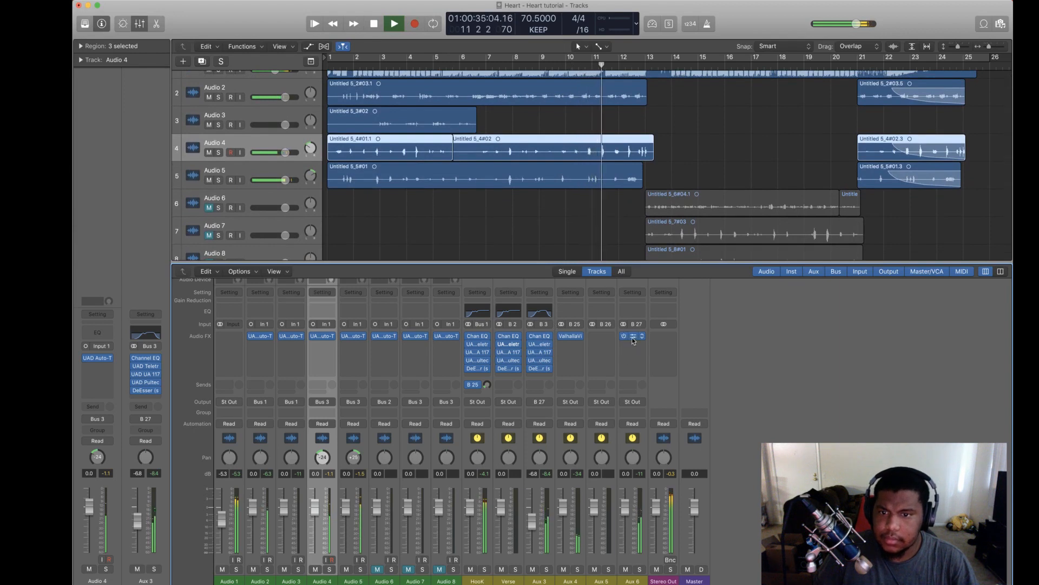
Step: Raise the Aux 6 reverb's mix to 48.4%, stop playback and return the playhead to the start
{"action": "left_click", "coordinate": [632, 335]}
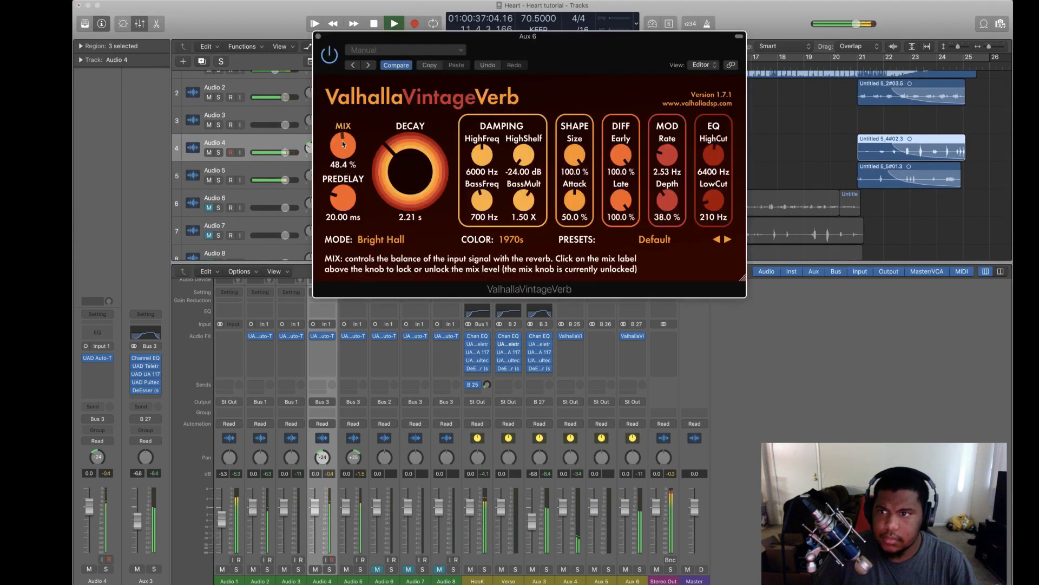
{"action": "left_click", "coordinate": [319, 38]}
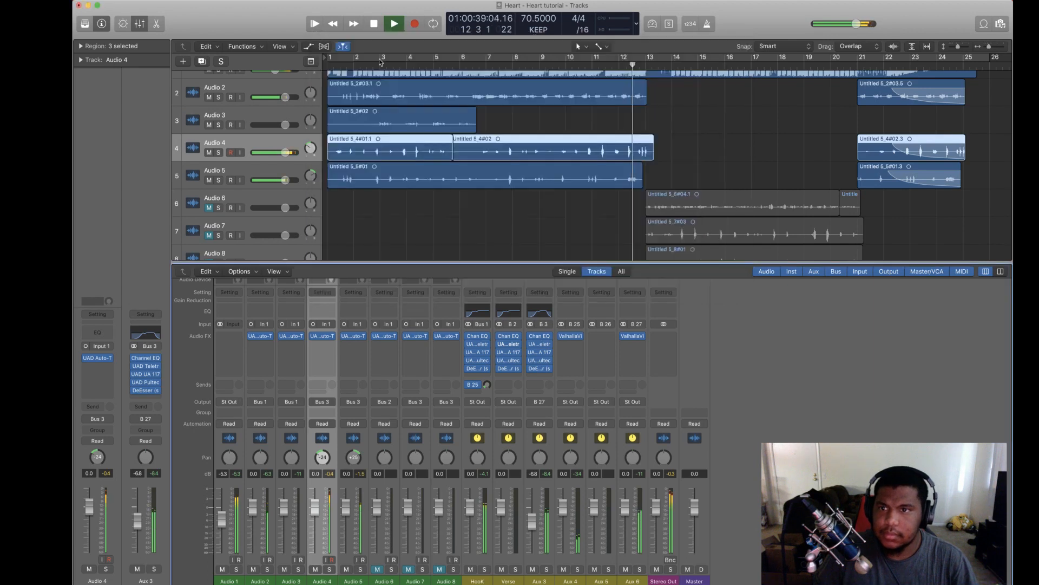
{"action": "left_click", "coordinate": [374, 24]}
{"action": "left_click", "coordinate": [374, 24]}
Step: Insert a stereo H-Delay (s) on Aux 5 with a 1/4 delay time and ping pong enabled
{"action": "left_click", "coordinate": [608, 336]}
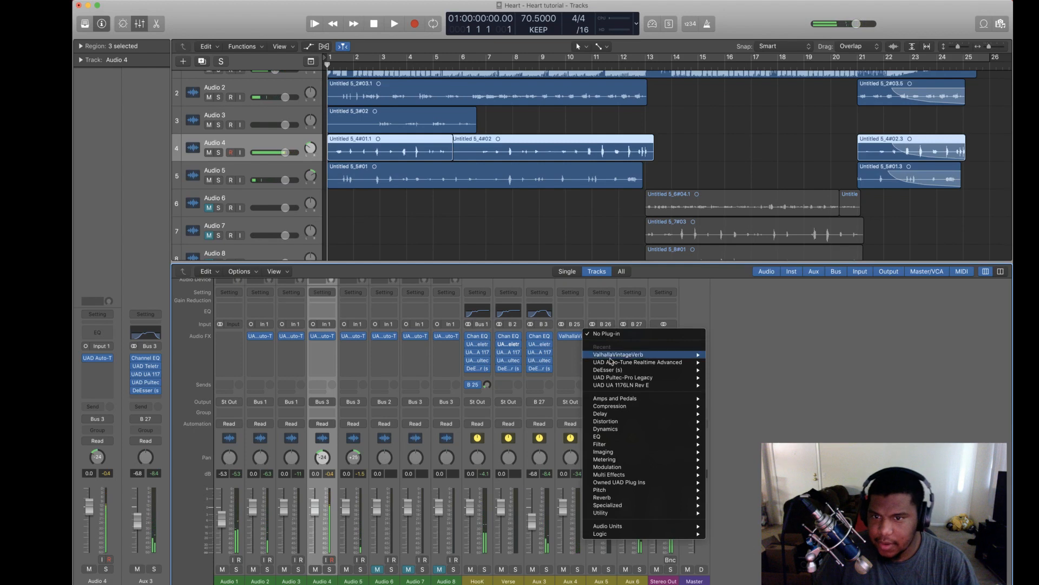
{"action": "mouse_move", "coordinate": [627, 416]}
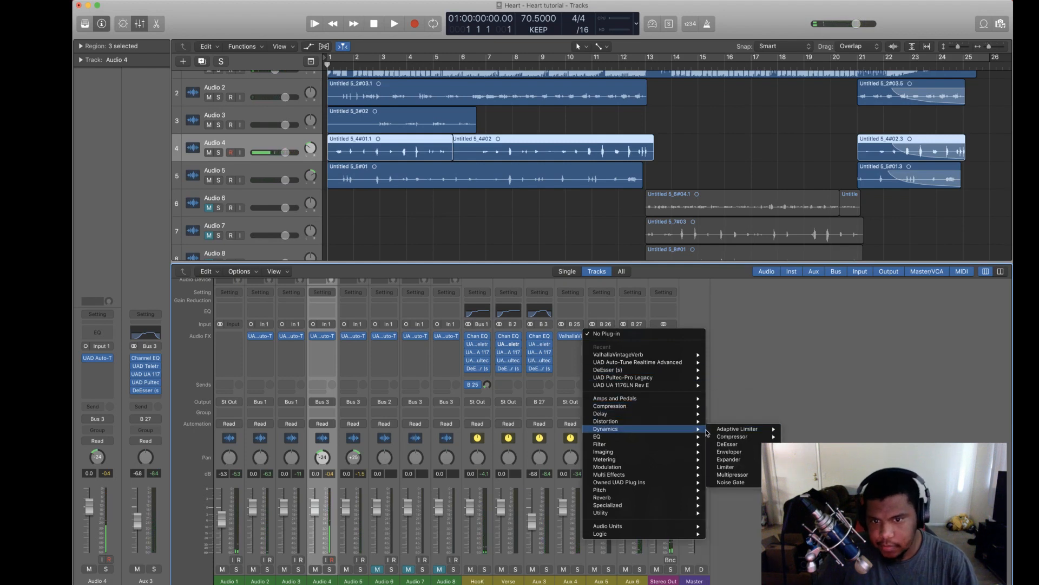
{"action": "mouse_move", "coordinate": [769, 439]}
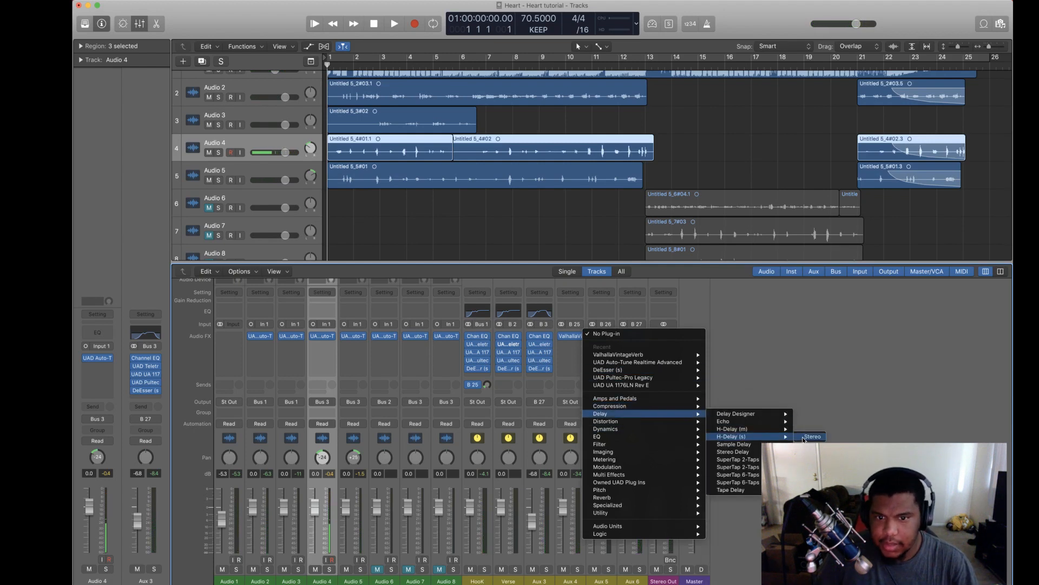
{"action": "left_click", "coordinate": [806, 437]}
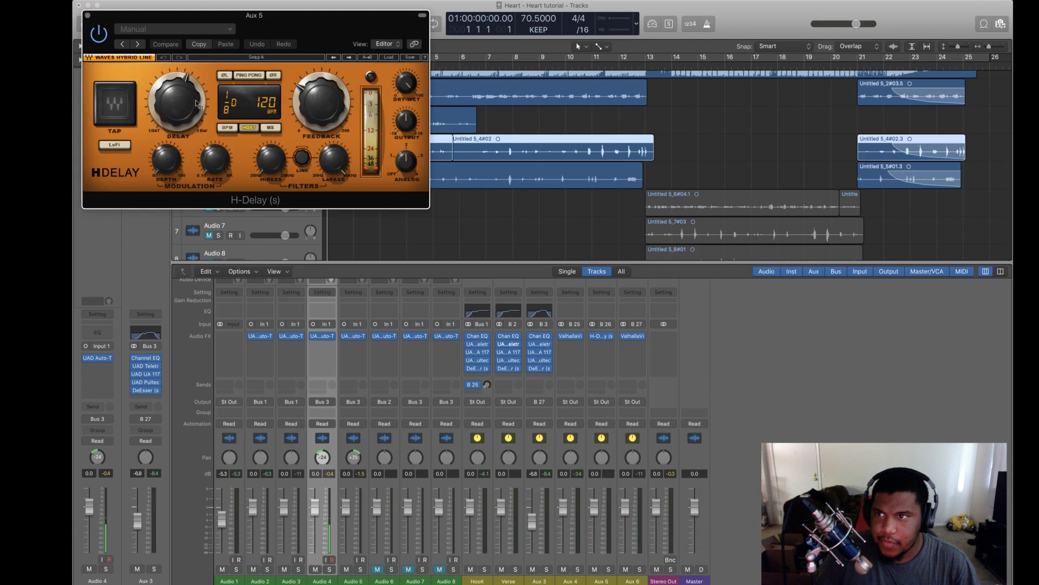
{"action": "left_click_drag", "start_coordinate": [197, 103], "coordinate": [197, 95]}
{"action": "left_click", "coordinate": [247, 77]}
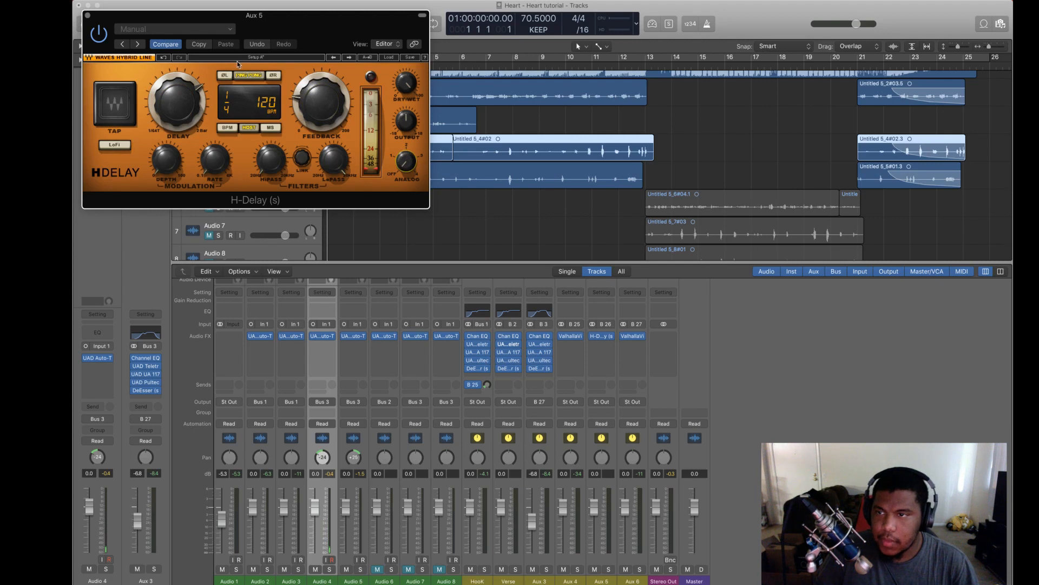
{"action": "left_click", "coordinate": [88, 16]}
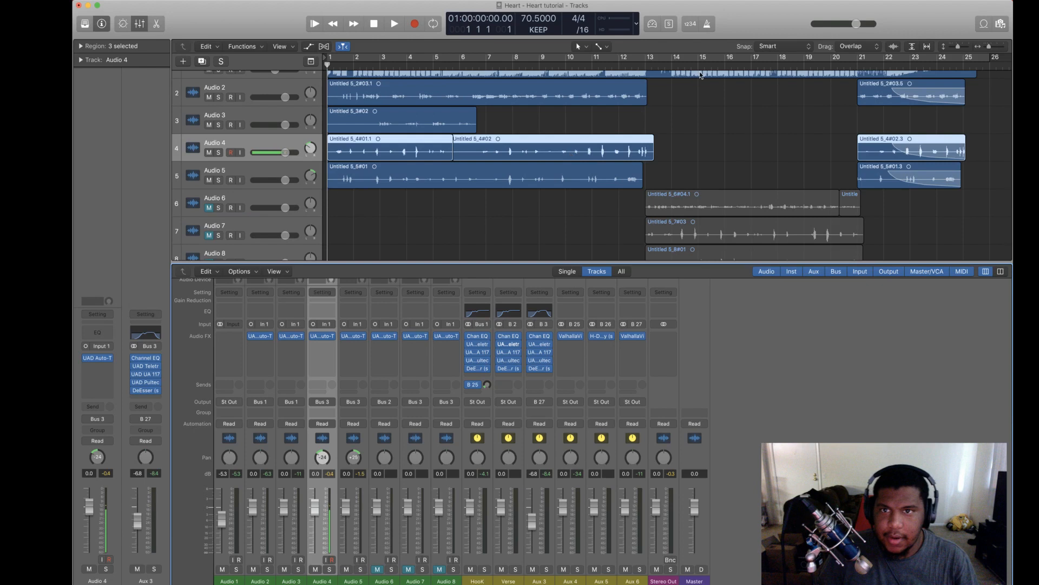
Step: Unmute Audio 6, play the verse entry from the middle of bar 12, and mute Audio 1
{"action": "left_click", "coordinate": [637, 64]}
{"action": "scroll", "coordinate": [559, 190], "scroll_direction": "down", "scroll_amount": 1}
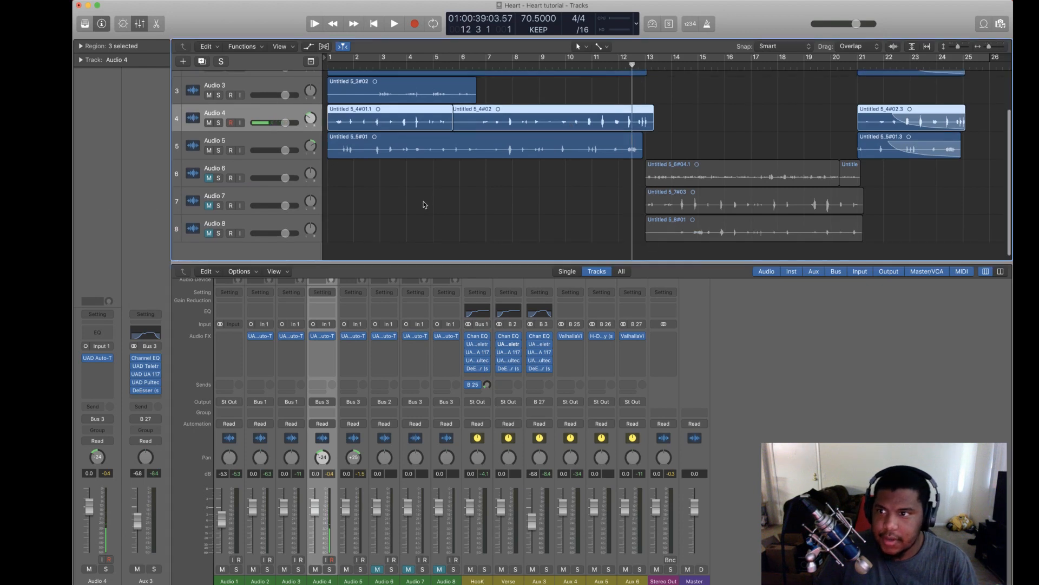
{"action": "left_click", "coordinate": [205, 177]}
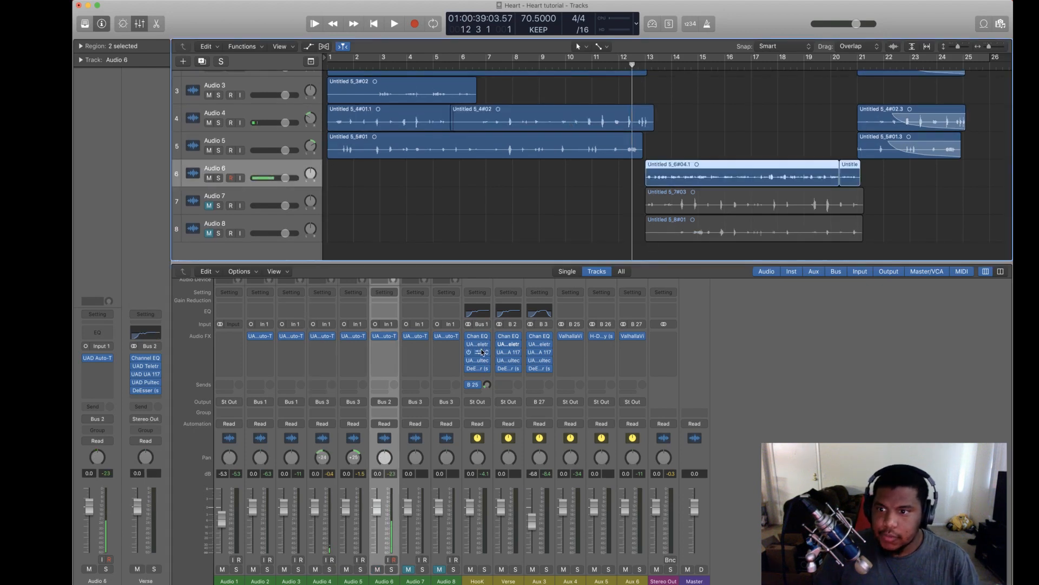
{"action": "key", "text": "space"}
{"action": "scroll", "coordinate": [486, 204], "scroll_direction": "up", "scroll_amount": 2}
{"action": "scroll", "coordinate": [432, 185], "scroll_direction": "down", "scroll_amount": 2}
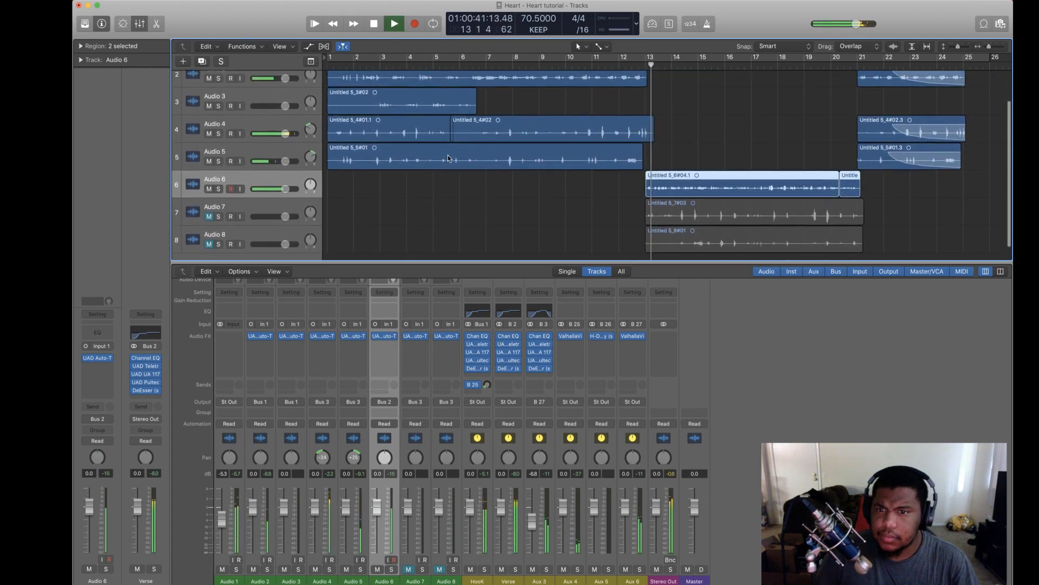
{"action": "scroll", "coordinate": [488, 343], "scroll_direction": "up", "scroll_amount": 1}
{"action": "scroll", "coordinate": [431, 183], "scroll_direction": "up", "scroll_amount": 2}
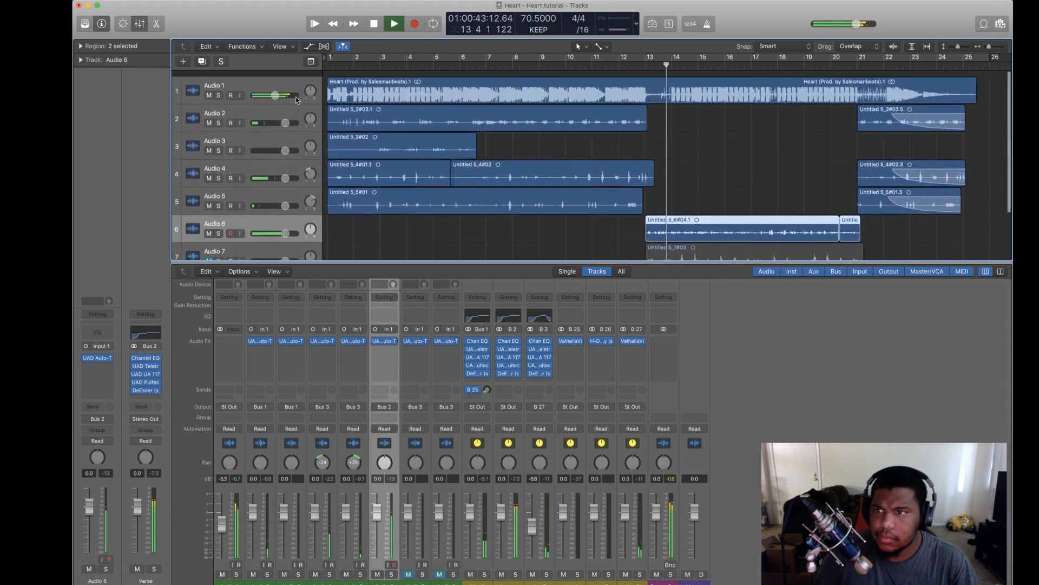
{"action": "key", "text": "space"}
{"action": "scroll", "coordinate": [432, 232], "scroll_direction": "down", "scroll_amount": 2}
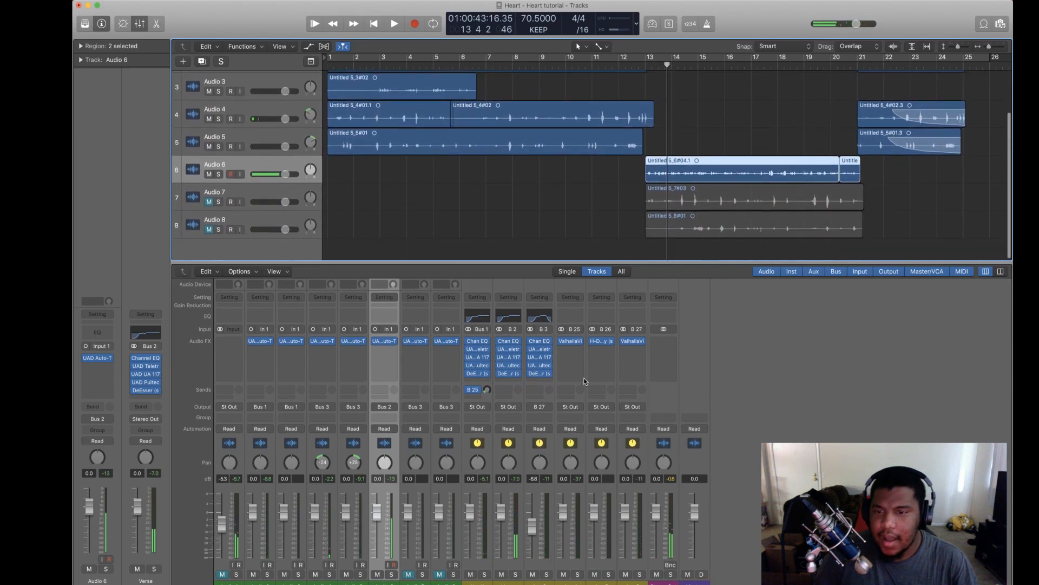
Step: Add a Bus 25 send to the Verse aux, adjust its level, and start playback from bar 13
{"action": "left_click", "coordinate": [508, 391]}
{"action": "mouse_move", "coordinate": [523, 434]}
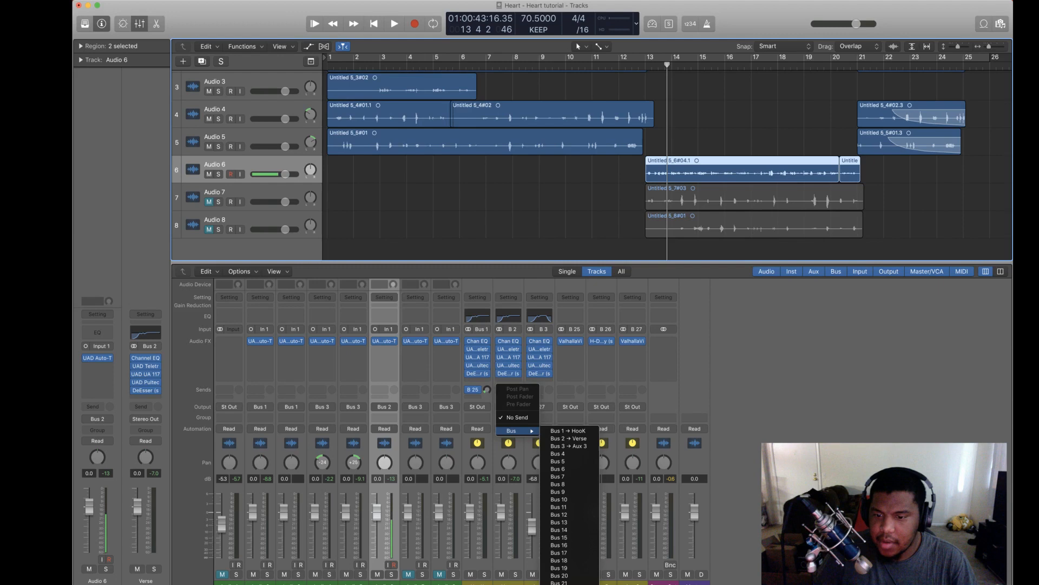
{"action": "left_click", "coordinate": [560, 584]}
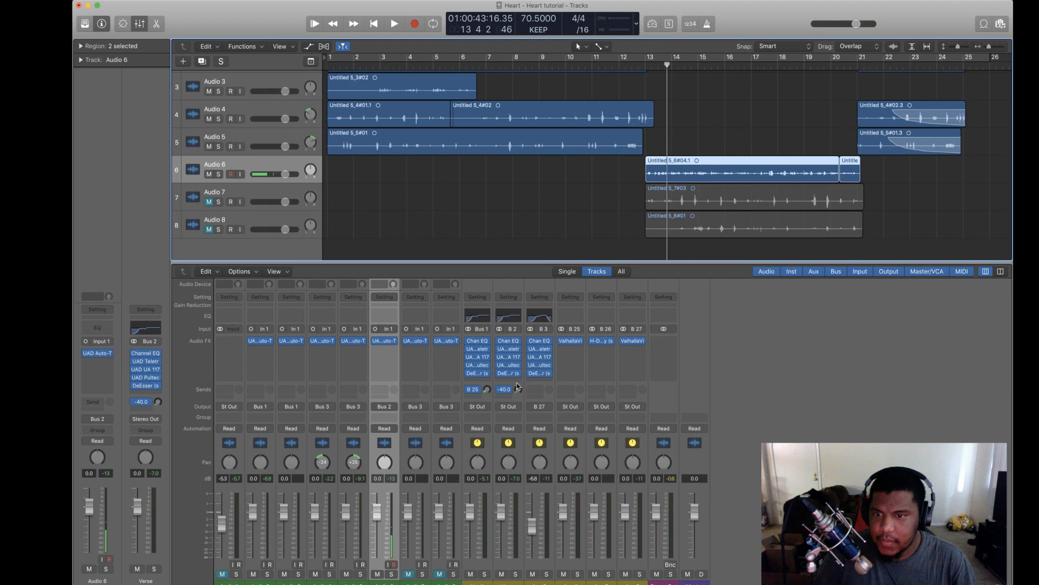
{"action": "left_click", "coordinate": [644, 68]}
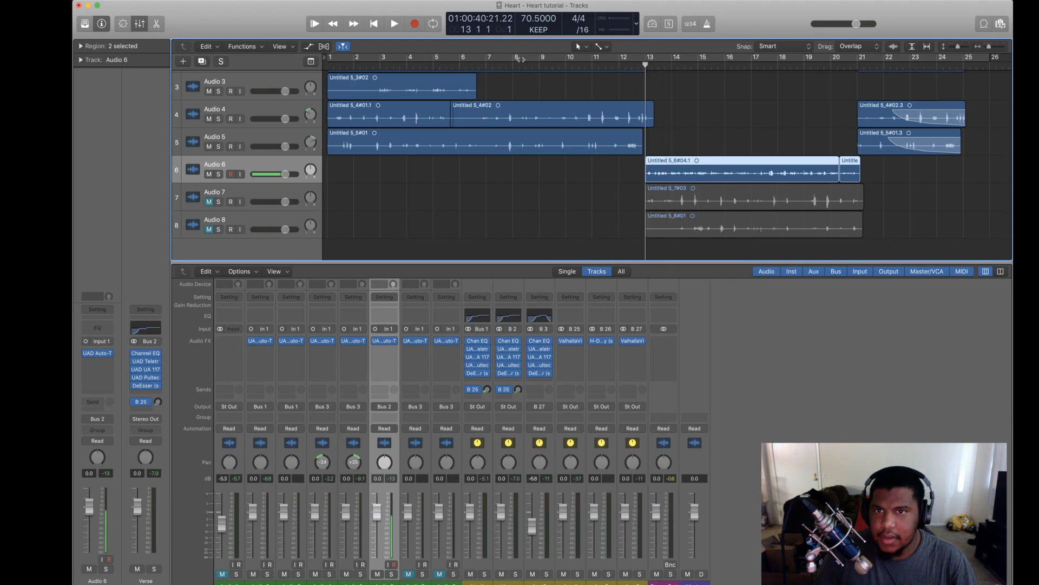
{"action": "left_click", "coordinate": [397, 30]}
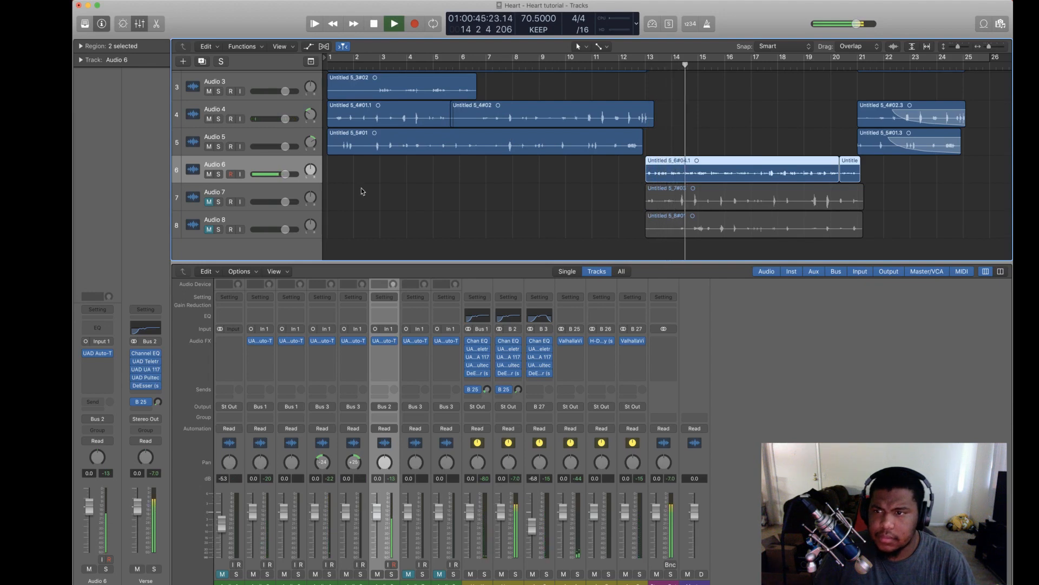
Step: Unmute Audio 1 during playback, audition the Audio 6 verse vocal and its reverb send against the beat, and stop playback
{"action": "scroll", "coordinate": [333, 161], "scroll_direction": "up", "scroll_amount": 3}
{"action": "left_click", "coordinate": [209, 89]}
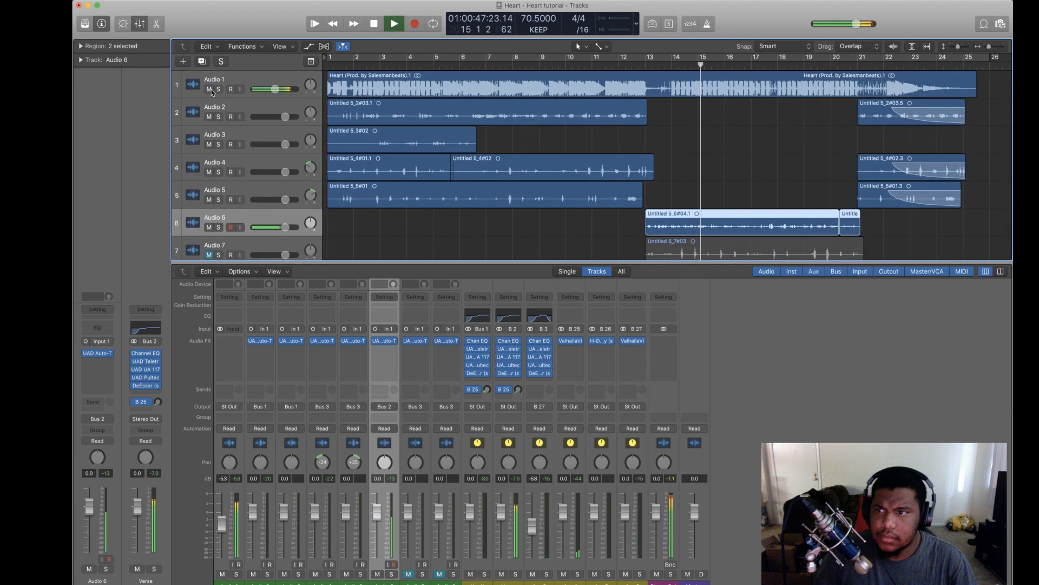
{"action": "scroll", "coordinate": [577, 163], "scroll_direction": "down", "scroll_amount": 2}
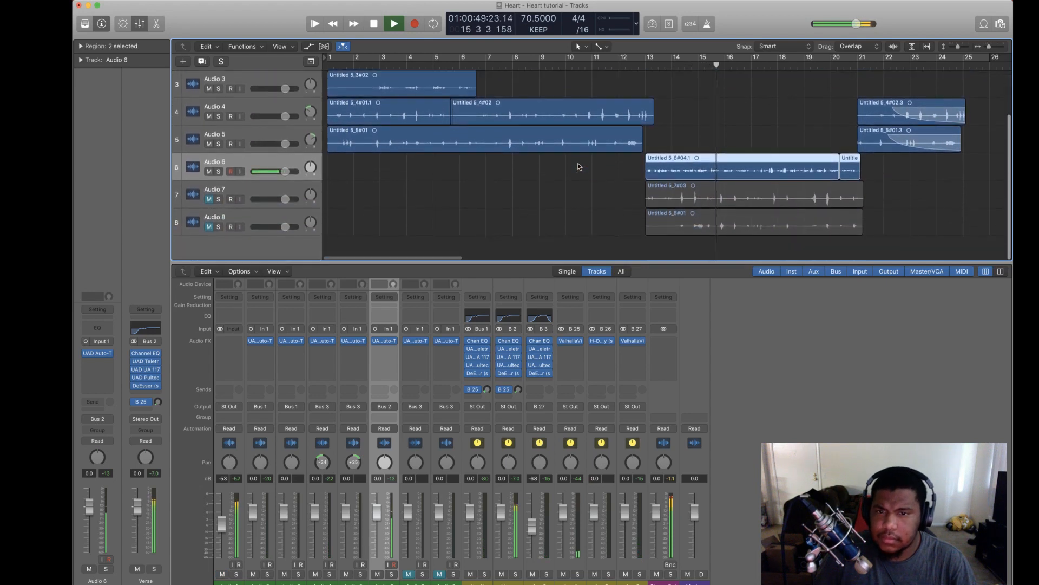
{"action": "scroll", "coordinate": [579, 166], "scroll_direction": "up", "scroll_amount": 1}
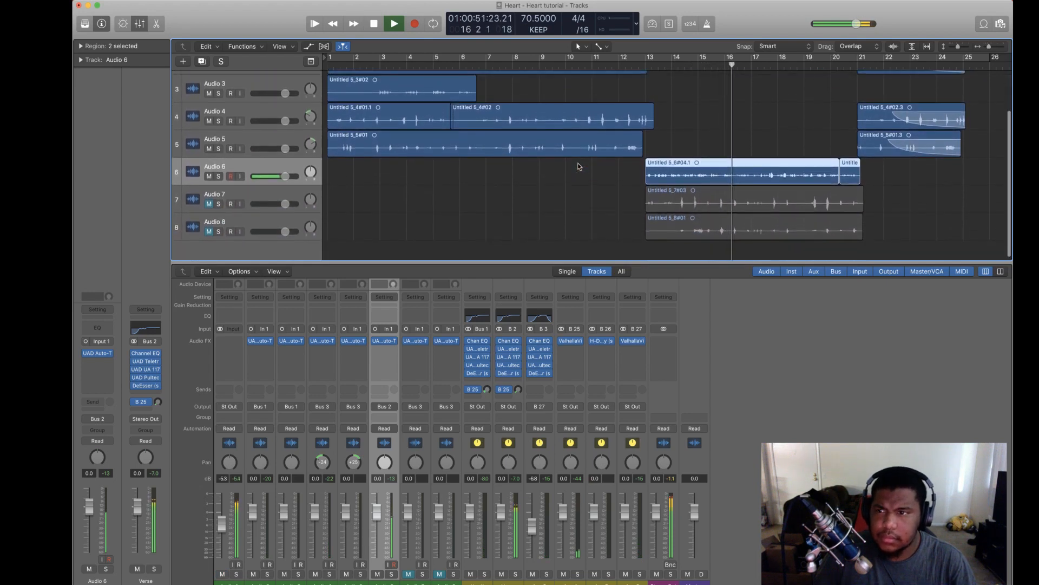
{"action": "left_click", "coordinate": [518, 390]}
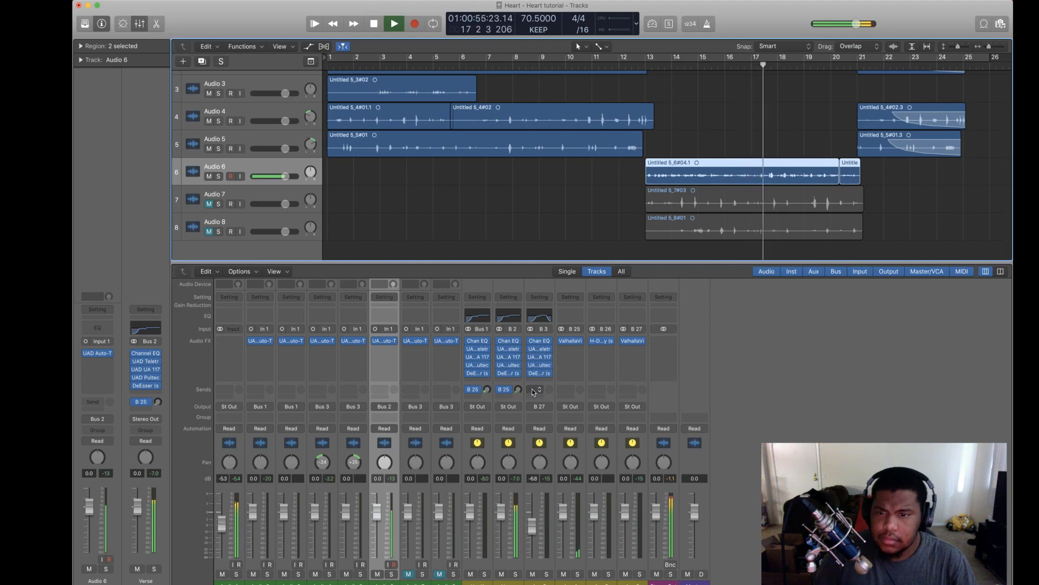
{"action": "scroll", "coordinate": [666, 183], "scroll_direction": "down", "scroll_amount": 1}
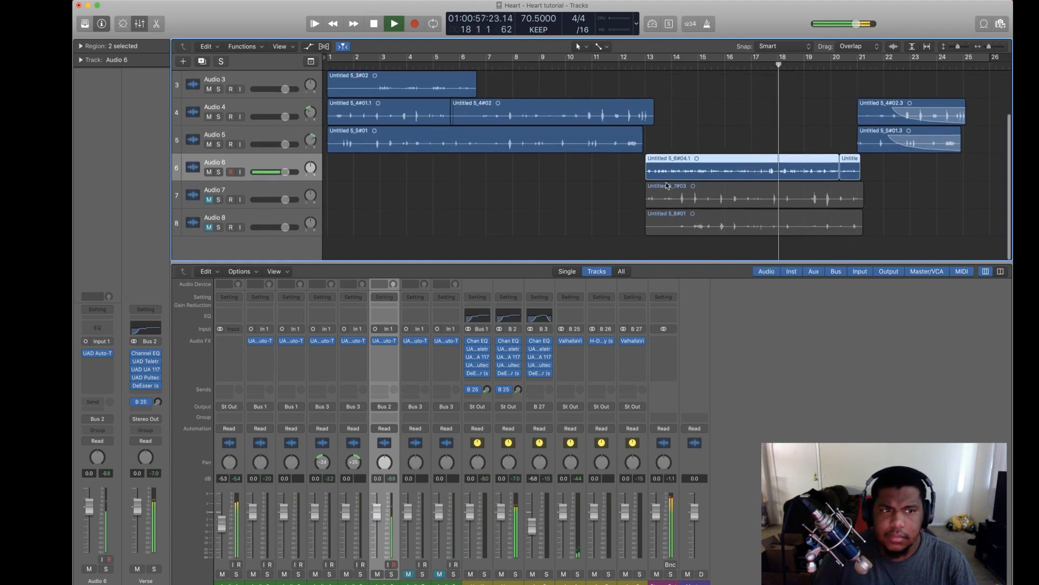
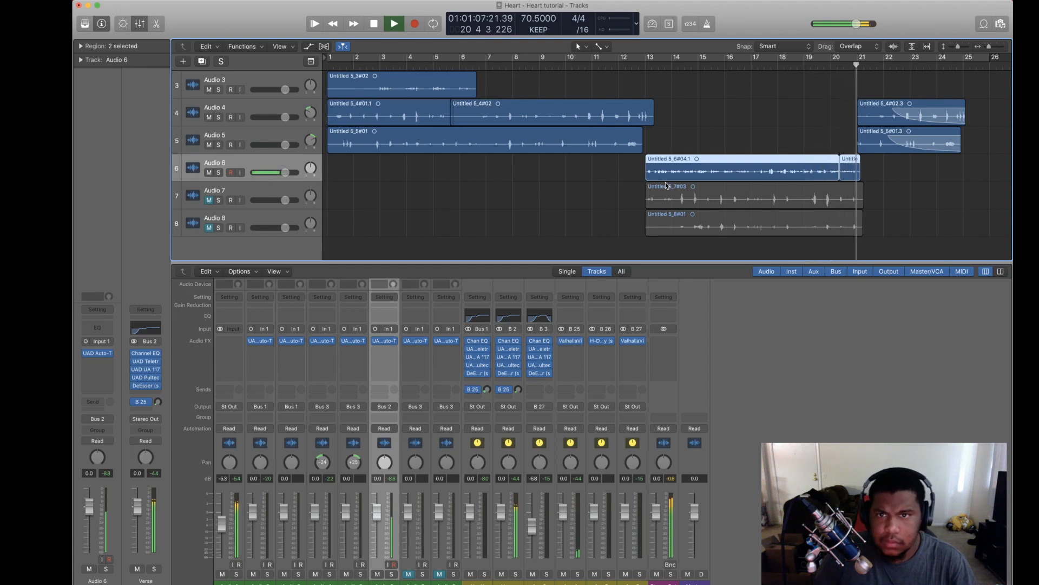
{"action": "key", "text": "space"}
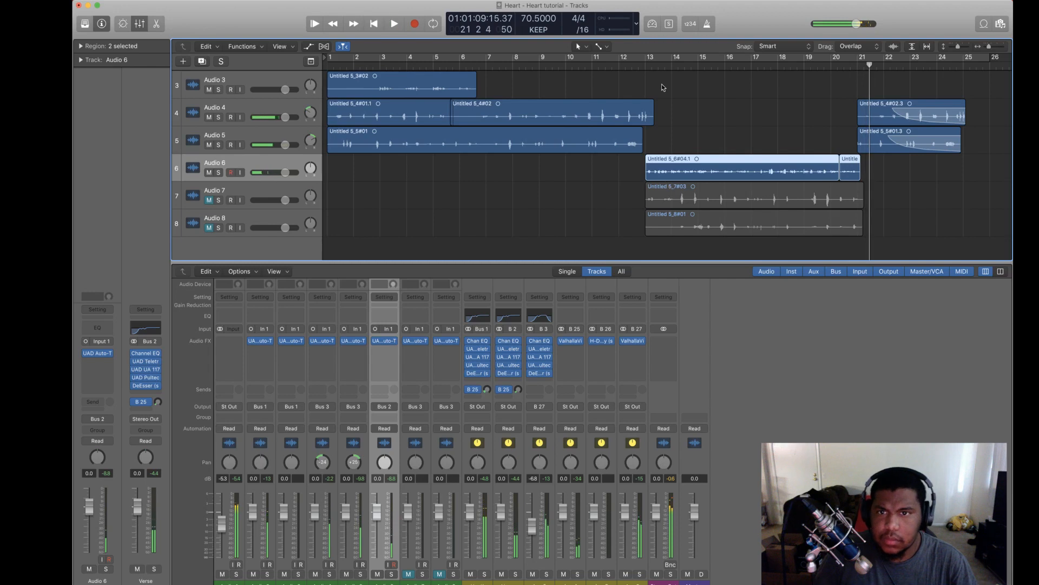
Step: Unmute Audio 7 and Audio 8, audition them from bar 13 with Audio 6 muted, and bring Audio 6 back in
{"action": "left_click", "coordinate": [239, 191]}
{"action": "left_click", "coordinate": [208, 172]}
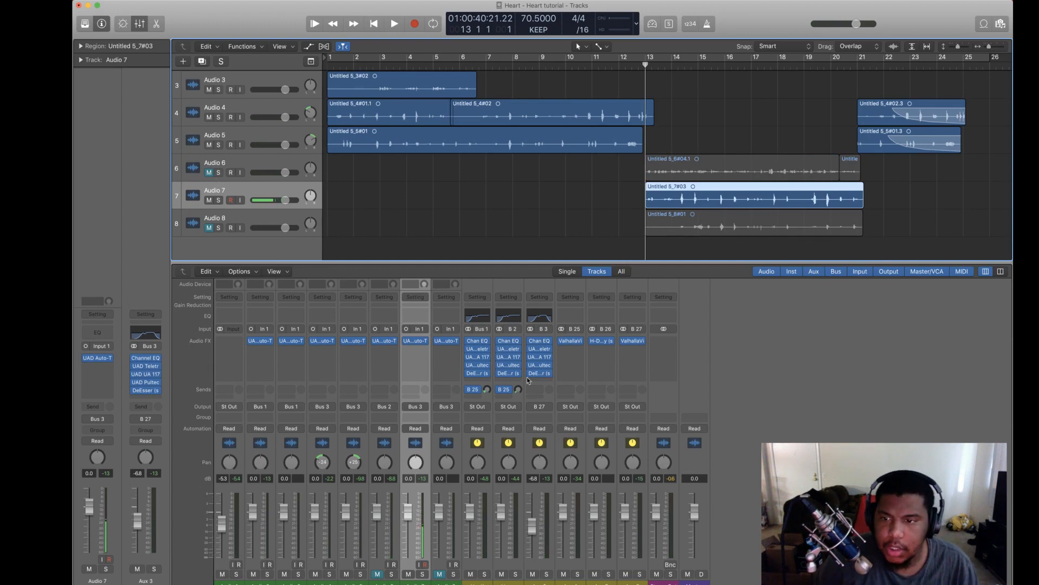
{"action": "left_click", "coordinate": [209, 228]}
{"action": "key", "text": "space"}
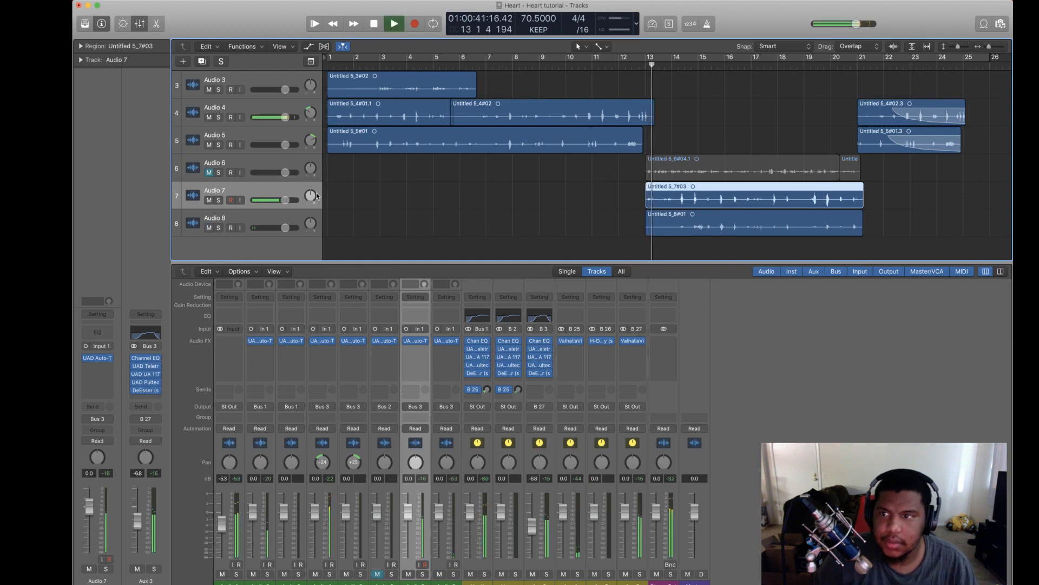
{"action": "left_click", "coordinate": [209, 172]}
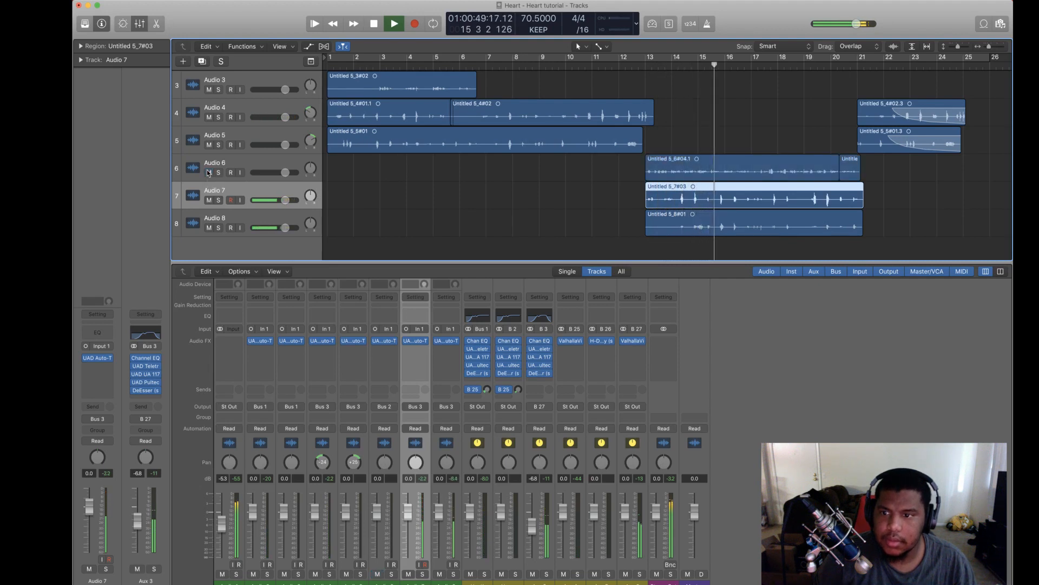
Step: During playback, switch the Aux 6 reverb's mode to Concert Hall and lower its low cut to 180 Hz
{"action": "scroll", "coordinate": [547, 197], "scroll_direction": "up", "scroll_amount": 1}
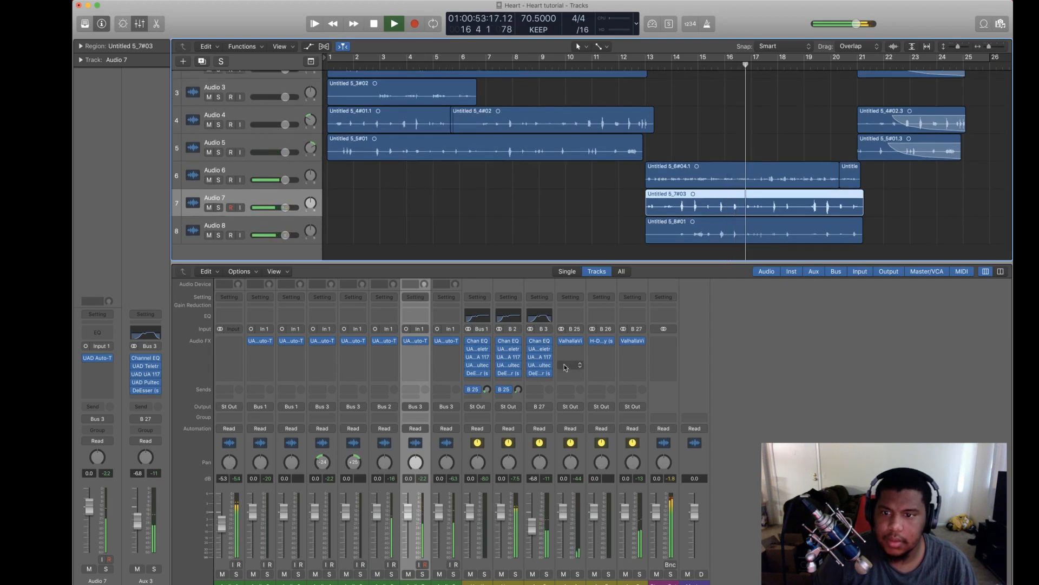
{"action": "left_click", "coordinate": [633, 340]}
{"action": "left_click", "coordinate": [402, 239]}
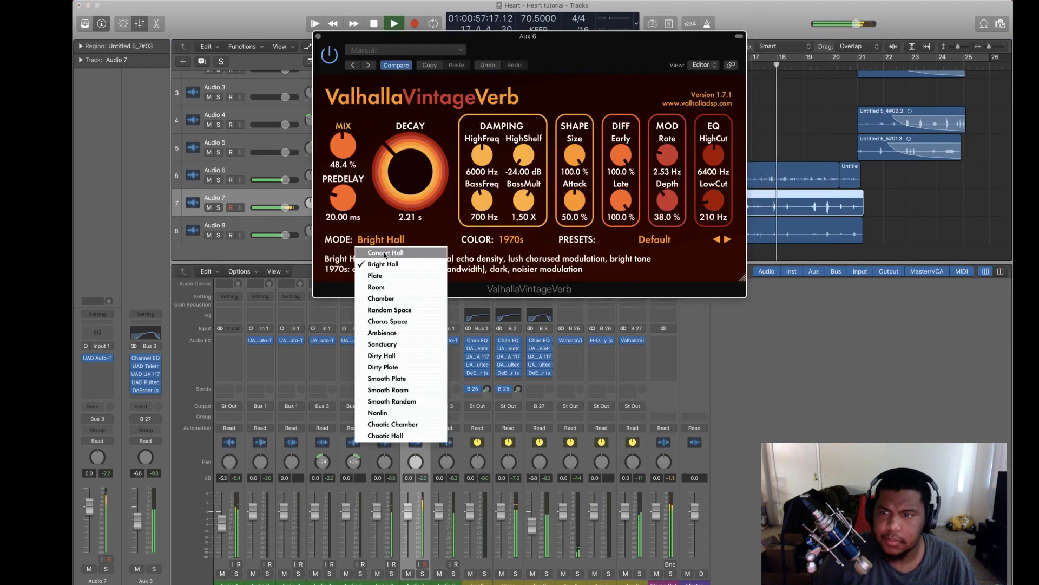
{"action": "left_click", "coordinate": [390, 252]}
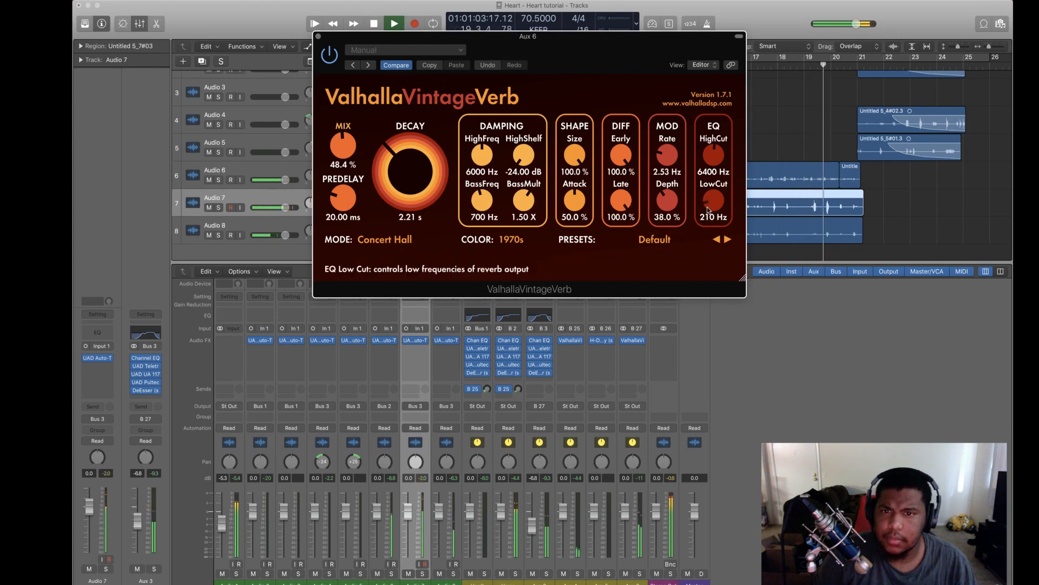
{"action": "left_click_drag", "start_coordinate": [707, 207], "coordinate": [707, 214]}
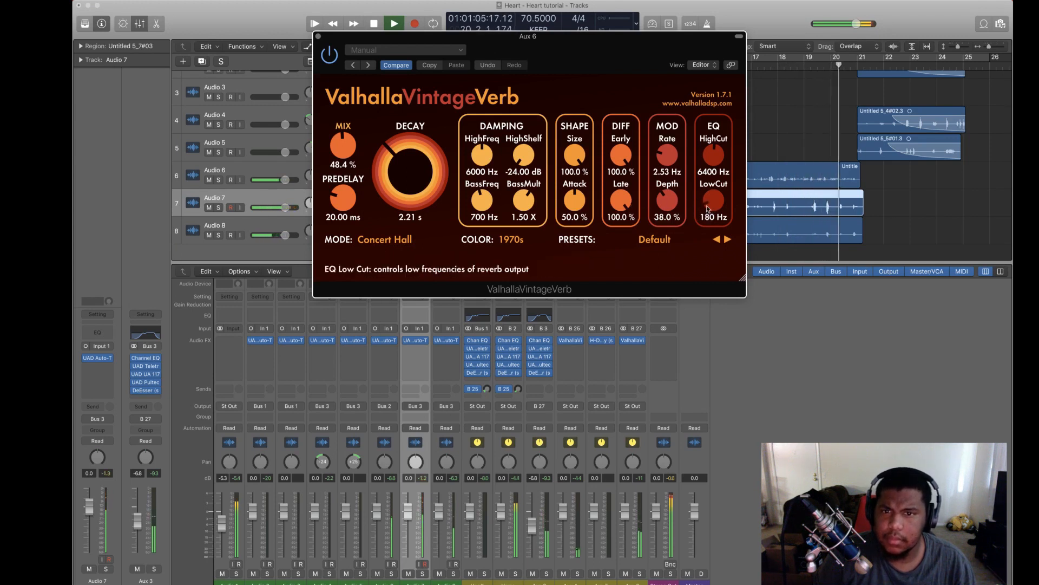
Step: Set the Aux 6 reverb's high cut to 7640 Hz, mix to 69.6 % and decay to 3.52 s, and readjust its low cut
{"action": "left_click_drag", "start_coordinate": [716, 160], "coordinate": [715, 151]}
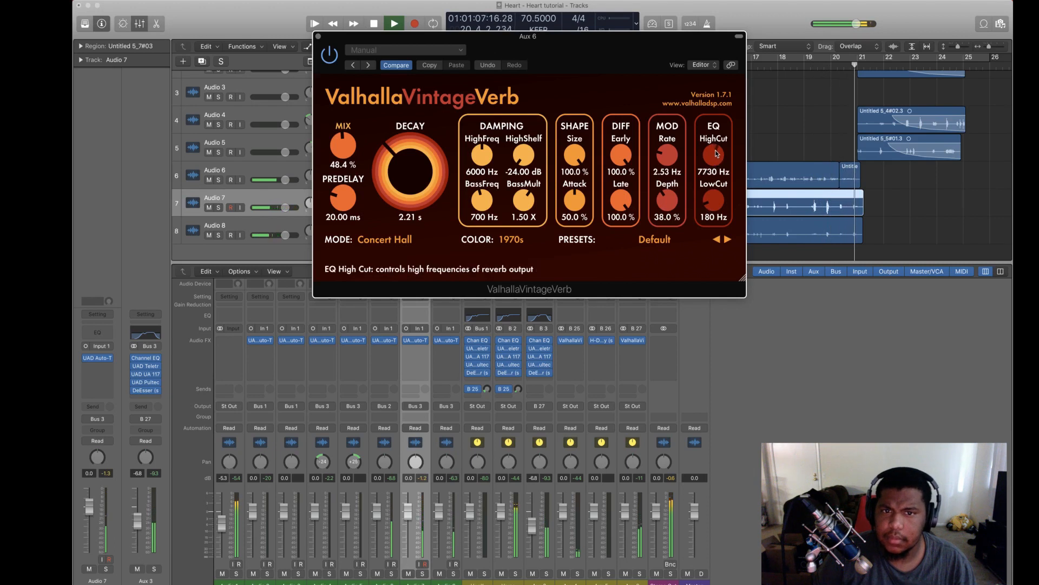
{"action": "left_click_drag", "start_coordinate": [418, 168], "coordinate": [418, 178]}
{"action": "left_click_drag", "start_coordinate": [342, 148], "coordinate": [342, 122]}
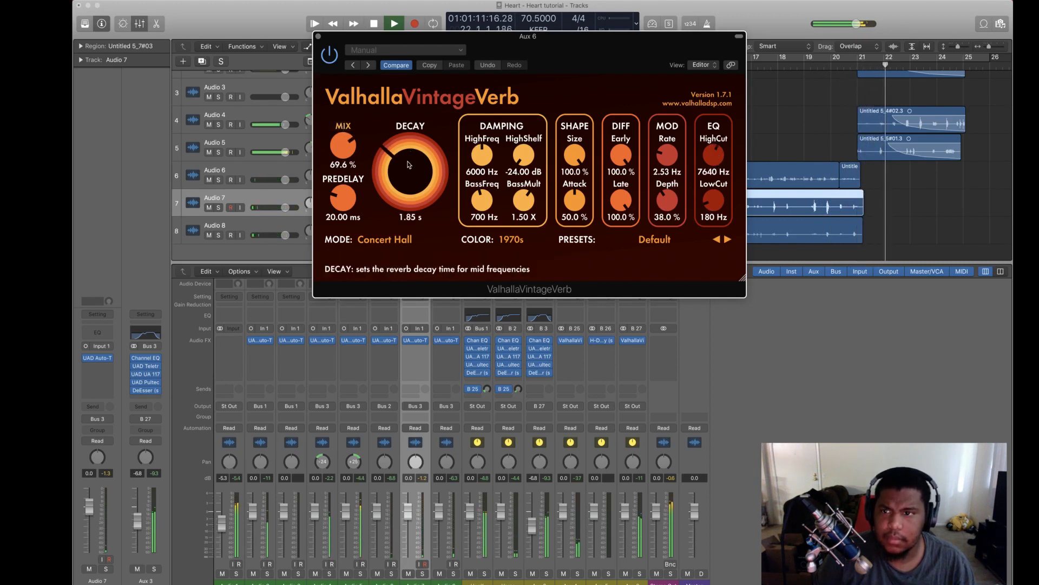
{"action": "left_click_drag", "start_coordinate": [409, 165], "coordinate": [408, 154]}
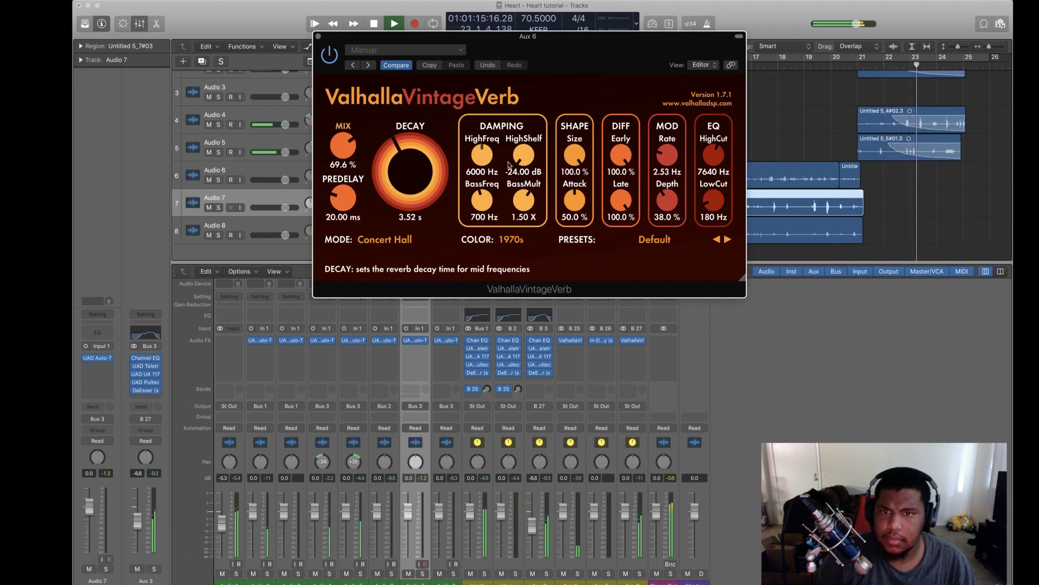
{"action": "left_click_drag", "start_coordinate": [713, 201], "coordinate": [714, 197]}
{"action": "key", "text": "super+w"}
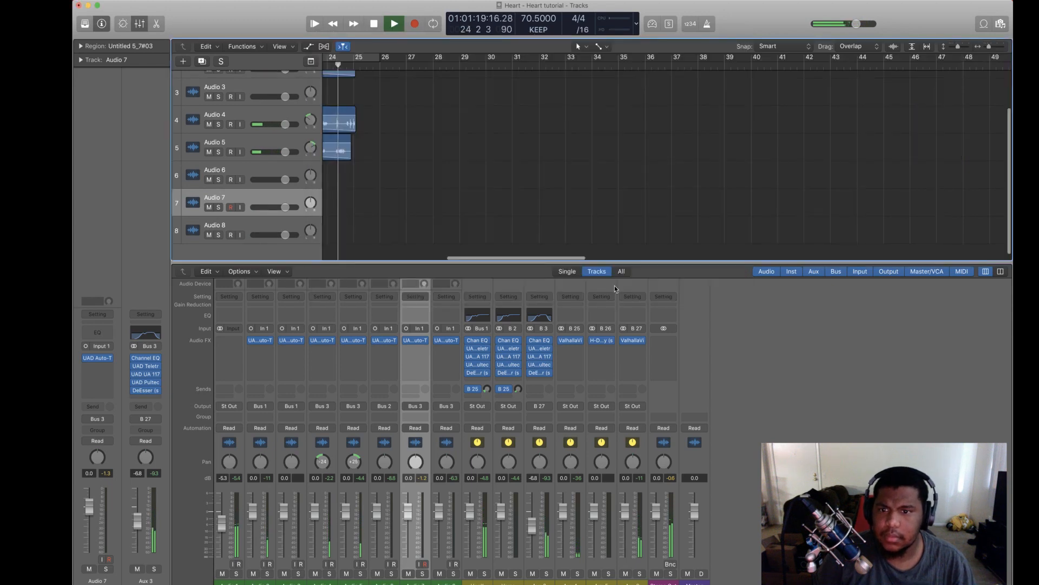
Step: Insert a Channel EQ after the reverb on Aux 6, enable its low-cut band, and stop playback with the playhead back at bar 13
{"action": "left_click", "coordinate": [630, 316]}
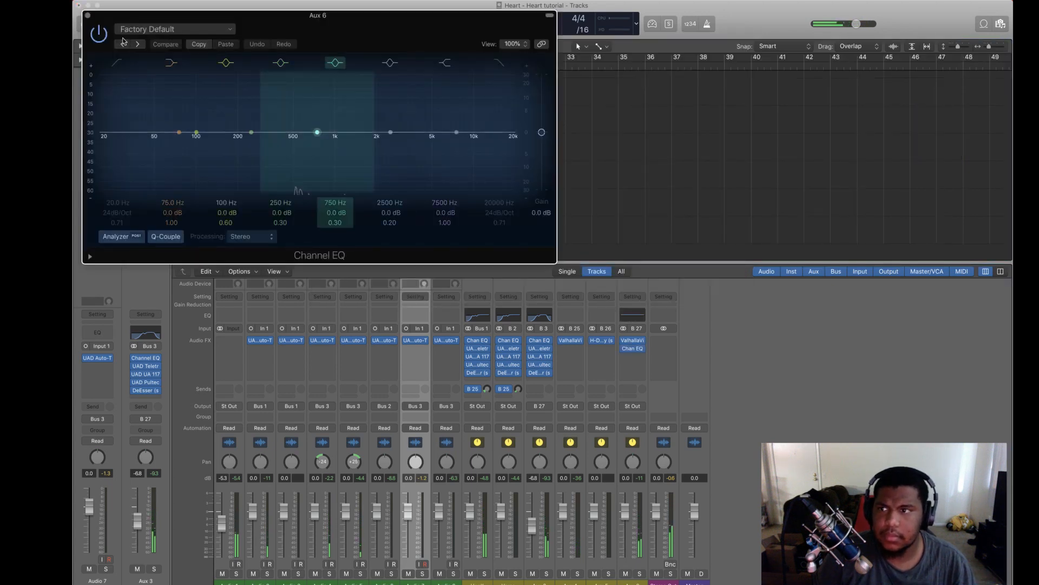
{"action": "left_click", "coordinate": [113, 61]}
{"action": "left_click_drag", "start_coordinate": [303, 15], "coordinate": [677, 190]}
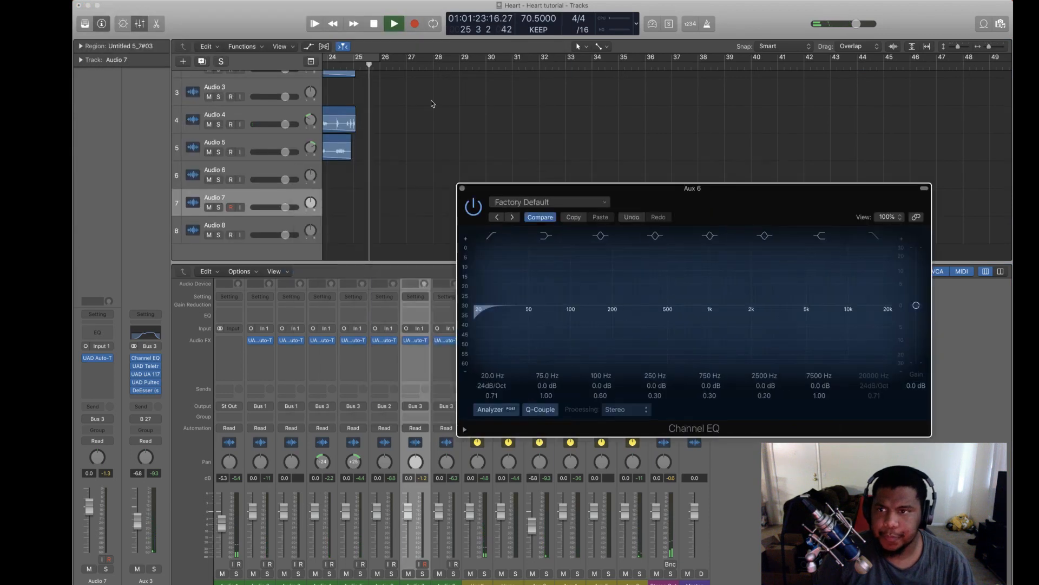
{"action": "key", "text": "space"}
{"action": "scroll", "coordinate": [433, 104], "scroll_direction": "left", "scroll_amount": 3}
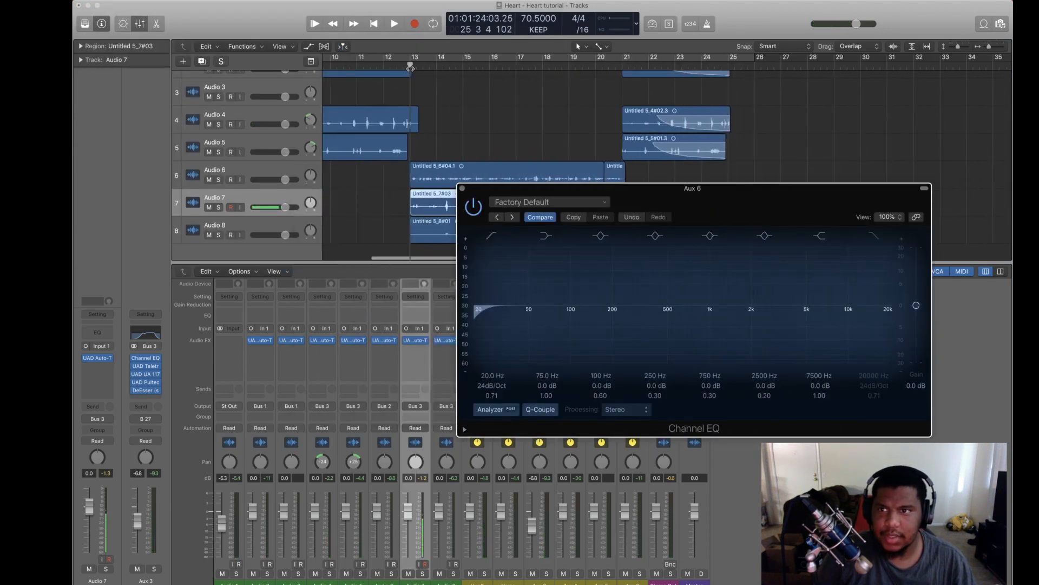
Step: Roll off the lows and highs in the Aux 6 EQ with its low-cut and high-cut bands, and start playback from bar 13
{"action": "left_click_drag", "start_coordinate": [479, 309], "coordinate": [664, 319]}
{"action": "left_click_drag", "start_coordinate": [706, 381], "coordinate": [725, 380]}
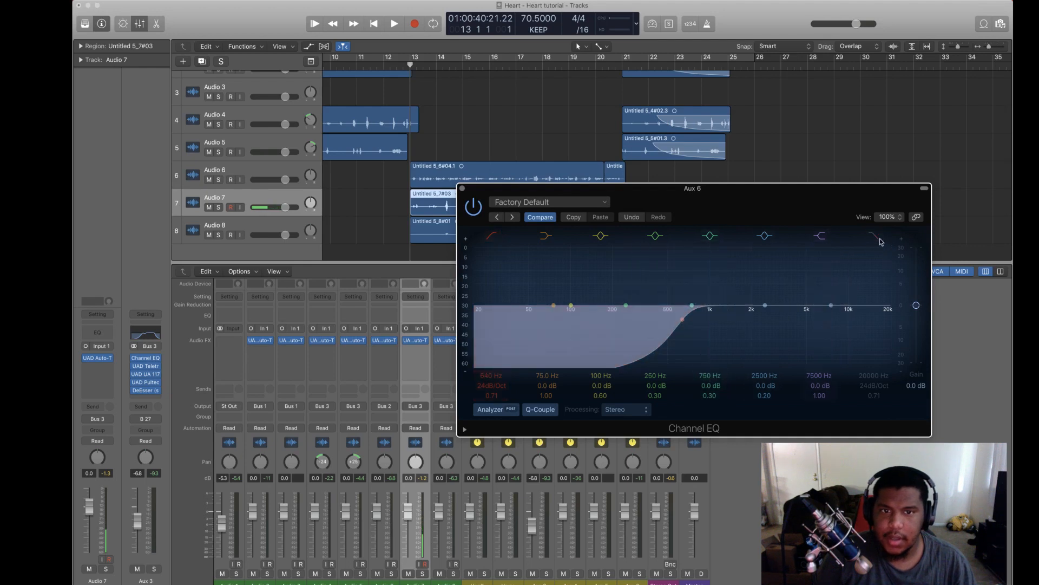
{"action": "left_click", "coordinate": [881, 242]}
{"action": "left_click_drag", "start_coordinate": [881, 249], "coordinate": [844, 319]}
{"action": "left_click_drag", "start_coordinate": [683, 337], "coordinate": [656, 339]}
{"action": "left_click", "coordinate": [474, 207]}
{"action": "key", "text": "space"}
{"action": "left_click", "coordinate": [463, 188]}
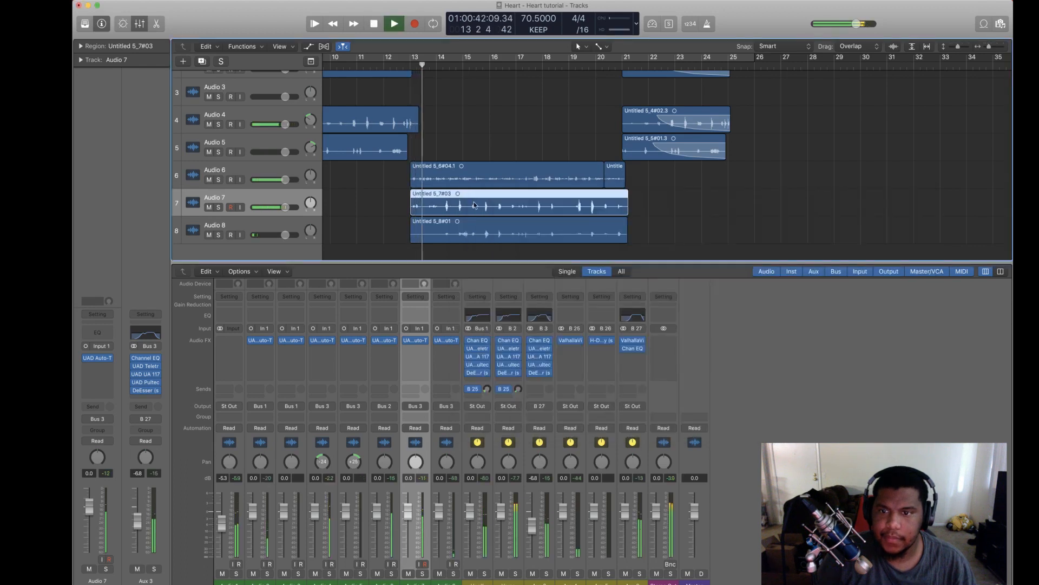
Step: Reopen the Aux 6 Channel EQ during playback and set its low cut to 235 Hz and high cut to 7100 Hz
{"action": "left_click", "coordinate": [642, 348]}
{"action": "left_click_drag", "start_coordinate": [644, 345], "coordinate": [631, 345]}
{"action": "left_click_drag", "start_coordinate": [848, 350], "coordinate": [797, 345]}
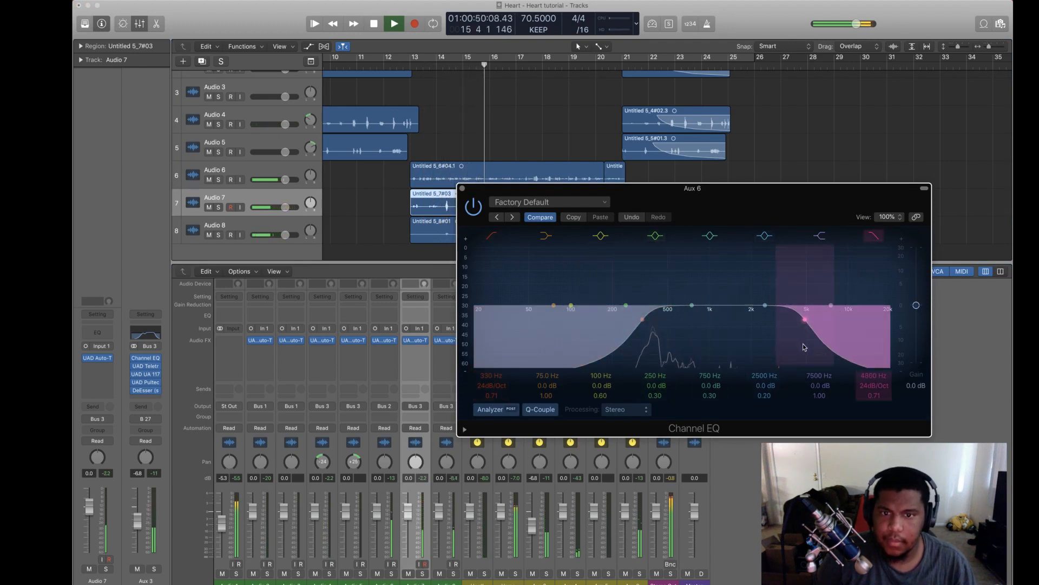
{"action": "left_click_drag", "start_coordinate": [805, 347], "coordinate": [818, 346]}
{"action": "left_click_drag", "start_coordinate": [657, 333], "coordinate": [632, 333]}
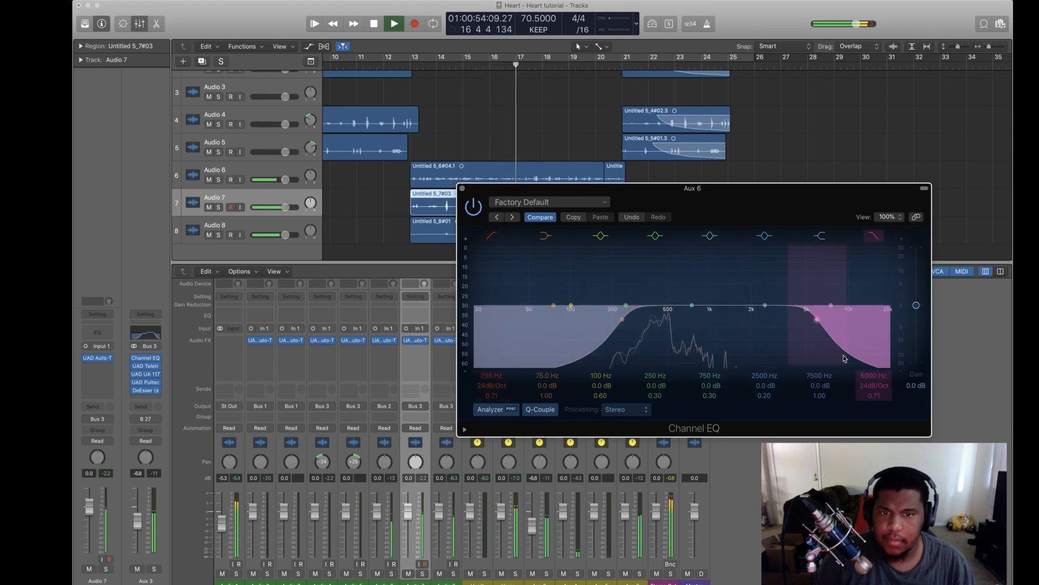
{"action": "left_click_drag", "start_coordinate": [845, 358], "coordinate": [855, 359]}
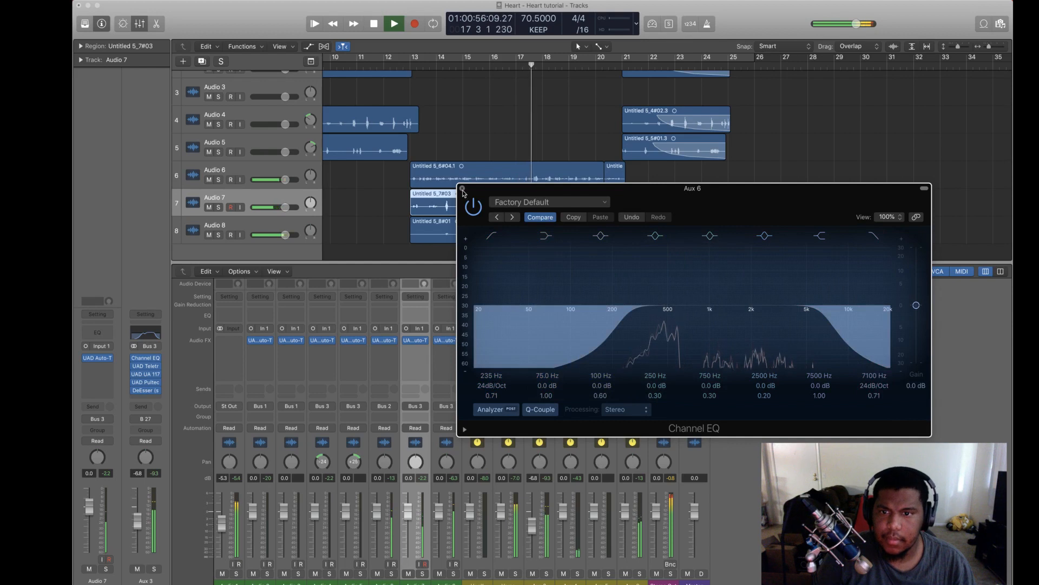
Step: Cut the Aux 6 EQ's mid band by about 3.5 dB at 740 Hz with a Q of 1.20, and close the EQ
{"action": "left_click_drag", "start_coordinate": [698, 306], "coordinate": [696, 284]}
{"action": "left_click_drag", "start_coordinate": [710, 395], "coordinate": [710, 381]}
{"action": "left_click_drag", "start_coordinate": [701, 317], "coordinate": [700, 353]}
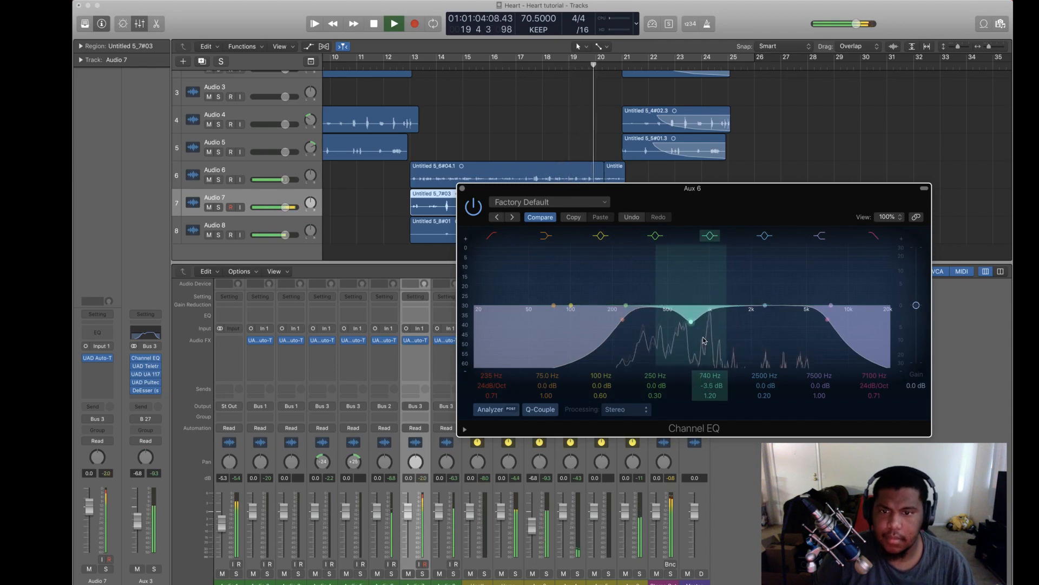
{"action": "left_click", "coordinate": [462, 188]}
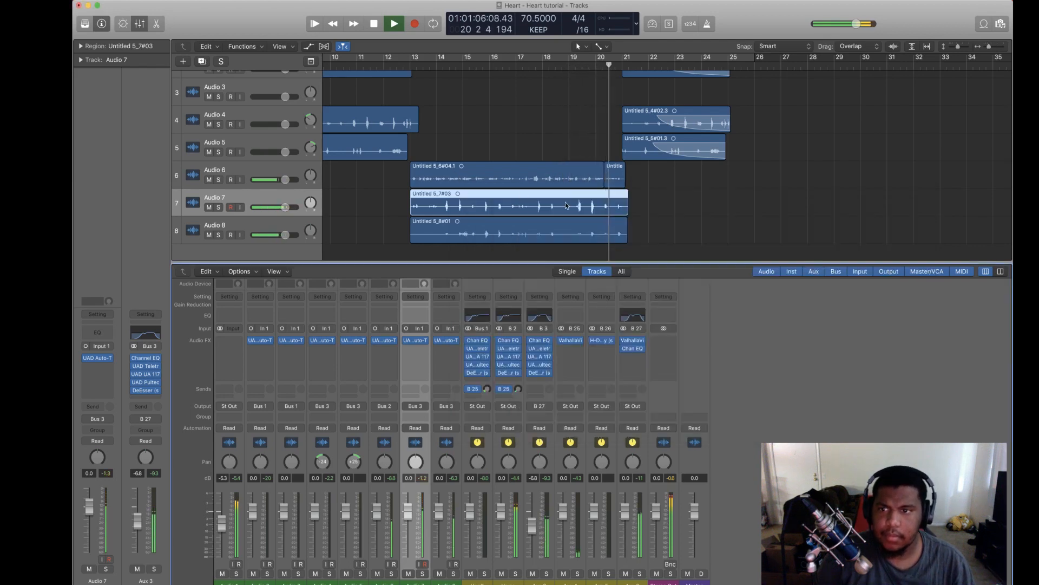
Step: Listen to the background vocals through the return of the hook at bar 21, stop playback, and return to the song's beginning
{"action": "scroll", "coordinate": [665, 191], "scroll_direction": "up", "scroll_amount": 2}
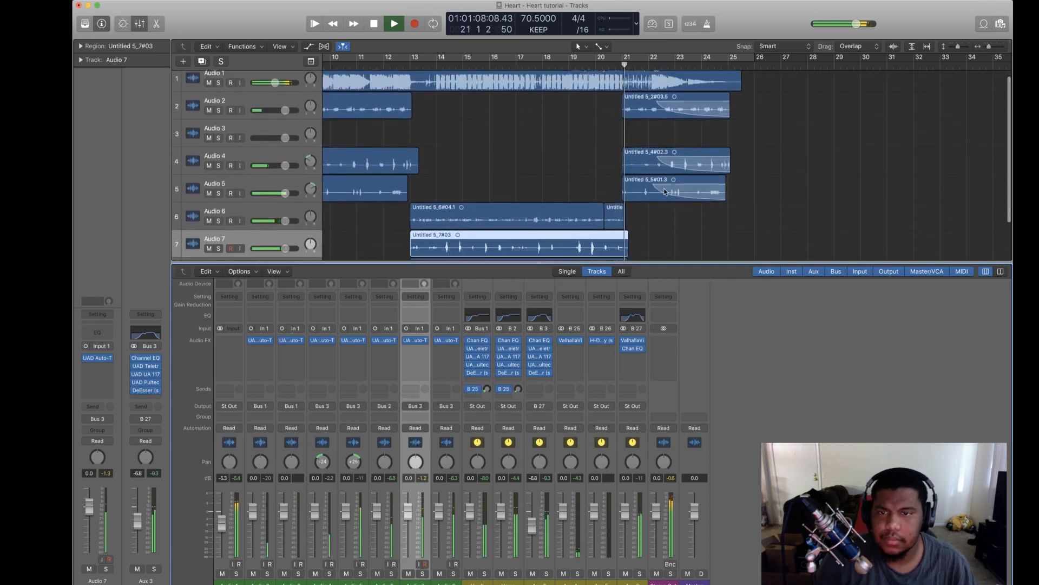
{"action": "scroll", "coordinate": [666, 192], "scroll_direction": "down", "scroll_amount": 2}
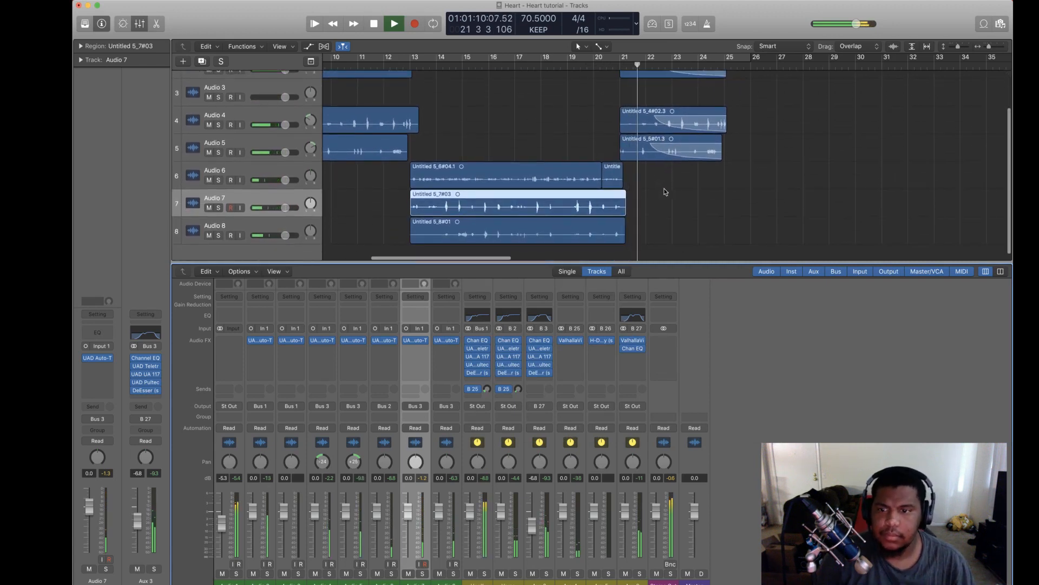
{"action": "scroll", "coordinate": [665, 192], "scroll_direction": "down", "scroll_amount": 3}
{"action": "key", "text": "space"}
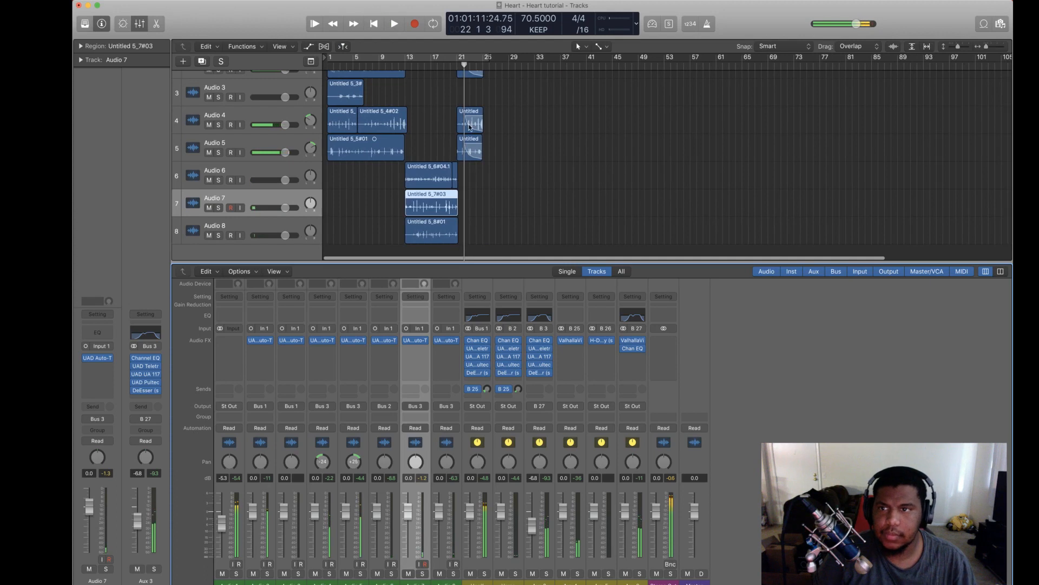
{"action": "left_click", "coordinate": [375, 24]}
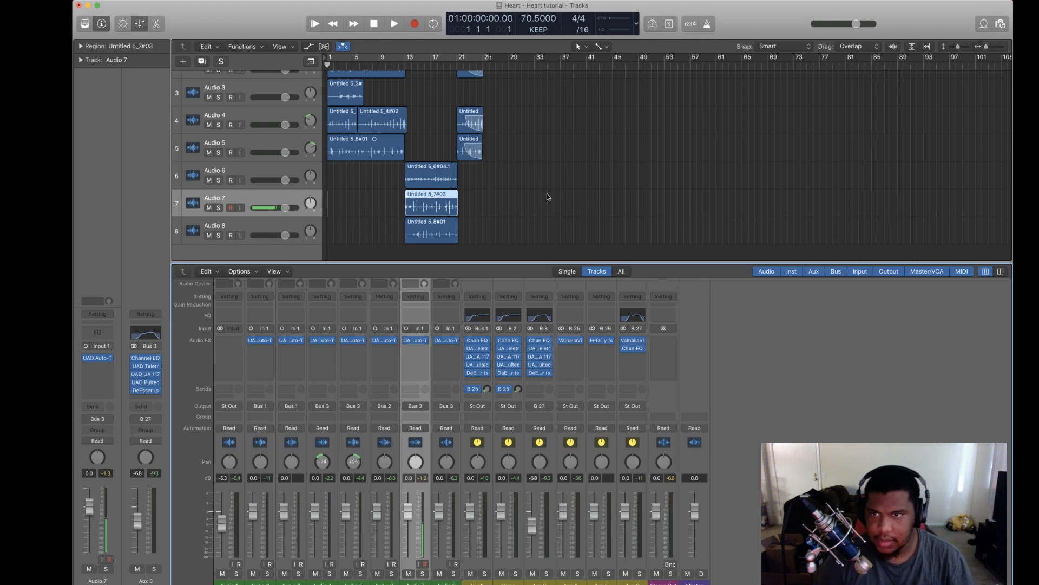
Step: Look over the track layout from Audio 1 to Audio 8 and check the H-Delay settings on Aux 5
{"action": "scroll", "coordinate": [547, 196], "scroll_direction": "up", "scroll_amount": 2}
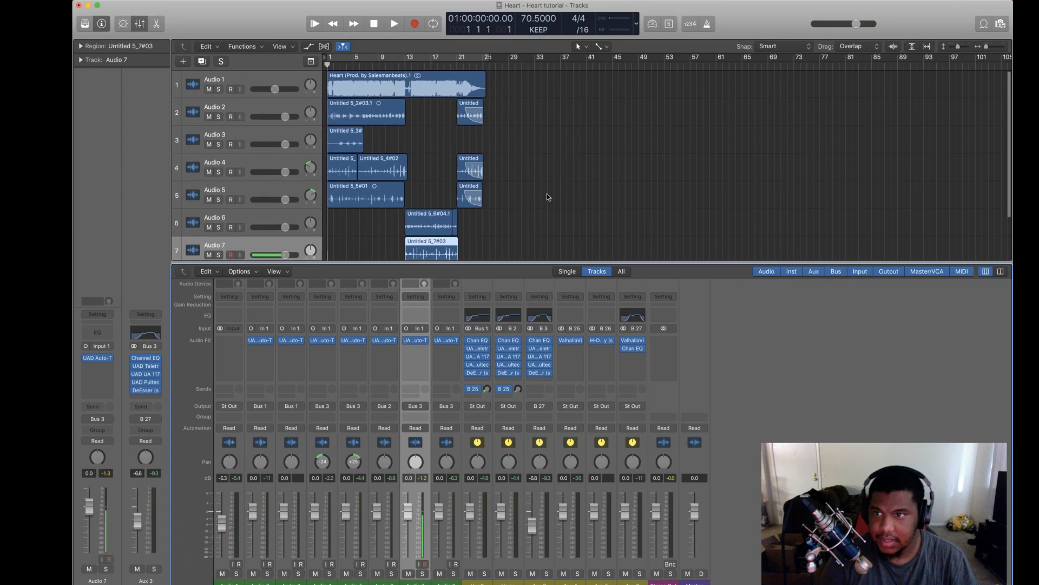
{"action": "scroll", "coordinate": [547, 193], "scroll_direction": "down", "scroll_amount": 2}
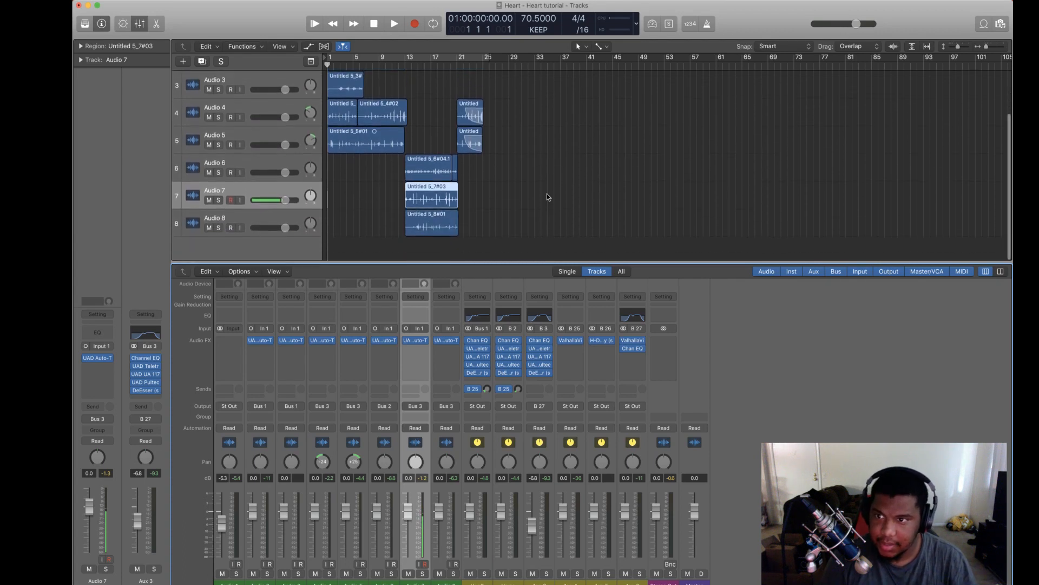
{"action": "left_click", "coordinate": [141, 26]}
{"action": "left_click", "coordinate": [141, 24]}
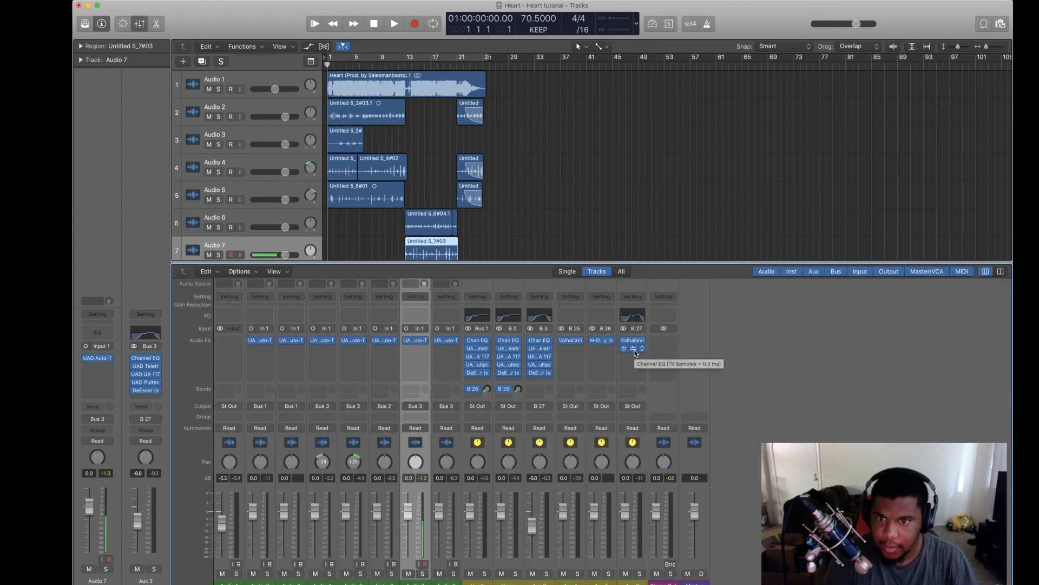
{"action": "left_click", "coordinate": [602, 341]}
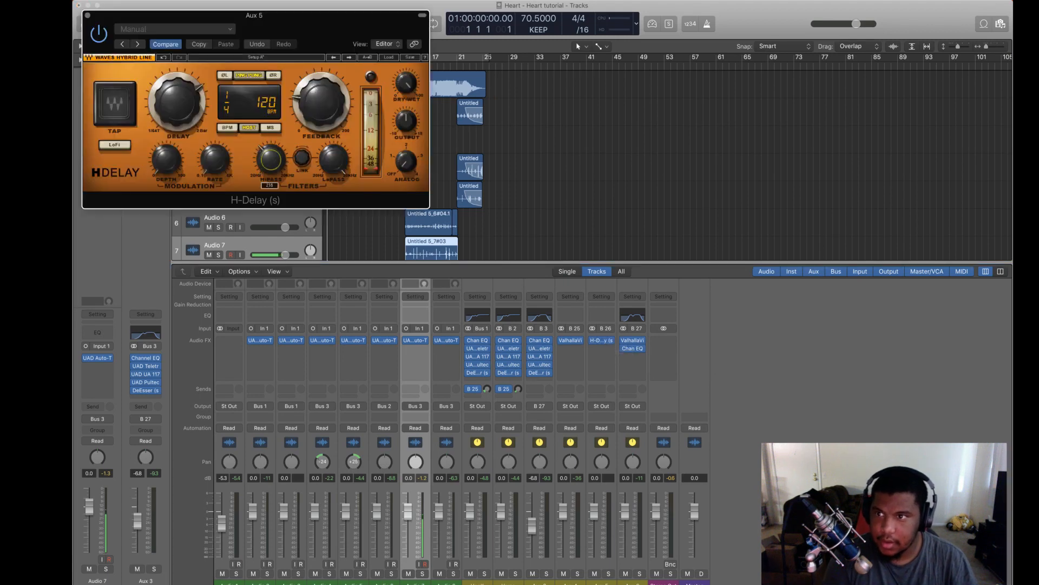
{"action": "left_click", "coordinate": [87, 16]}
{"action": "scroll", "coordinate": [381, 116], "scroll_direction": "down", "scroll_amount": 2}
{"action": "scroll", "coordinate": [378, 112], "scroll_direction": "up", "scroll_amount": 2}
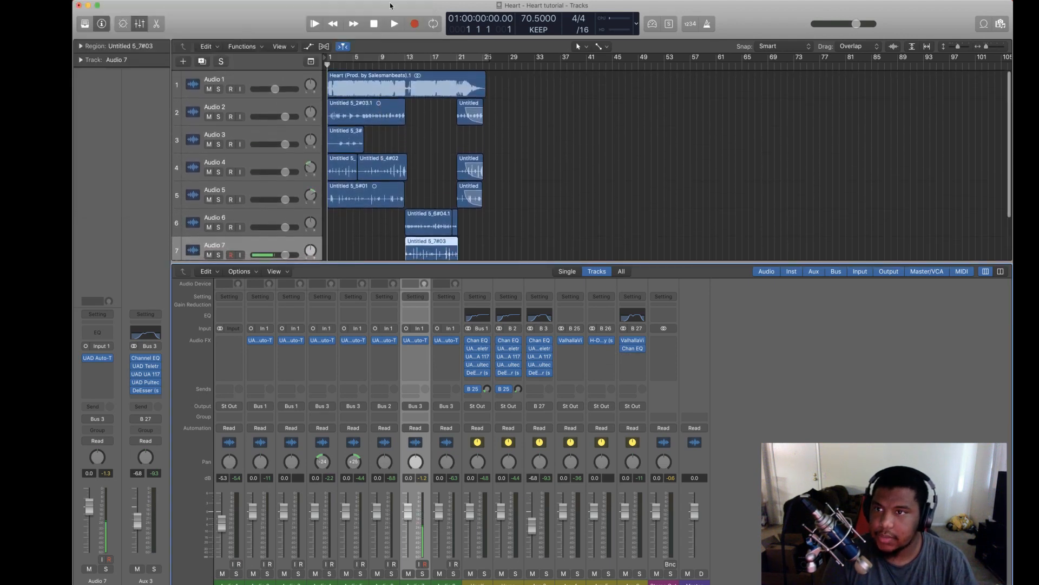
{"action": "scroll", "coordinate": [436, 236], "scroll_direction": "down", "scroll_amount": 2}
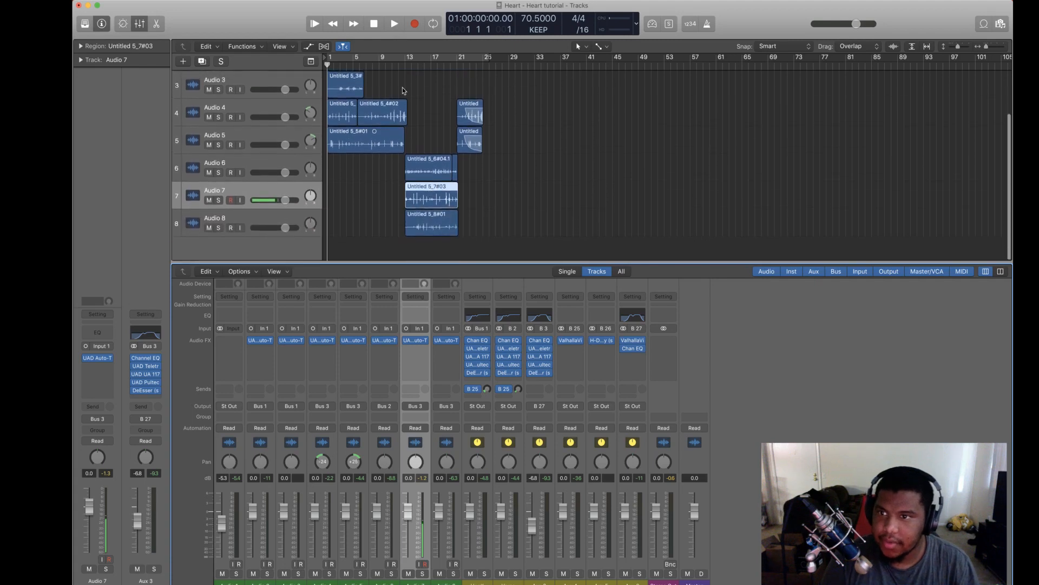
{"action": "scroll", "coordinate": [354, 82], "scroll_direction": "up", "scroll_amount": 2}
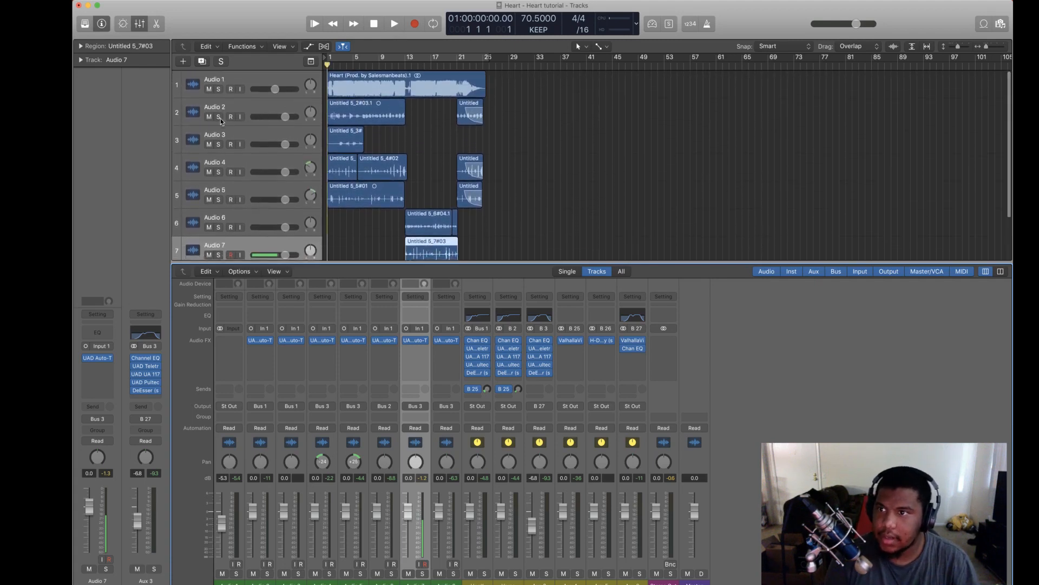
Step: Solo Audio 2 and Audio 3 and play the hook vocals from the beginning
{"action": "left_click", "coordinate": [218, 117]}
{"action": "left_click", "coordinate": [219, 144]}
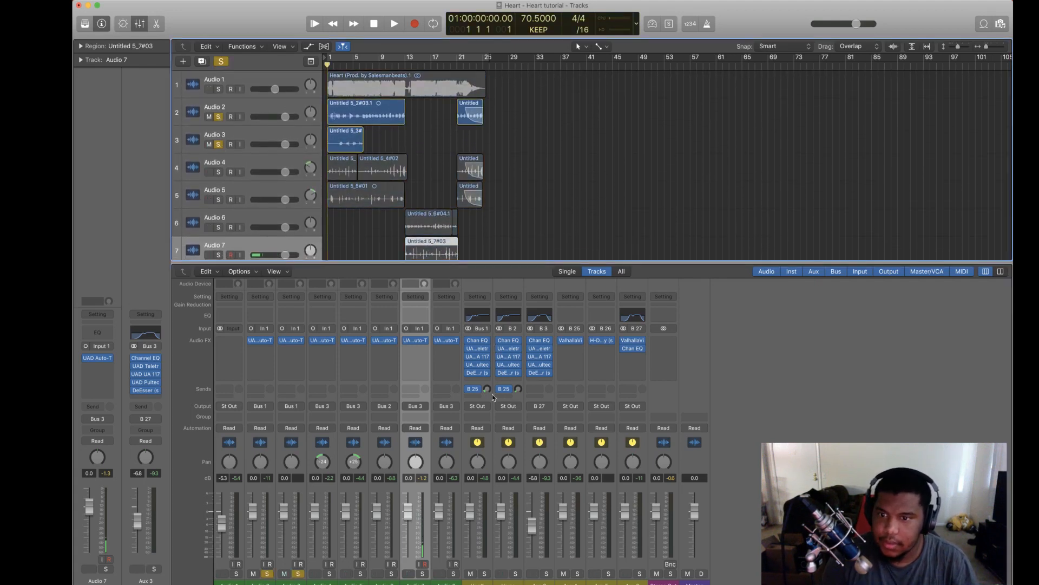
{"action": "key", "text": "space"}
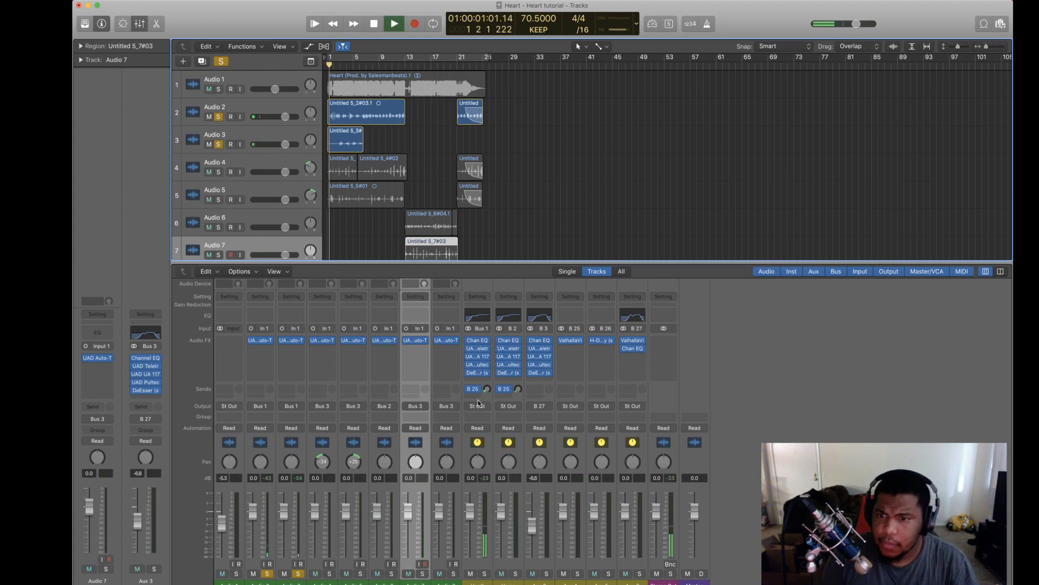
Step: Add a Bus 26 send to the Hook aux, stop playback, and raise the send level to about -30 dB
{"action": "left_click", "coordinate": [474, 390]}
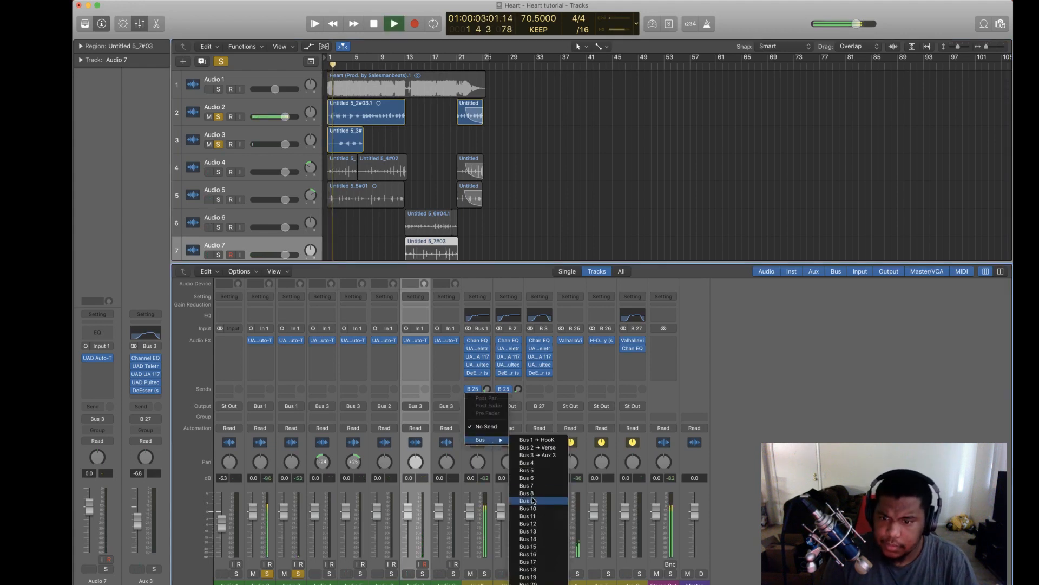
{"action": "left_click", "coordinate": [534, 584]}
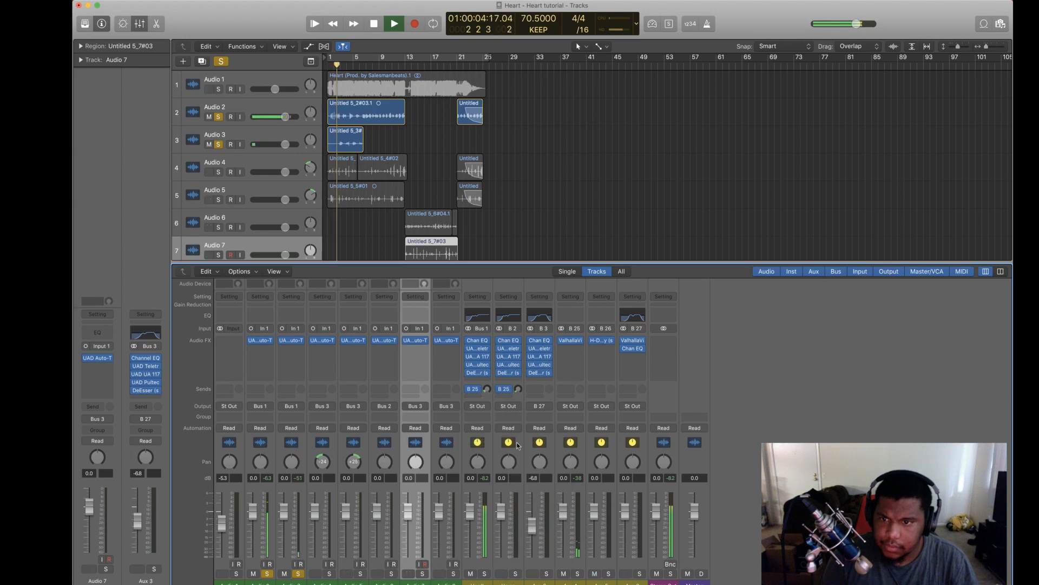
{"action": "key", "text": "space"}
{"action": "left_click_drag", "start_coordinate": [486, 391], "coordinate": [488, 381]}
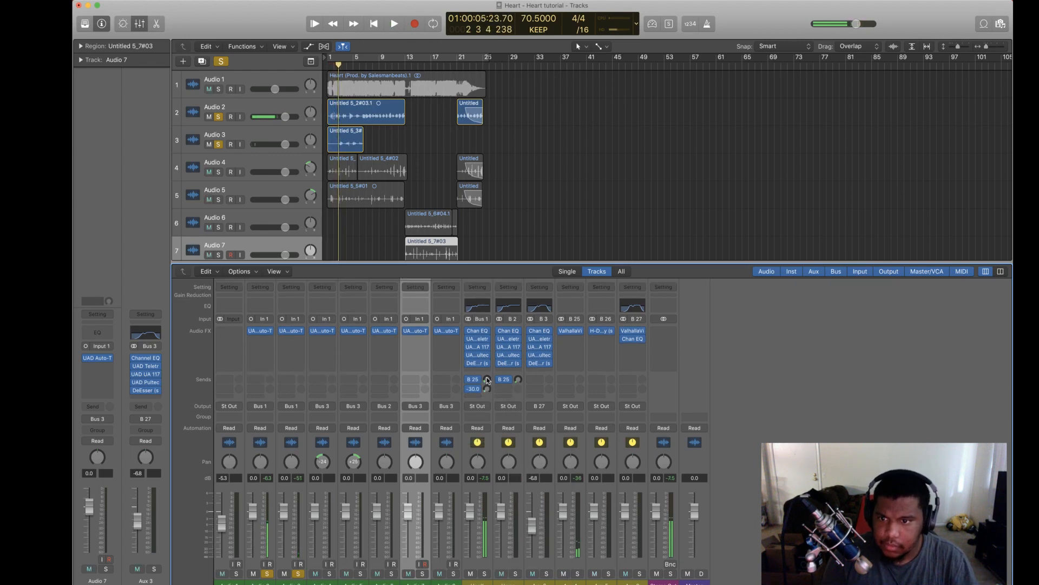
Step: Open the Aux 5 H-Delay clear of the tracks, replay the hook from the beginning, and raise the Hook's Bus 26 send to -27.0 dB
{"action": "left_click", "coordinate": [602, 331]}
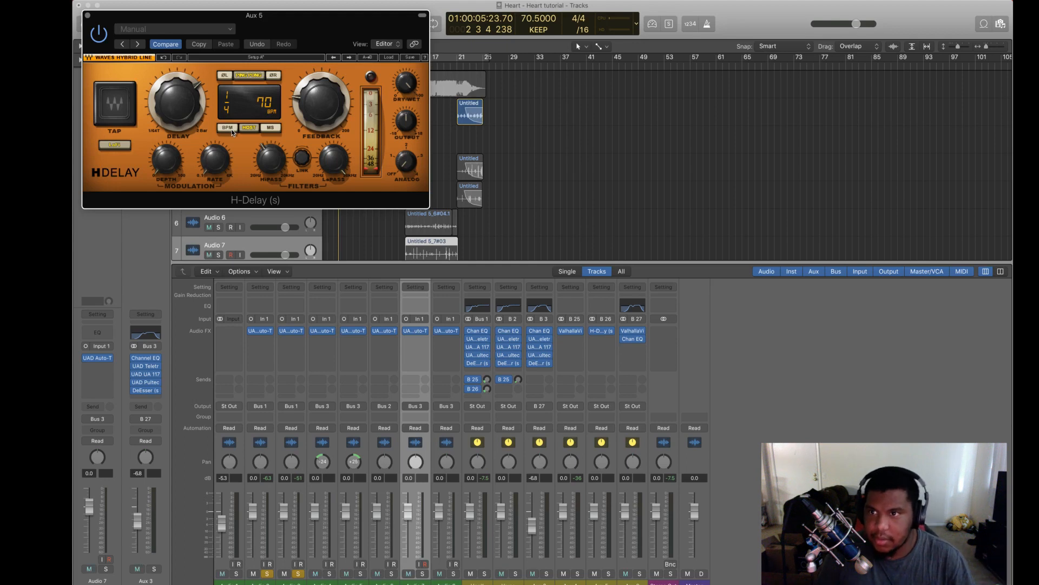
{"action": "left_click_drag", "start_coordinate": [312, 36], "coordinate": [873, 172]}
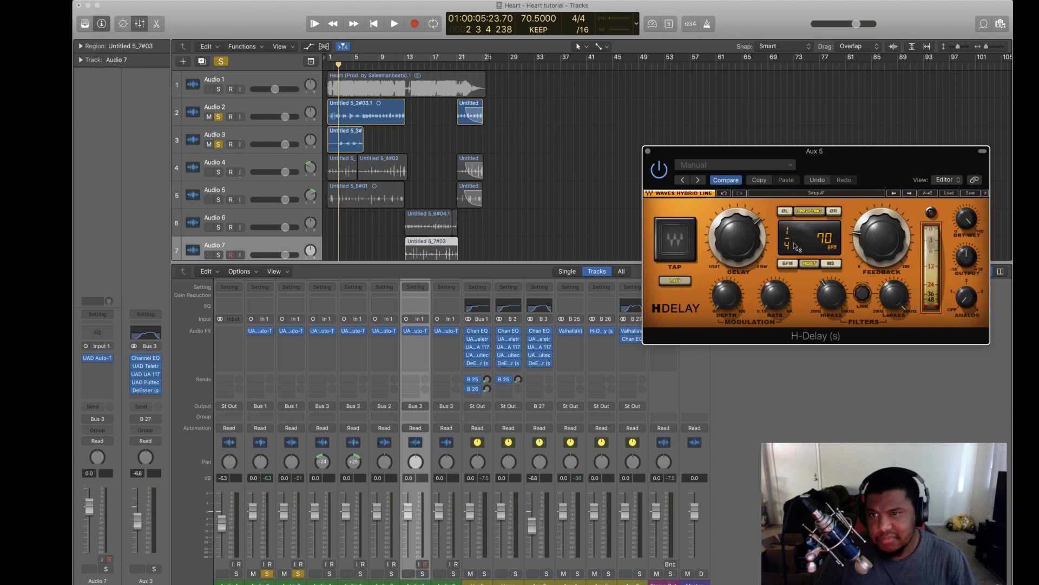
{"action": "left_click", "coordinate": [373, 26]}
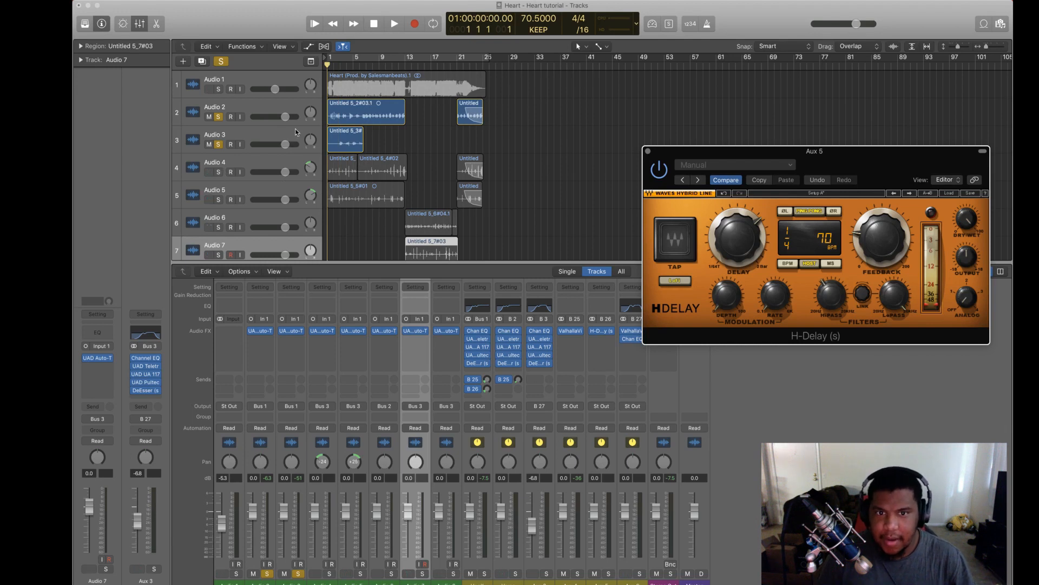
{"action": "key", "text": "space"}
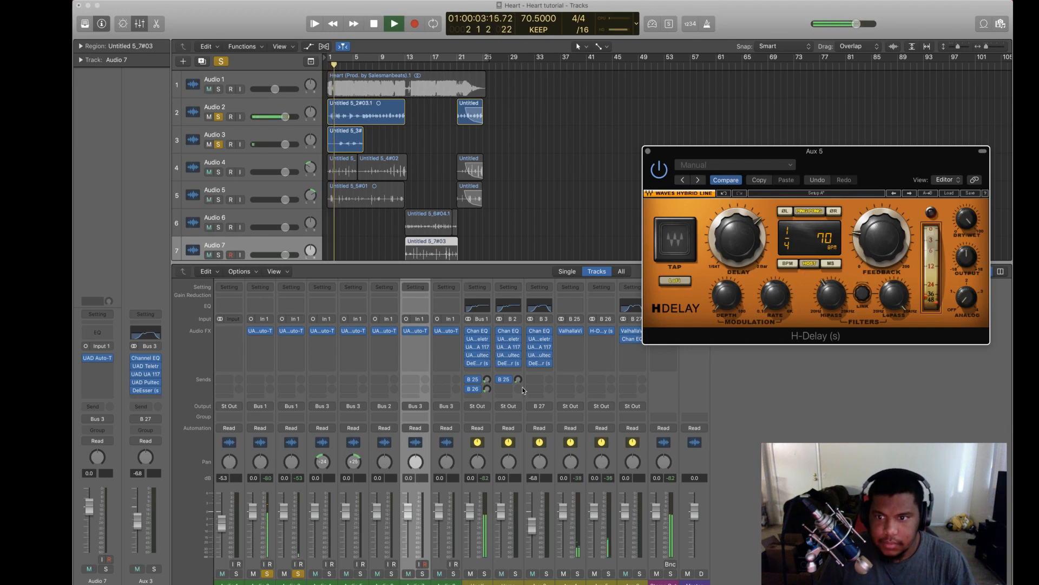
{"action": "left_click", "coordinate": [488, 390]}
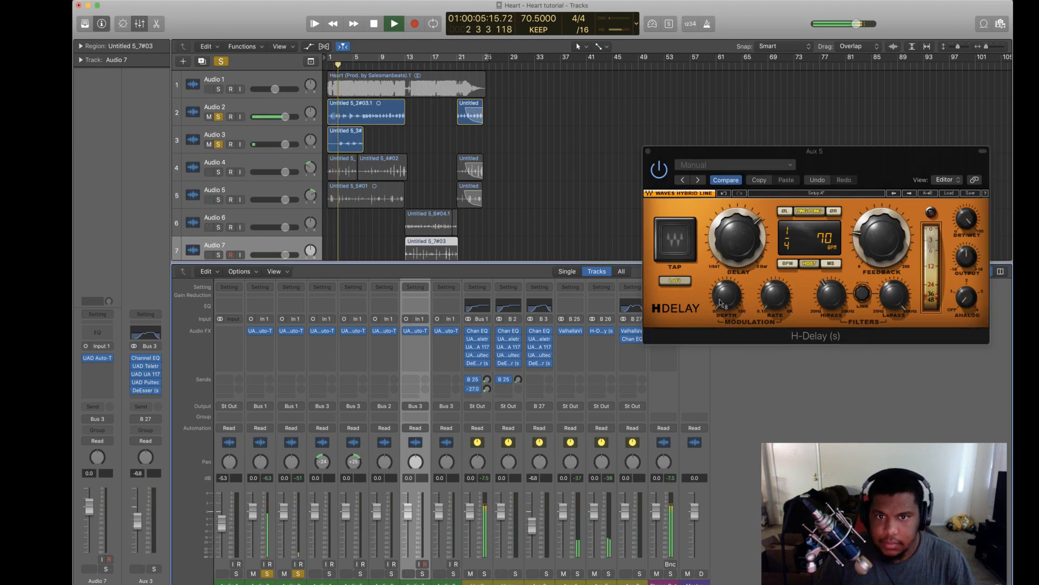
Step: Stop playback and replay the hook from the beginning, checking the feedback and high-pass settings of the Aux 5 H-Delay
{"action": "key", "text": "space"}
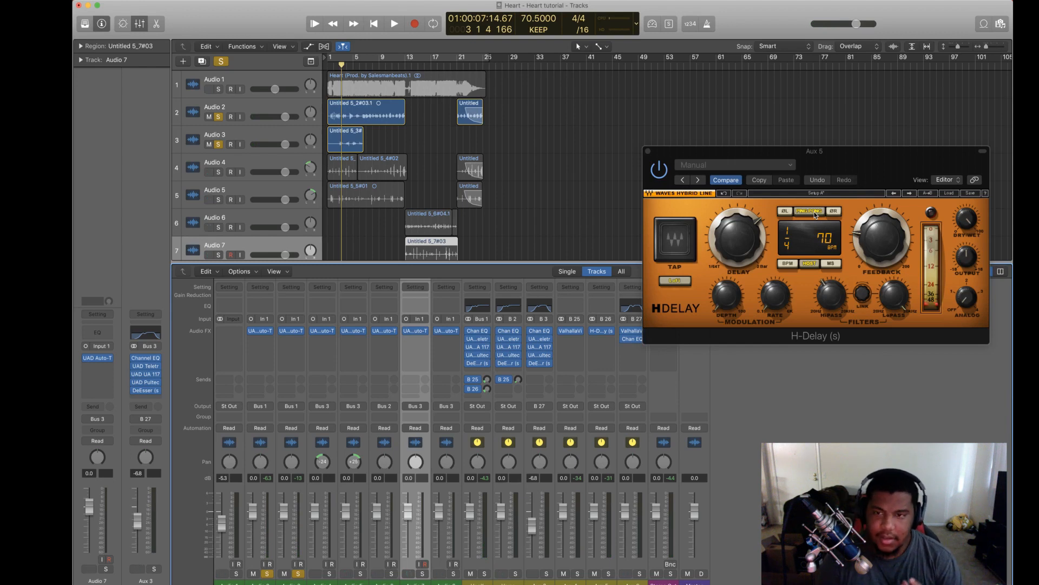
{"action": "left_click", "coordinate": [873, 244]}
{"action": "left_click_drag", "start_coordinate": [874, 244], "coordinate": [873, 249]}
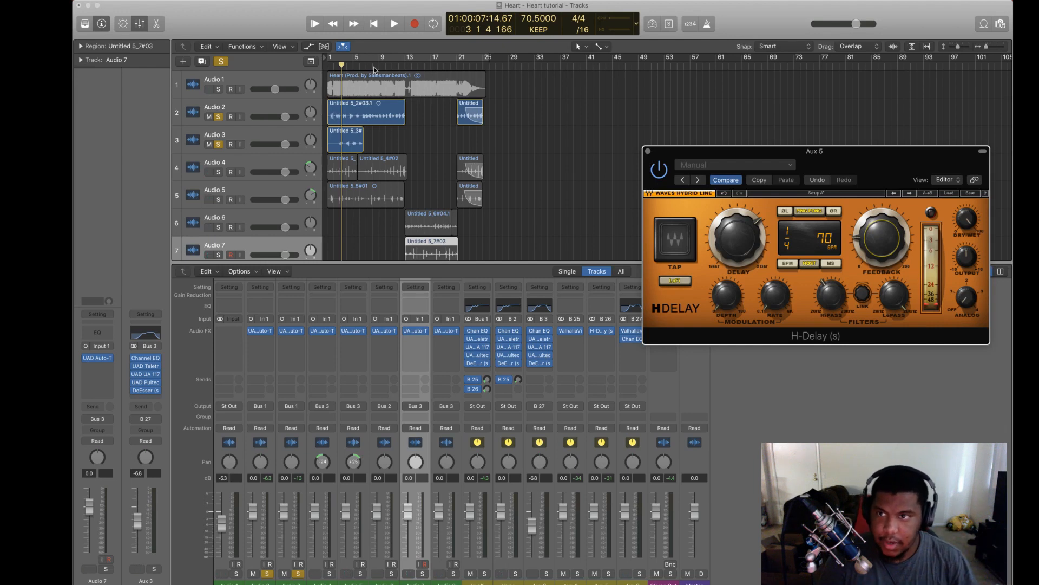
{"action": "left_click", "coordinate": [373, 25]}
{"action": "left_click", "coordinate": [392, 24]}
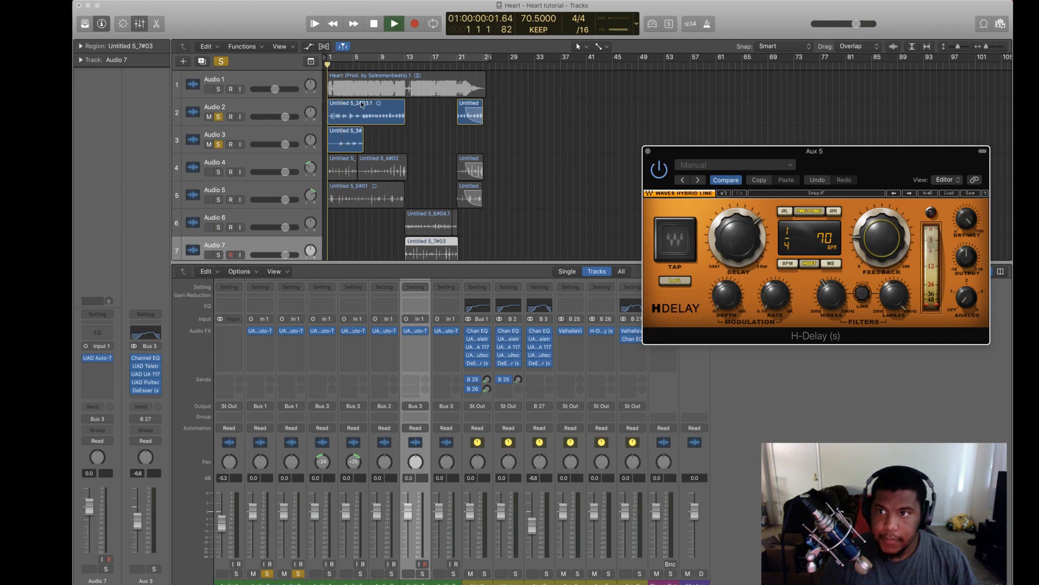
{"action": "mouse_move", "coordinate": [881, 237]}
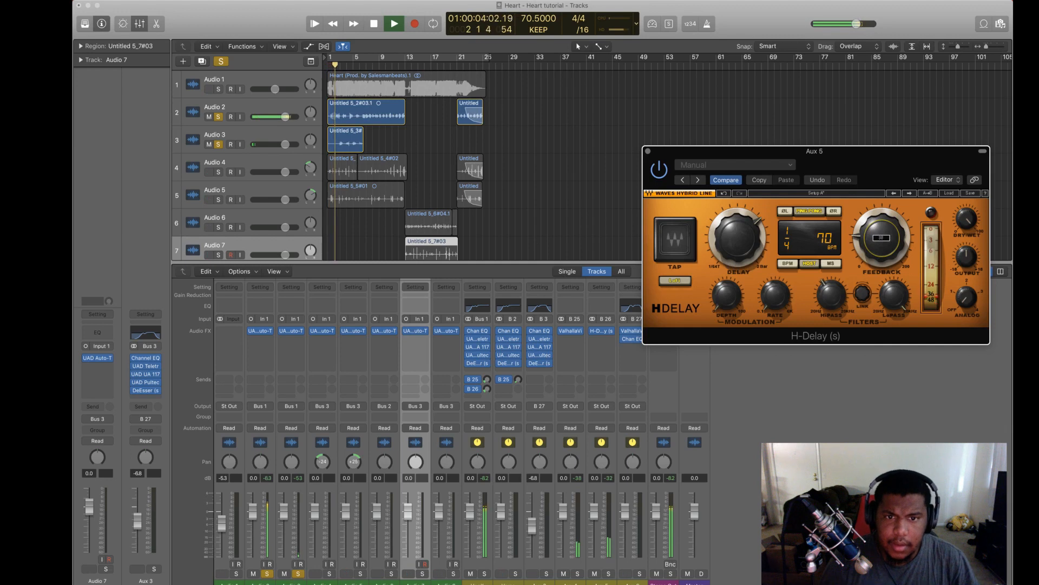
{"action": "mouse_move", "coordinate": [831, 295]}
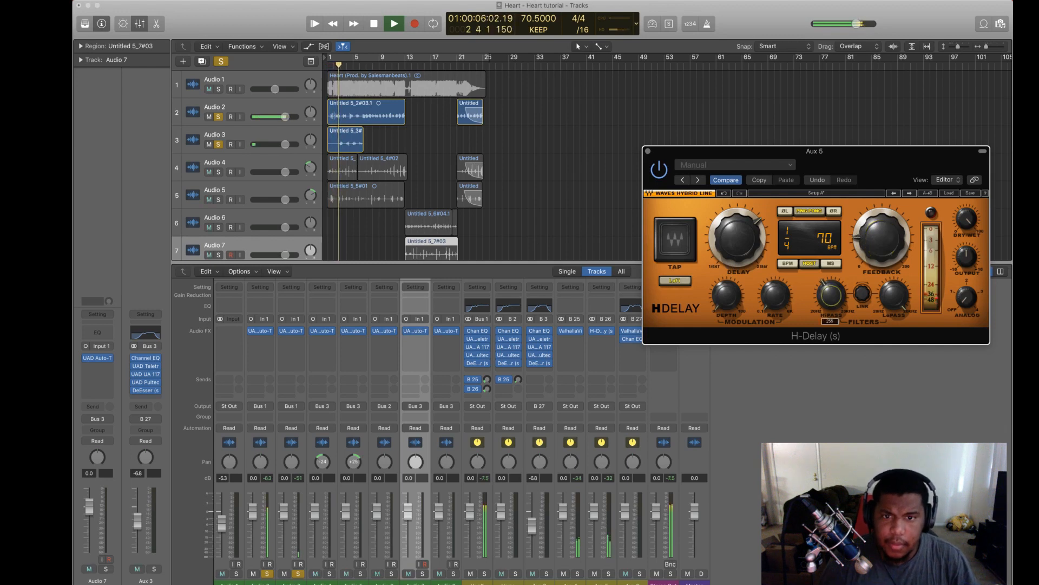
{"action": "key", "text": "space"}
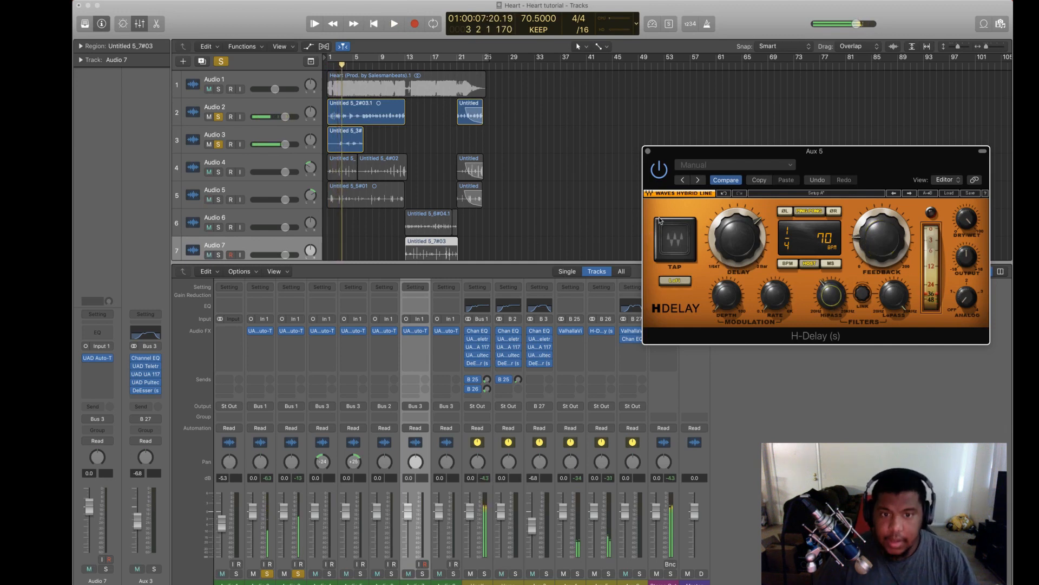
Step: Close the H-Delay, clear all track solos and play the full mix from the beginning
{"action": "mouse_move", "coordinate": [896, 297]}
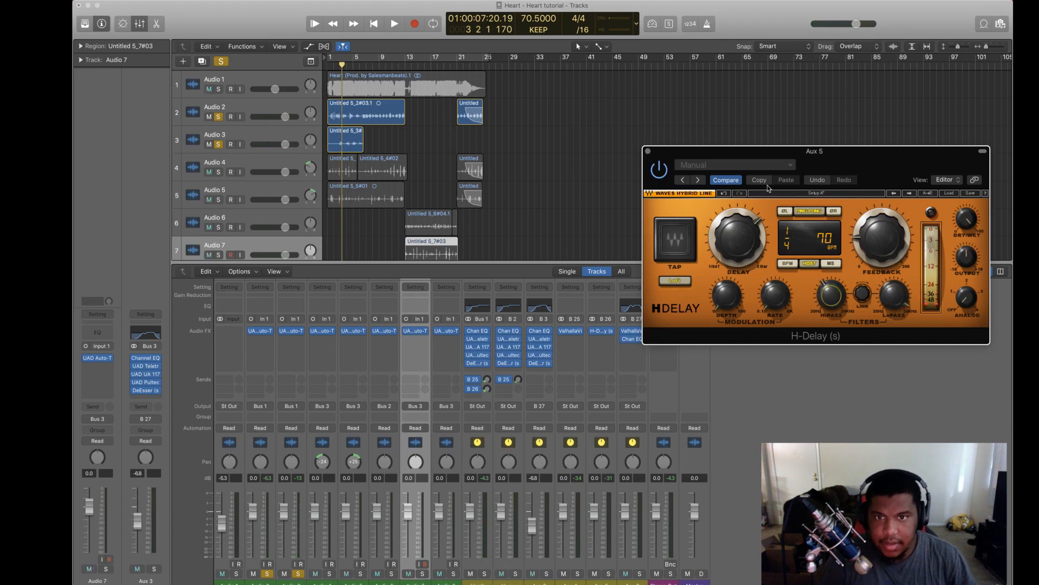
{"action": "left_click", "coordinate": [648, 152]}
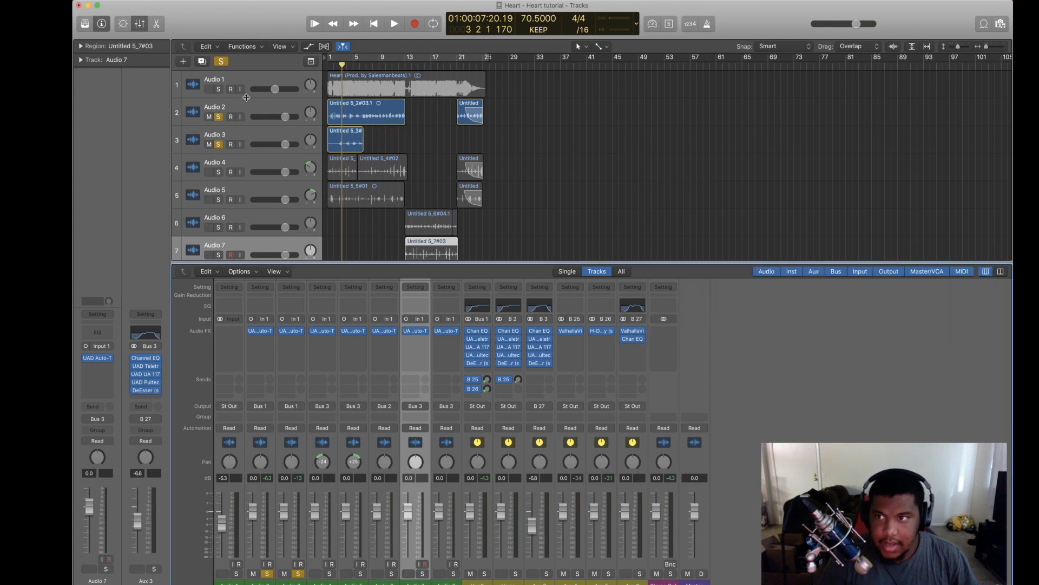
{"action": "left_click", "coordinate": [222, 62]}
{"action": "key", "text": "Return"}
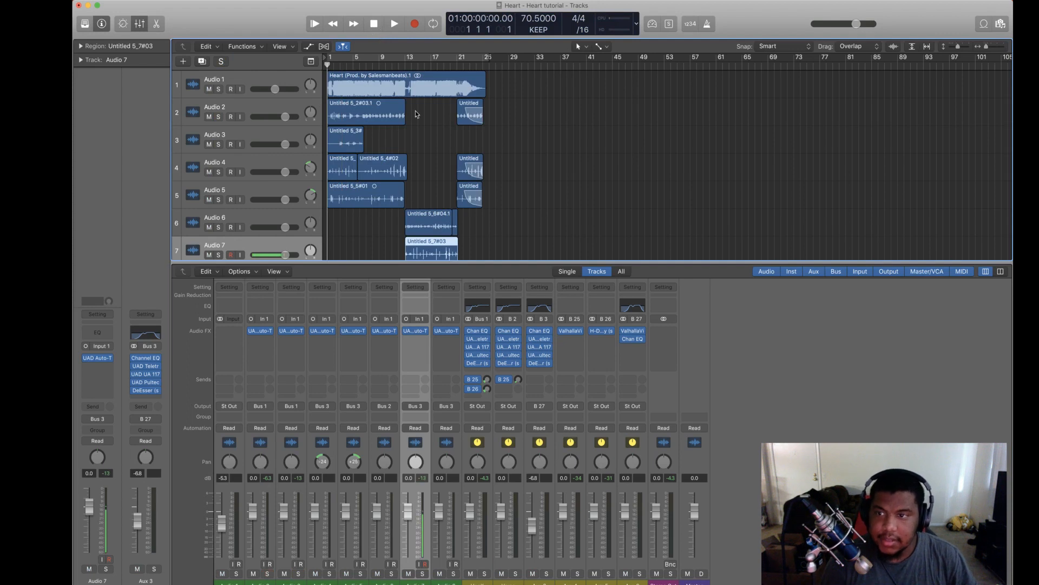
{"action": "left_click", "coordinate": [395, 25]}
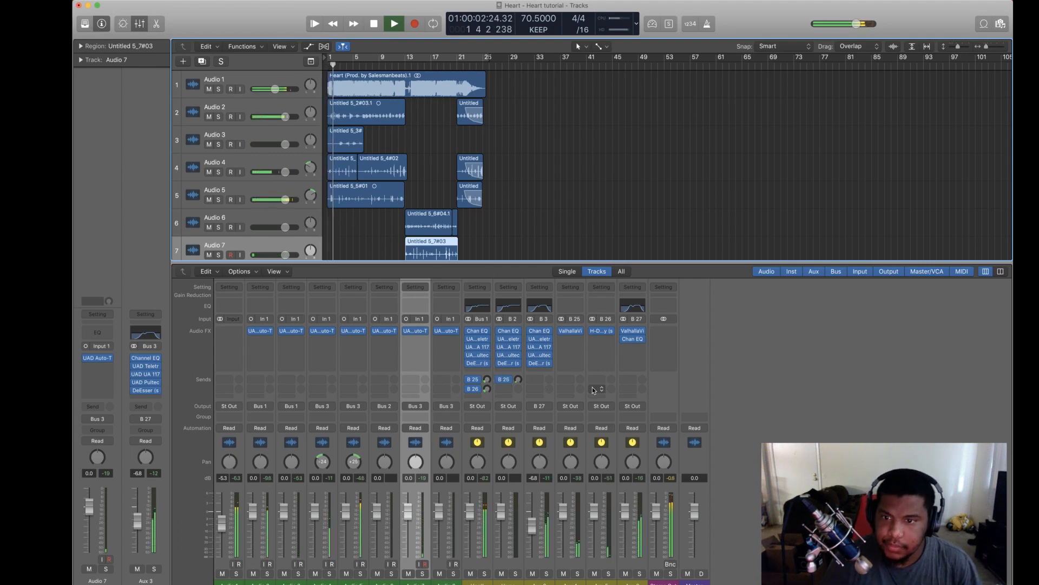
Step: Add a Bus 26 send to Aux 6 and raise its send level during playback
{"action": "left_click", "coordinate": [620, 386]}
{"action": "mouse_move", "coordinate": [644, 420]}
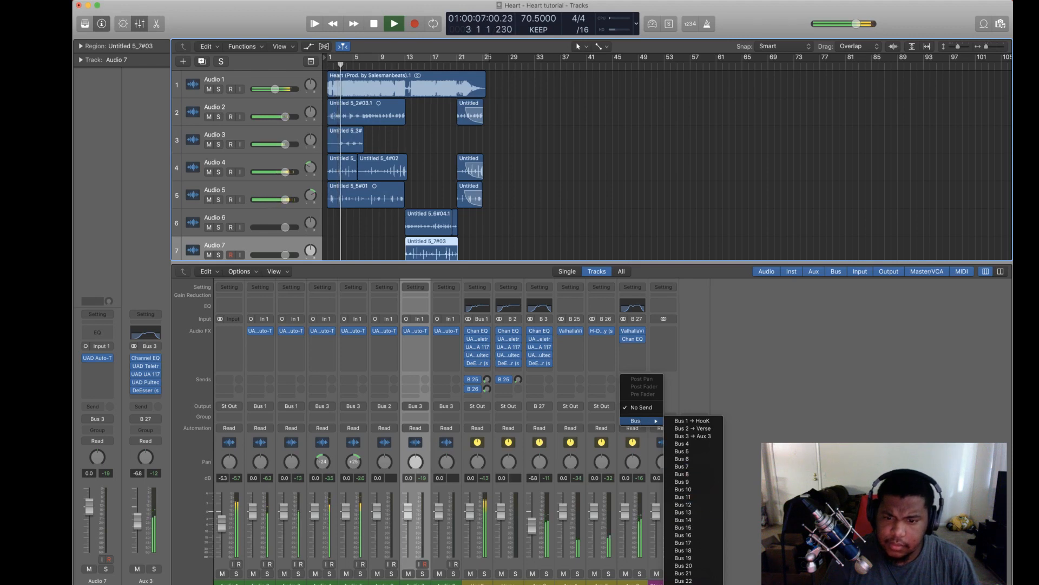
{"action": "left_click", "coordinate": [684, 584]}
{"action": "left_click_drag", "start_coordinate": [642, 379], "coordinate": [641, 367]}
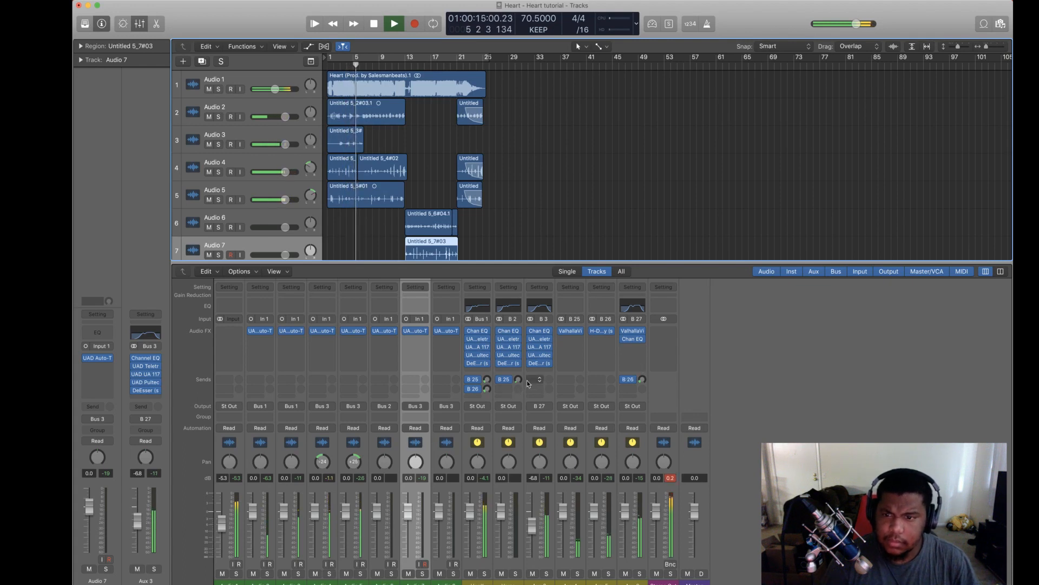
Step: Add a Bus 26 send to the Verse aux and raise its level to -27.0 dB
{"action": "left_click", "coordinate": [503, 389]}
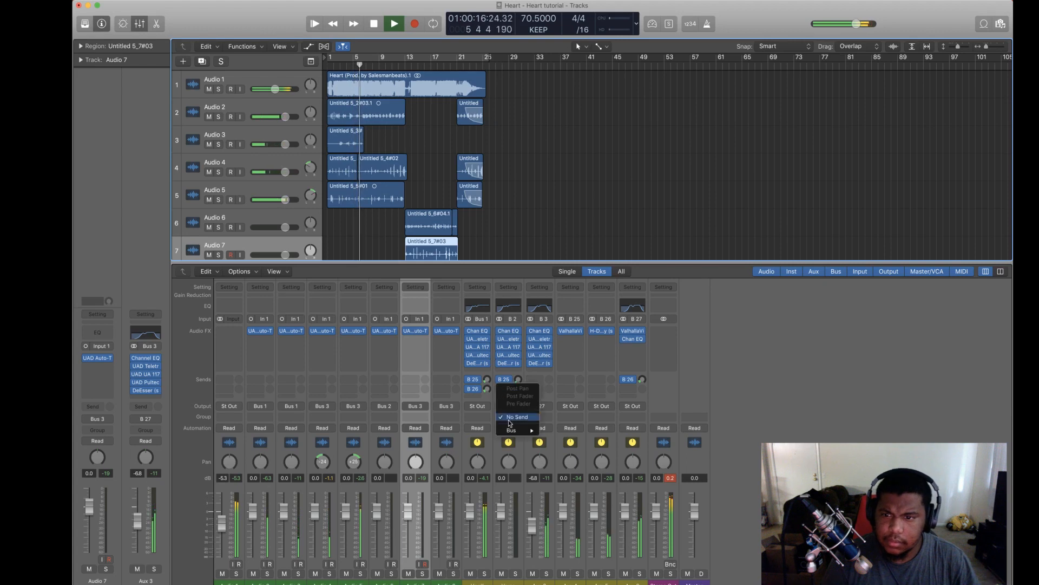
{"action": "mouse_move", "coordinate": [516, 431]}
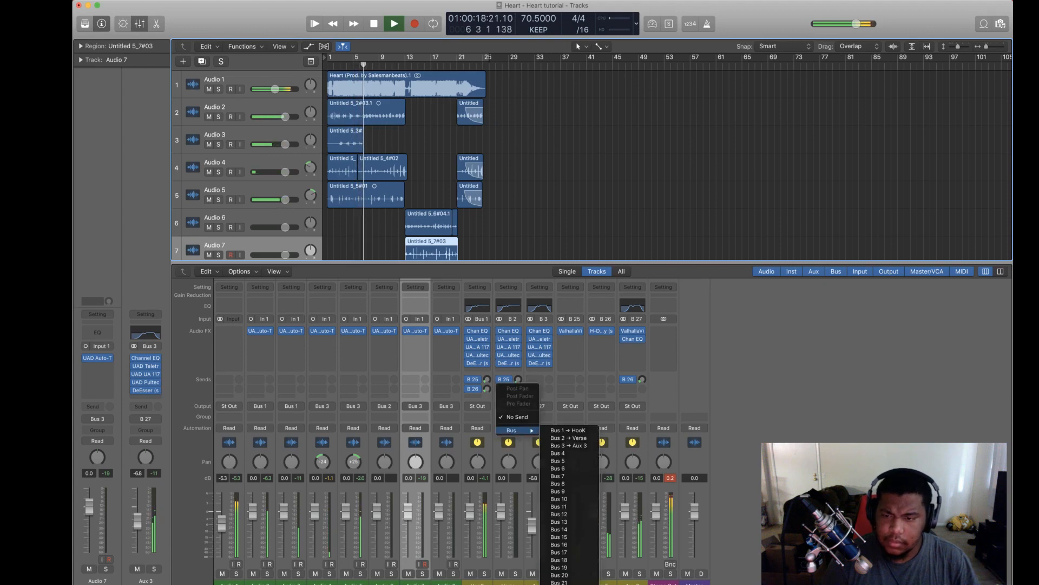
{"action": "left_click", "coordinate": [559, 584]}
{"action": "left_click_drag", "start_coordinate": [518, 393], "coordinate": [516, 377]}
Step: Look over all eight tracks during playback and enlarge the timeline horizontally around the verse regions
{"action": "scroll", "coordinate": [443, 202], "scroll_direction": "down", "scroll_amount": 1}
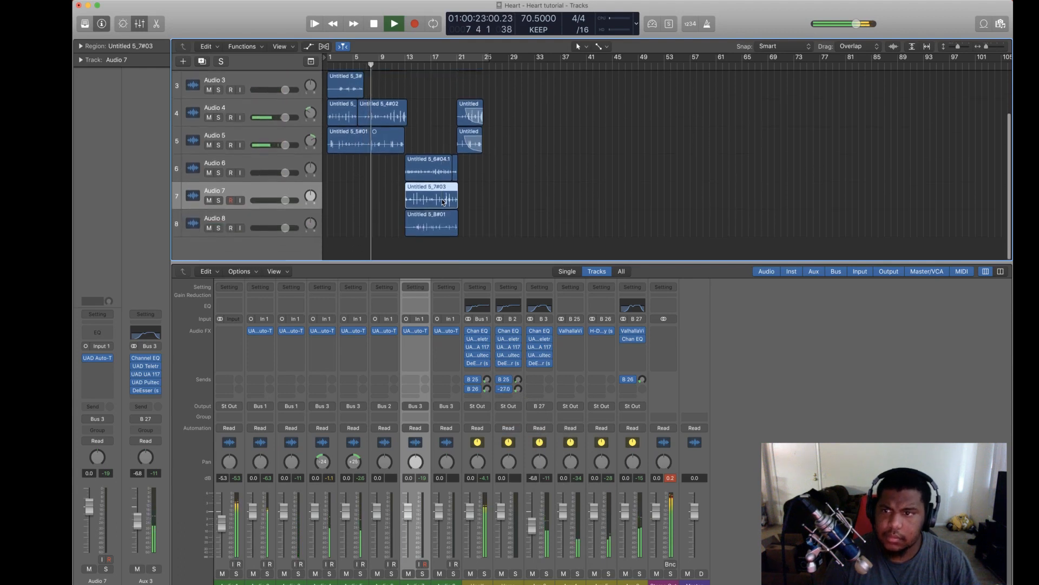
{"action": "scroll", "coordinate": [442, 202], "scroll_direction": "up", "scroll_amount": 1}
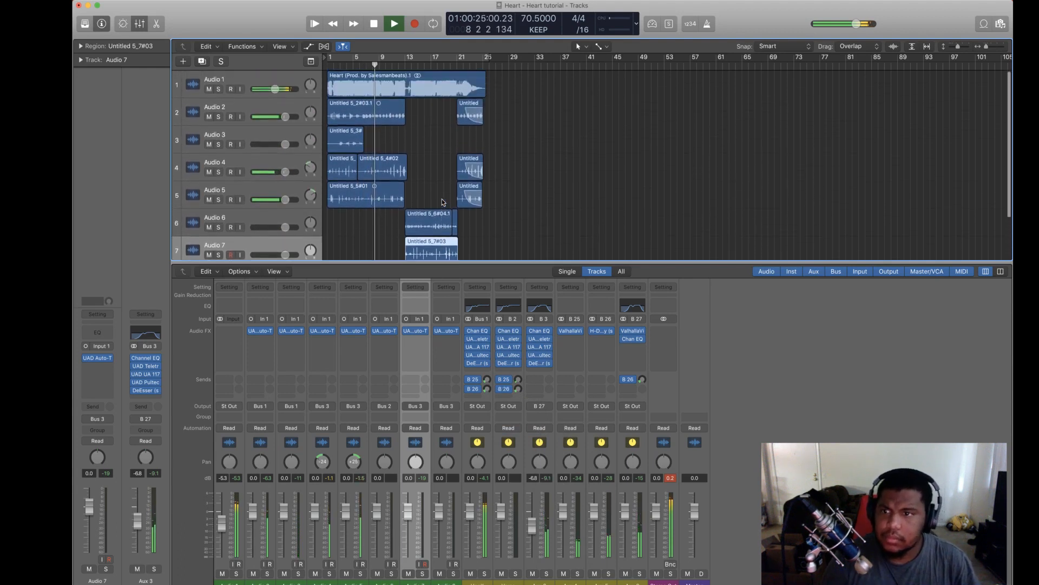
{"action": "scroll", "coordinate": [443, 202], "scroll_direction": "down", "scroll_amount": 2}
{"action": "scroll", "coordinate": [443, 202], "scroll_direction": "up", "scroll_amount": 3}
{"action": "scroll", "coordinate": [443, 202], "scroll_direction": "down", "scroll_amount": 1}
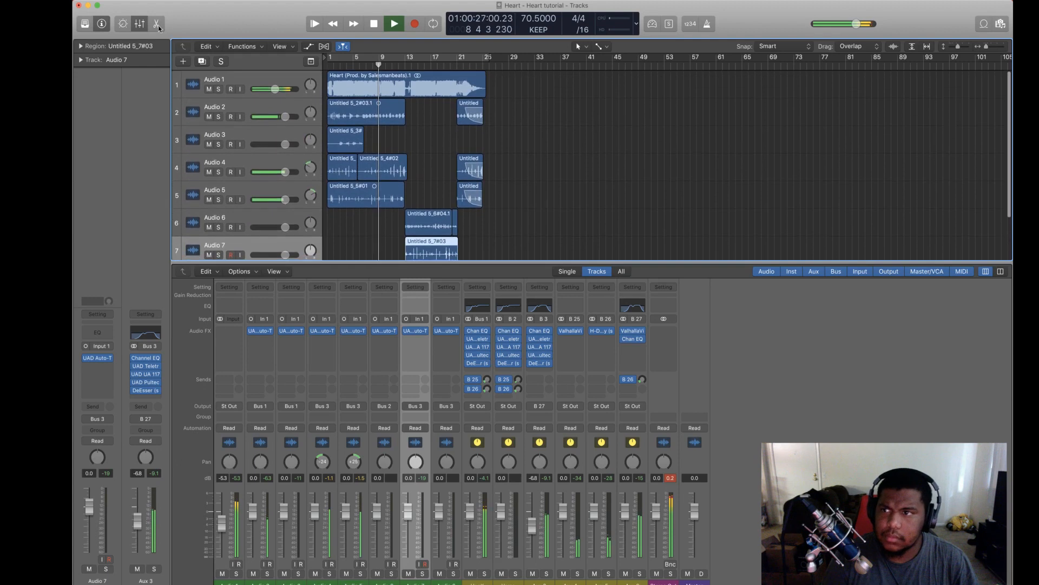
{"action": "key", "text": "x"}
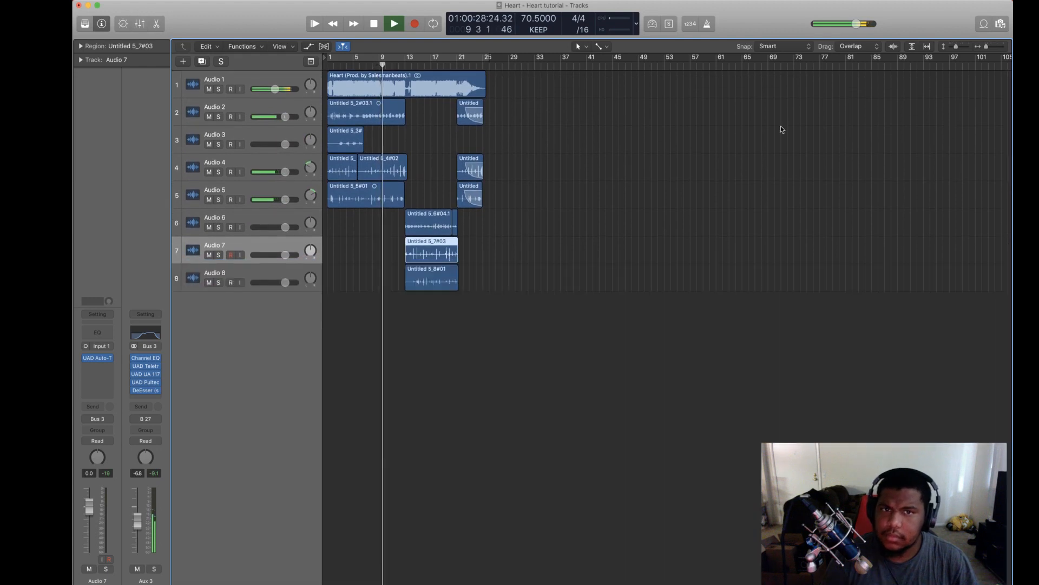
{"action": "left_click", "coordinate": [987, 47]}
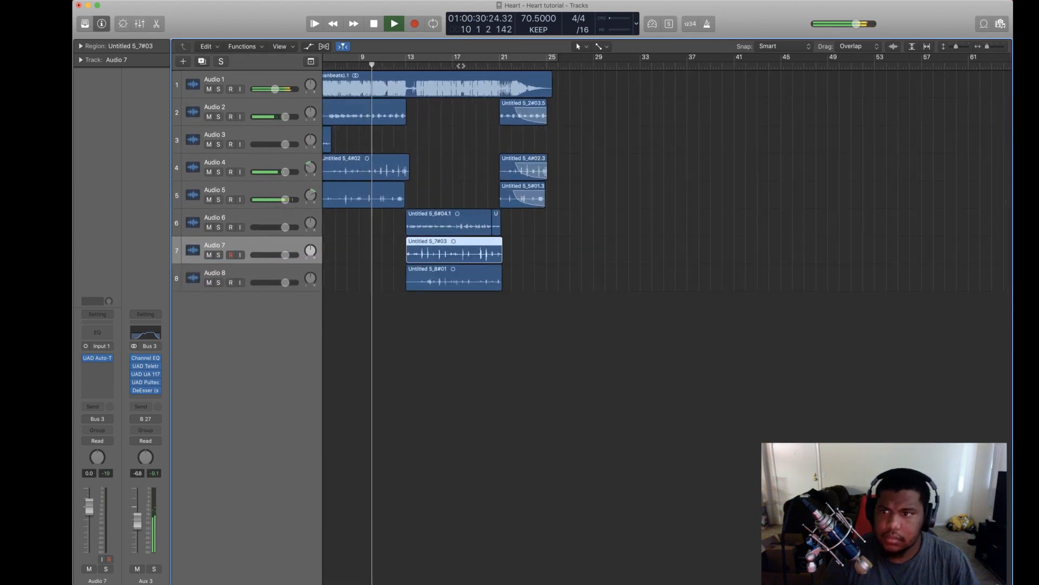
{"action": "left_click", "coordinate": [141, 25]}
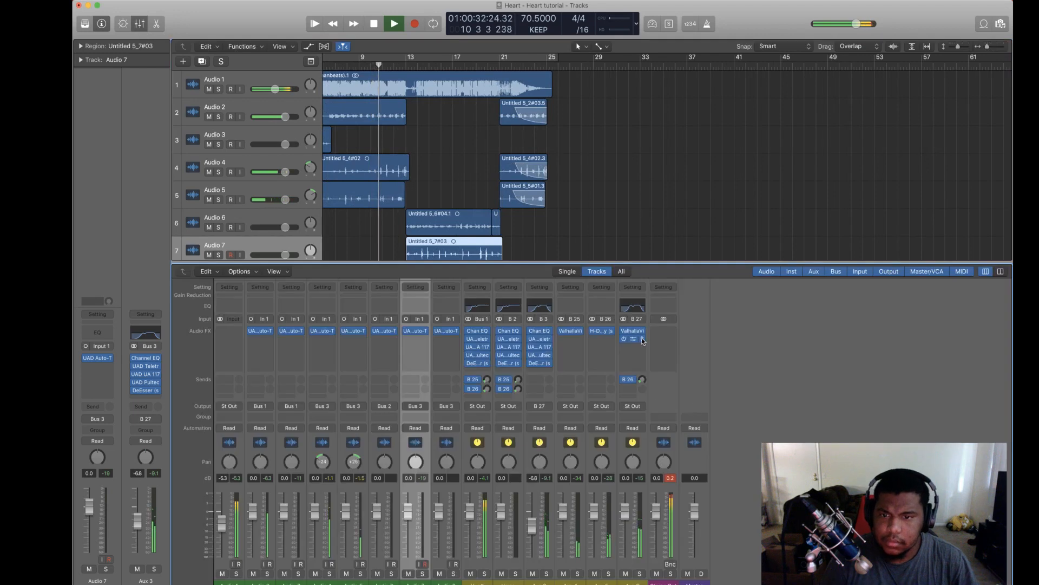
Step: Set the Aux 6 ValhallaVintageVerb to 42.0 % mix, Bright Hall mode, 3.23 ms predelay and 2.81 s decay
{"action": "left_click", "coordinate": [631, 334]}
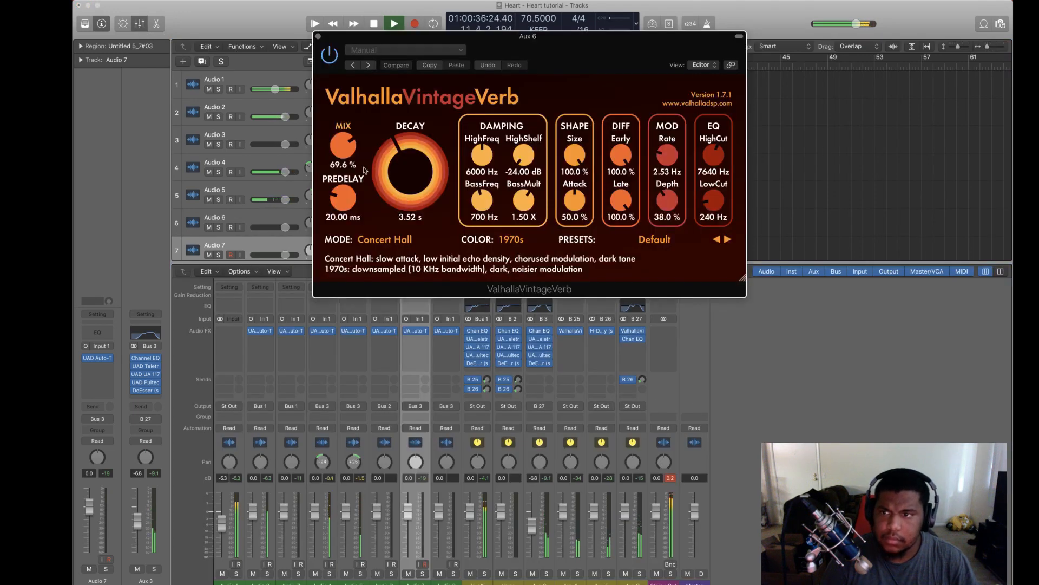
{"action": "left_click_drag", "start_coordinate": [344, 145], "coordinate": [360, 188]}
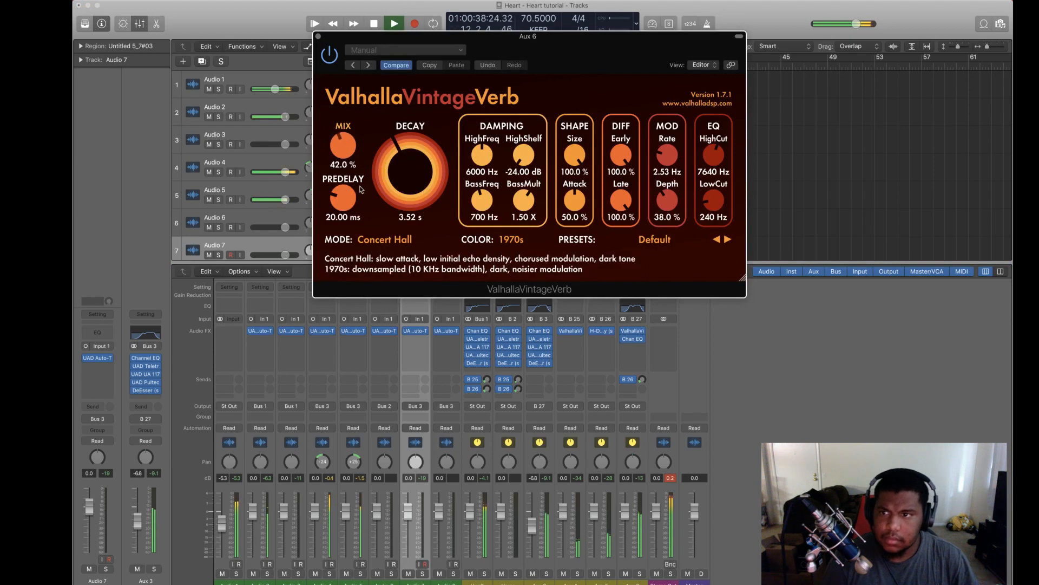
{"action": "left_click", "coordinate": [380, 245]}
{"action": "left_click", "coordinate": [381, 261]}
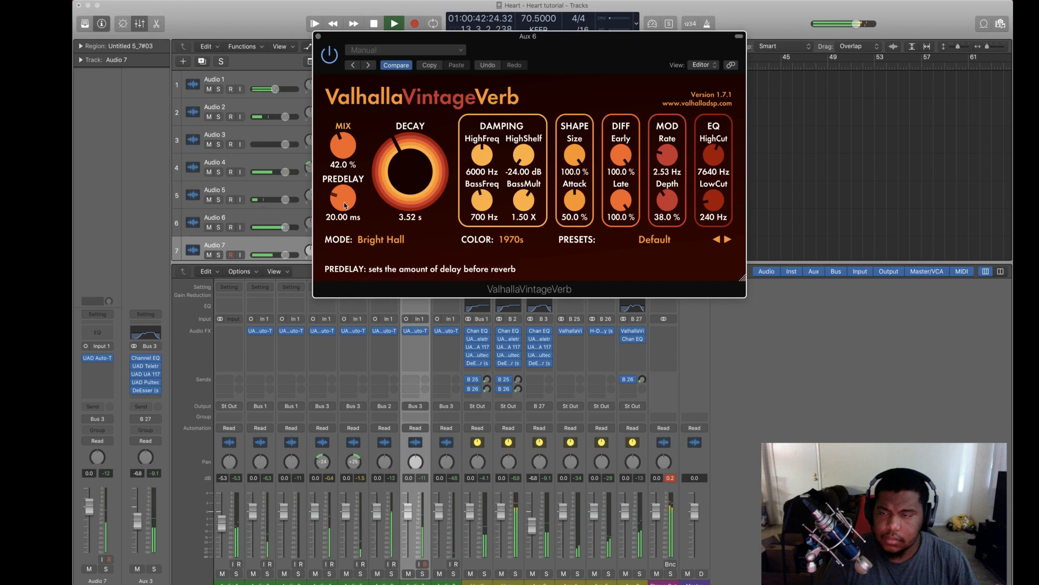
{"action": "left_click_drag", "start_coordinate": [345, 217], "coordinate": [395, 219]}
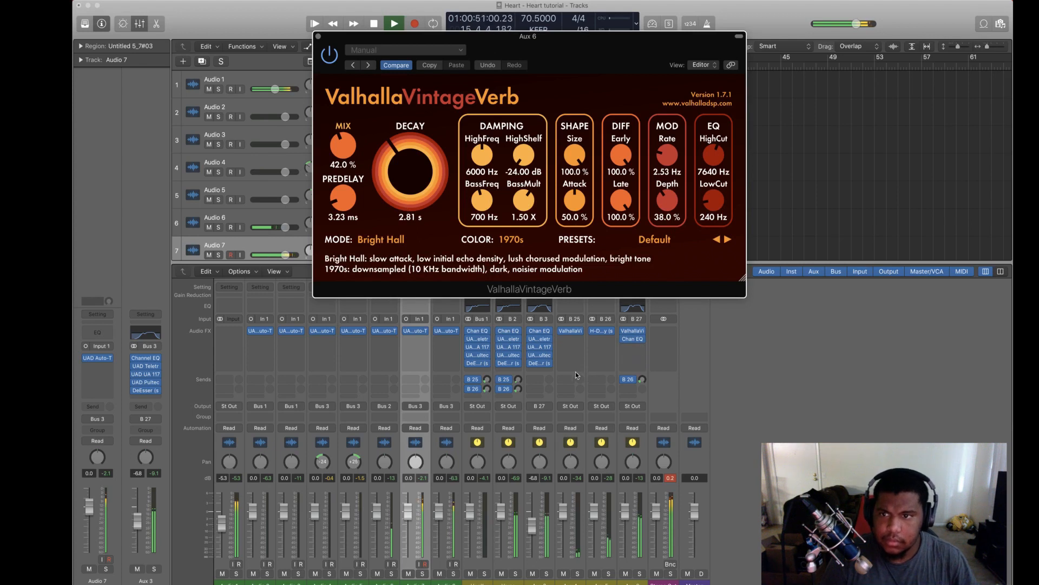
Step: Raise the Aux 6 reverb's decay to 4.23 s and its mix to 62.0 %, and close the plug-in
{"action": "left_click", "coordinate": [634, 331]}
{"action": "left_click", "coordinate": [634, 333]}
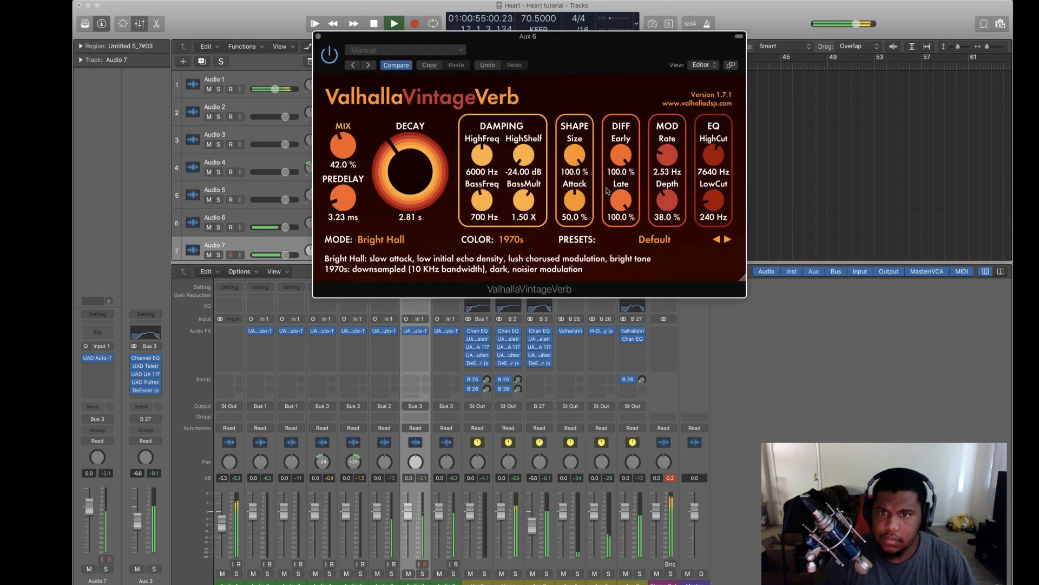
{"action": "left_click_drag", "start_coordinate": [412, 186], "coordinate": [412, 168]}
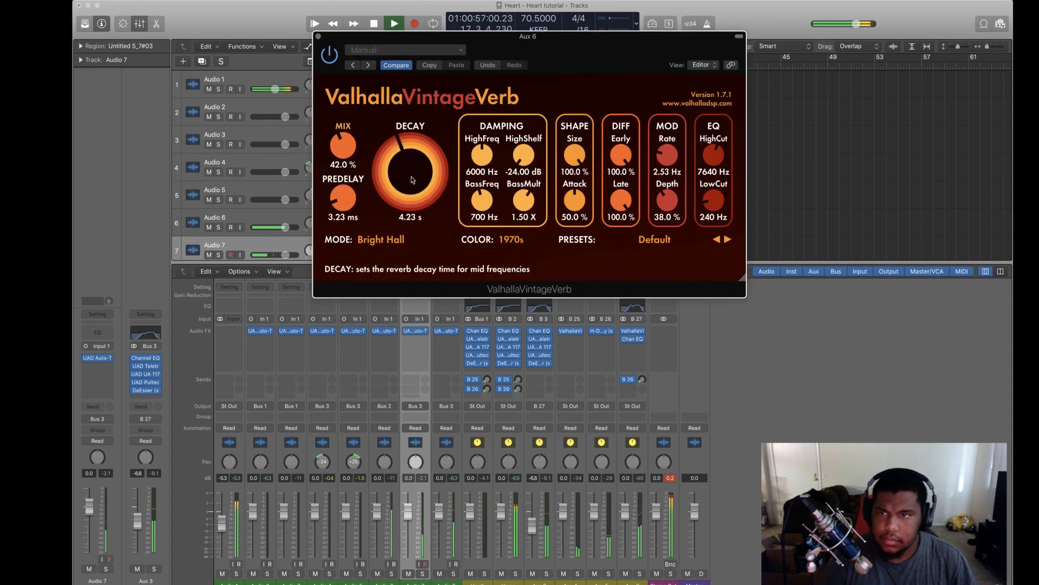
{"action": "left_click_drag", "start_coordinate": [345, 141], "coordinate": [344, 120]}
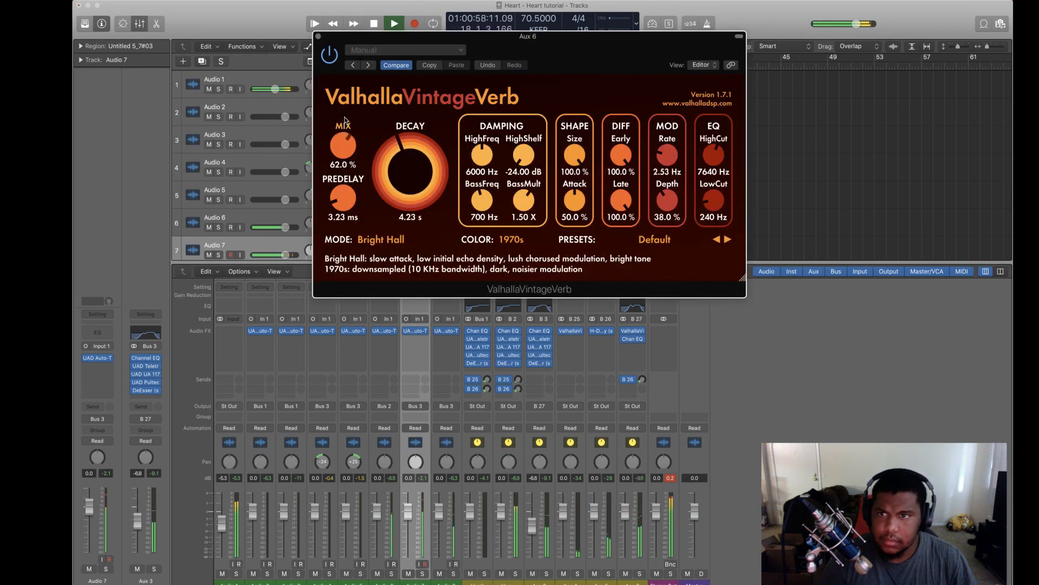
{"action": "left_click", "coordinate": [319, 37]}
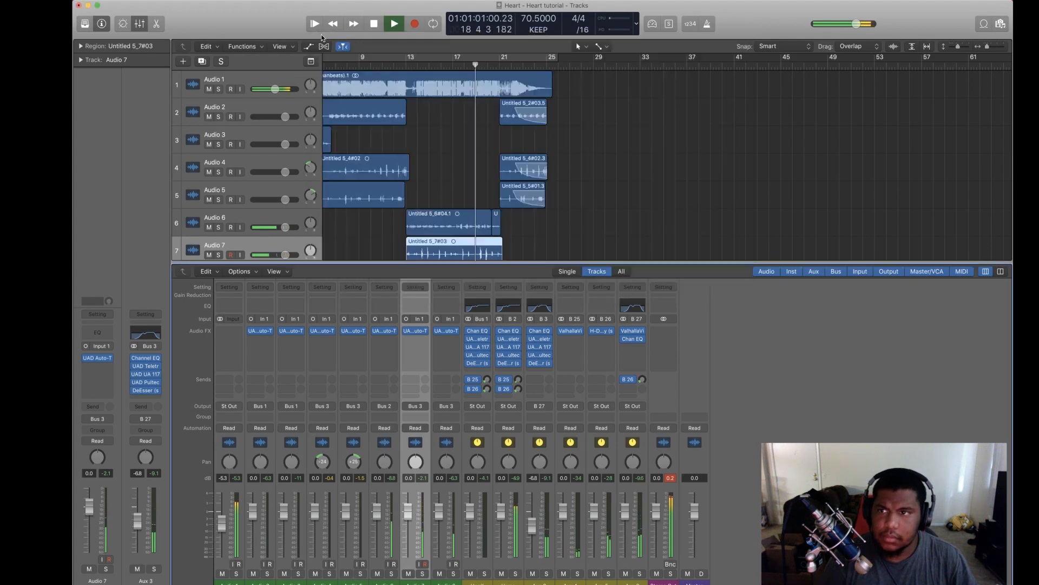
Step: Listen to the end of the verse while looking over the tracks, and stop playback back at the beginning
{"action": "scroll", "coordinate": [620, 196], "scroll_direction": "down", "scroll_amount": 1}
{"action": "scroll", "coordinate": [621, 196], "scroll_direction": "down", "scroll_amount": 1}
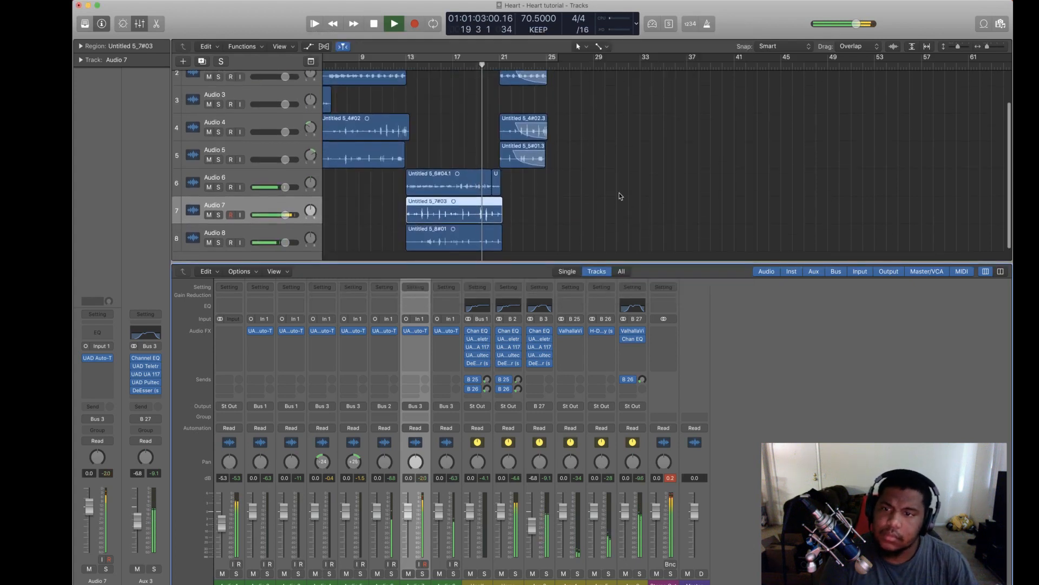
{"action": "scroll", "coordinate": [621, 196], "scroll_direction": "down", "scroll_amount": 1}
{"action": "scroll", "coordinate": [620, 196], "scroll_direction": "up", "scroll_amount": 2}
{"action": "scroll", "coordinate": [620, 196], "scroll_direction": "down", "scroll_amount": 1}
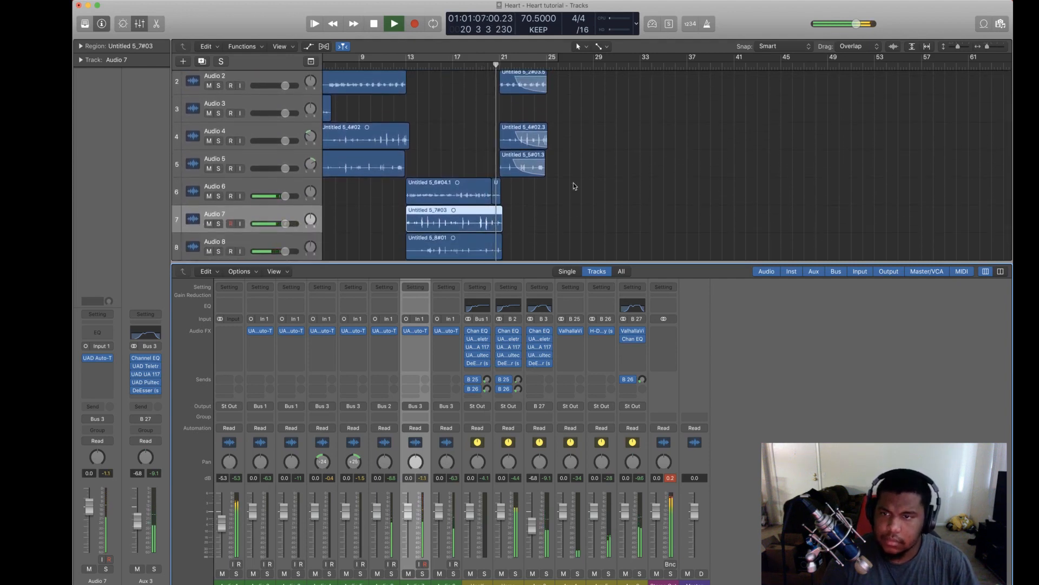
{"action": "scroll", "coordinate": [572, 184], "scroll_direction": "up", "scroll_amount": 1}
{"action": "scroll", "coordinate": [571, 184], "scroll_direction": "left", "scroll_amount": 3}
{"action": "left_click", "coordinate": [374, 24]}
{"action": "left_click", "coordinate": [374, 24]}
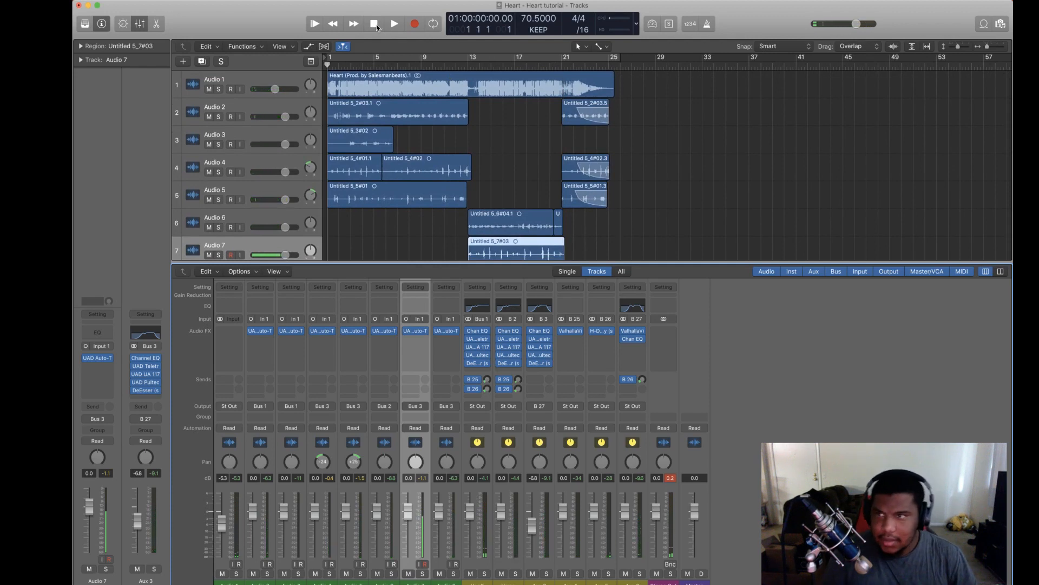
Step: Hide the mixer, go back to the start of the song and assign the Marquee tool as the secondary tool
{"action": "left_click", "coordinate": [139, 24]}
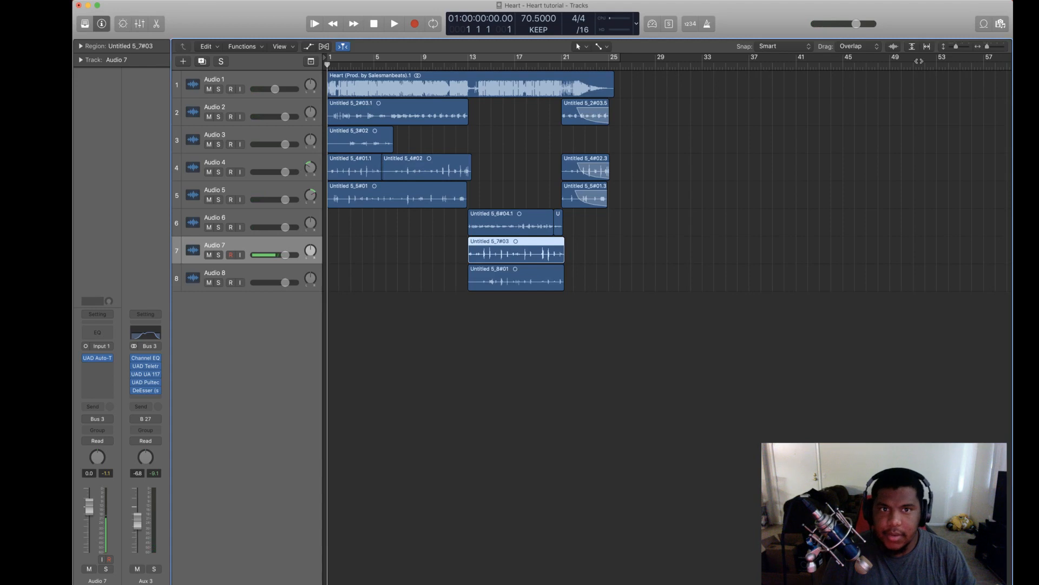
{"action": "left_click_drag", "start_coordinate": [988, 46], "coordinate": [1000, 48]}
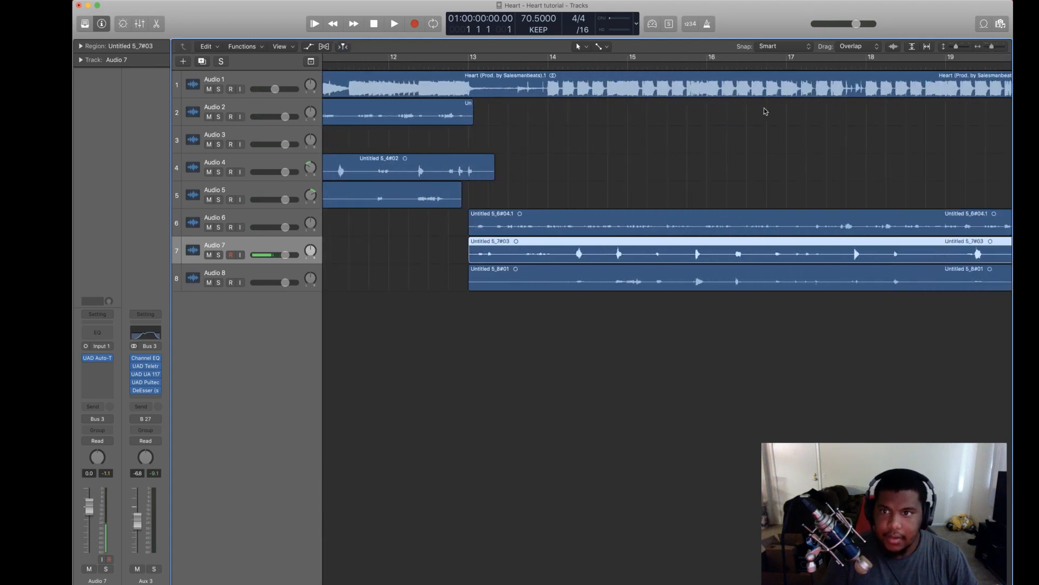
{"action": "scroll", "coordinate": [764, 110], "scroll_direction": "left", "scroll_amount": 15}
{"action": "left_click", "coordinate": [374, 24]}
{"action": "key", "text": "space"}
{"action": "left_click", "coordinate": [374, 27]}
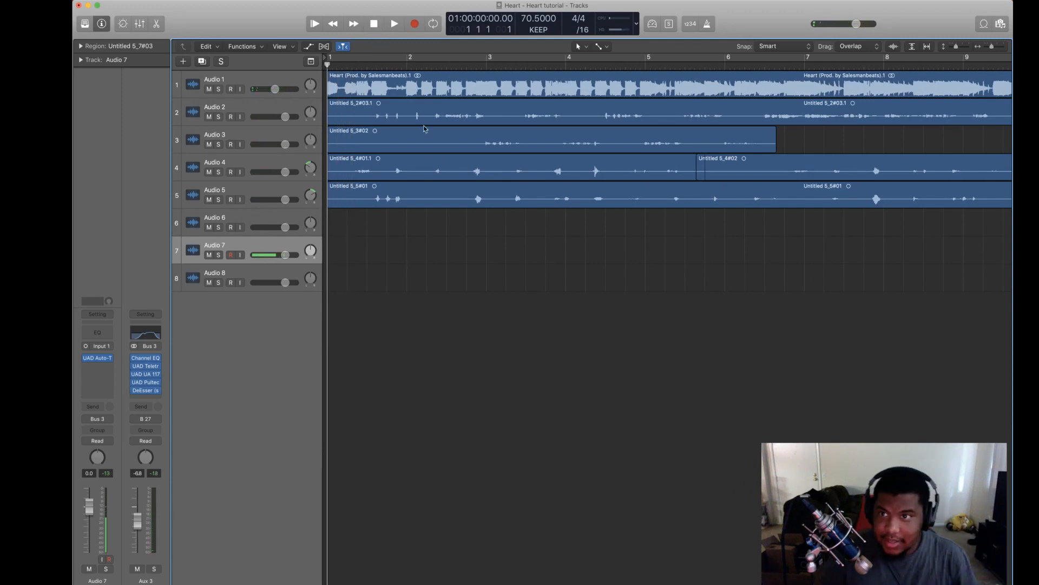
{"action": "left_click", "coordinate": [601, 48]}
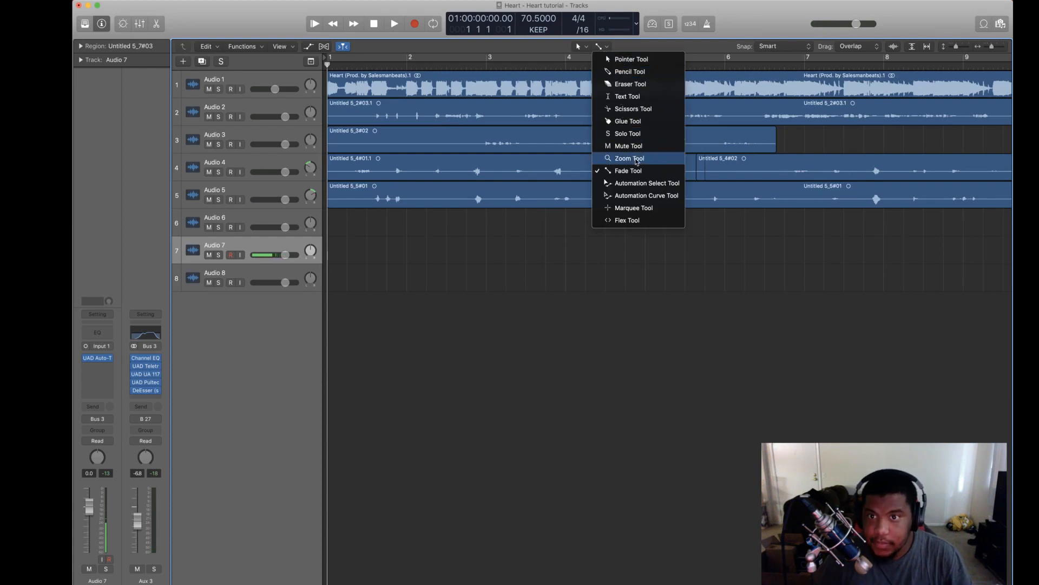
{"action": "left_click", "coordinate": [639, 208]}
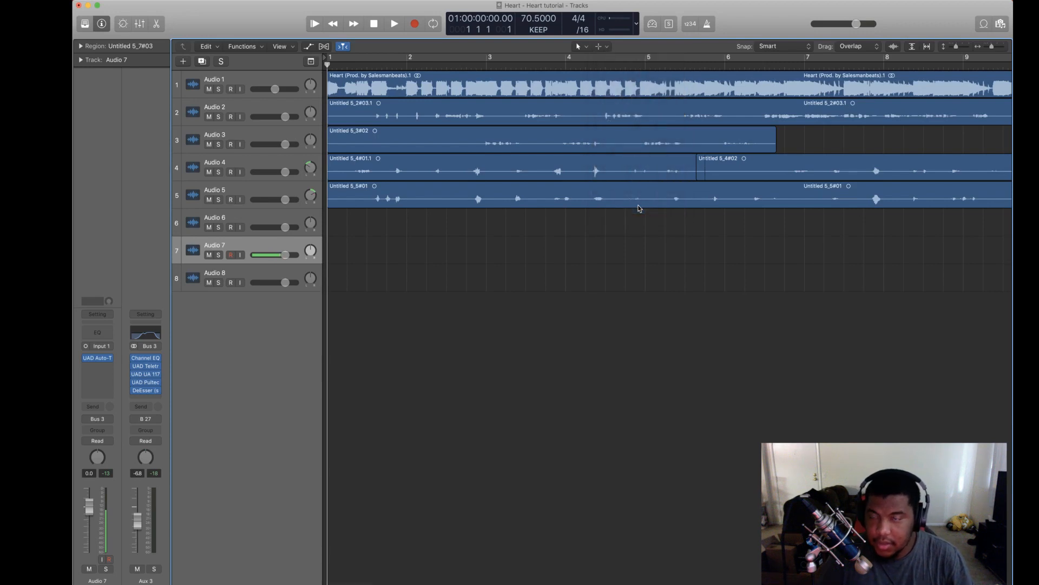
Step: Play the song from the beginning and delete the Audio 1 beat from bar 2 beat 3 to the start of bar 3
{"action": "key", "text": "z"}
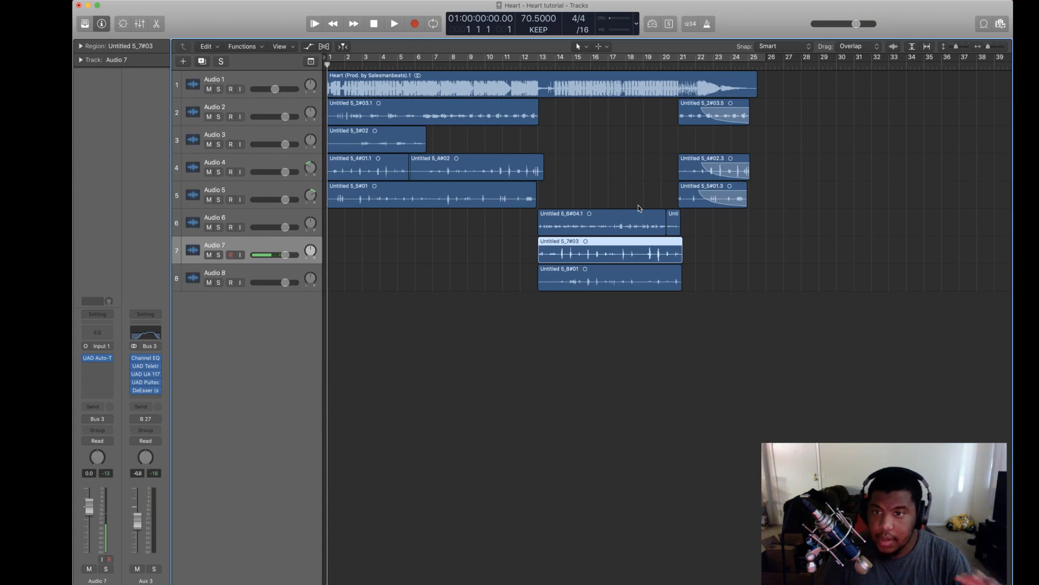
{"action": "key", "text": "super+Right"}
{"action": "key", "text": "super+Right"}
{"action": "key", "text": "super+Right"}
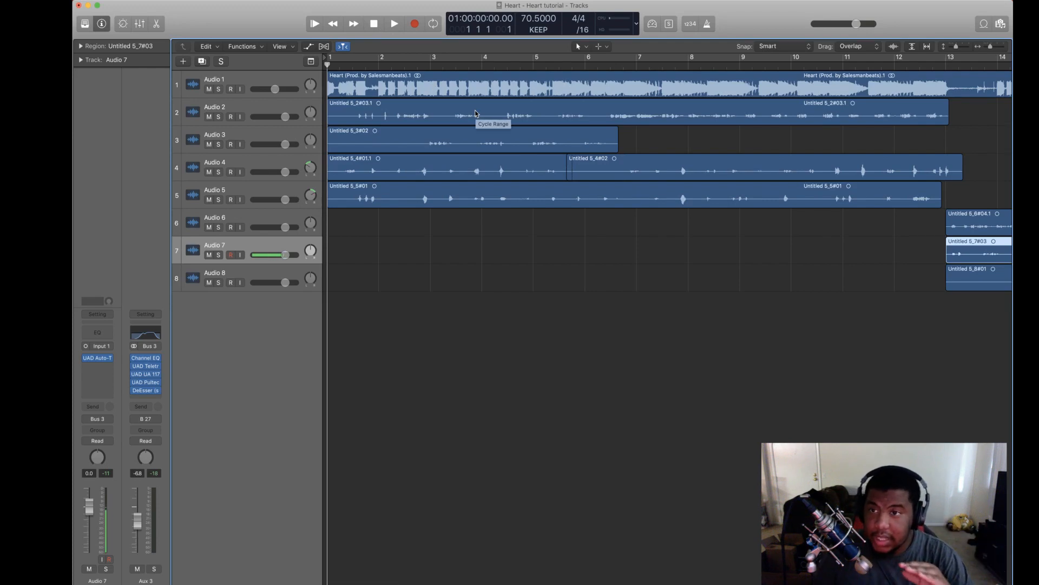
{"action": "scroll", "coordinate": [476, 113], "scroll_direction": "right", "scroll_amount": 3}
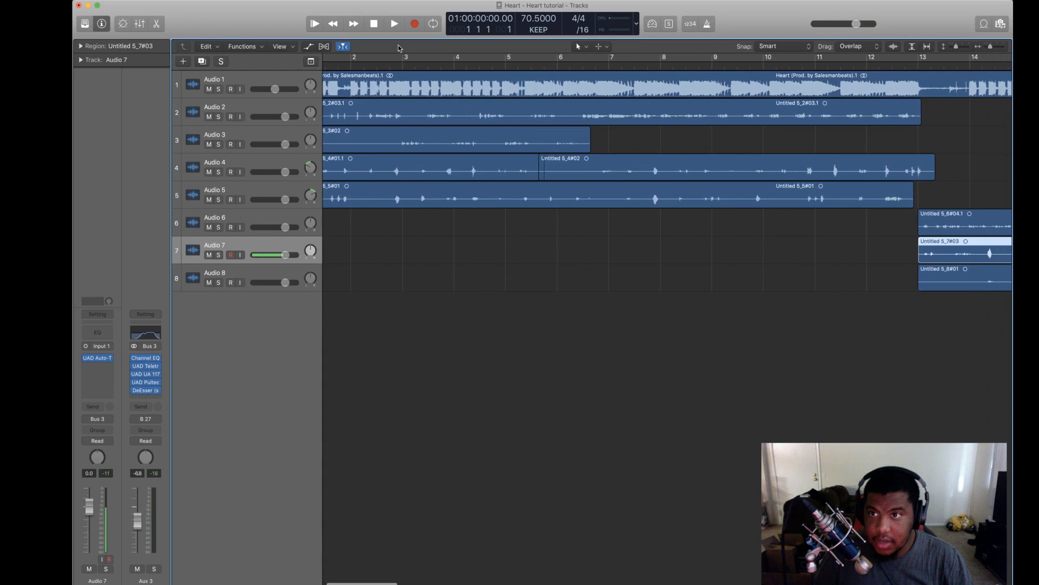
{"action": "left_click", "coordinate": [373, 24]}
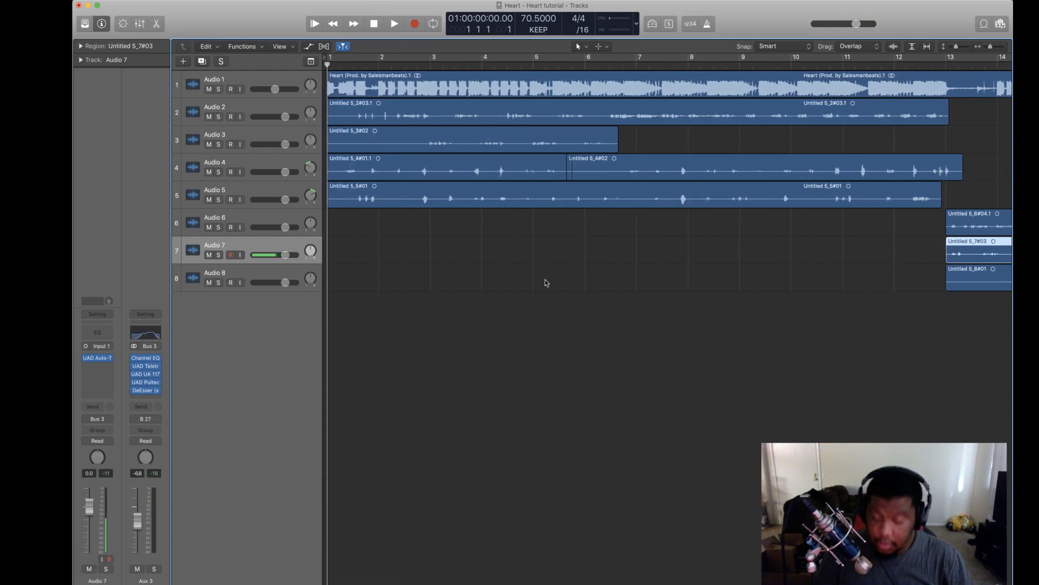
{"action": "left_click_drag", "start_coordinate": [440, 229], "coordinate": [686, 247]}
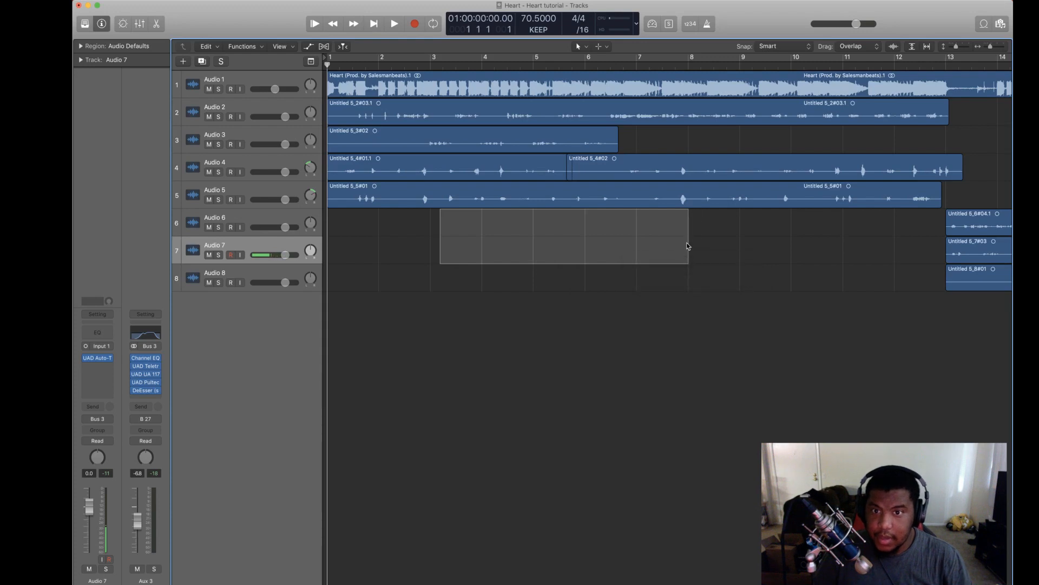
{"action": "left_click", "coordinate": [691, 324]}
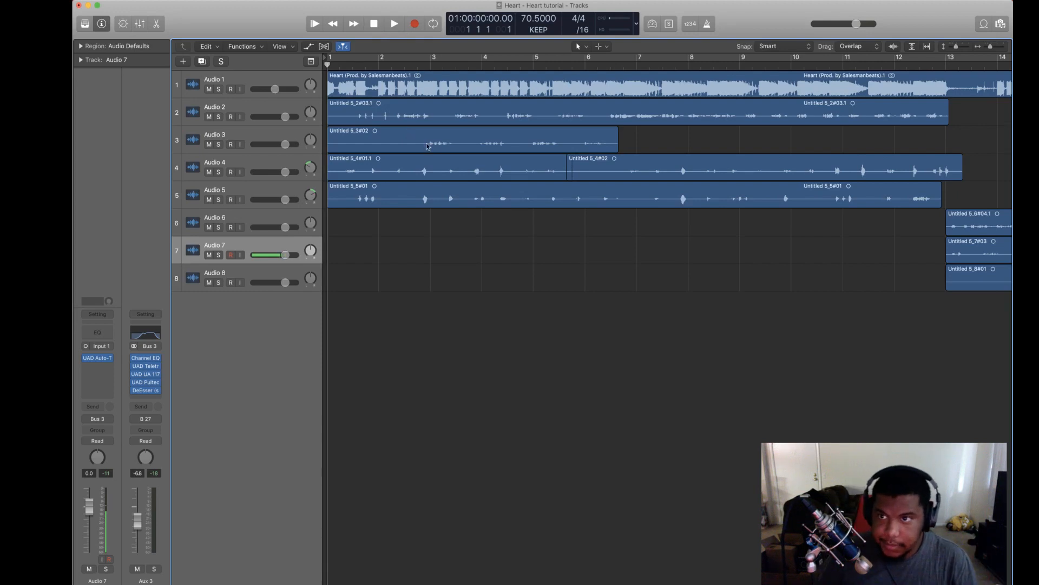
{"action": "key", "text": "space"}
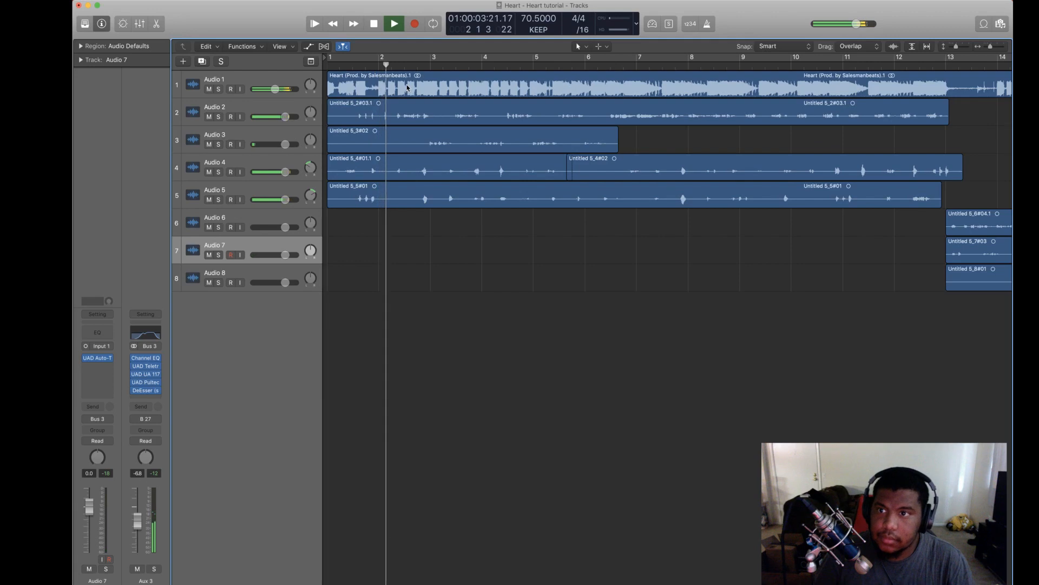
{"action": "key", "text": "space"}
{"action": "left_click_drag", "start_coordinate": [407, 87], "coordinate": [427, 86]}
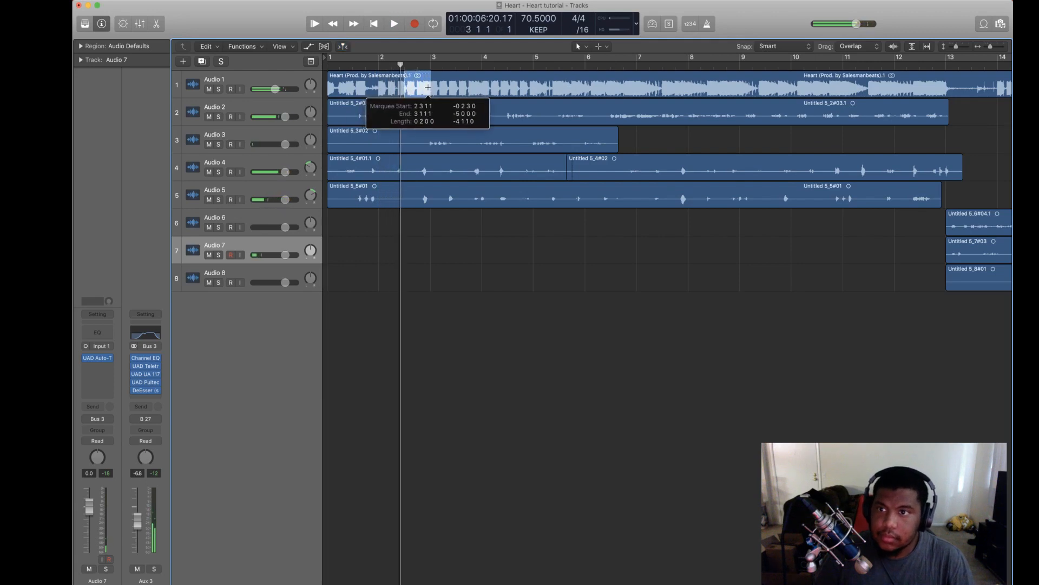
{"action": "key", "text": "Delete"}
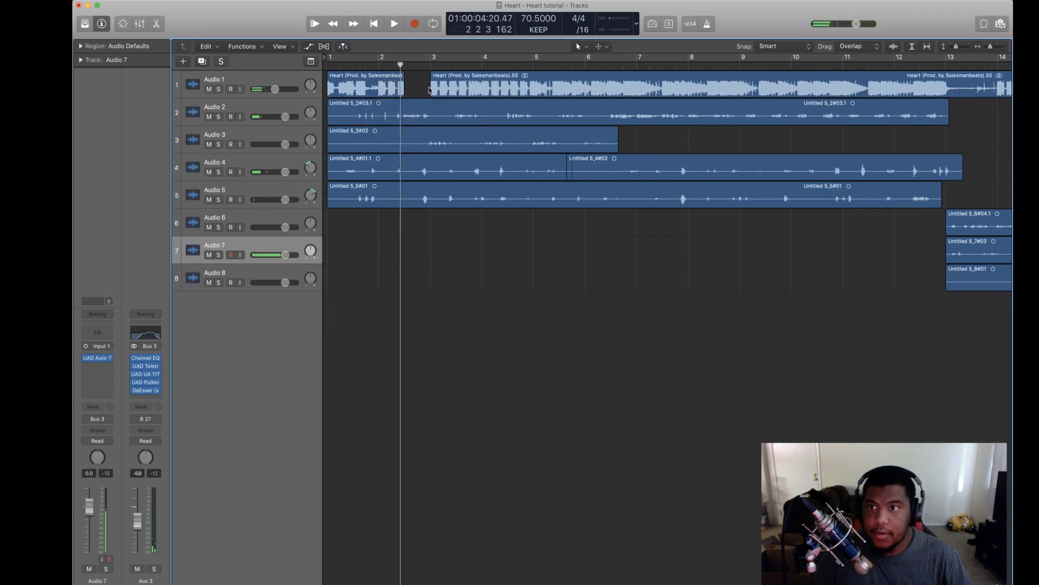
Step: Using the Fade tool, add a fade of 163 at the end of the first Audio 1 region and set it to Slow Down
{"action": "left_click", "coordinate": [588, 48]}
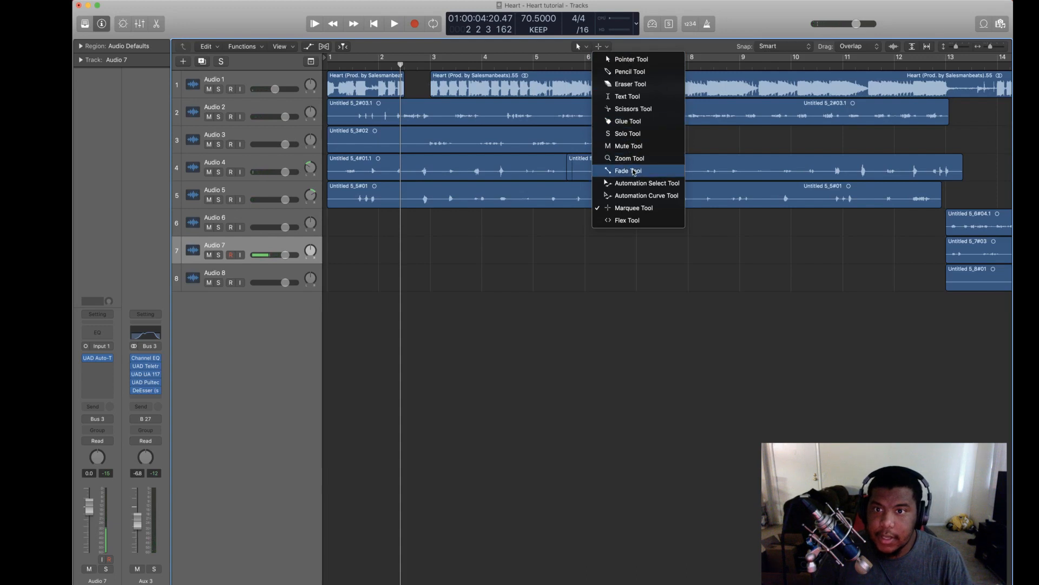
{"action": "left_click", "coordinate": [423, 60]}
{"action": "left_click", "coordinate": [403, 79]}
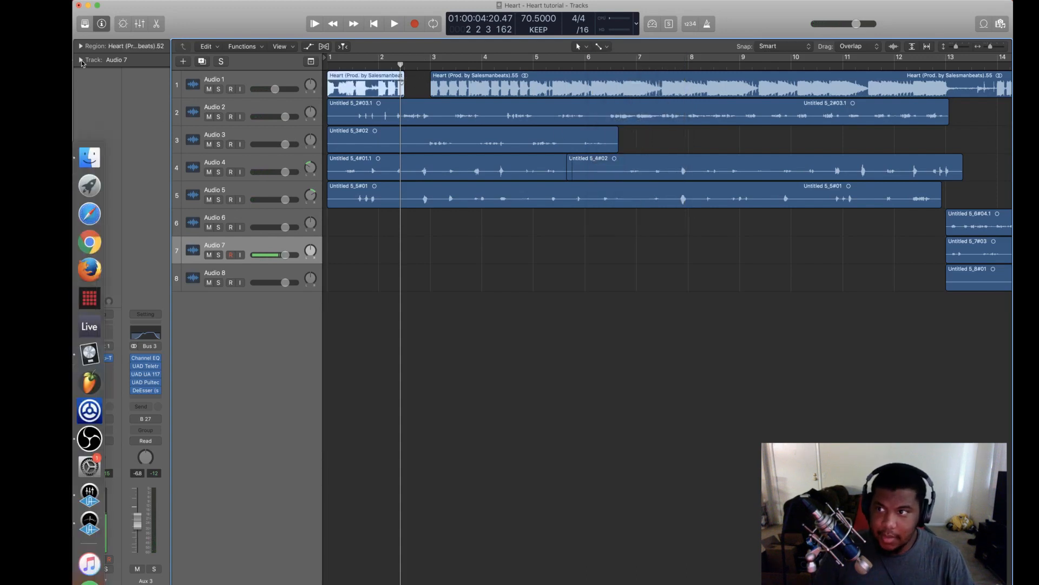
{"action": "left_click", "coordinate": [81, 60]}
{"action": "left_click", "coordinate": [80, 59]}
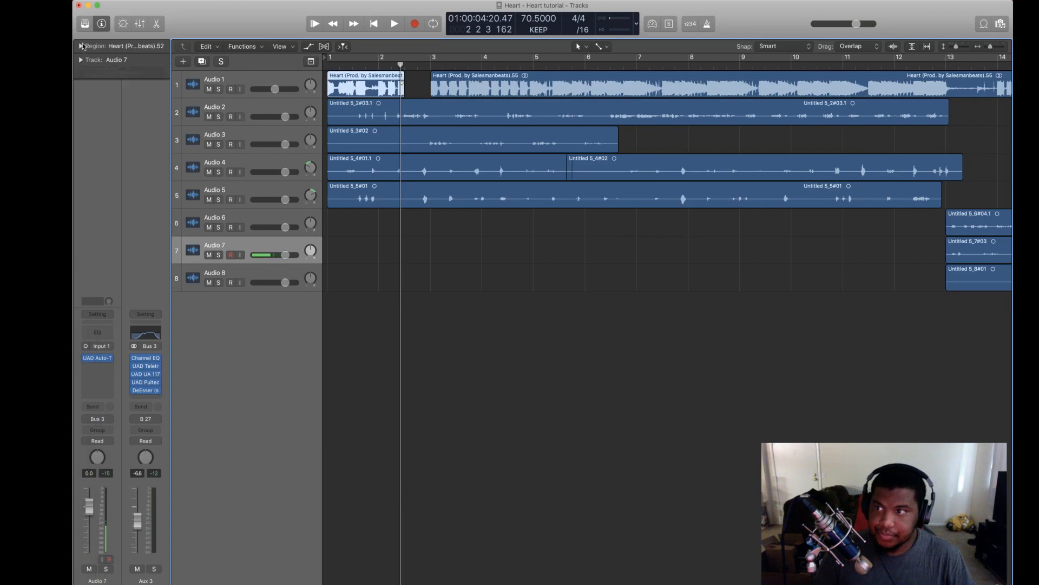
{"action": "left_click", "coordinate": [80, 46]}
{"action": "left_click", "coordinate": [100, 169]}
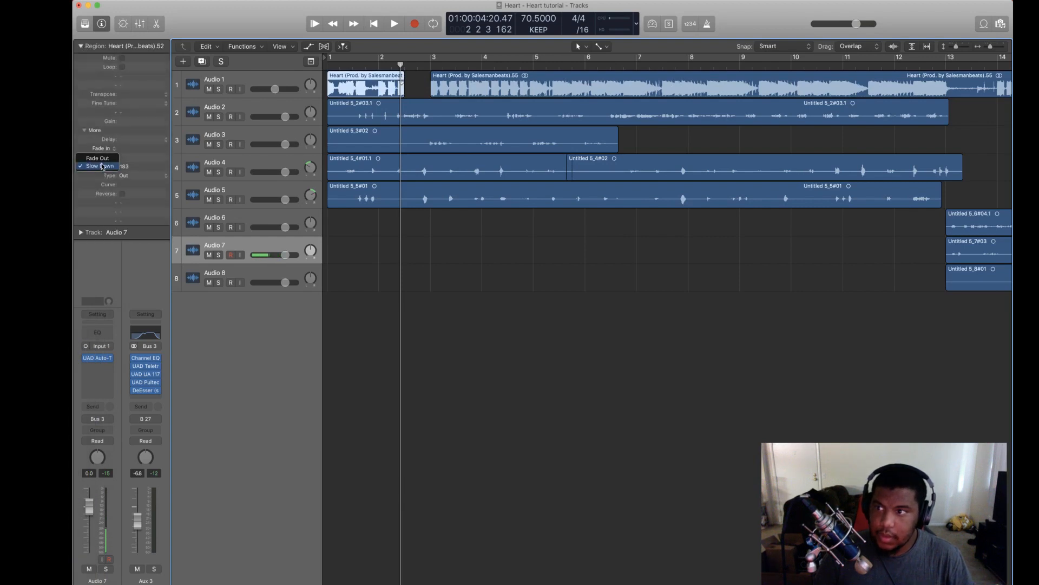
{"action": "left_click", "coordinate": [103, 166]}
{"action": "left_click", "coordinate": [463, 259]}
Step: Play the song from the beginning to listen to the slow-down effect leading into the gap on Audio 1
{"action": "key", "text": "super+Right"}
{"action": "key", "text": "super+Right"}
{"action": "key", "text": "super+Right"}
{"action": "key", "text": "super+Right"}
{"action": "key", "text": "super+Right"}
{"action": "key", "text": "super+Right"}
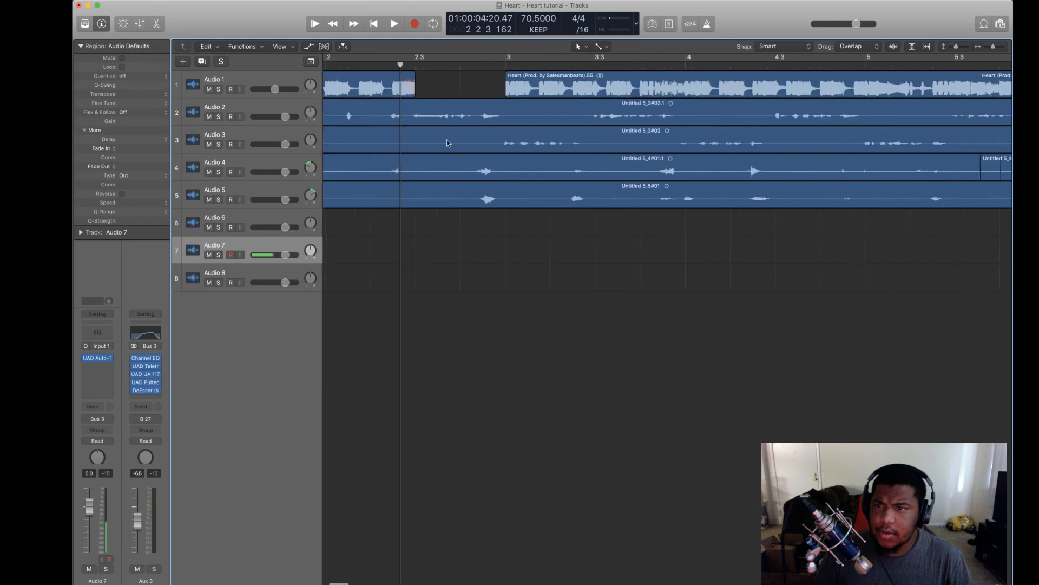
{"action": "key", "text": "Return"}
{"action": "key", "text": "space"}
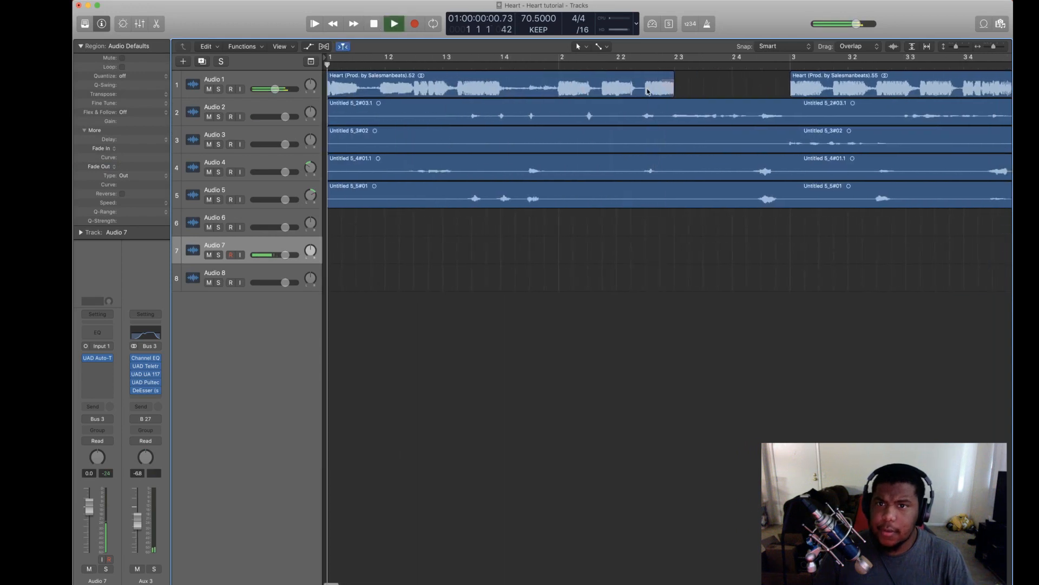
{"action": "left_click", "coordinate": [667, 81]}
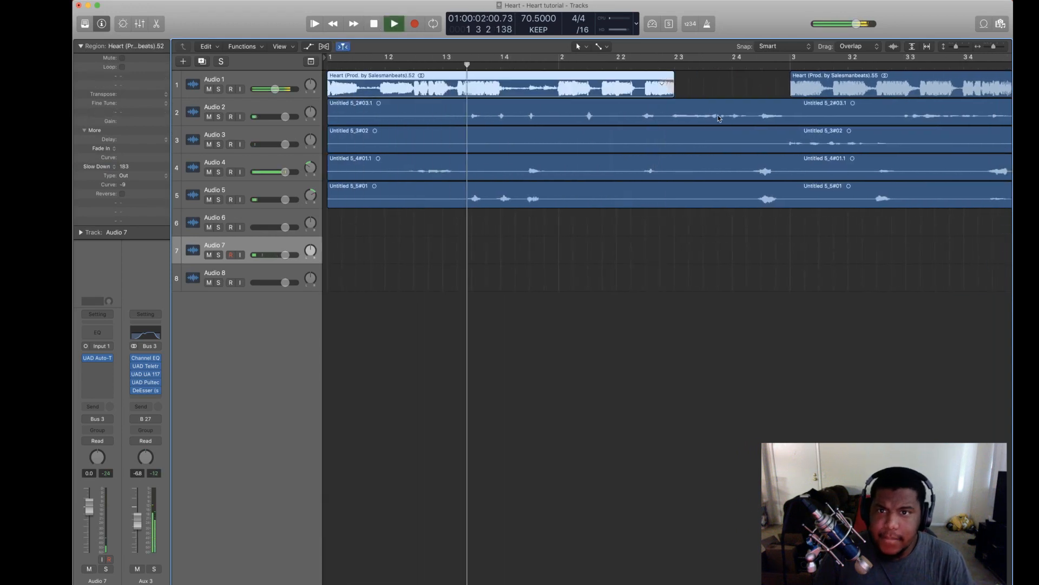
{"action": "left_click", "coordinate": [723, 268]}
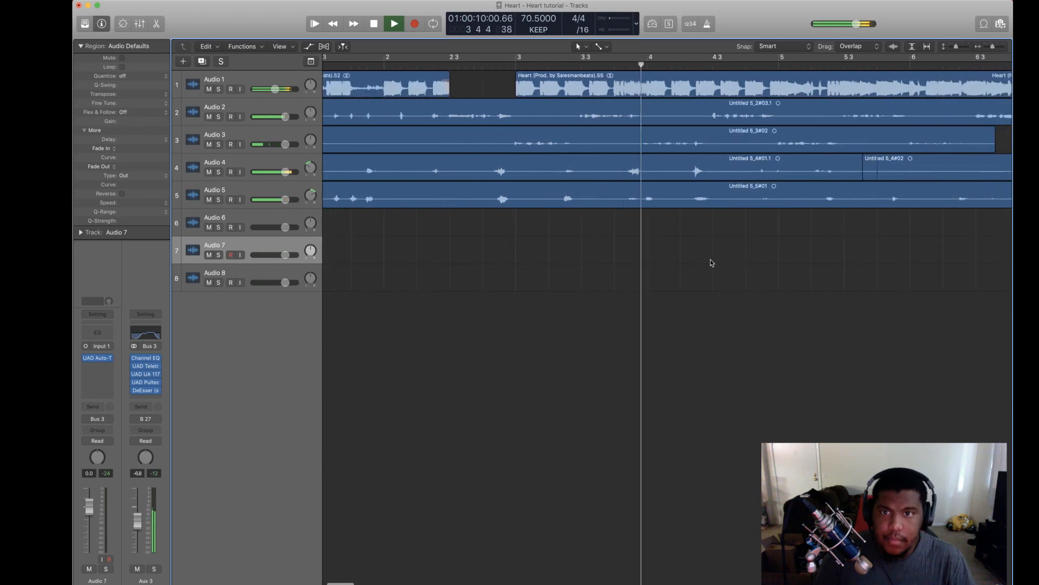
Step: Using the Marquee tool, delete about the last half beat before bar 6 from the Audio 1 beat
{"action": "key", "text": "z"}
{"action": "left_click", "coordinate": [601, 46]}
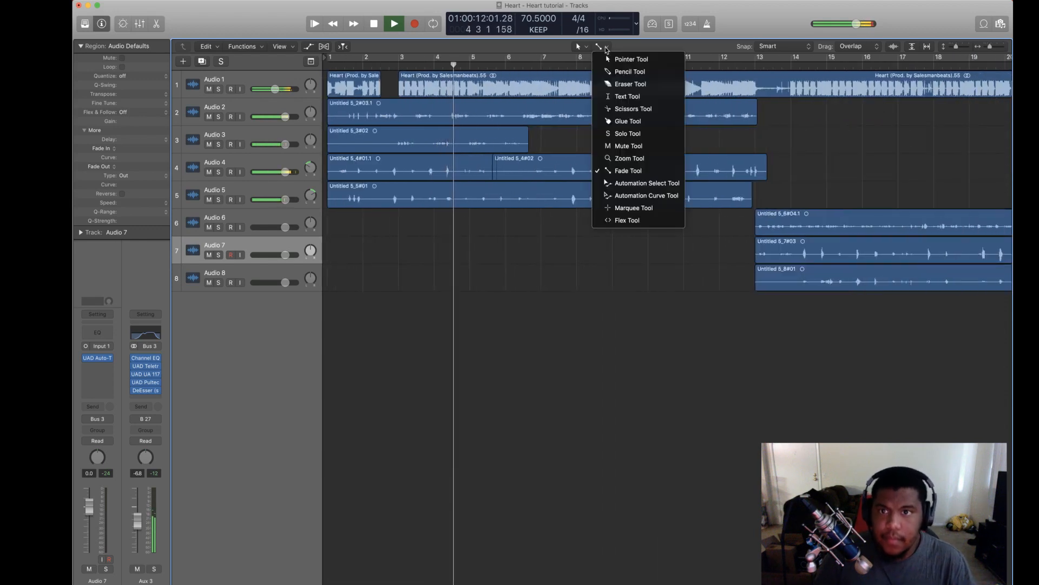
{"action": "left_click", "coordinate": [638, 206]}
{"action": "key", "text": "z"}
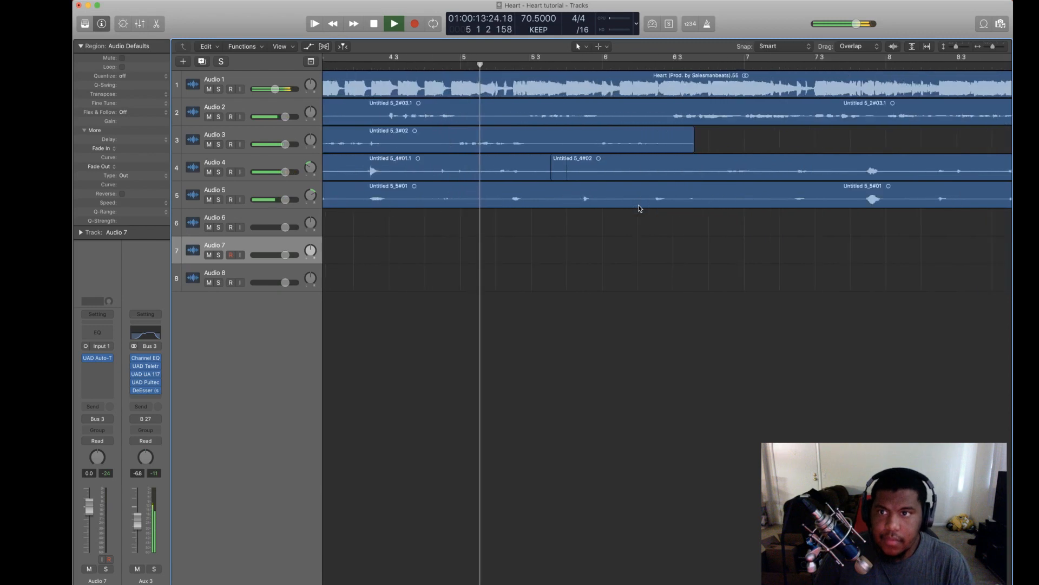
{"action": "key", "text": "space"}
{"action": "left_click_drag", "start_coordinate": [597, 88], "coordinate": [609, 88]}
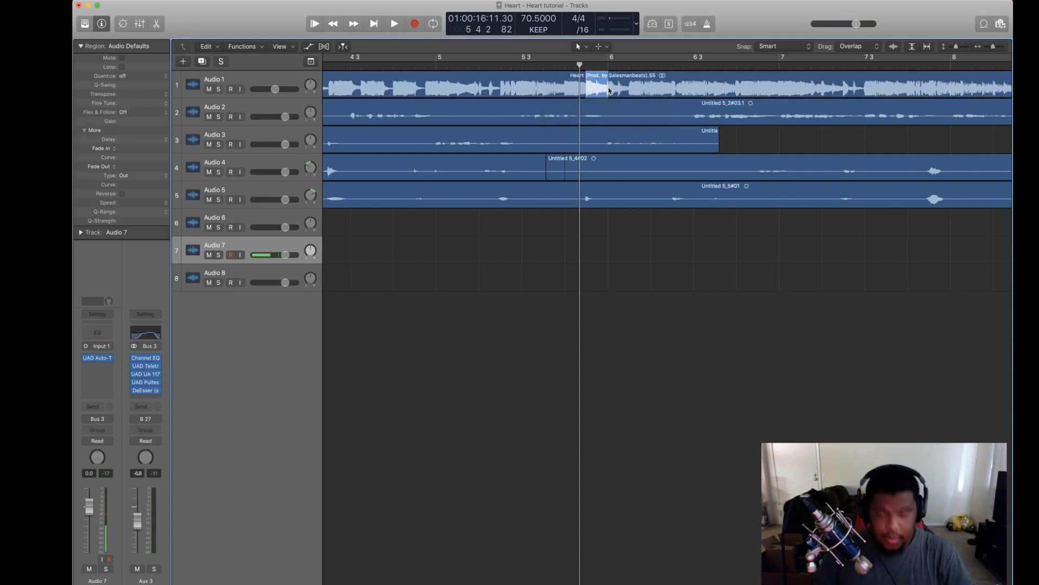
{"action": "key", "text": "Delete"}
Step: Play the gap before bar 6 from bar 5 beat 2, and assign the Fade tool as the secondary tool
{"action": "left_click", "coordinate": [479, 65]}
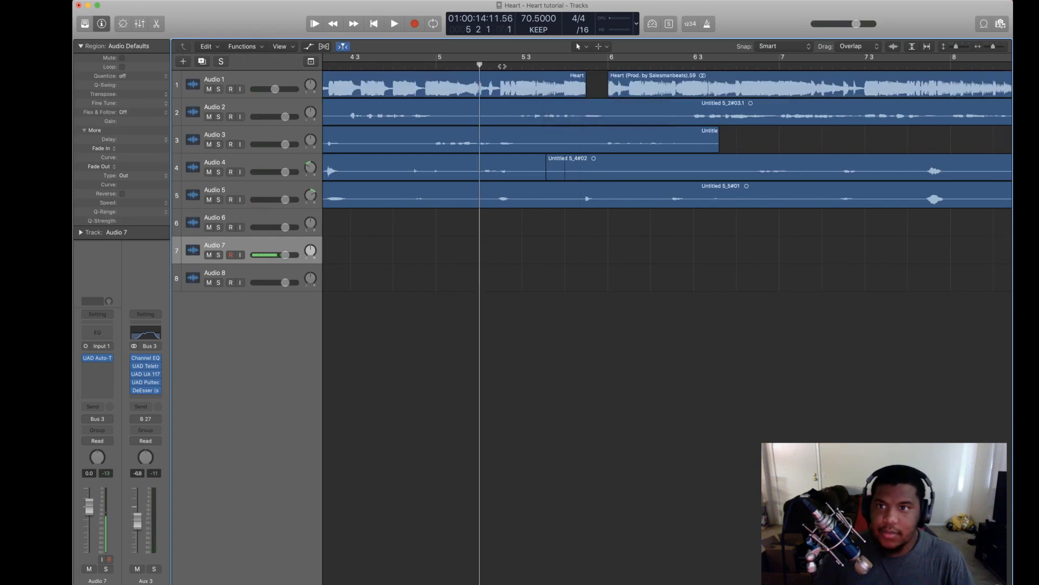
{"action": "key", "text": "space"}
{"action": "left_click", "coordinate": [605, 54]}
{"action": "left_click", "coordinate": [605, 55]}
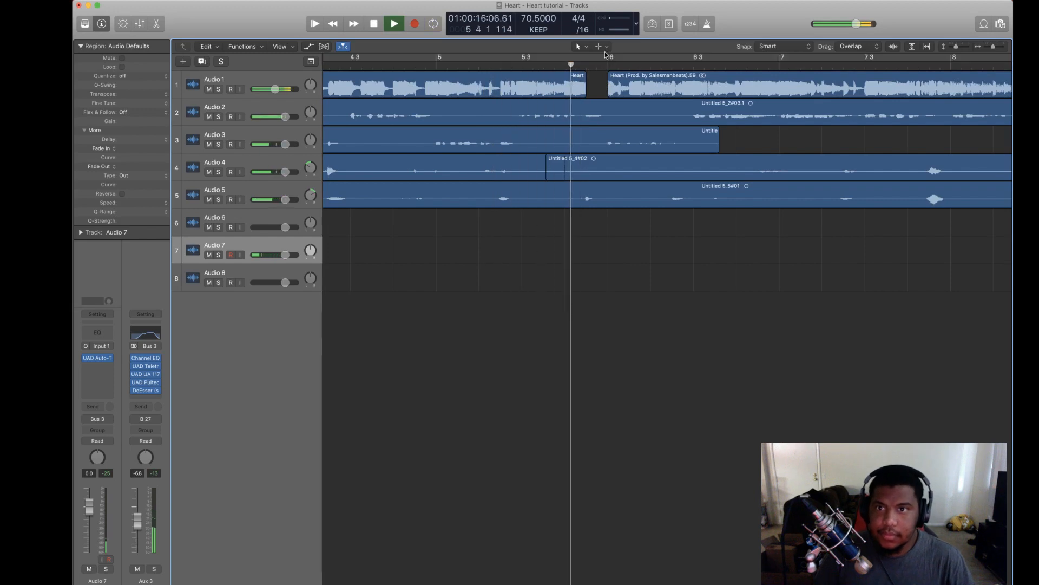
{"action": "left_click", "coordinate": [601, 46]}
{"action": "left_click", "coordinate": [643, 171]}
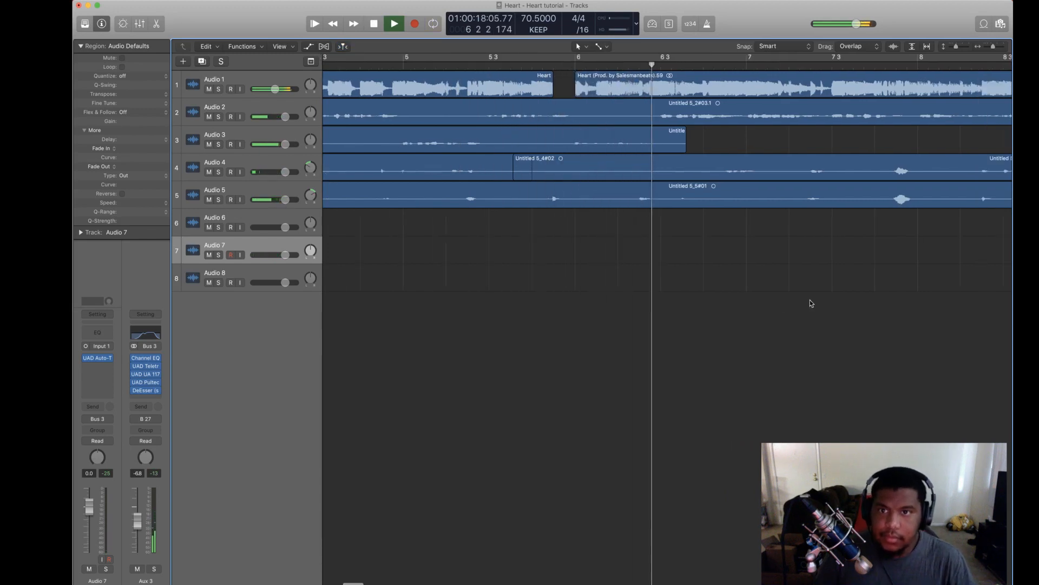
{"action": "key", "text": "super+Left"}
{"action": "key", "text": "super+Left"}
{"action": "key", "text": "space"}
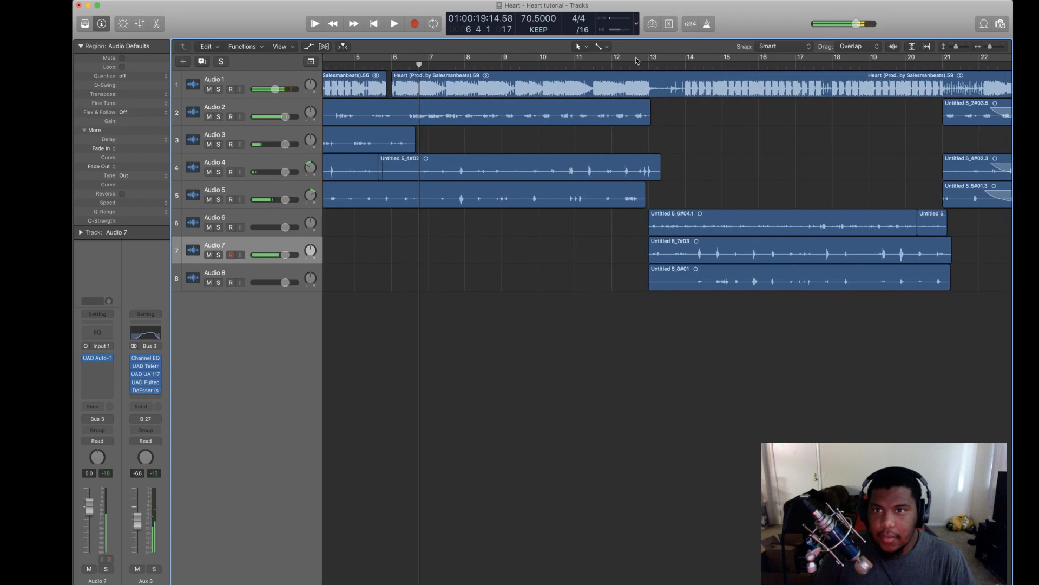
Step: Play the song from about the middle of bar 5 to listen past the gap before bar 6
{"action": "left_click", "coordinate": [602, 48]}
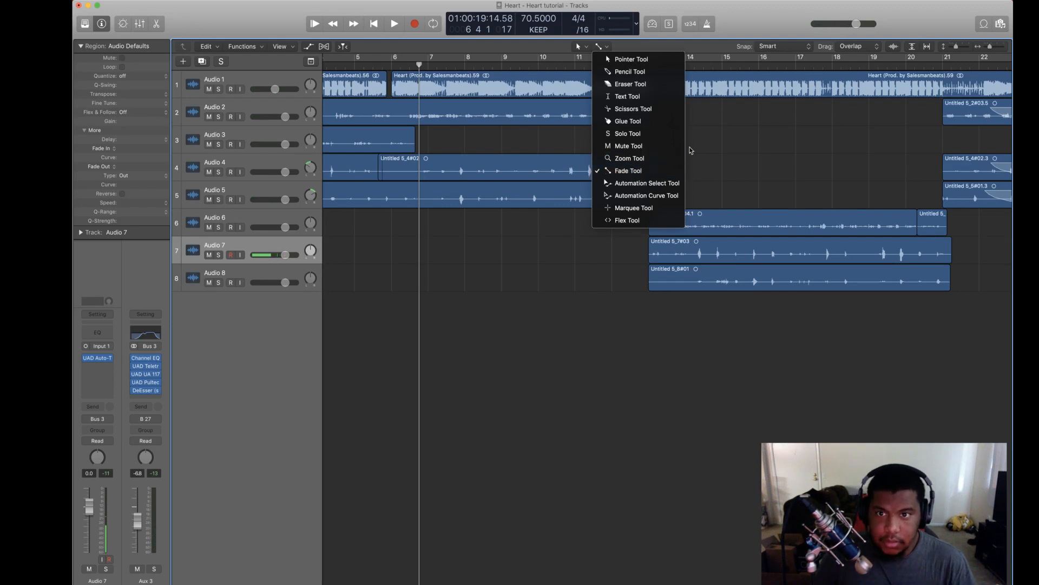
{"action": "left_click", "coordinate": [710, 148]}
{"action": "key", "text": "super+Right"}
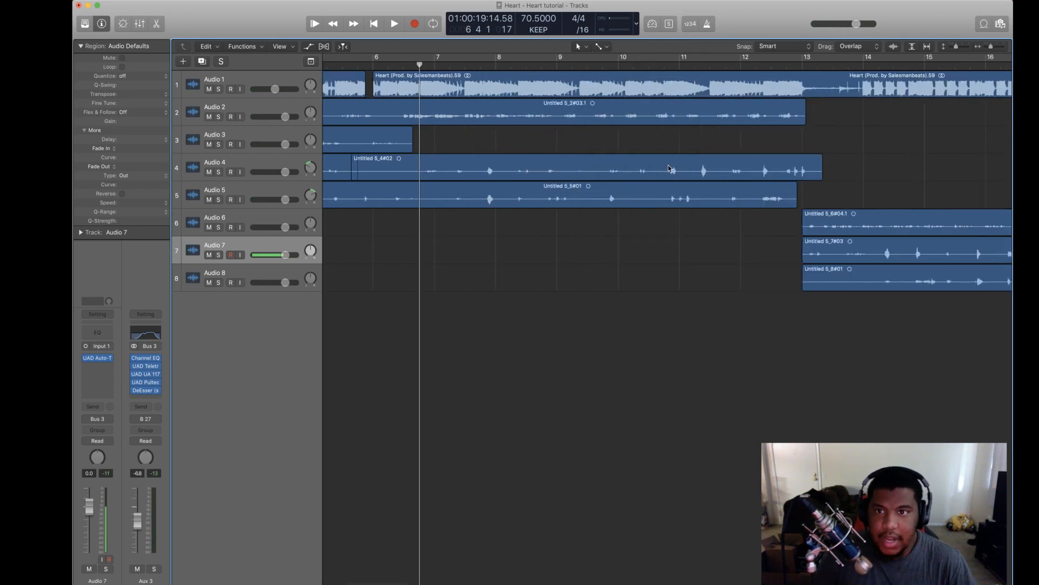
{"action": "left_click", "coordinate": [343, 64]}
{"action": "key", "text": "space"}
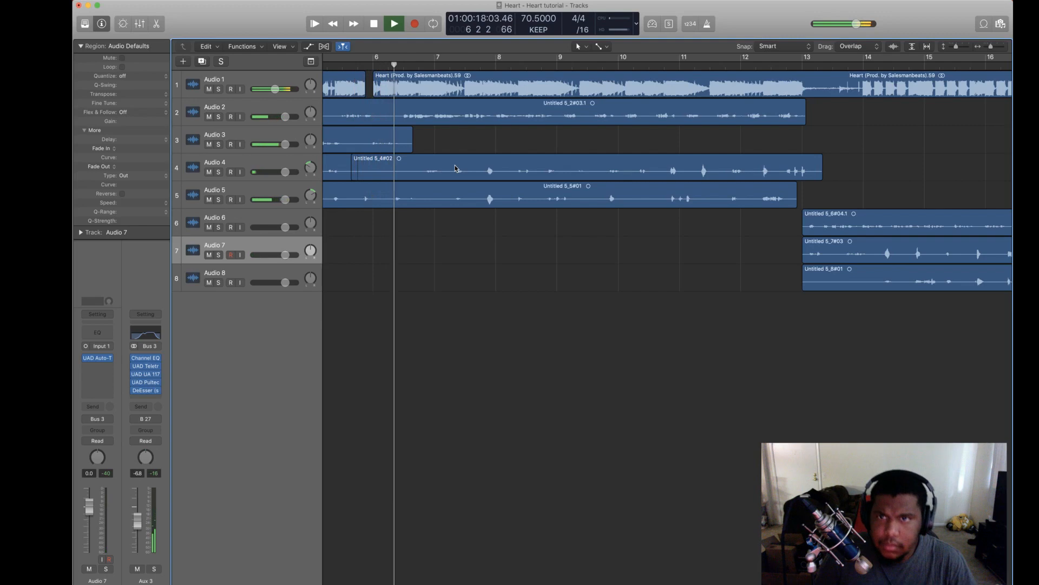
{"action": "key", "text": "super+Right"}
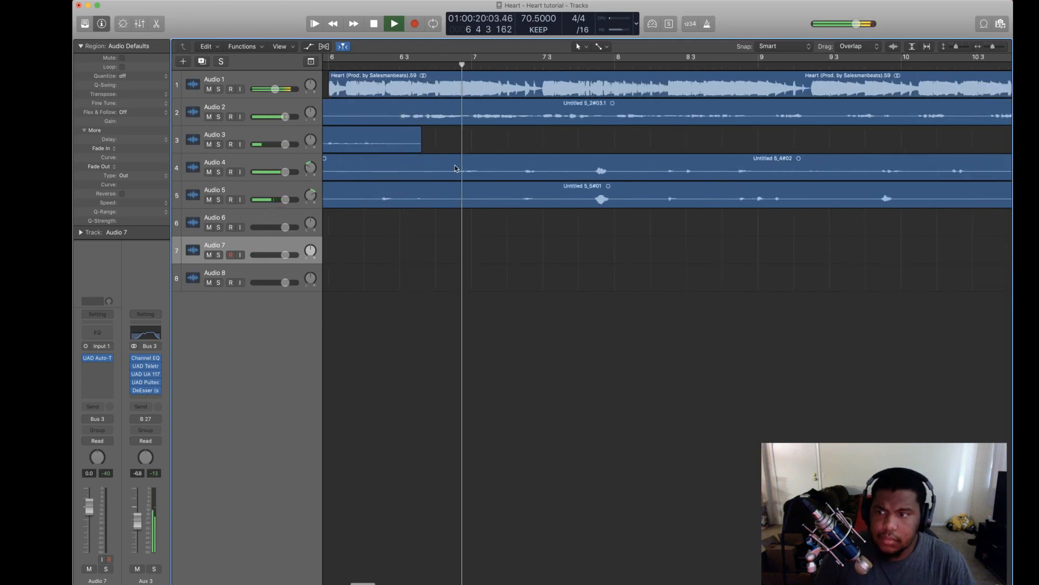
{"action": "key", "text": "super+Left"}
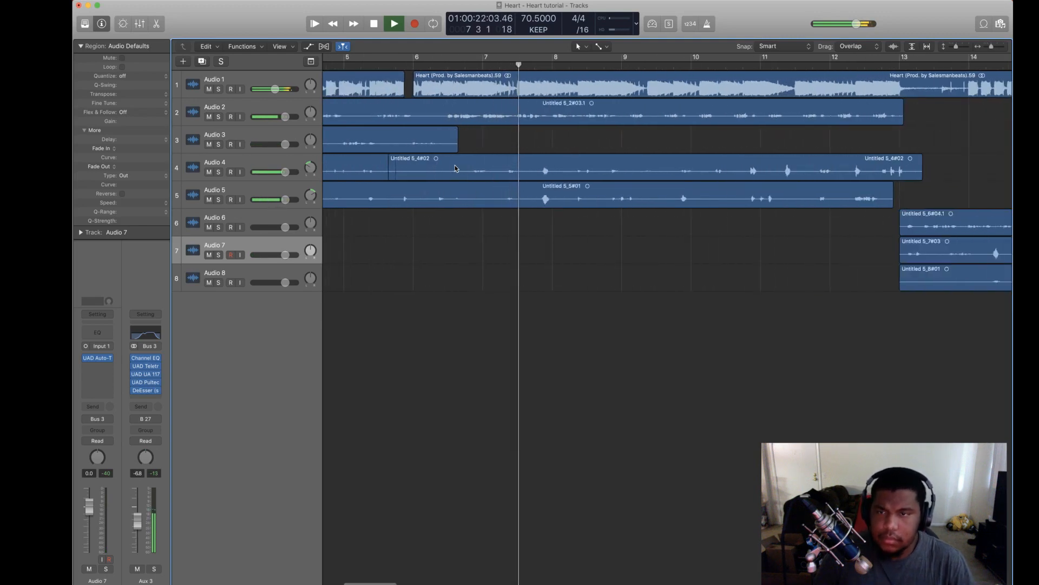
{"action": "key", "text": "super+Left"}
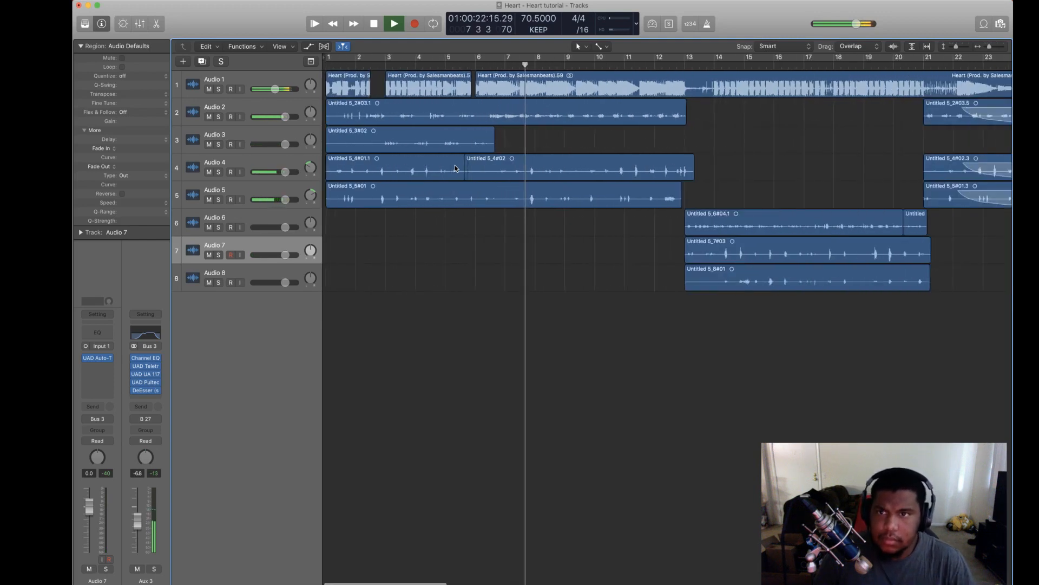
Step: Assign the Marquee tool as the secondary tool and delete beat 4 of bar 9 from the Audio 1 beat
{"action": "left_click", "coordinate": [609, 49]}
{"action": "left_click", "coordinate": [623, 206]}
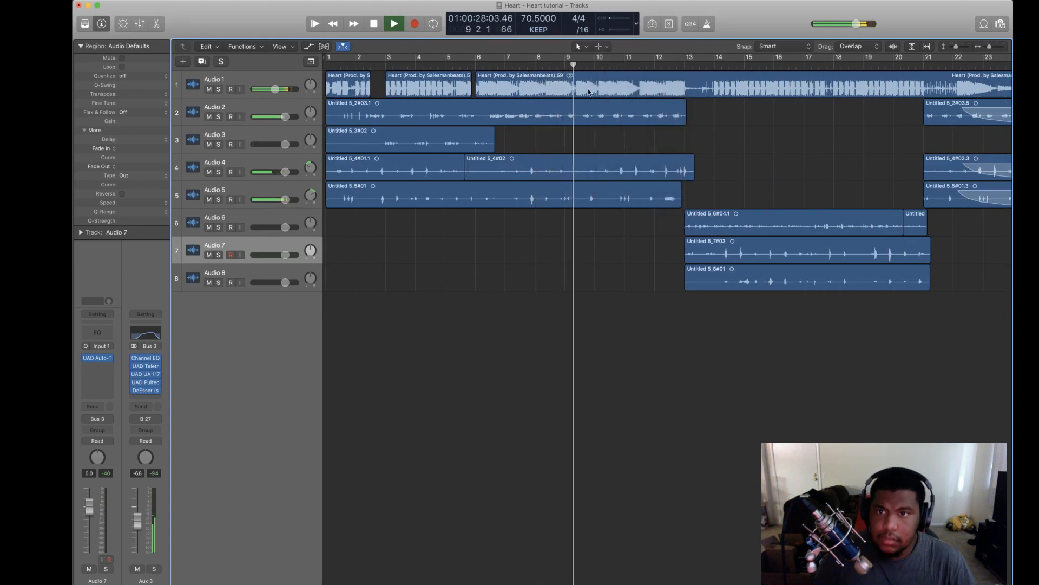
{"action": "left_click", "coordinate": [586, 91]}
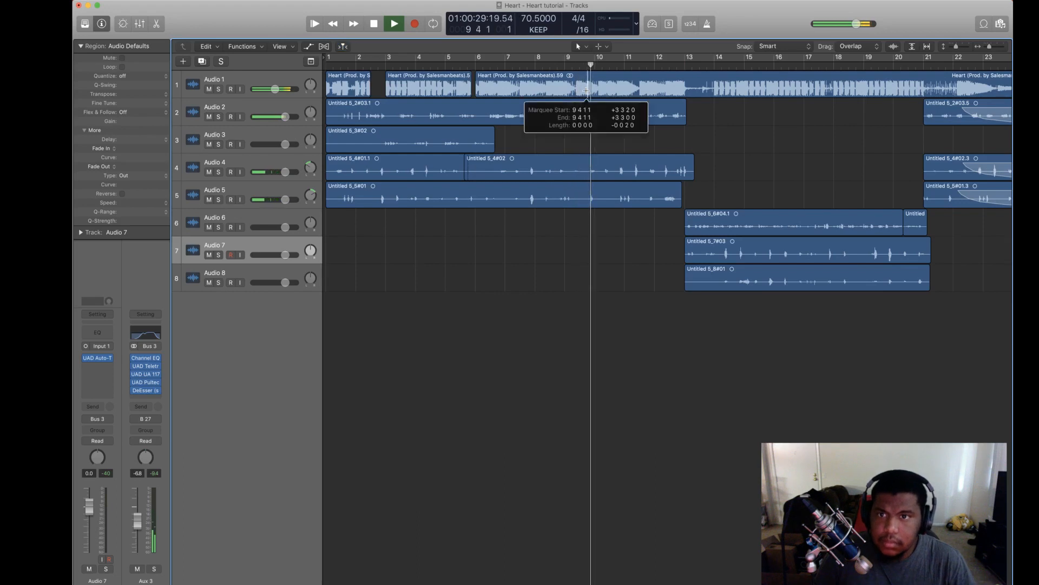
{"action": "left_click_drag", "start_coordinate": [586, 90], "coordinate": [594, 96]}
{"action": "key", "text": "Delete"}
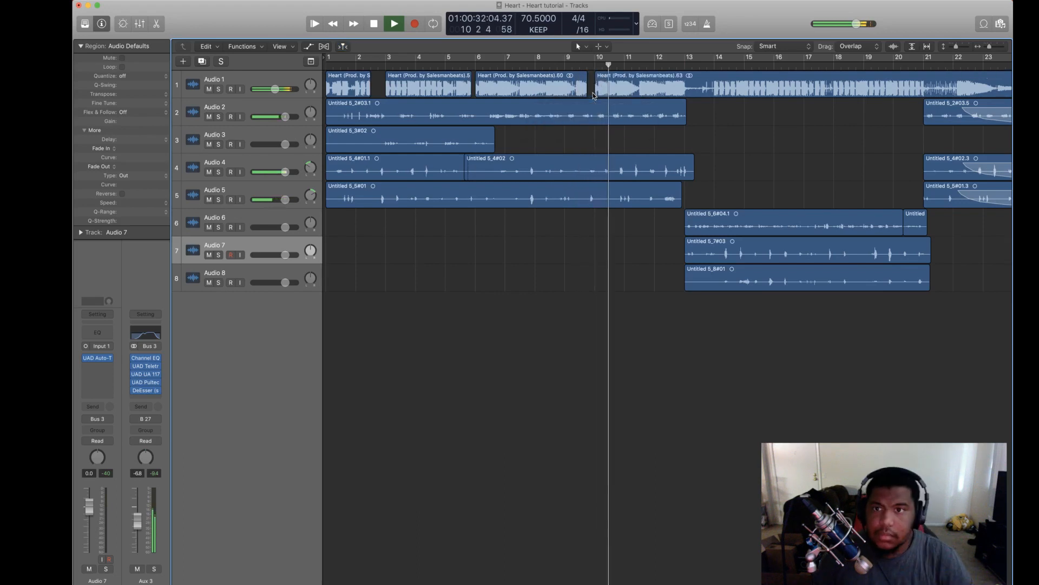
Step: Play the new gap from bar 9 beat 2 and try to add a fade-out to the Audio 1 region before it with the Fade tool
{"action": "left_click", "coordinate": [570, 65]}
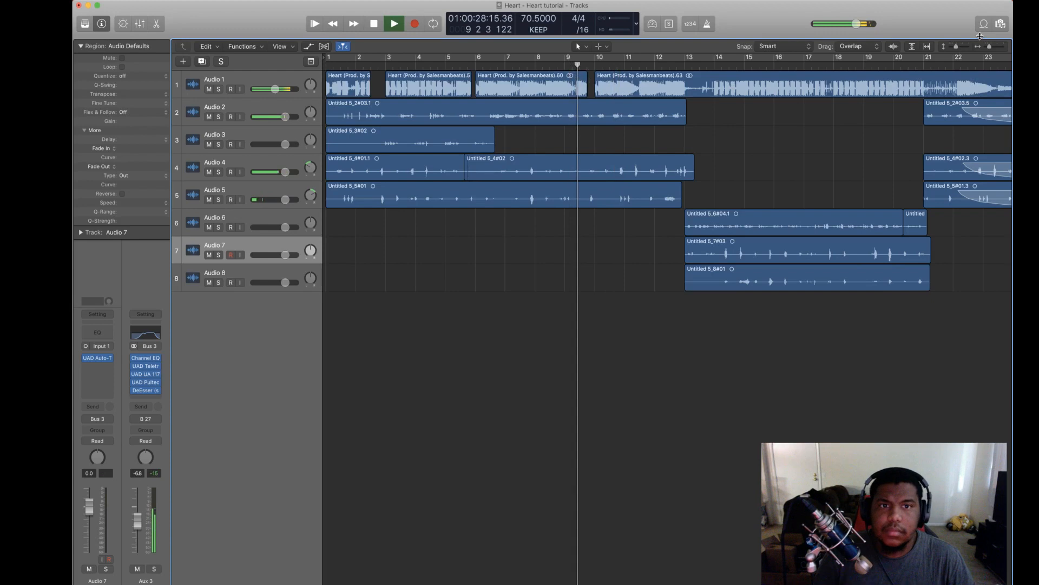
{"action": "left_click_drag", "start_coordinate": [989, 47], "coordinate": [994, 47]}
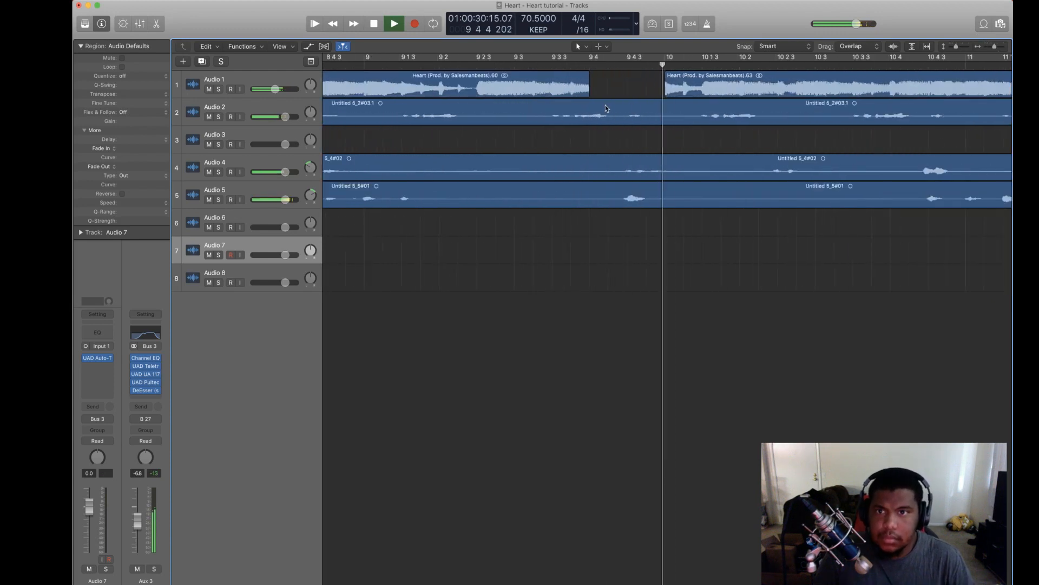
{"action": "left_click", "coordinate": [601, 47]}
{"action": "left_click", "coordinate": [629, 171]}
{"action": "left_click_drag", "start_coordinate": [589, 84], "coordinate": [585, 85]}
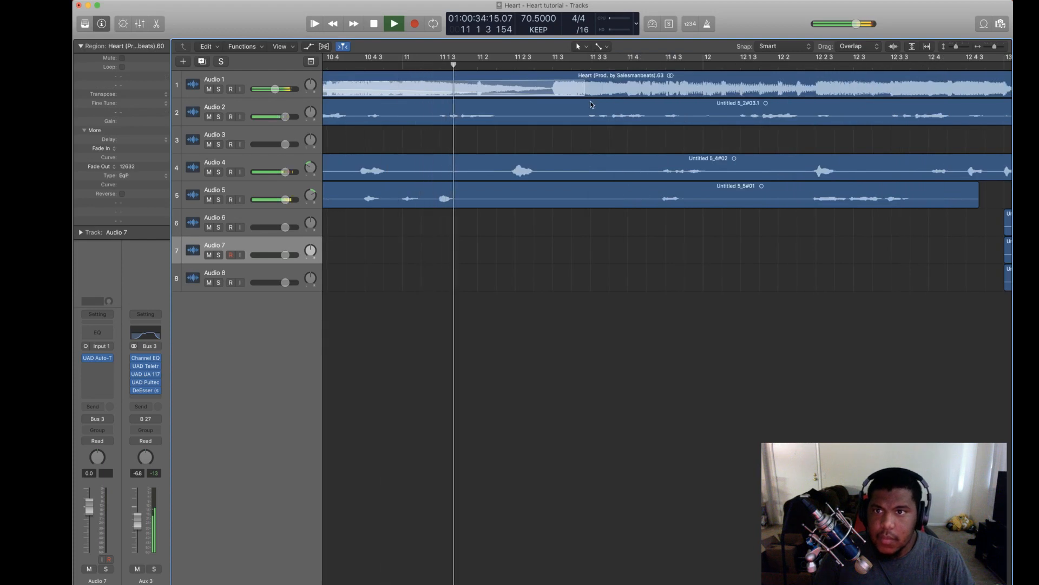
{"action": "scroll", "coordinate": [592, 105], "scroll_direction": "left", "scroll_amount": 5}
{"action": "key", "text": "space"}
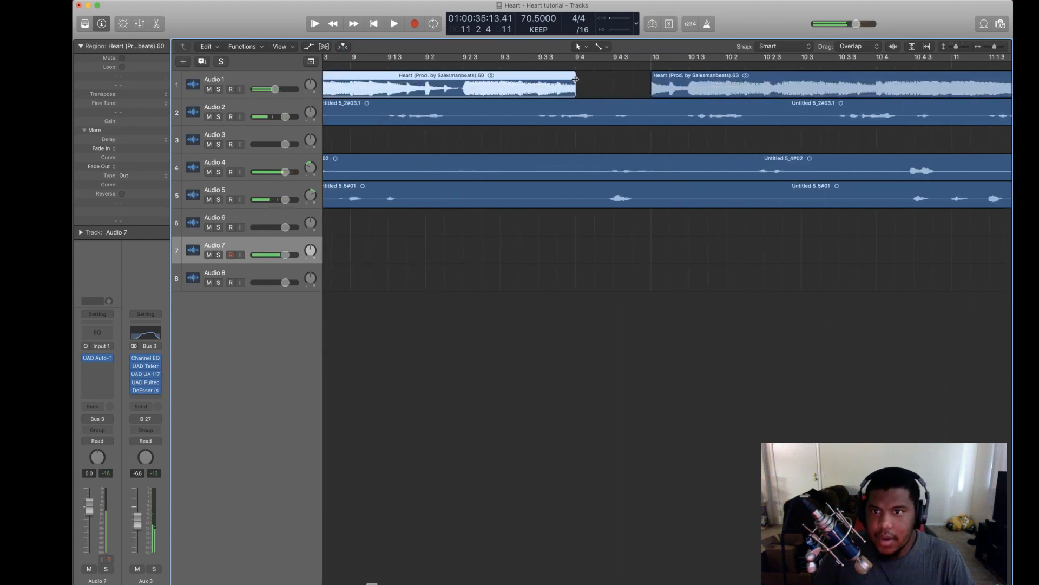
Step: Deselect the Audio 1 region, place the playhead at bar 9 beat 2.3, and assign the Marquee tool as the secondary tool
{"action": "left_click", "coordinate": [639, 127]}
{"action": "scroll", "coordinate": [639, 128], "scroll_direction": "left", "scroll_amount": 2}
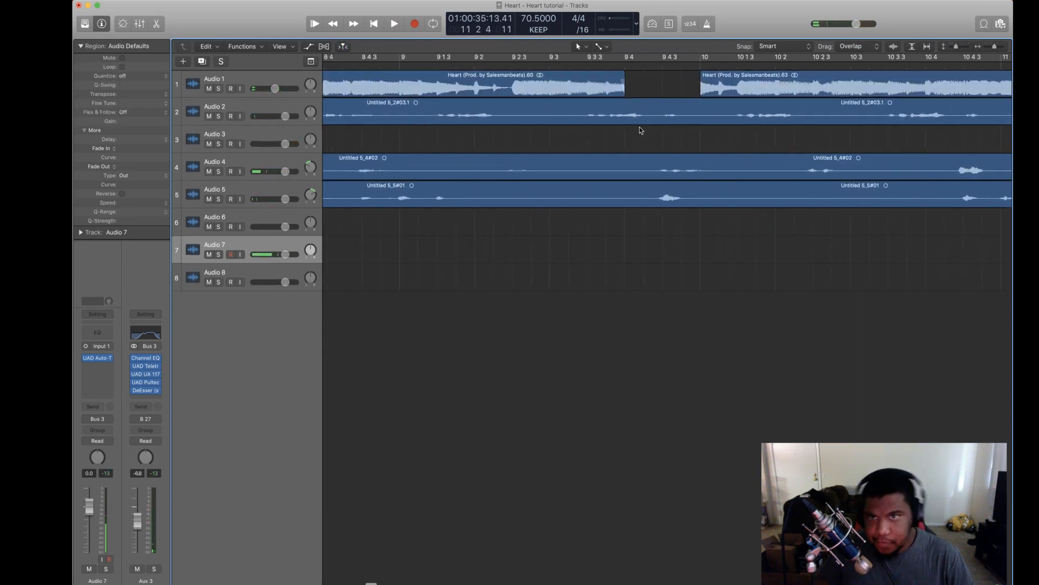
{"action": "left_click", "coordinate": [512, 68]}
{"action": "left_click", "coordinate": [601, 46]}
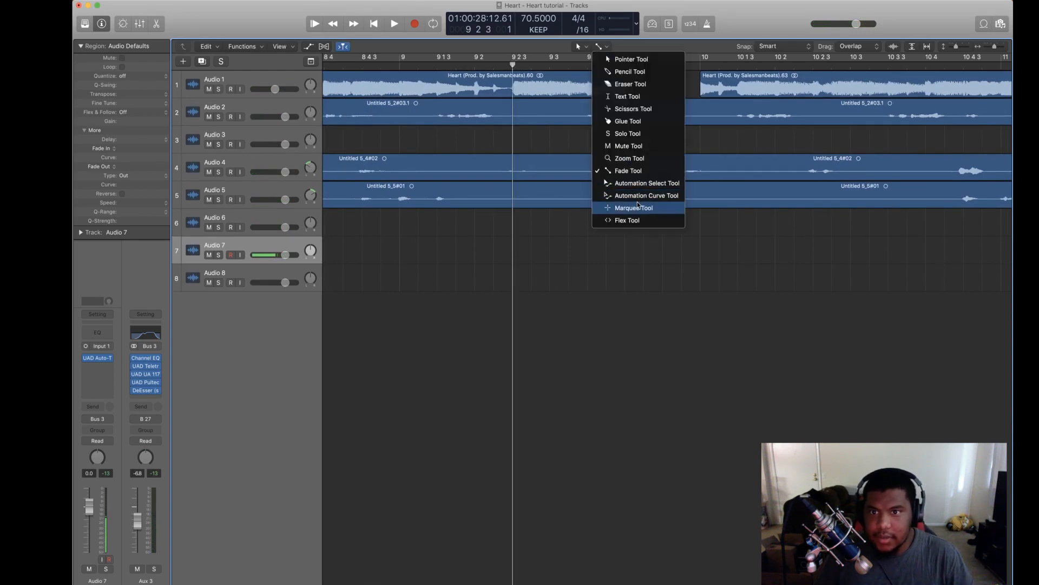
{"action": "left_click", "coordinate": [638, 205]}
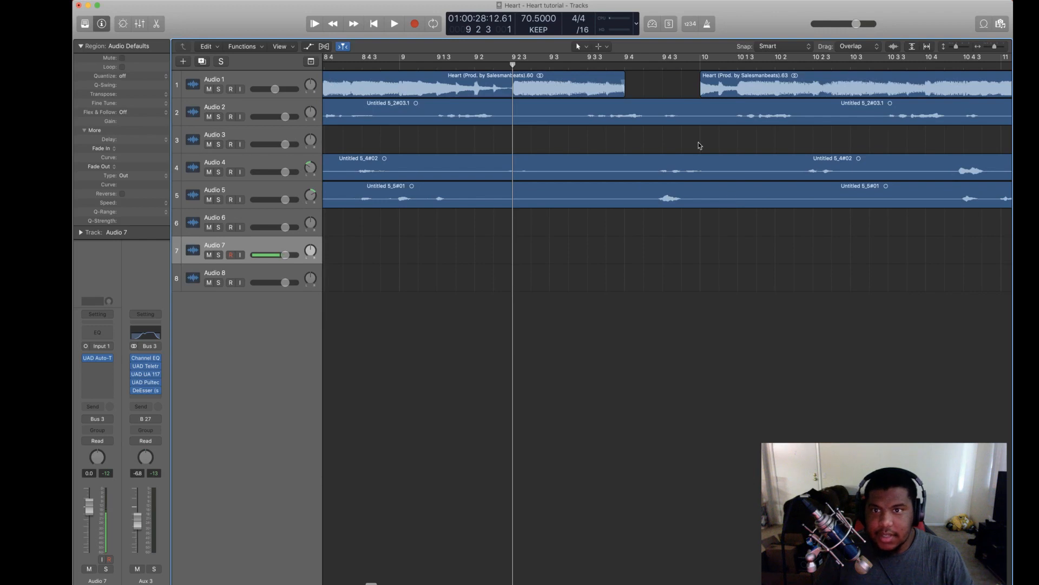
Step: Play from the start of bar 9 to listen to the gap before bar 10, and stop playback inside the gap
{"action": "key", "text": "super+Left"}
{"action": "key", "text": "super+Left"}
{"action": "key", "text": "super+Left"}
{"action": "key", "text": "super+Left"}
{"action": "key", "text": "super+Left"}
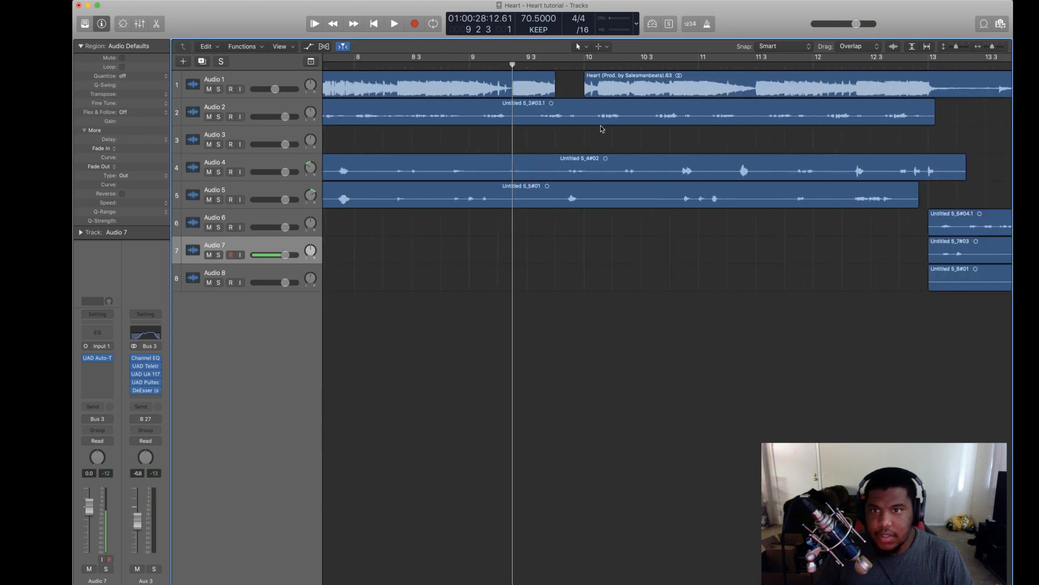
{"action": "key", "text": "comma"}
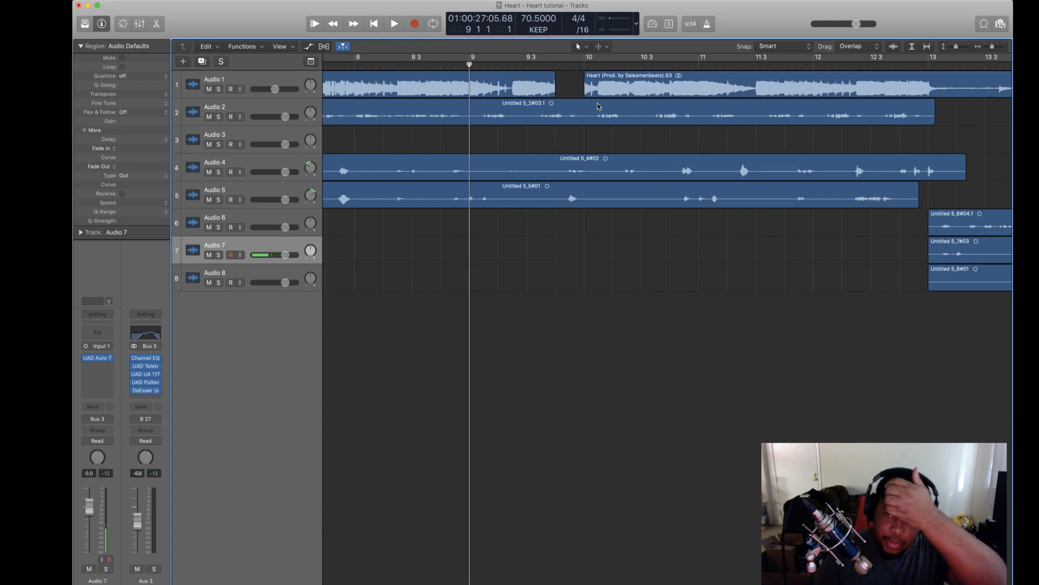
{"action": "key", "text": "space"}
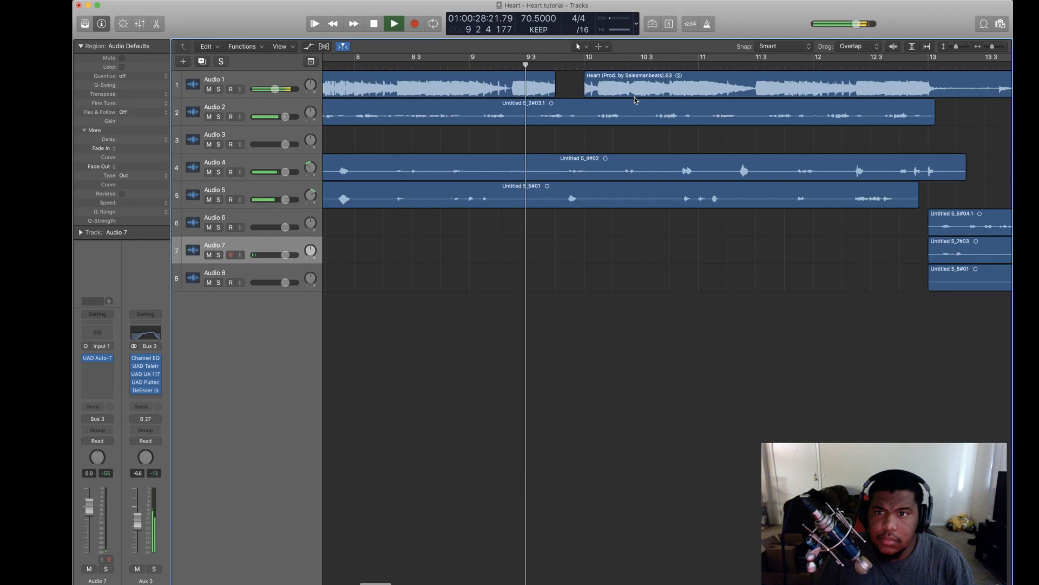
{"action": "key", "text": "super+Right"}
{"action": "key", "text": "space"}
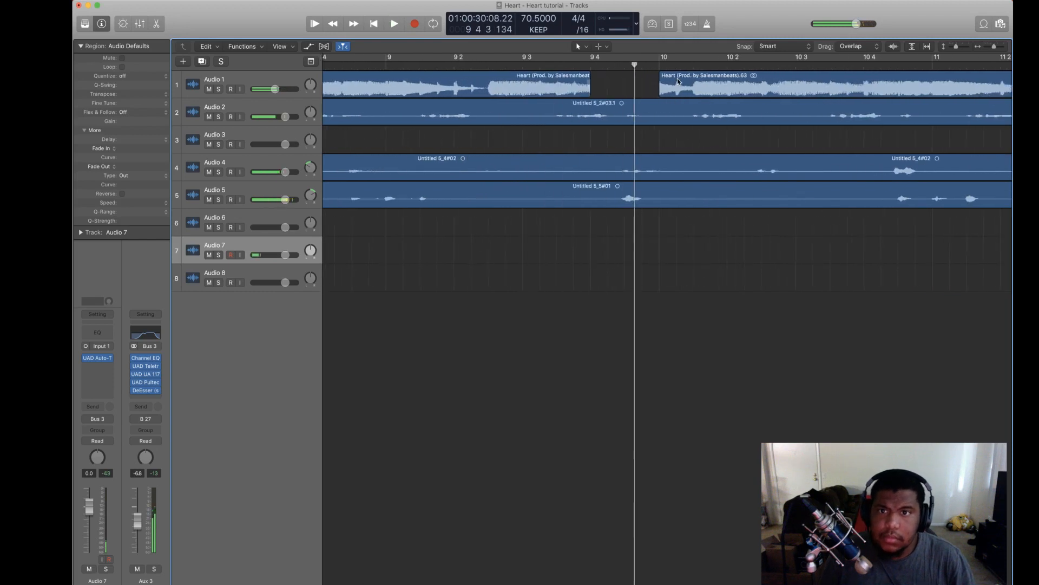
Step: Copy the first half beat of bar 10 on Audio 1 into the gap directly before bar 10 and play it
{"action": "left_click_drag", "start_coordinate": [693, 89], "coordinate": [638, 90]}
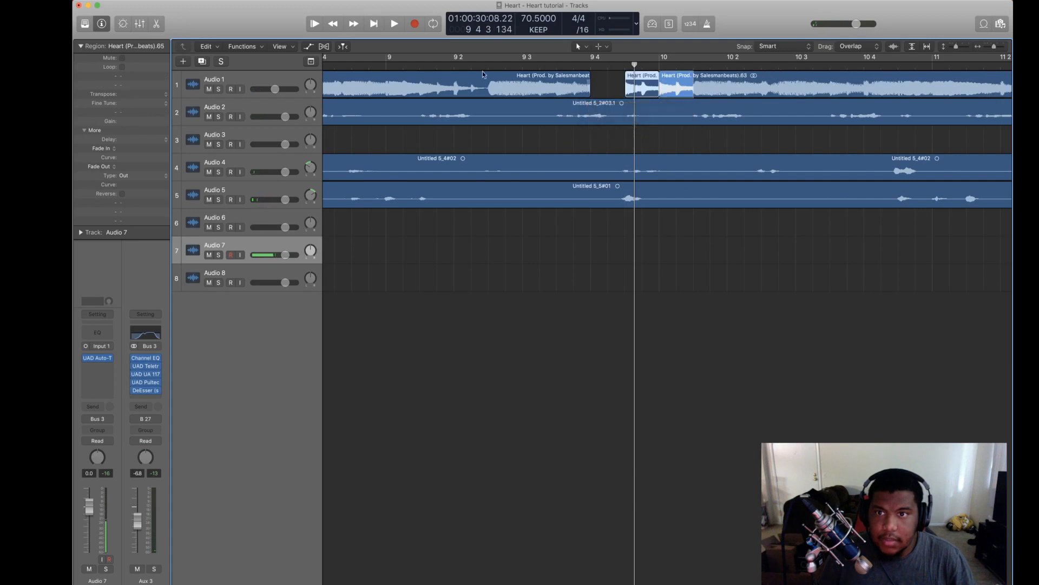
{"action": "left_click", "coordinate": [434, 66]}
{"action": "left_click", "coordinate": [555, 246]}
{"action": "key", "text": "space"}
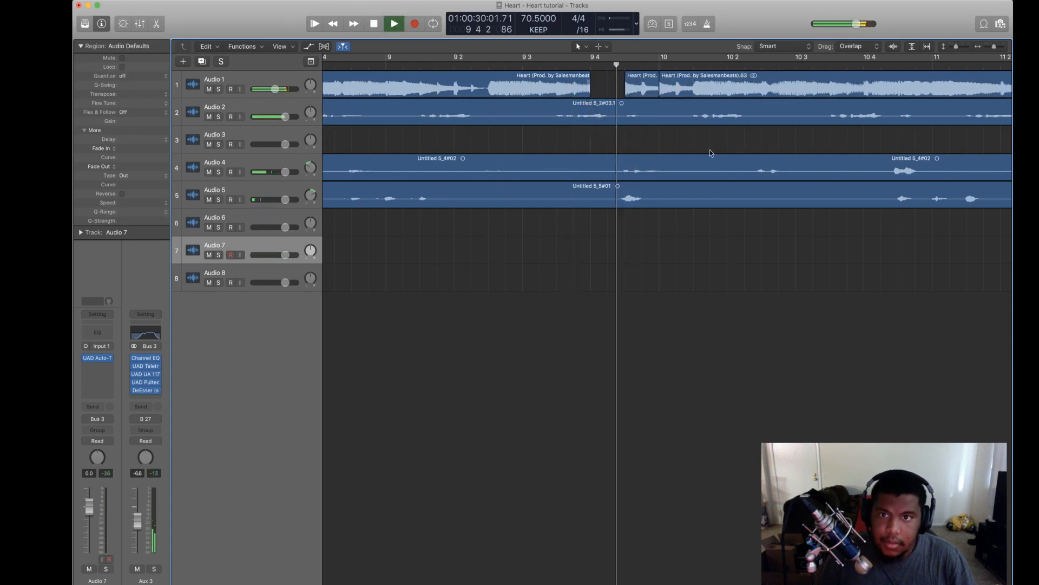
{"action": "key", "text": "space"}
Step: Shorten the copied Audio 1 region to about the last sixteenth note before bar 10 and play the transition
{"action": "mouse_move", "coordinate": [657, 92]}
{"action": "left_mouse_down"}
{"action": "mouse_move", "coordinate": [636, 88]}
{"action": "mouse_move", "coordinate": [649, 85]}
{"action": "left_mouse_up"}
{"action": "left_click", "coordinate": [489, 65]}
{"action": "key", "text": "space"}
{"action": "key", "text": "super+Right"}
{"action": "key", "text": "super+Right"}
{"action": "key", "text": "super+Right"}
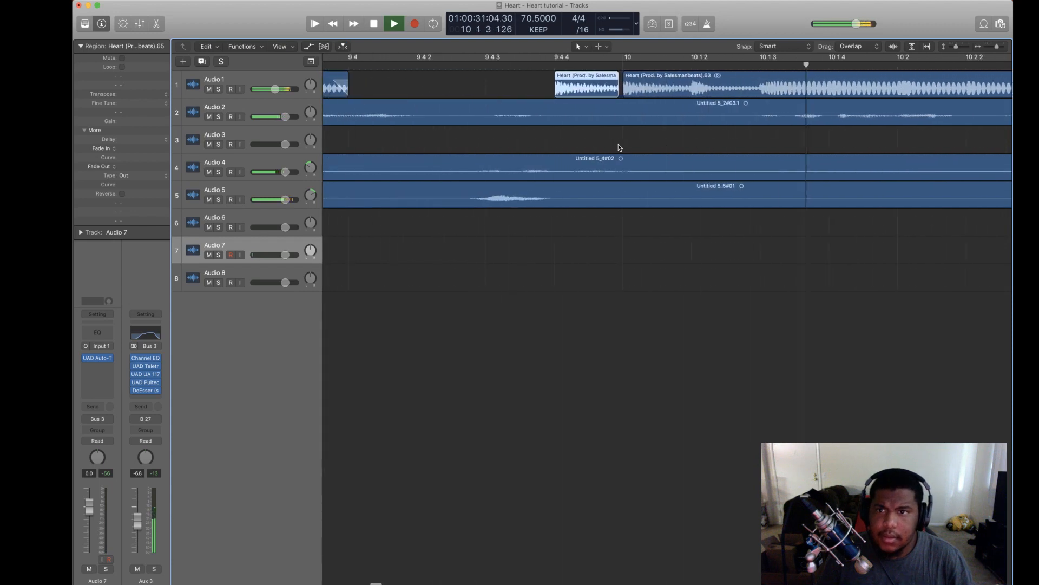
Step: Extend the end of the short copied Audio 1 region toward bar 10 and replay the passage leading into it
{"action": "left_click_drag", "start_coordinate": [612, 89], "coordinate": [619, 93]}
{"action": "key", "text": "super+Left"}
{"action": "key", "text": "super+Left"}
{"action": "left_click", "coordinate": [430, 66]}
{"action": "key", "text": "super+Right"}
{"action": "key", "text": "super+Right"}
{"action": "key", "text": "super+Right"}
{"action": "key", "text": "super+Right"}
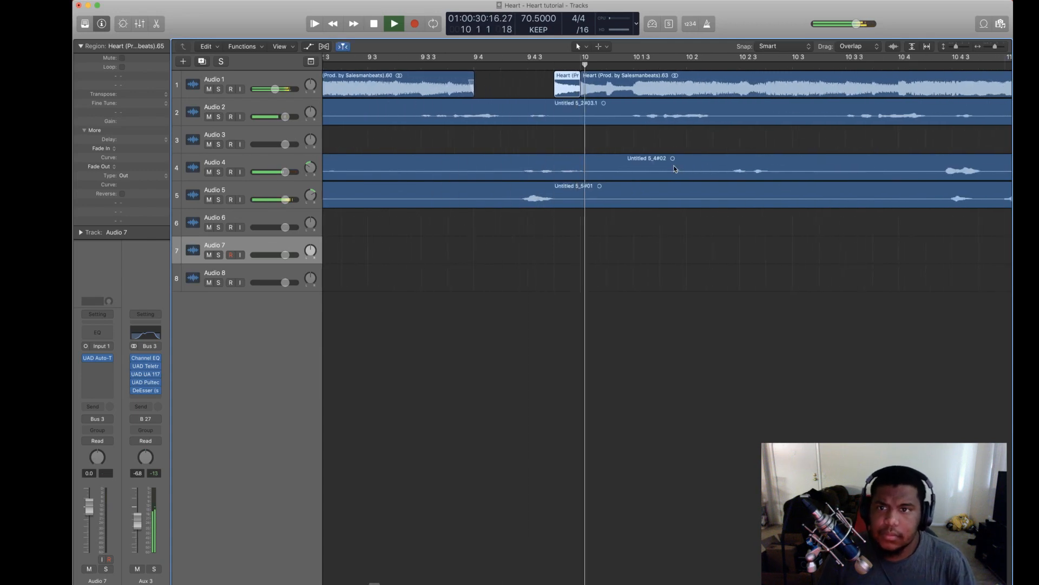
Step: Continue listening through bar 10 to judge the edited transition against the vocals, and stop playback
{"action": "key", "text": "super+Left"}
{"action": "key", "text": "super+Left"}
{"action": "key", "text": "super+Left"}
{"action": "key", "text": "super+Left"}
{"action": "key", "text": "super+Left"}
{"action": "key", "text": "super+Left"}
{"action": "key", "text": "super+Left"}
{"action": "key", "text": "super+Left"}
{"action": "key", "text": "super+Left"}
{"action": "key", "text": "super+Left"}
{"action": "key", "text": "super+Left"}
{"action": "key", "text": "super+Left"}
{"action": "key", "text": "super+Left"}
{"action": "key", "text": "super+Left"}
{"action": "key", "text": "super+Left"}
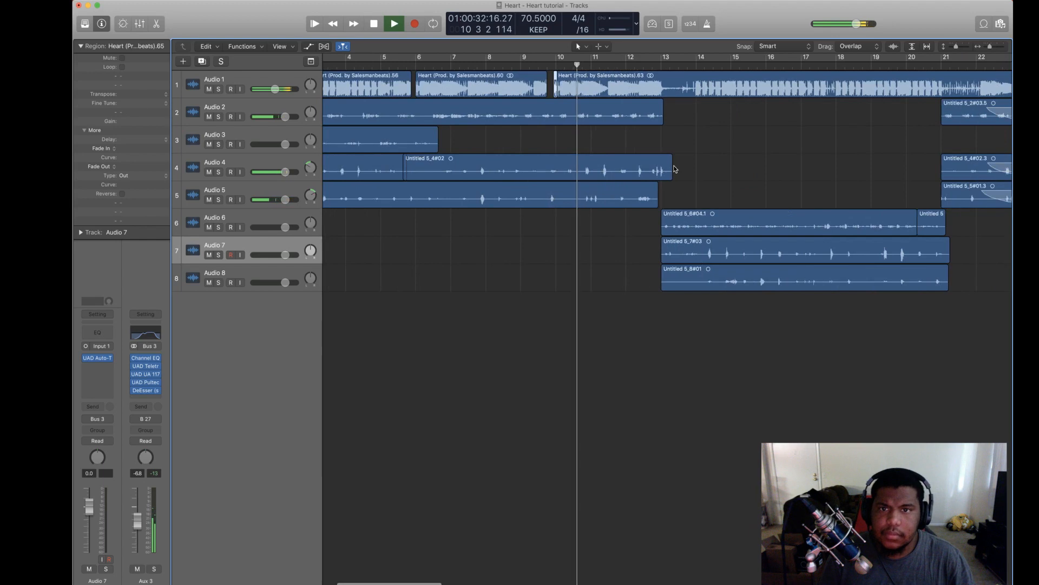
{"action": "key", "text": "super+Right"}
{"action": "key", "text": "super+Right"}
{"action": "key", "text": "super+Right"}
{"action": "key", "text": "super+Right"}
{"action": "key", "text": "space"}
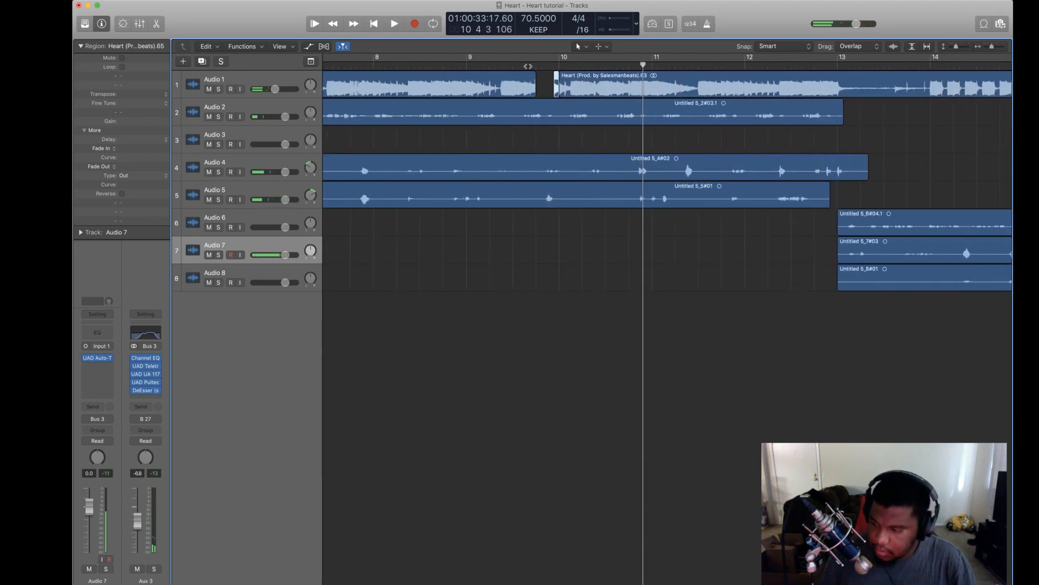
Step: Play the song from bar 9 beat 3.3 into bar 13 to review the beat edit and the following section
{"action": "left_click", "coordinate": [523, 68]}
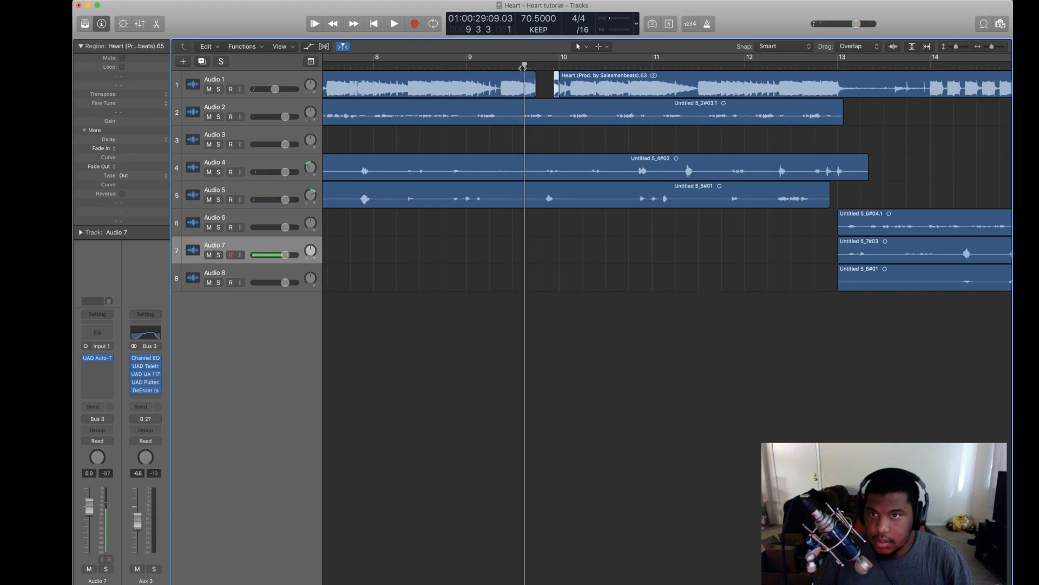
{"action": "key", "text": "super+Left"}
{"action": "key", "text": "super+Left"}
{"action": "key", "text": "super+Left"}
{"action": "key", "text": "super+Left"}
{"action": "key", "text": "super+Left"}
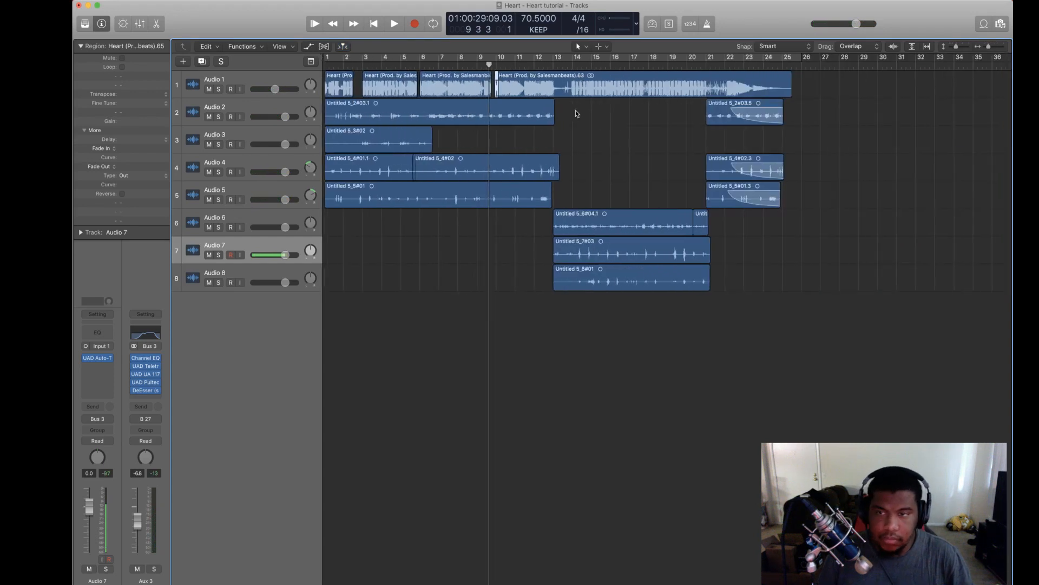
{"action": "key", "text": "super+Right"}
{"action": "key", "text": "super+Right"}
{"action": "key", "text": "super+Right"}
{"action": "key", "text": "super+Right"}
{"action": "key", "text": "super+Right"}
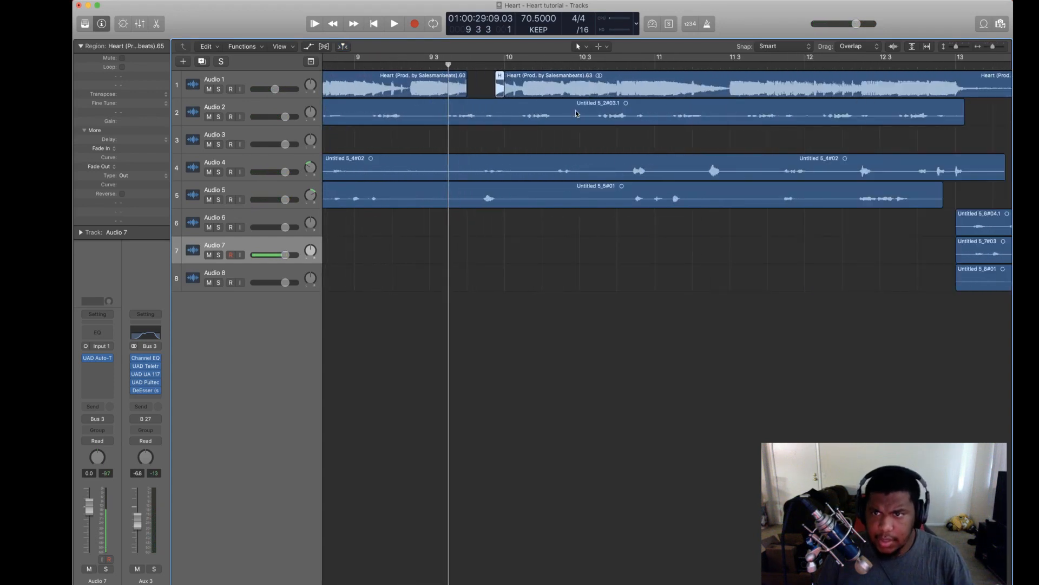
{"action": "key", "text": "space"}
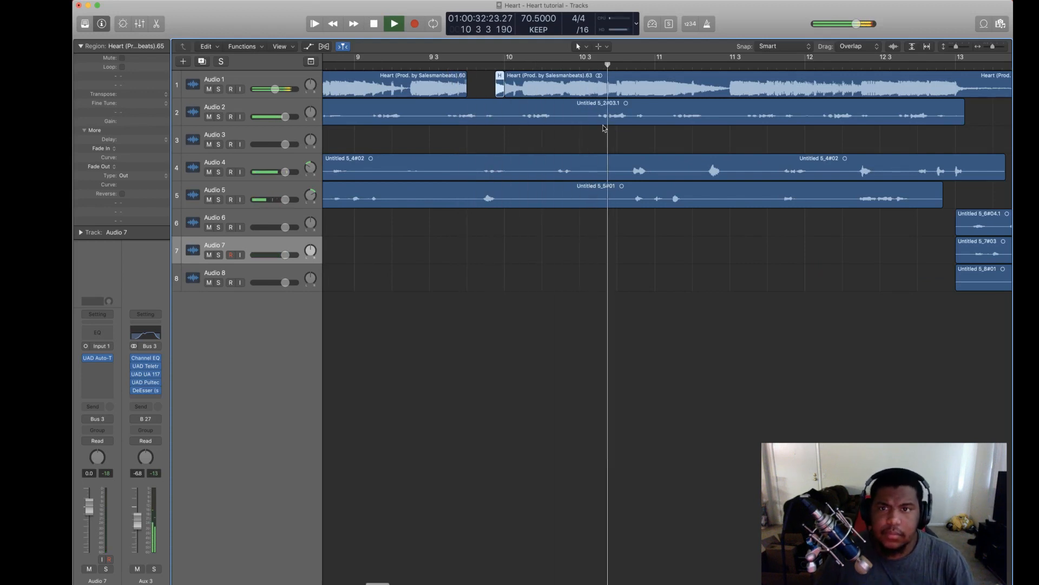
{"action": "key", "text": "super+Left"}
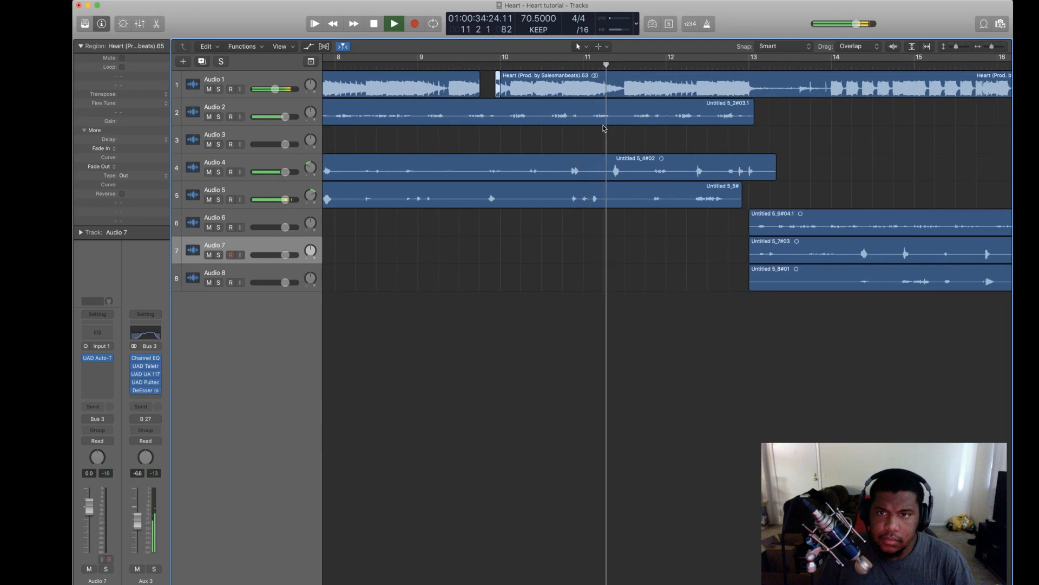
{"action": "scroll", "coordinate": [674, 119], "scroll_direction": "right", "scroll_amount": 1}
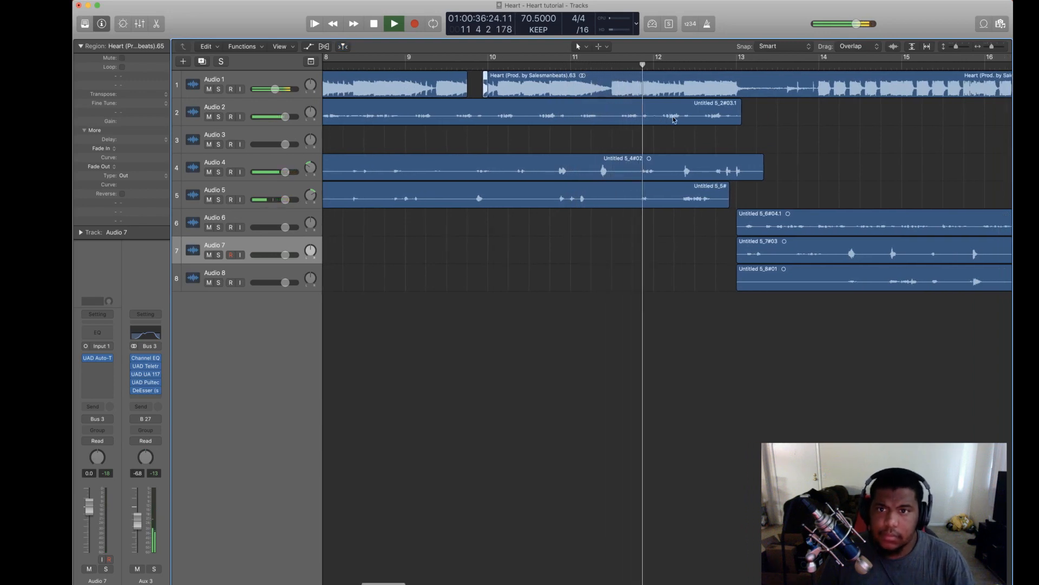
{"action": "scroll", "coordinate": [673, 115], "scroll_direction": "right", "scroll_amount": 2}
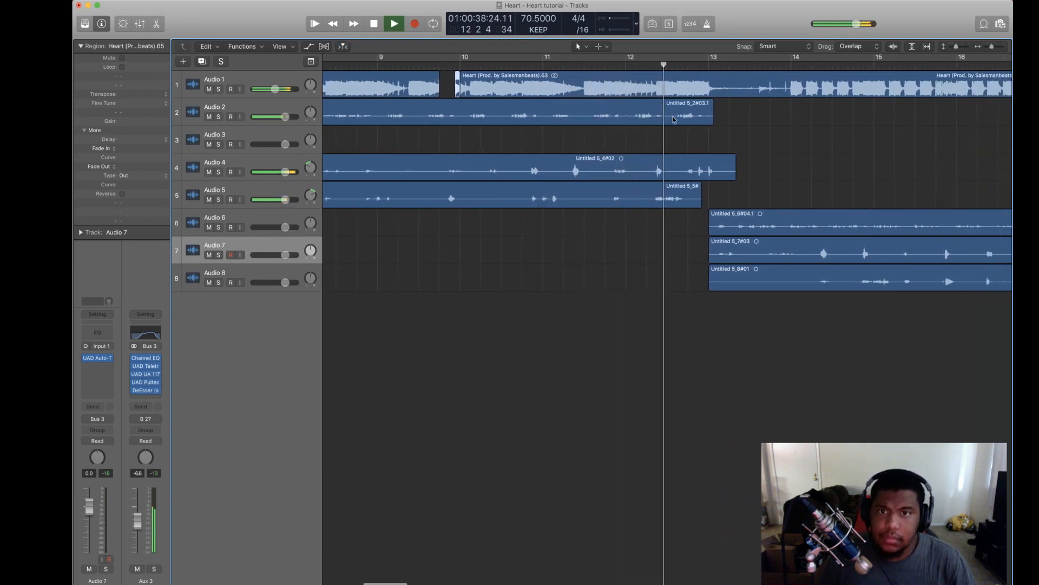
{"action": "scroll", "coordinate": [674, 116], "scroll_direction": "right", "scroll_amount": 6}
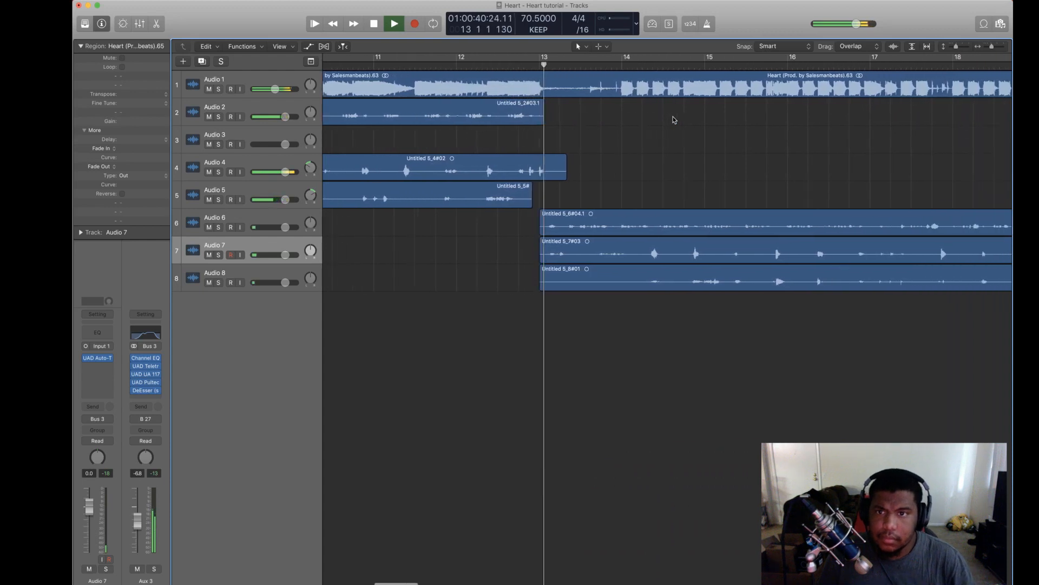
{"action": "scroll", "coordinate": [673, 116], "scroll_direction": "right", "scroll_amount": 1}
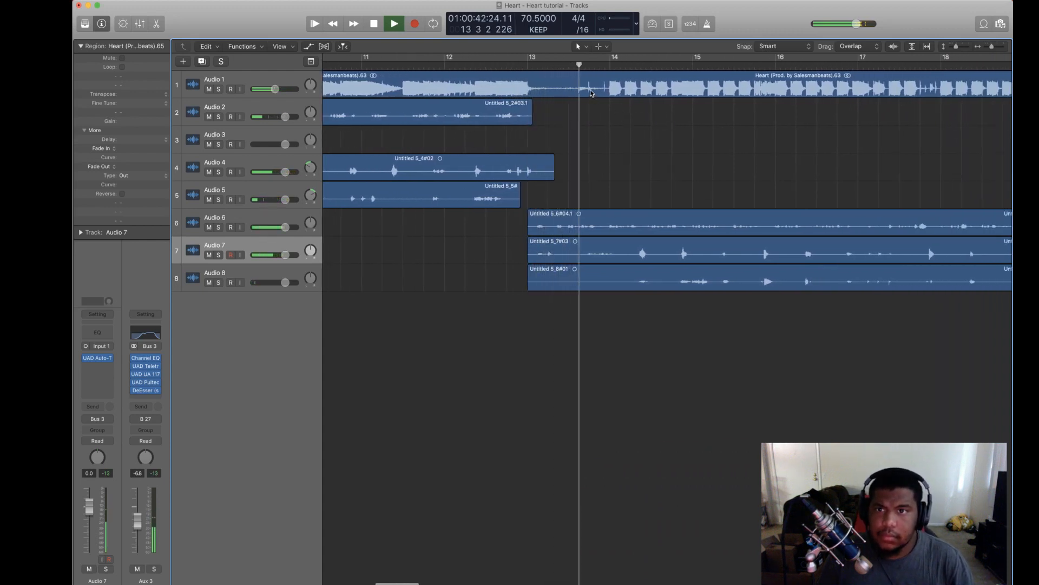
Step: Cut about an eighth note from the Audio 1 beat just before bar 16 and replay the dropout
{"action": "scroll", "coordinate": [619, 108], "scroll_direction": "right", "scroll_amount": 2}
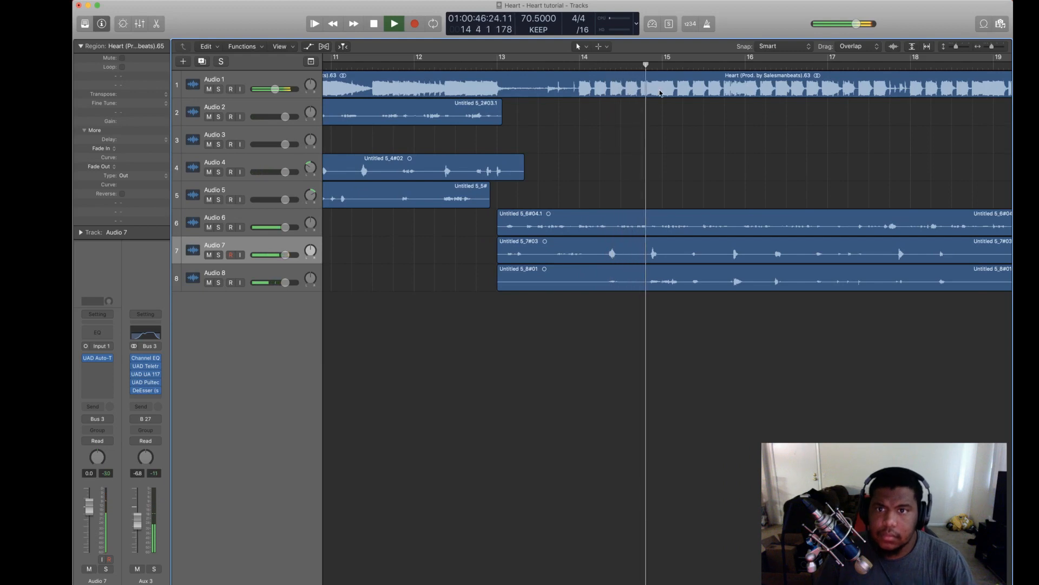
{"action": "scroll", "coordinate": [677, 93], "scroll_direction": "right", "scroll_amount": 4}
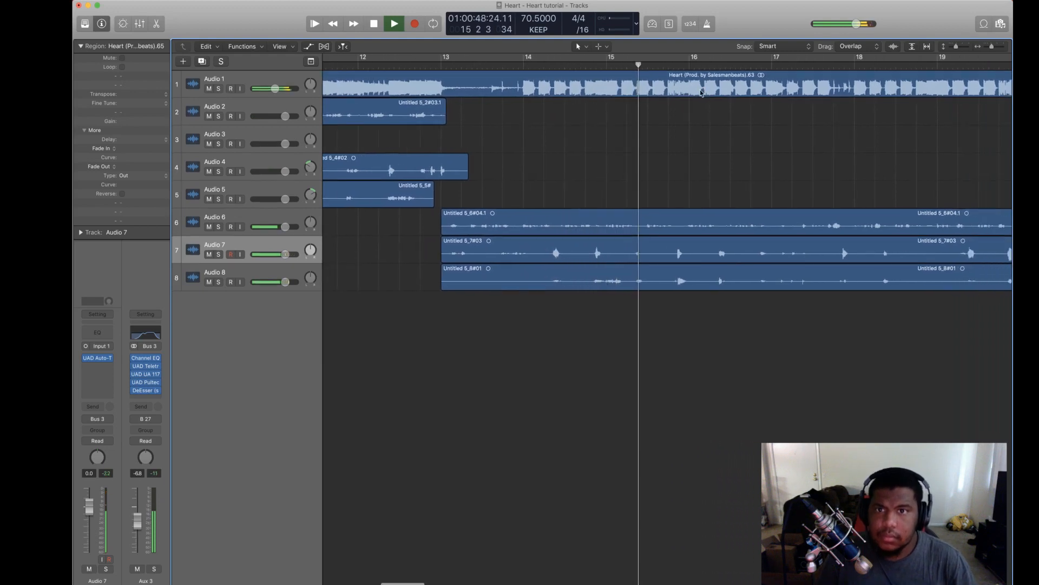
{"action": "left_click_drag", "start_coordinate": [678, 89], "coordinate": [691, 95]}
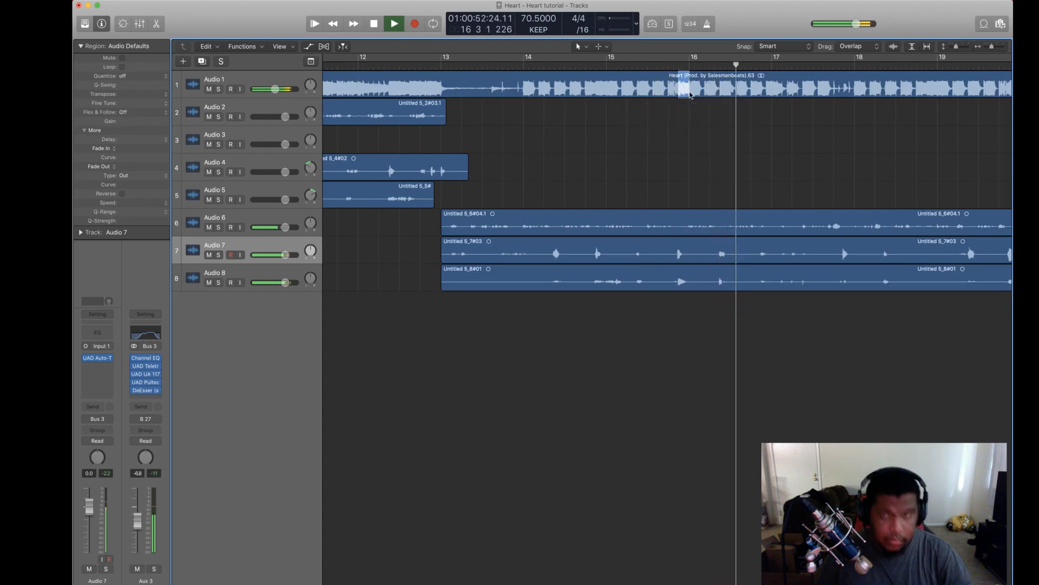
{"action": "key", "text": "Delete"}
{"action": "key", "text": "comma"}
{"action": "key", "text": "comma"}
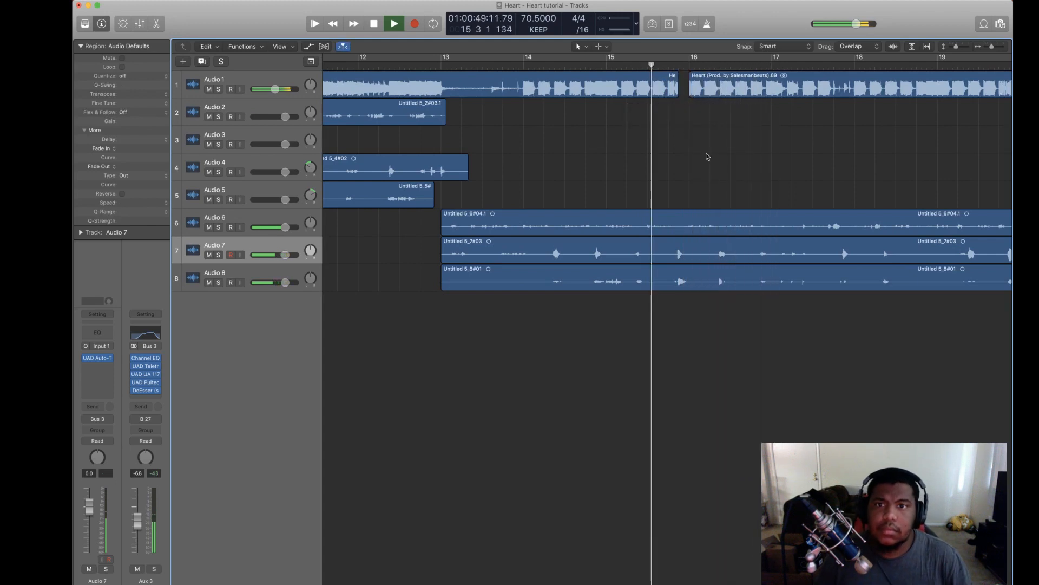
{"action": "scroll", "coordinate": [704, 152], "scroll_direction": "right", "scroll_amount": 3}
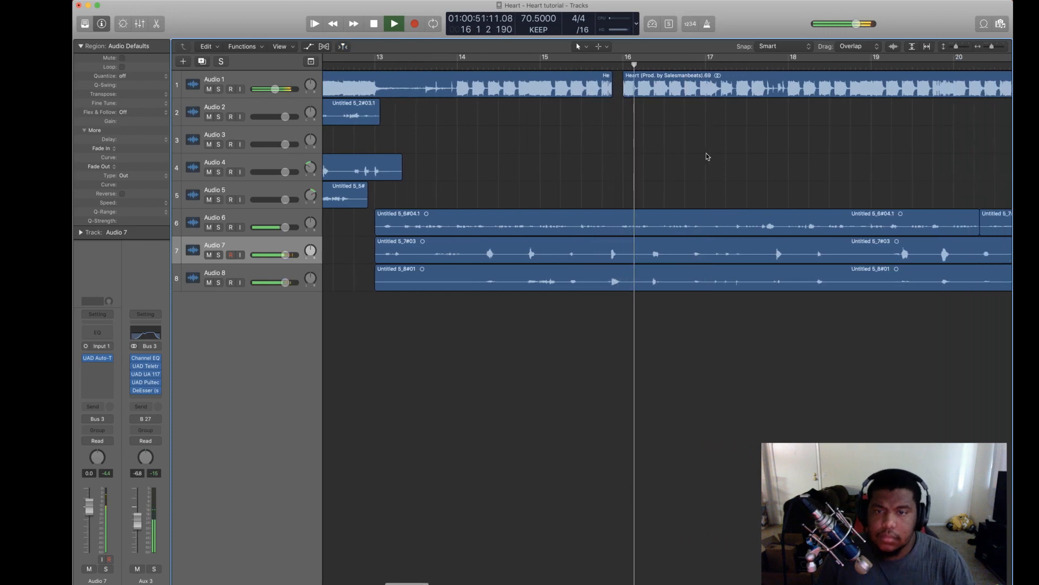
{"action": "key", "text": "space"}
Step: Play the section from just before bar 13 into bar 15 and show the mixer to check its levels
{"action": "scroll", "coordinate": [467, 96], "scroll_direction": "left", "scroll_amount": 5}
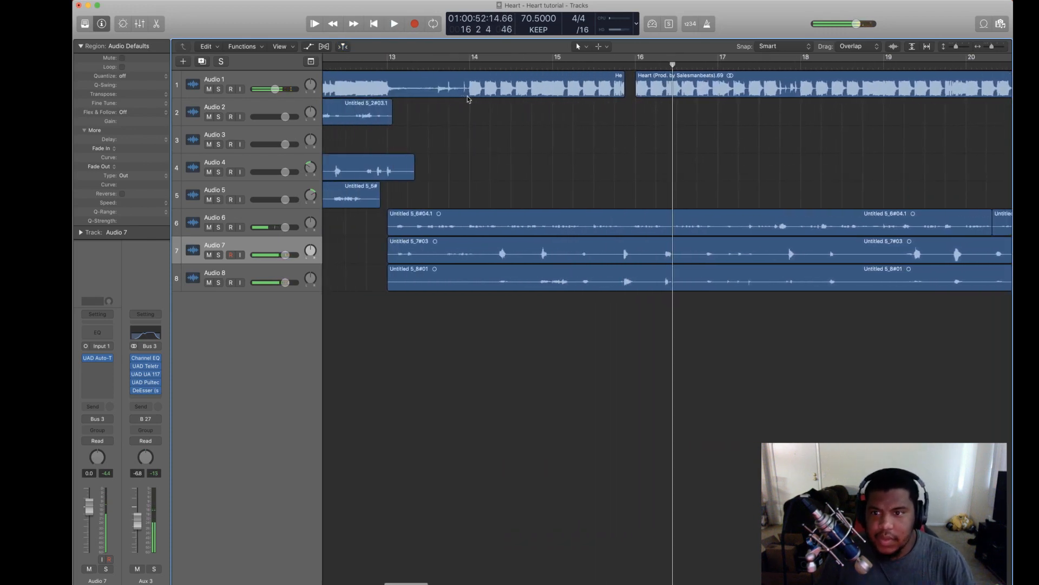
{"action": "scroll", "coordinate": [467, 96], "scroll_direction": "left", "scroll_amount": 3}
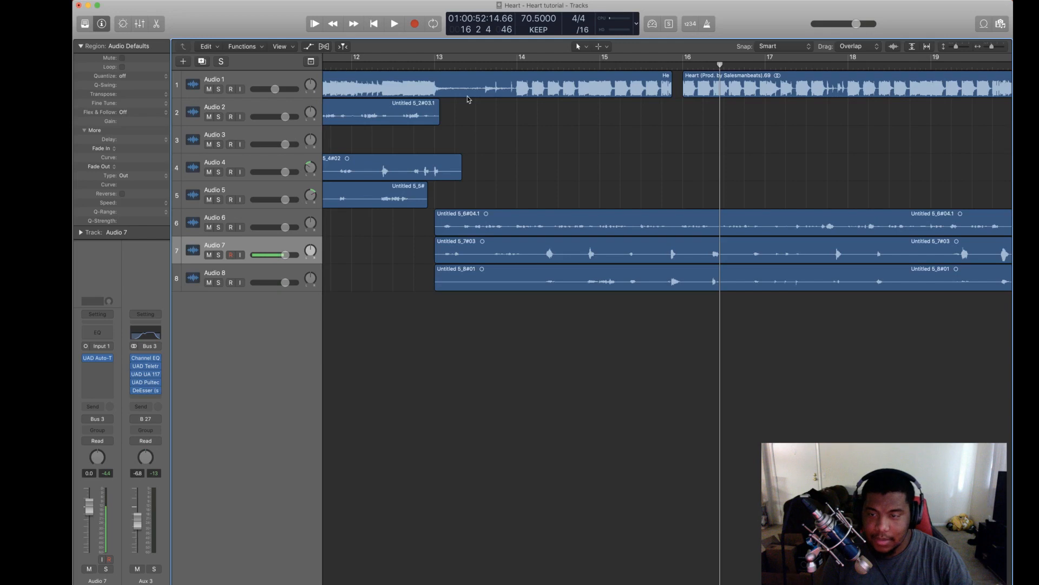
{"action": "left_click", "coordinate": [422, 69]}
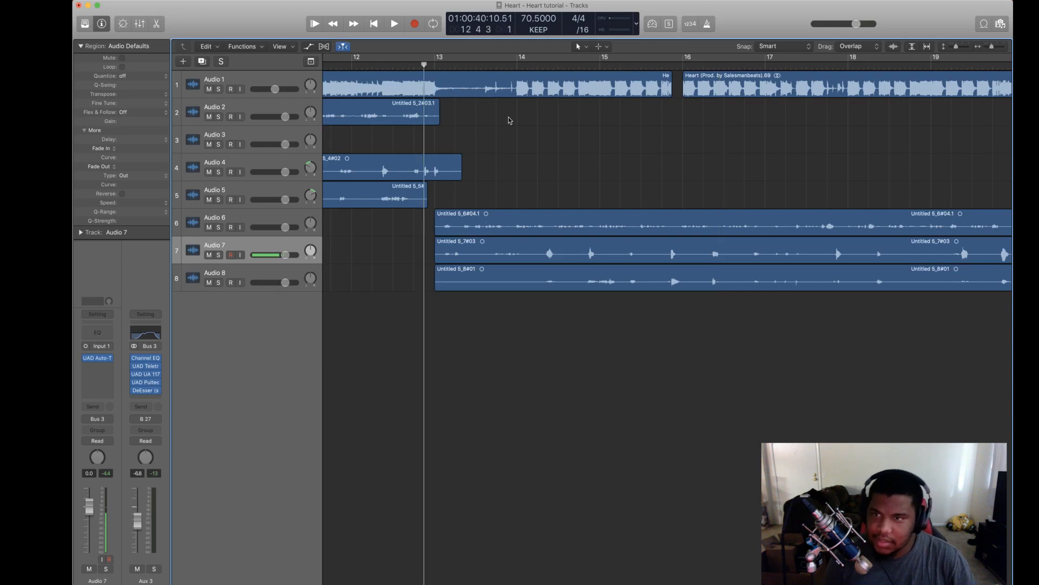
{"action": "key", "text": "space"}
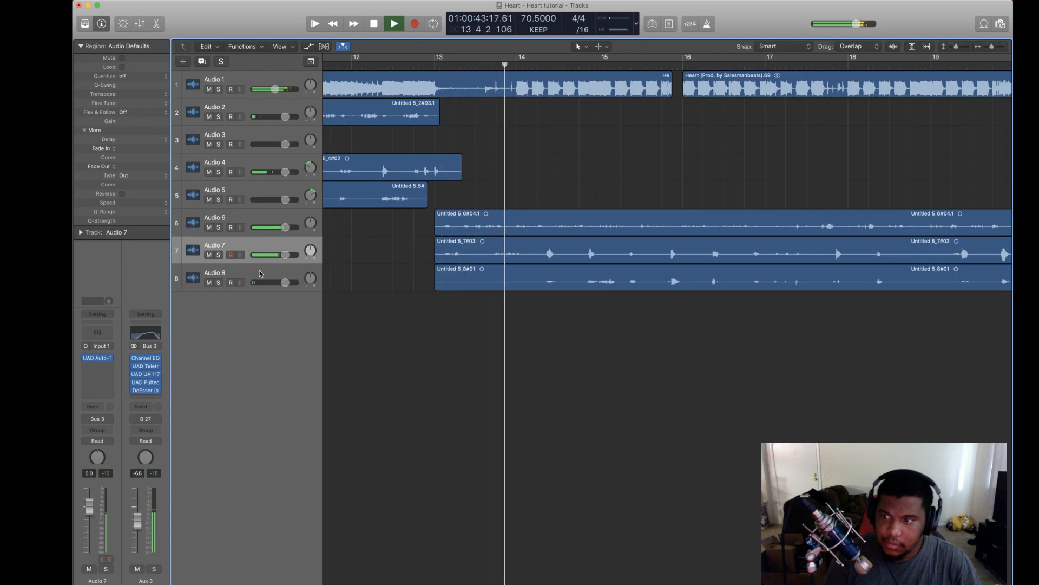
{"action": "left_click", "coordinate": [146, 46]}
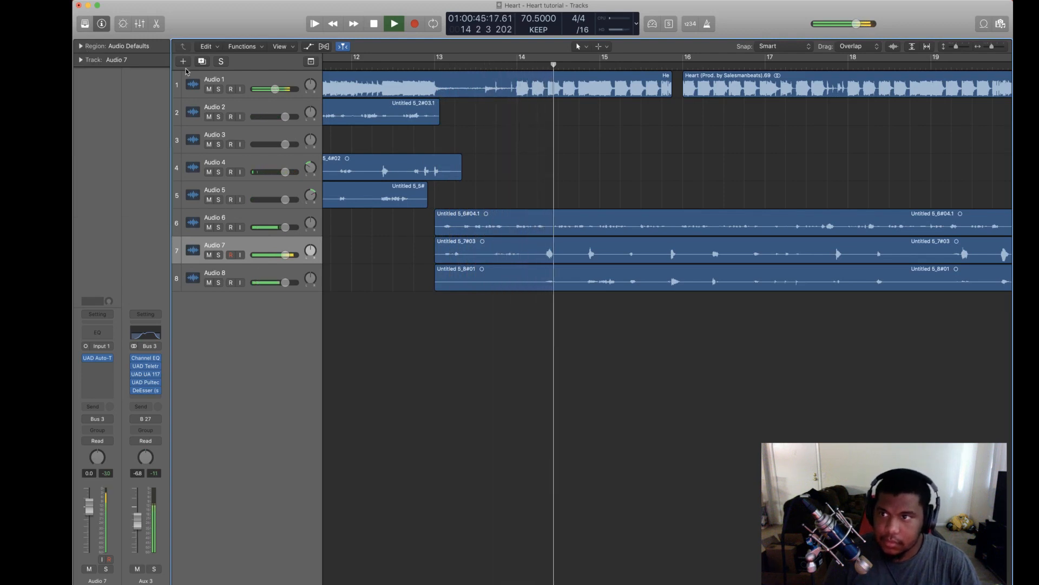
{"action": "left_click", "coordinate": [140, 24]}
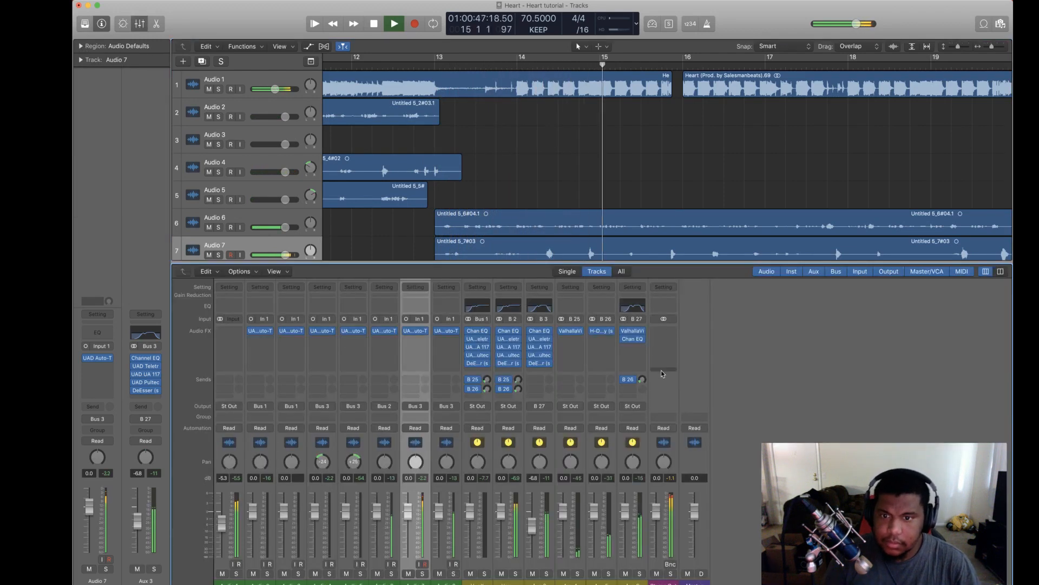
{"action": "key", "text": "space"}
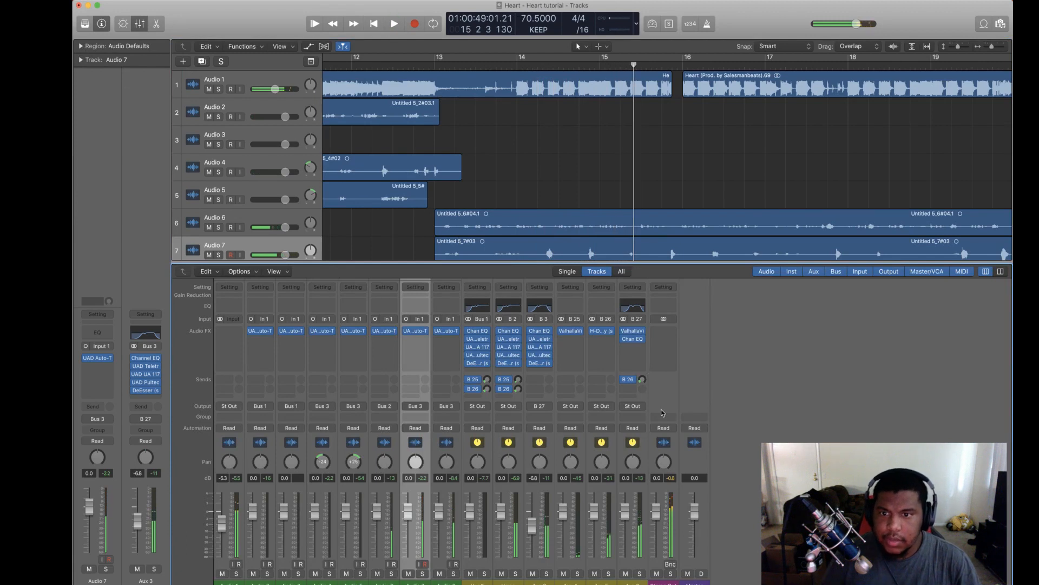
Step: Try routing the Bus 3 aux's output to Stereo Output and put it back on Bus 27
{"action": "left_click", "coordinate": [546, 408]}
{"action": "mouse_move", "coordinate": [559, 442]}
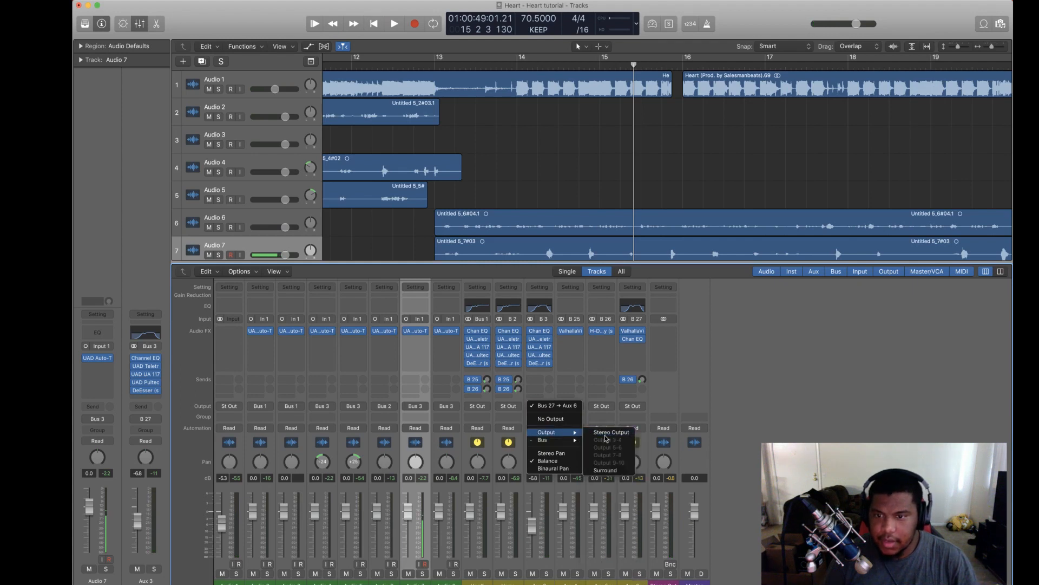
{"action": "left_click", "coordinate": [606, 434]}
{"action": "left_click", "coordinate": [544, 407]}
{"action": "mouse_move", "coordinate": [555, 442]}
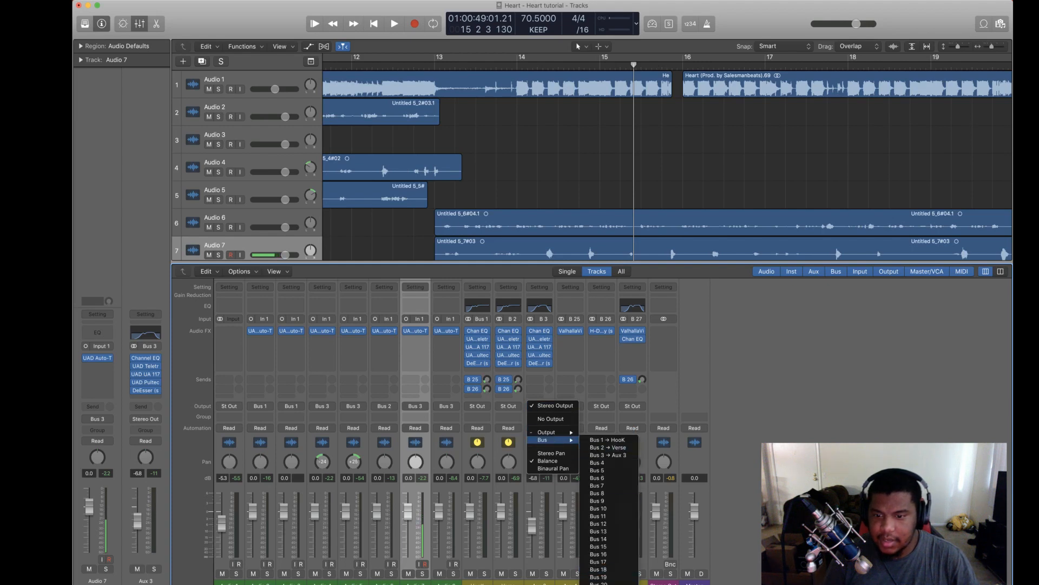
{"action": "left_click", "coordinate": [698, 326]}
Step: Set the ValhallaVintageVerb mix on the Bus 27 aux to 66.4% while playing from bar 13 beat 2
{"action": "left_click", "coordinate": [459, 64]}
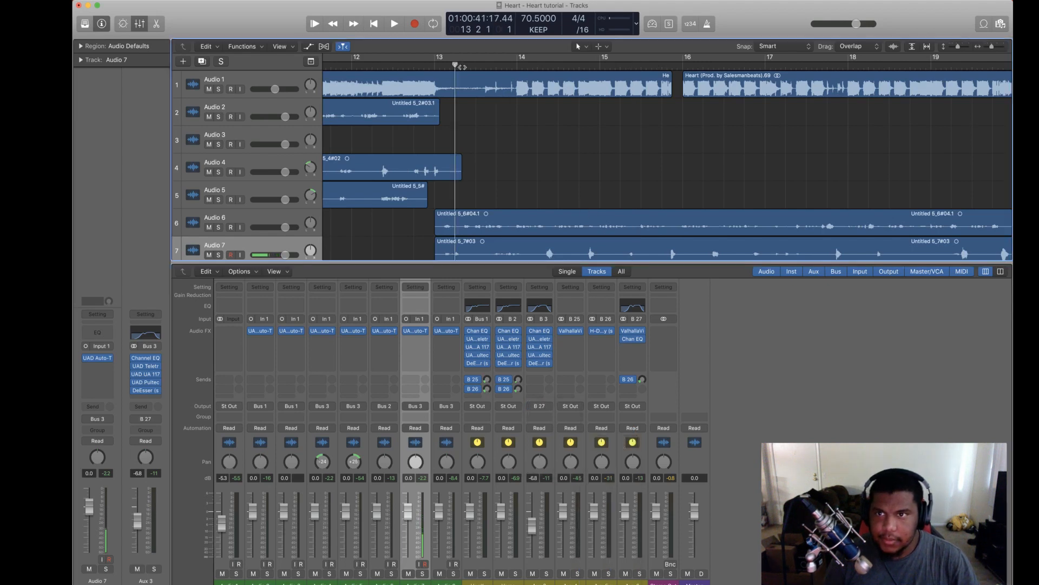
{"action": "key", "text": "space"}
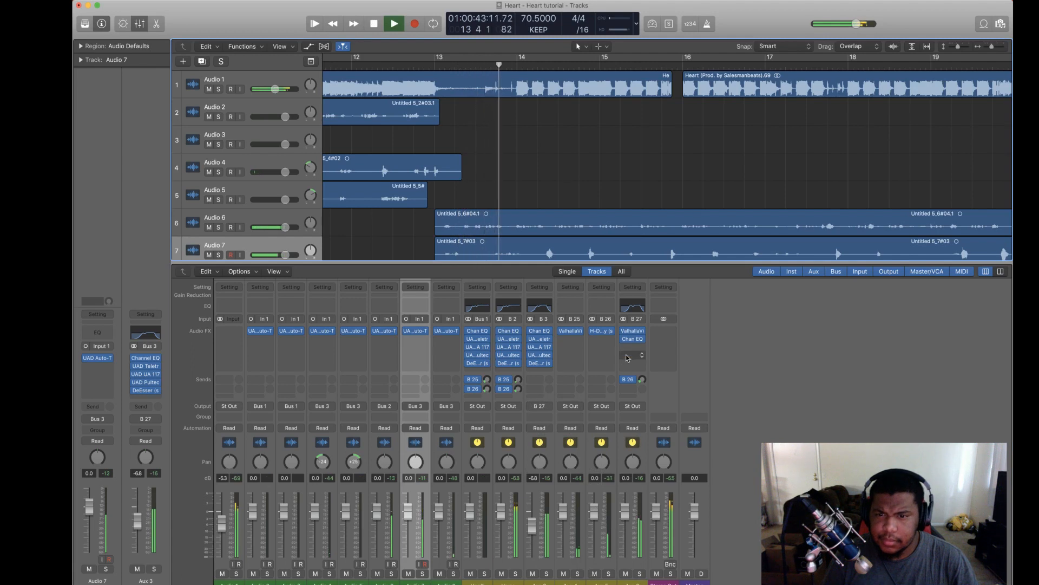
{"action": "left_click", "coordinate": [633, 330]}
{"action": "left_click_drag", "start_coordinate": [343, 145], "coordinate": [345, 103]}
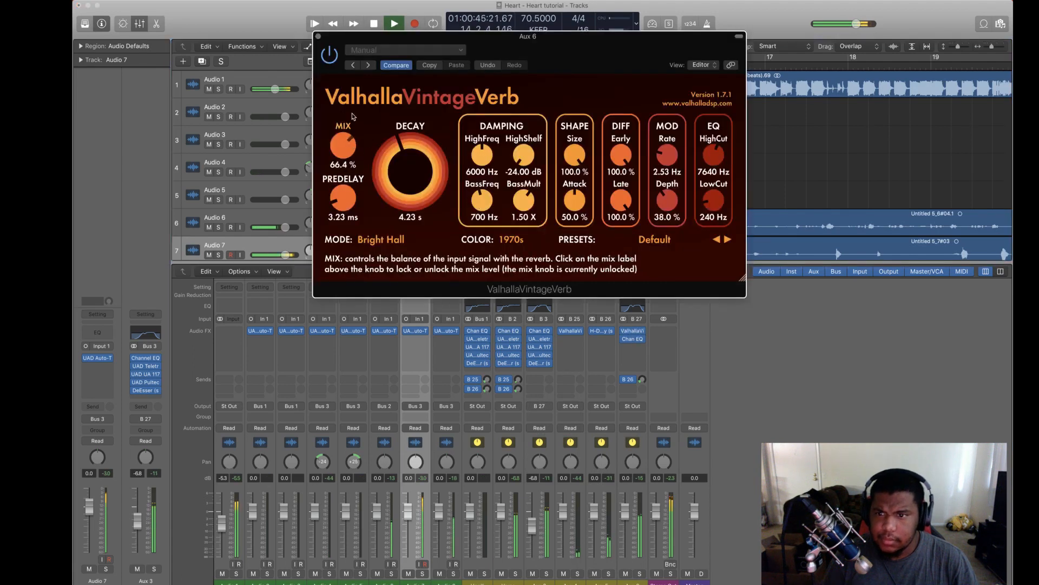
{"action": "left_click", "coordinate": [318, 36]}
{"action": "key", "text": "space"}
Step: Route the Bus 3 aux to Stereo Output and add a Bus 27 send to it at -14.6 dB
{"action": "left_click", "coordinate": [539, 406]}
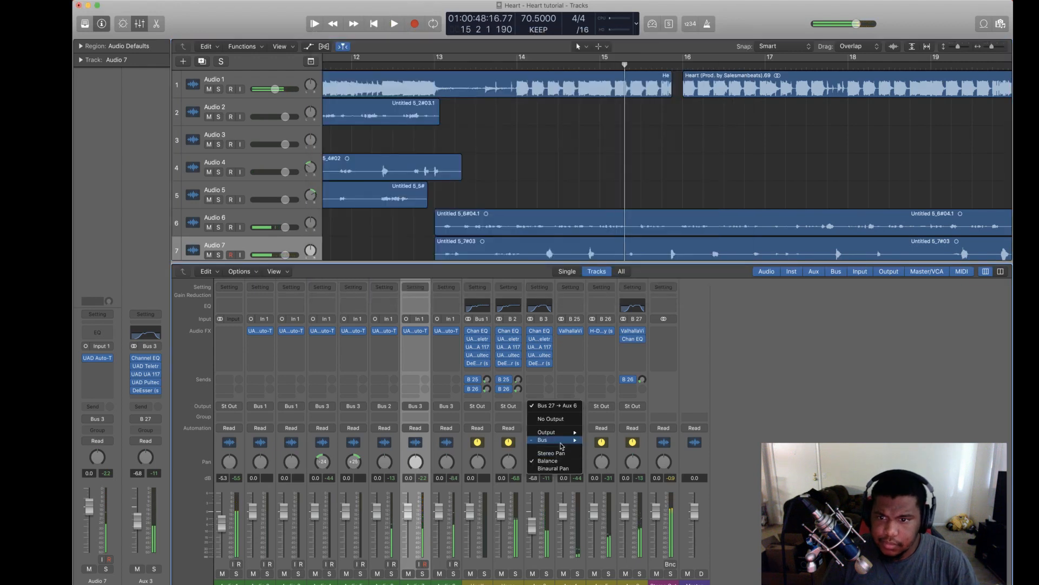
{"action": "mouse_move", "coordinate": [557, 432]}
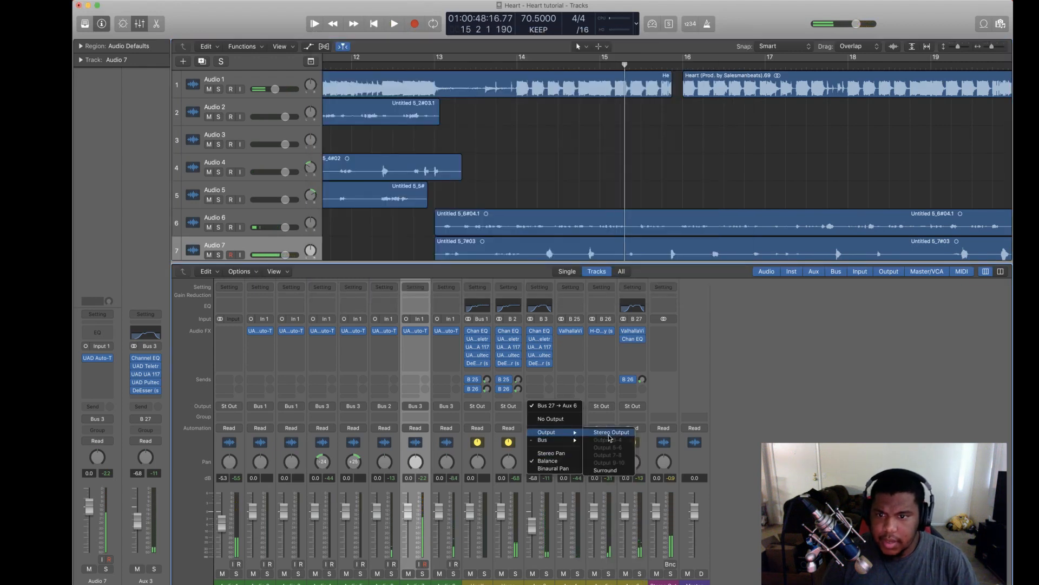
{"action": "left_click", "coordinate": [610, 435]}
{"action": "left_click", "coordinate": [536, 381]}
{"action": "mouse_move", "coordinate": [552, 421]}
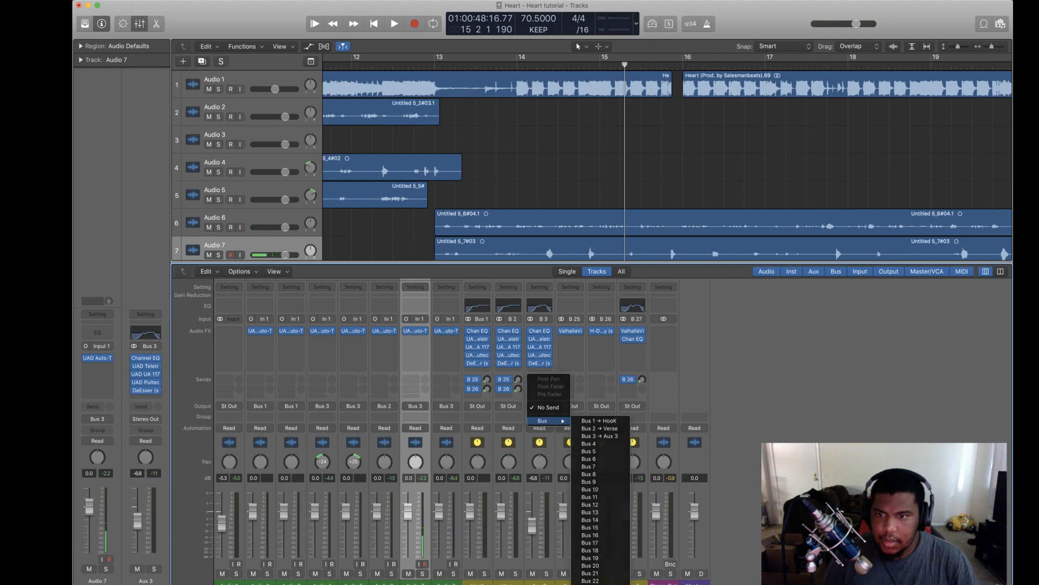
{"action": "left_click", "coordinate": [592, 579]}
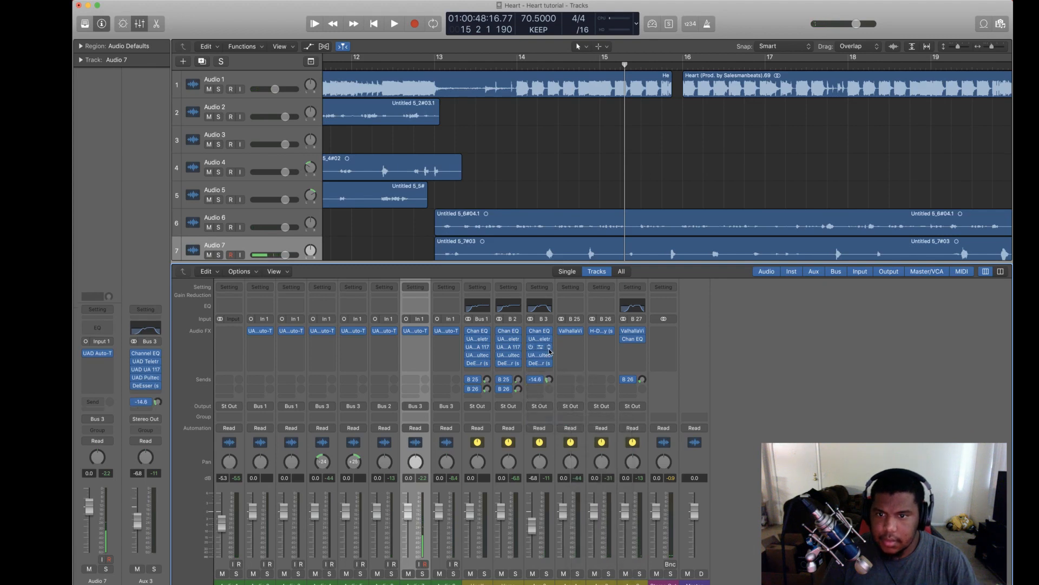
Step: Remove the Bus 26 send from the Bus 27 aux
{"action": "left_click", "coordinate": [634, 381]}
{"action": "mouse_move", "coordinate": [650, 437]}
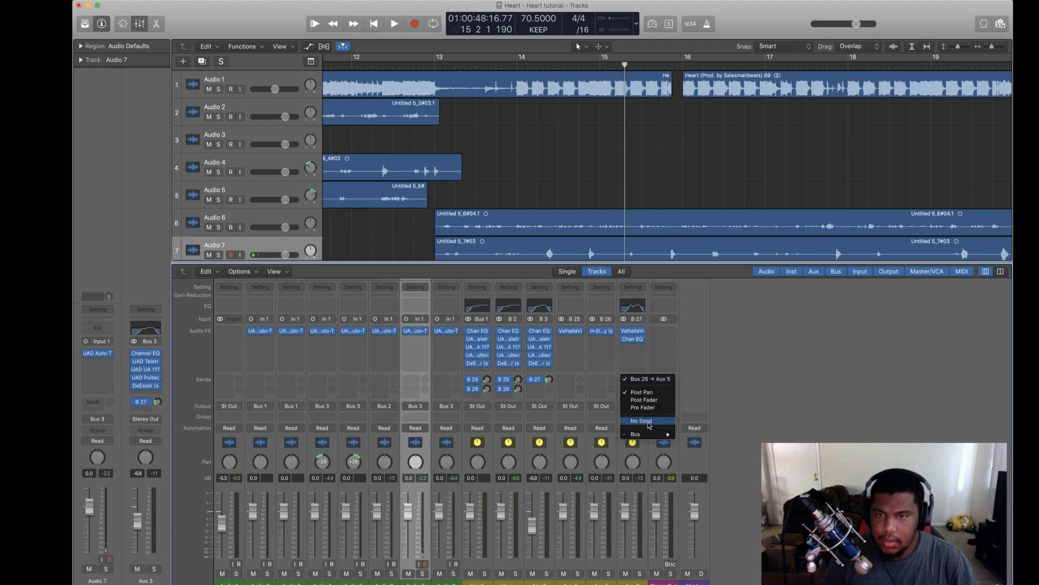
{"action": "left_click", "coordinate": [704, 568]}
Step: Play from bar 13 and adjust the Bus 27 send level on the Bus 3 aux
{"action": "left_click", "coordinate": [436, 67]}
{"action": "key", "text": "space"}
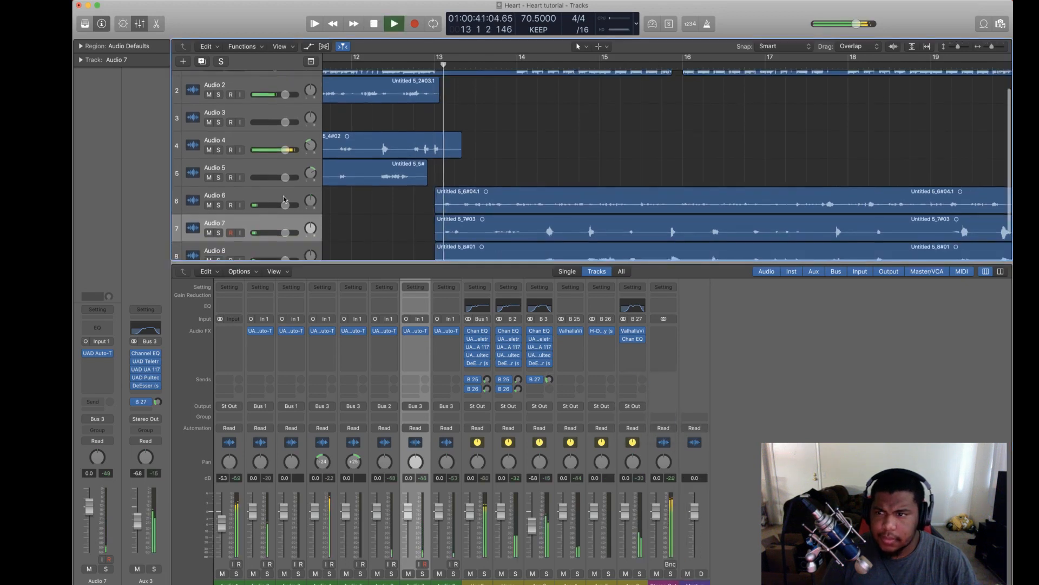
{"action": "scroll", "coordinate": [394, 257], "scroll_direction": "down", "scroll_amount": 2}
{"action": "mouse_move", "coordinate": [549, 380]}
{"action": "left_mouse_down"}
{"action": "mouse_move", "coordinate": [552, 347]}
{"action": "mouse_move", "coordinate": [542, 379]}
{"action": "left_mouse_up"}
Step: Add a Bus 26 send to the Bus 3 aux and set its level to about -23.5 dB
{"action": "left_click", "coordinate": [536, 380]}
{"action": "mouse_move", "coordinate": [543, 430]}
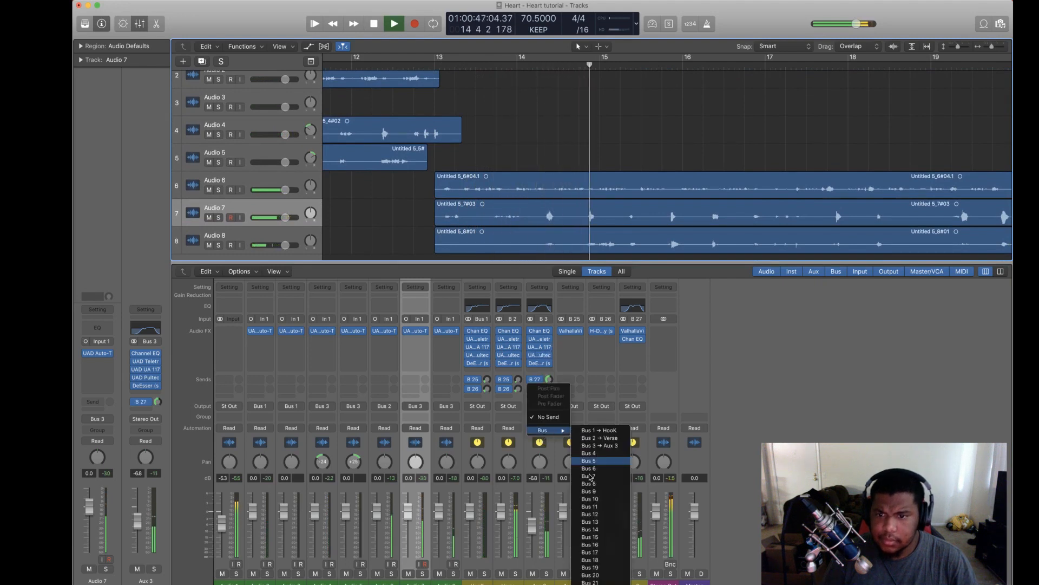
{"action": "left_click", "coordinate": [590, 584]}
{"action": "left_click_drag", "start_coordinate": [549, 389], "coordinate": [550, 372]}
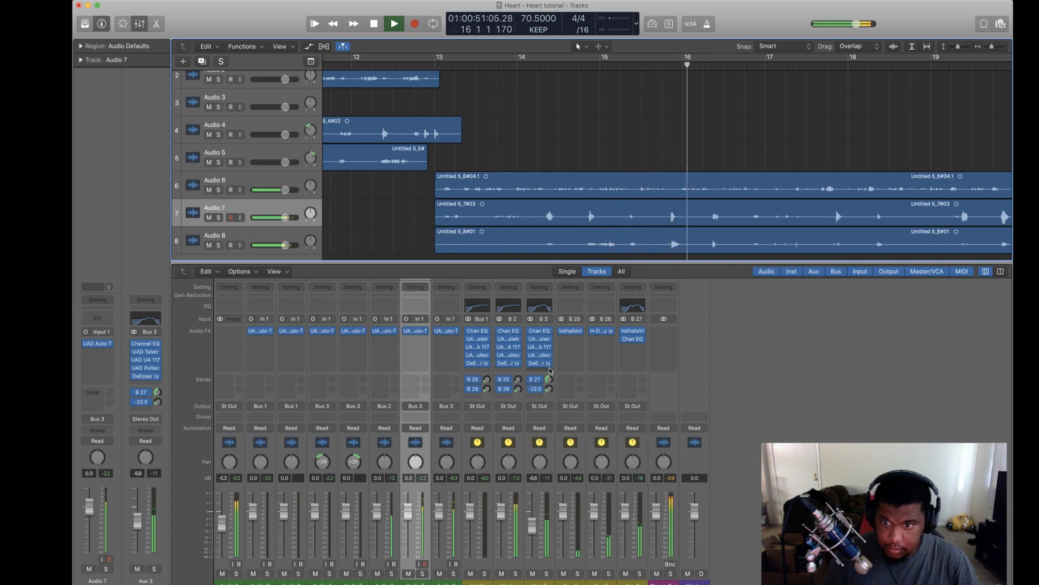
Step: Try the Bus 3 aux fader at -3.2 dB and inspect the Channel EQ on the Bus 27 aux
{"action": "left_click_drag", "start_coordinate": [536, 530], "coordinate": [536, 524]}
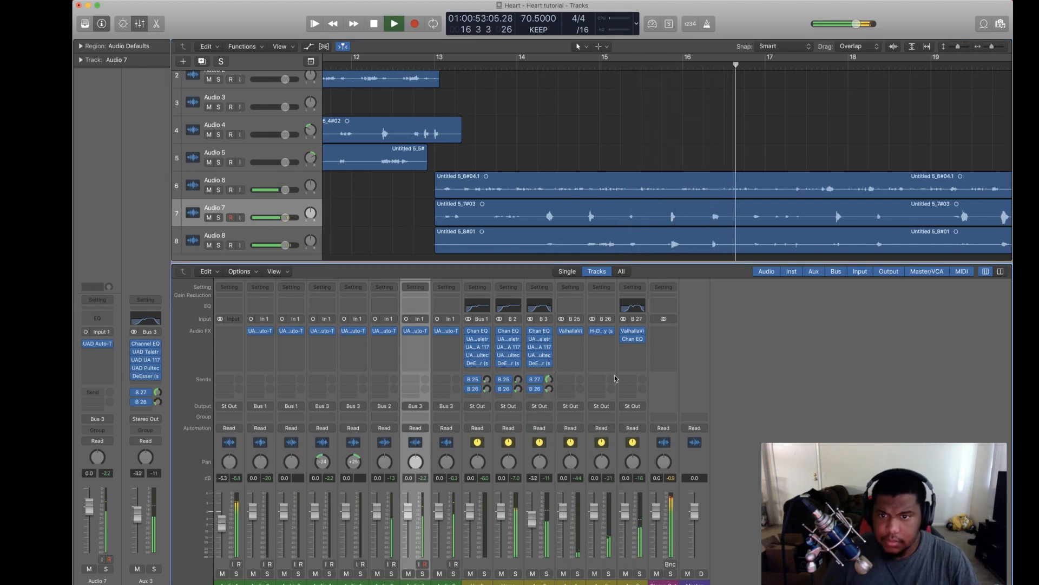
{"action": "left_click", "coordinate": [634, 305]}
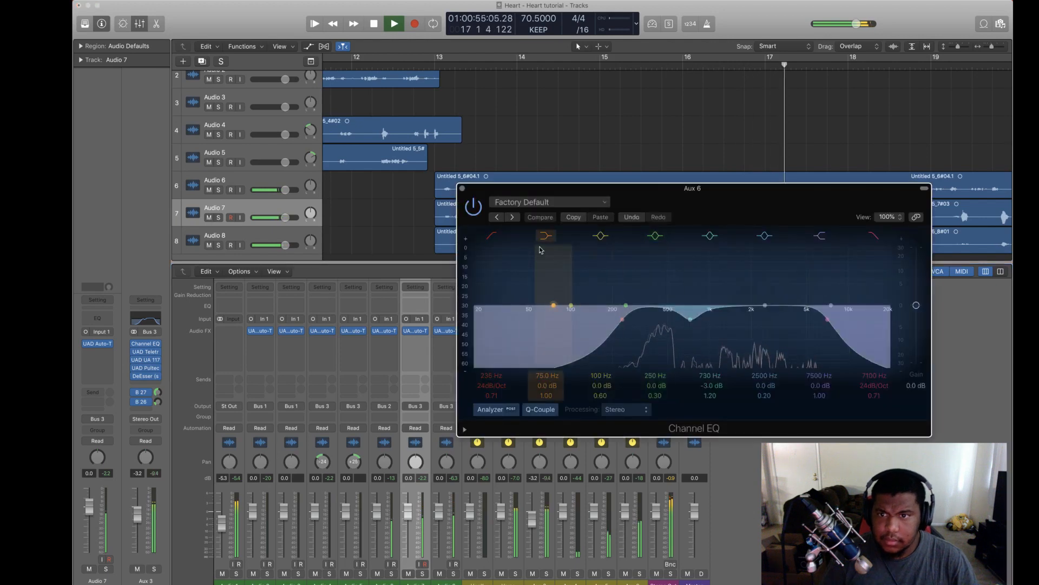
{"action": "left_click", "coordinate": [461, 188]}
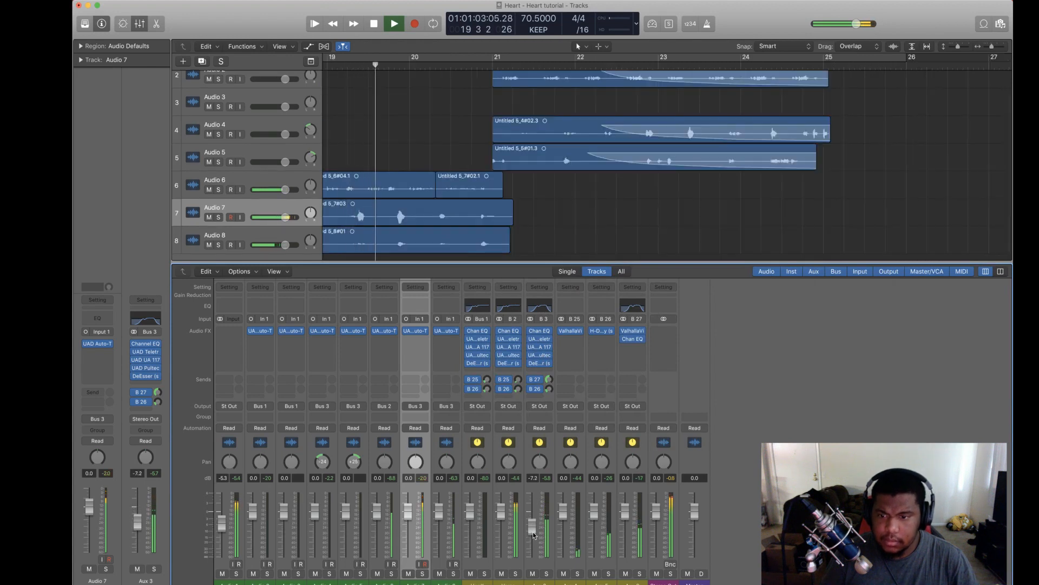
Step: Lower the Bus 27 send level on the Bus 3 aux while the song plays on toward bar 22
{"action": "scroll", "coordinate": [599, 163], "scroll_direction": "down", "scroll_amount": 1}
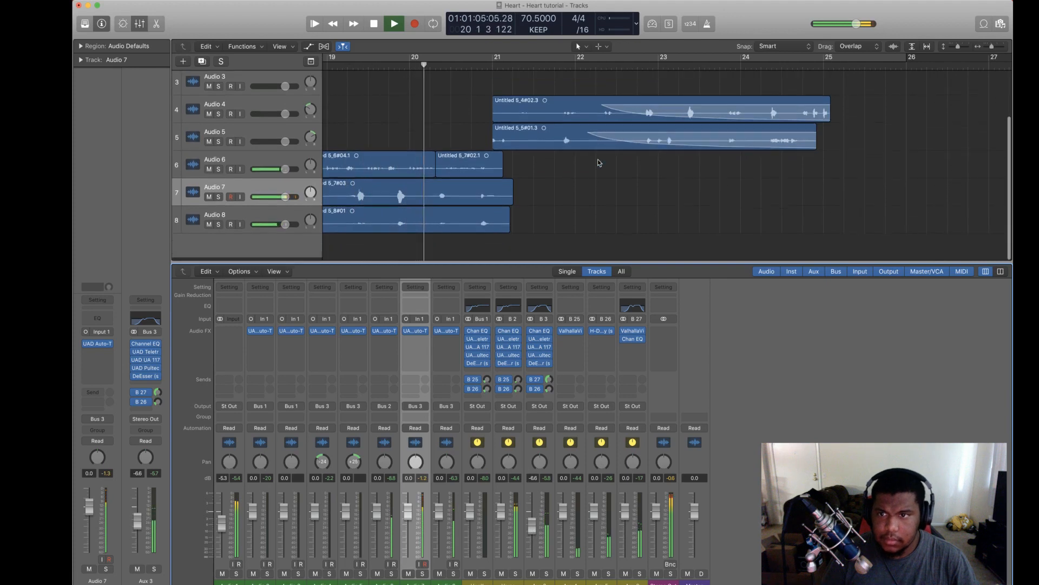
{"action": "scroll", "coordinate": [599, 163], "scroll_direction": "left", "scroll_amount": 5}
{"action": "left_click_drag", "start_coordinate": [548, 379], "coordinate": [550, 392]}
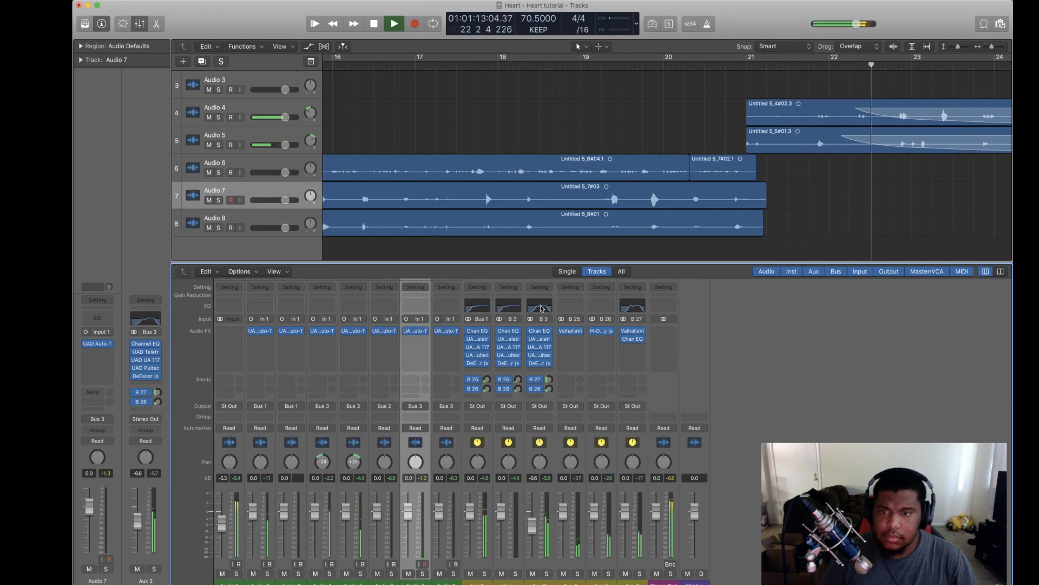
Step: Adjust the Channel EQ curve on the Bus 3 aux and close the plug-in
{"action": "left_click", "coordinate": [544, 331]}
{"action": "left_click_drag", "start_coordinate": [242, 172], "coordinate": [276, 190]}
{"action": "left_click", "coordinate": [87, 15]}
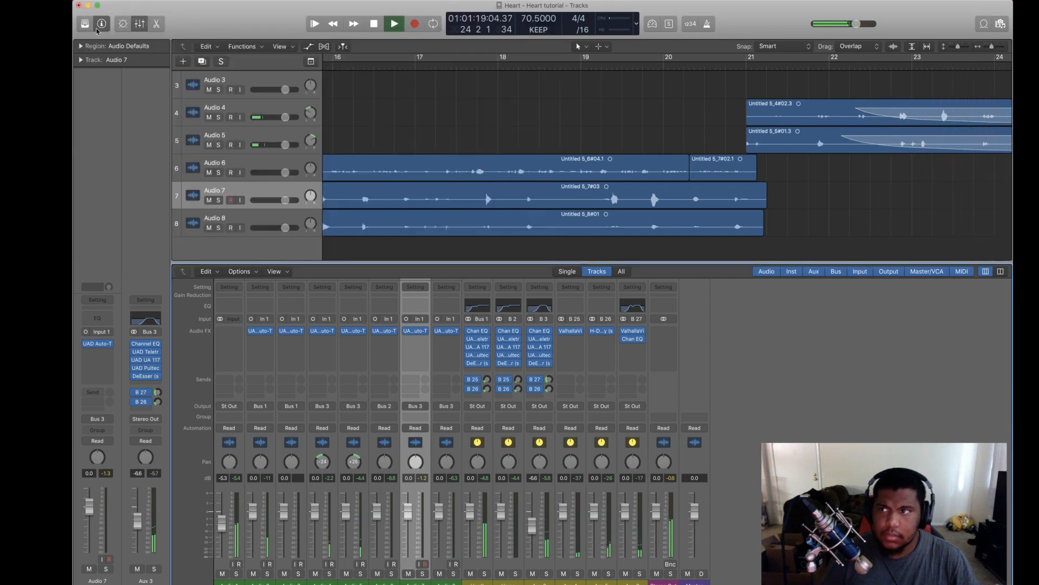
Step: Return the playhead to the start of the song with the mixer hidden and save the project
{"action": "scroll", "coordinate": [462, 150], "scroll_direction": "down", "scroll_amount": 5}
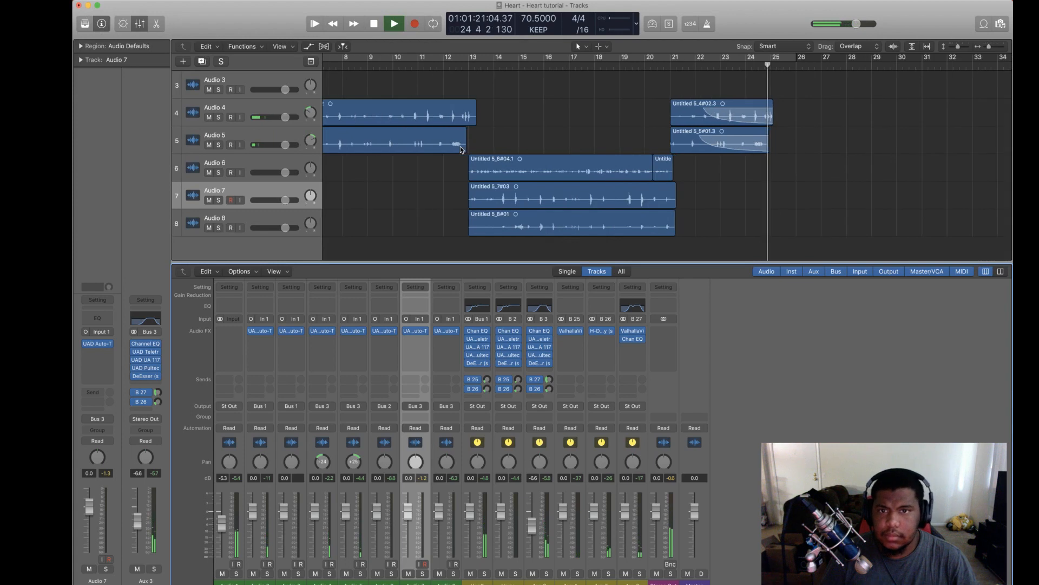
{"action": "left_click", "coordinate": [375, 24]}
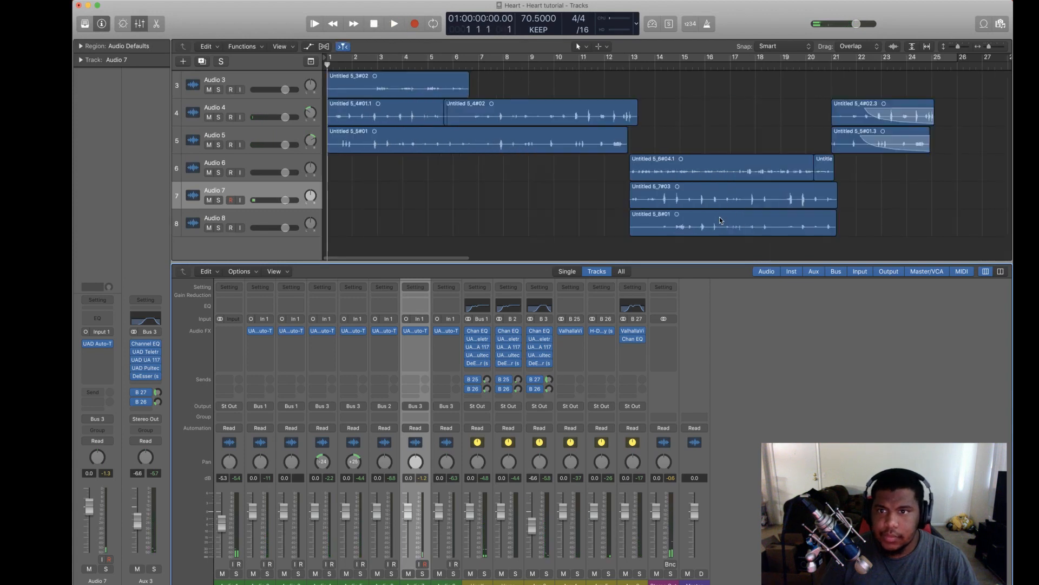
{"action": "left_click", "coordinate": [139, 24]}
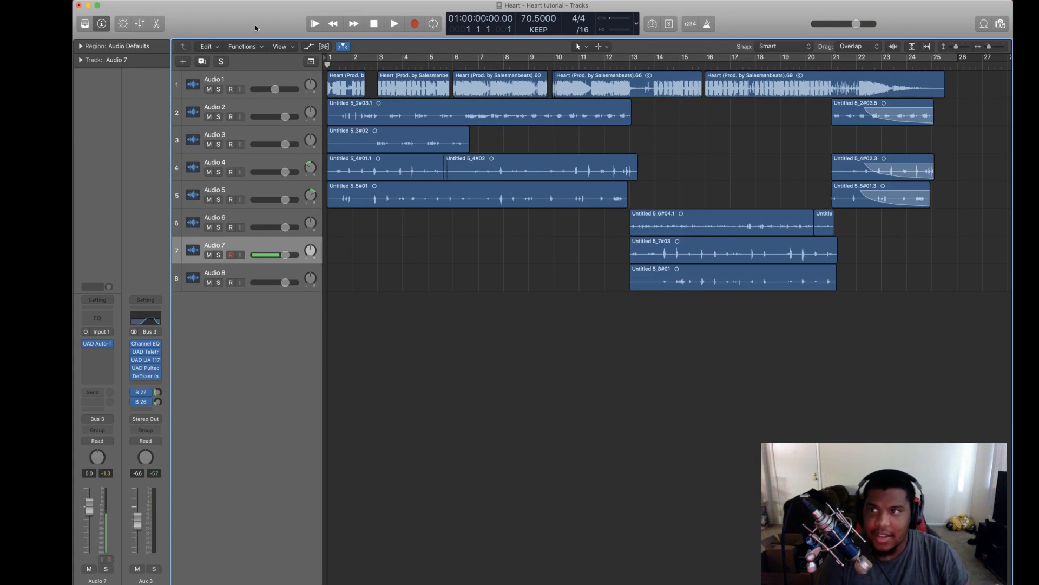
{"action": "left_click", "coordinate": [156, 1]}
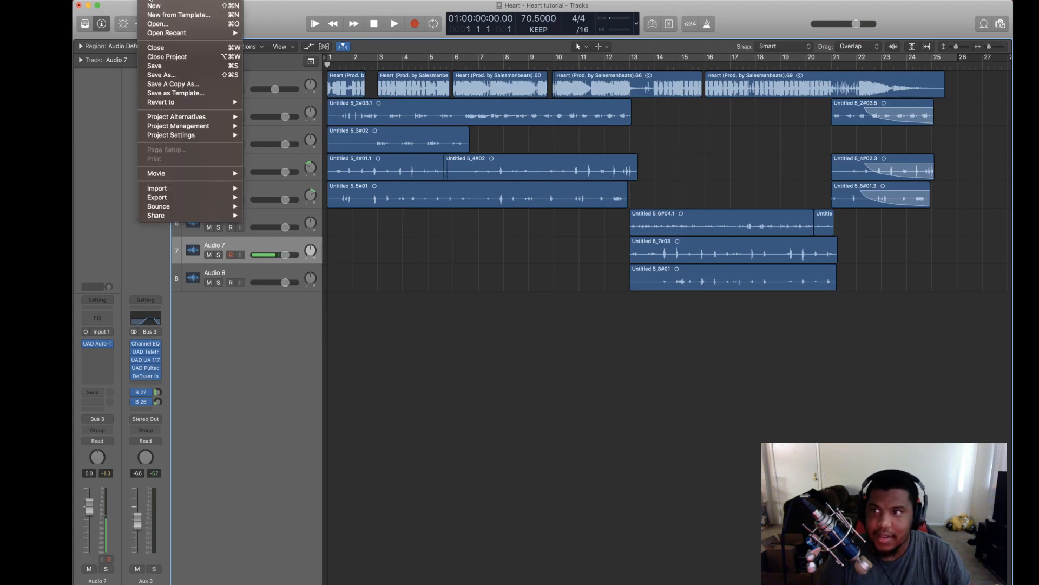
{"action": "left_click", "coordinate": [195, 67]}
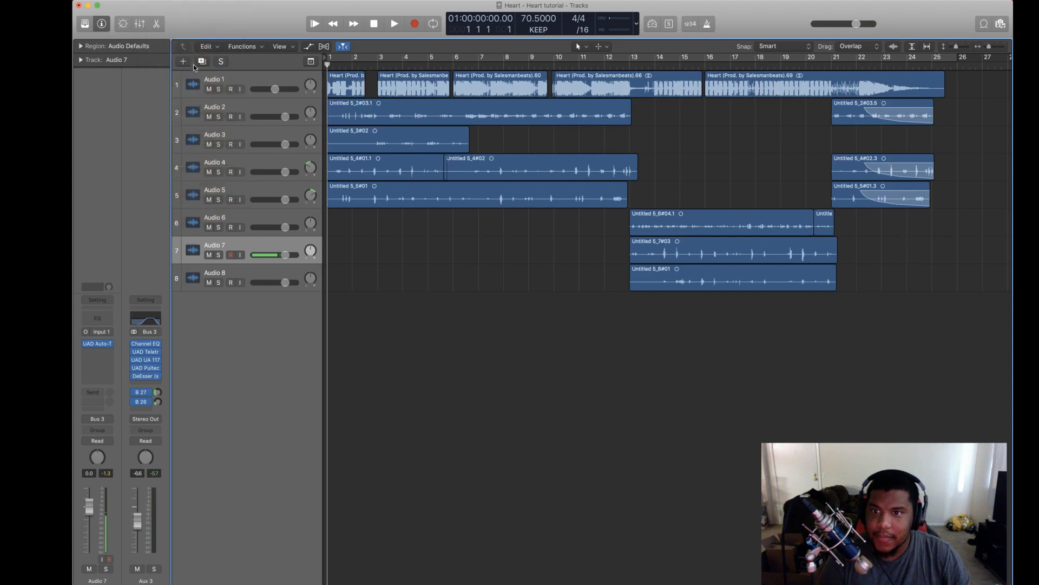